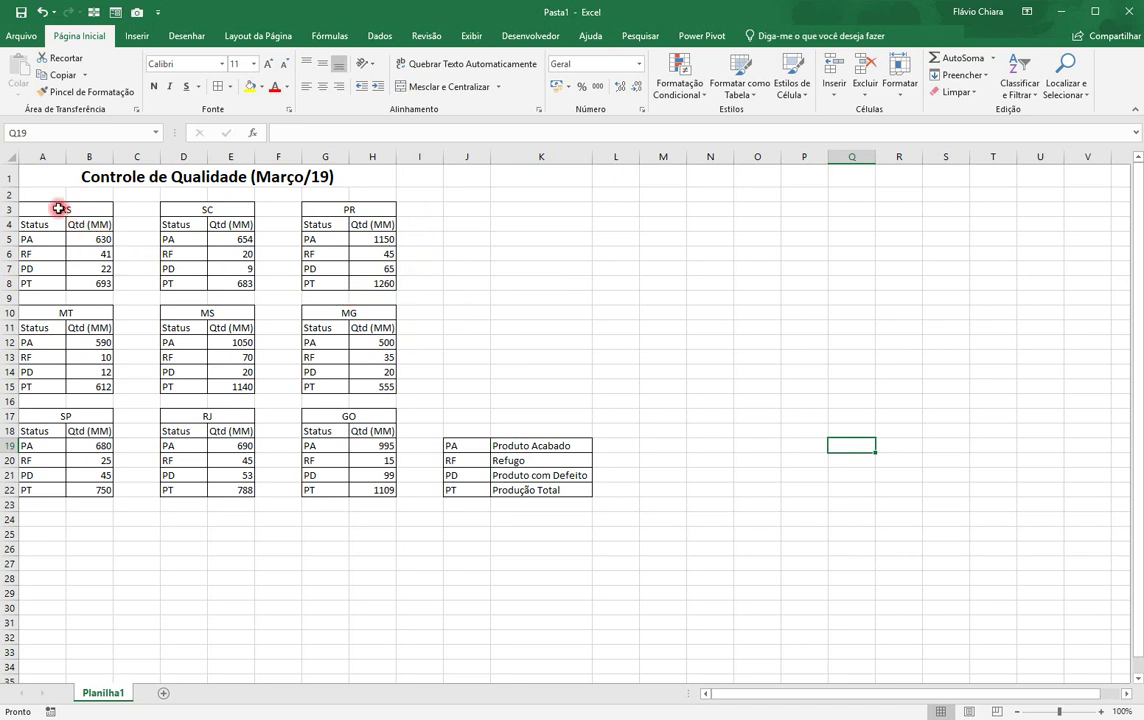
Rename the worksheet Planilha1 as "Extração".
double_click(97, 692)
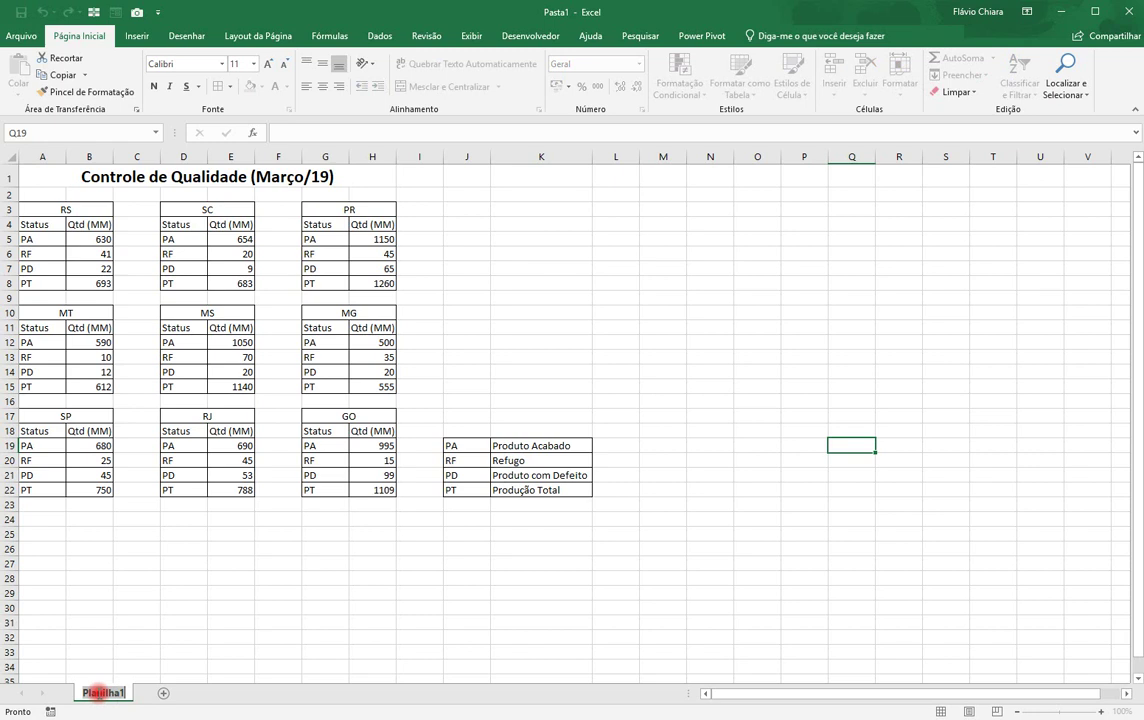
type("Ex")
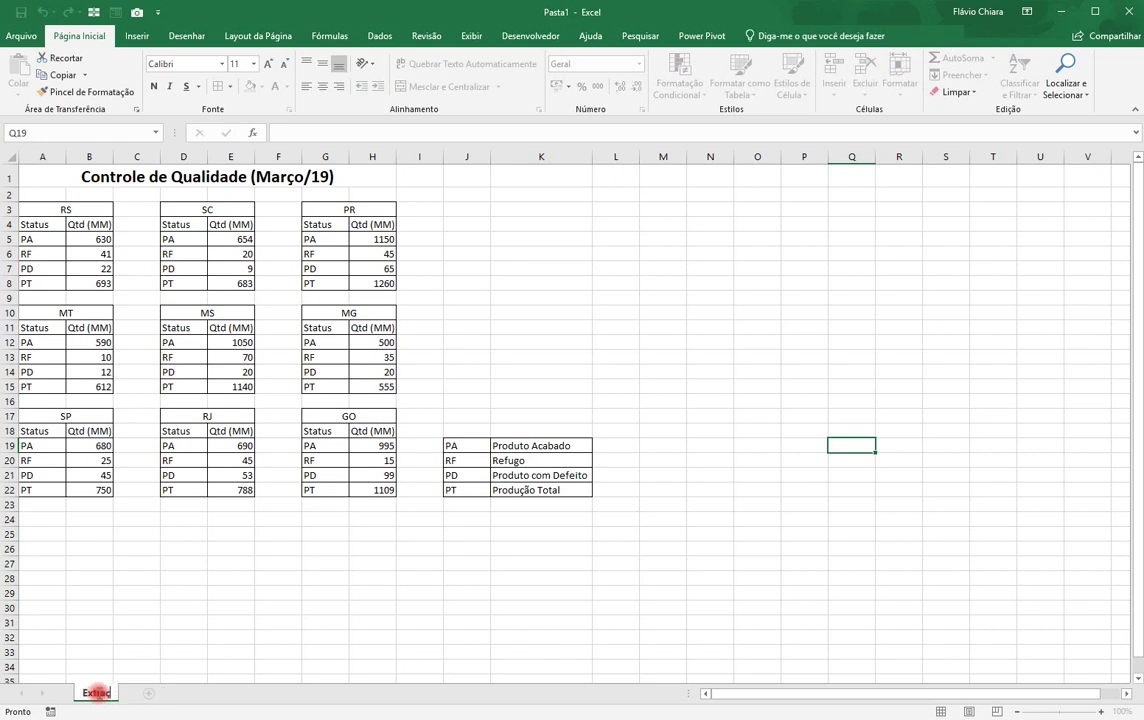
type("tração")
key("Return")
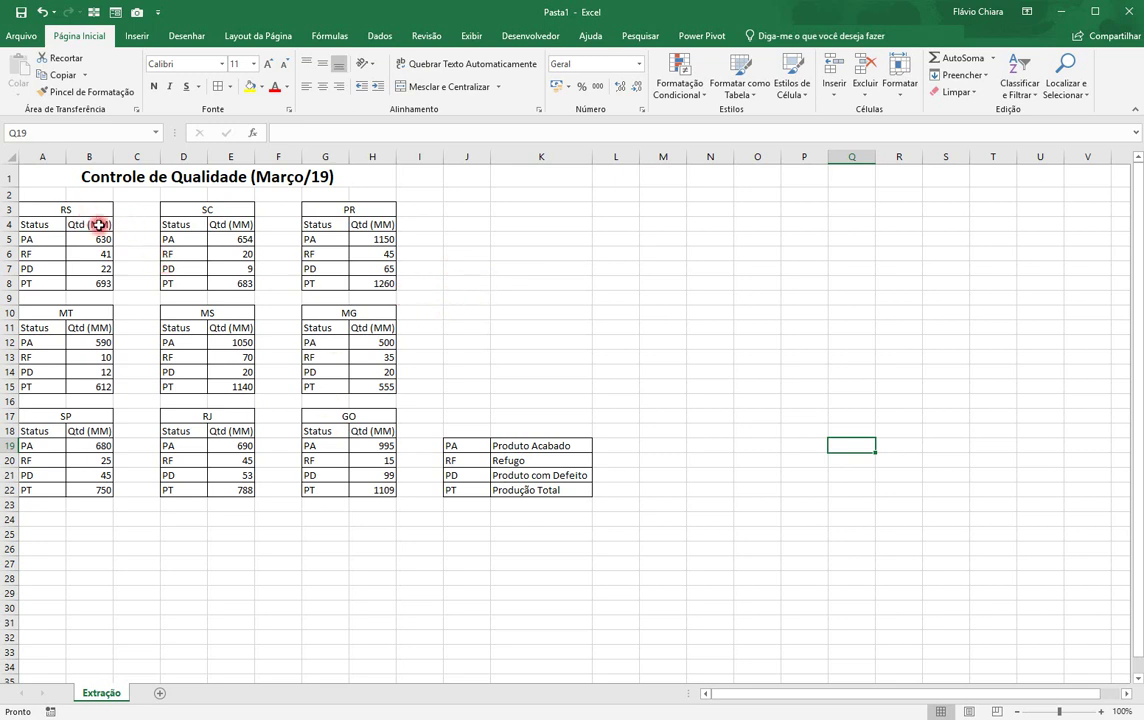
Examine the nine state tables, the PR table's status codes and total formula, and the status abbreviation legend in J19:K22.
left_click_drag(66, 209, 343, 474)
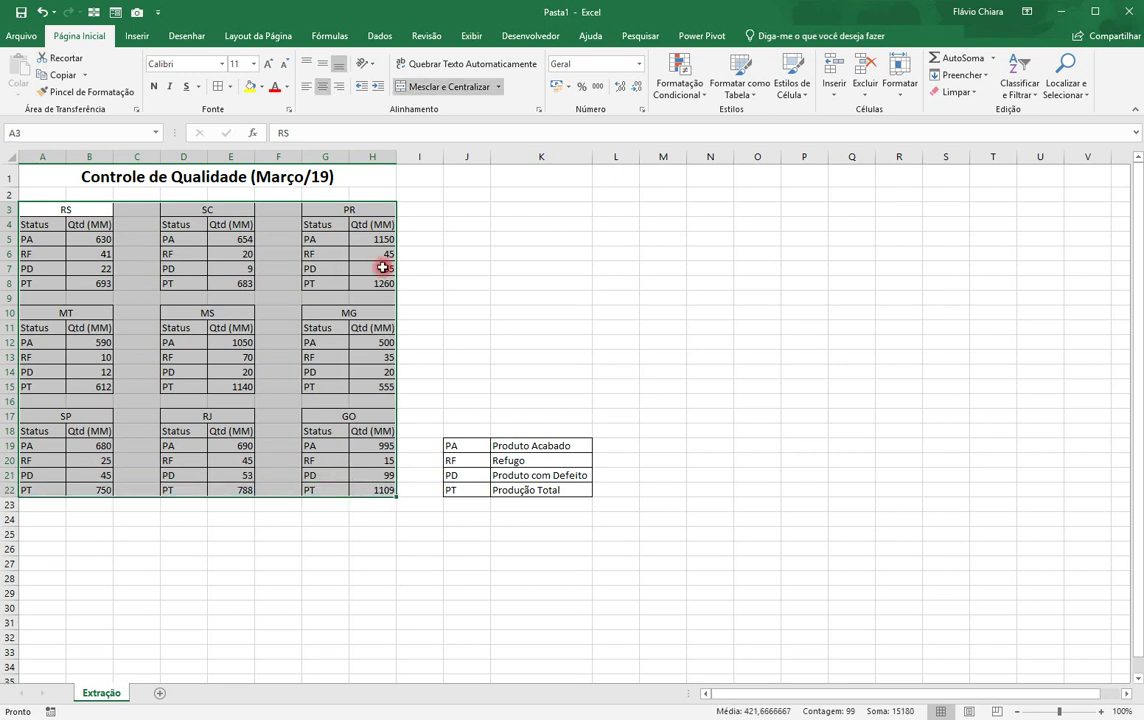
left_click(420, 268)
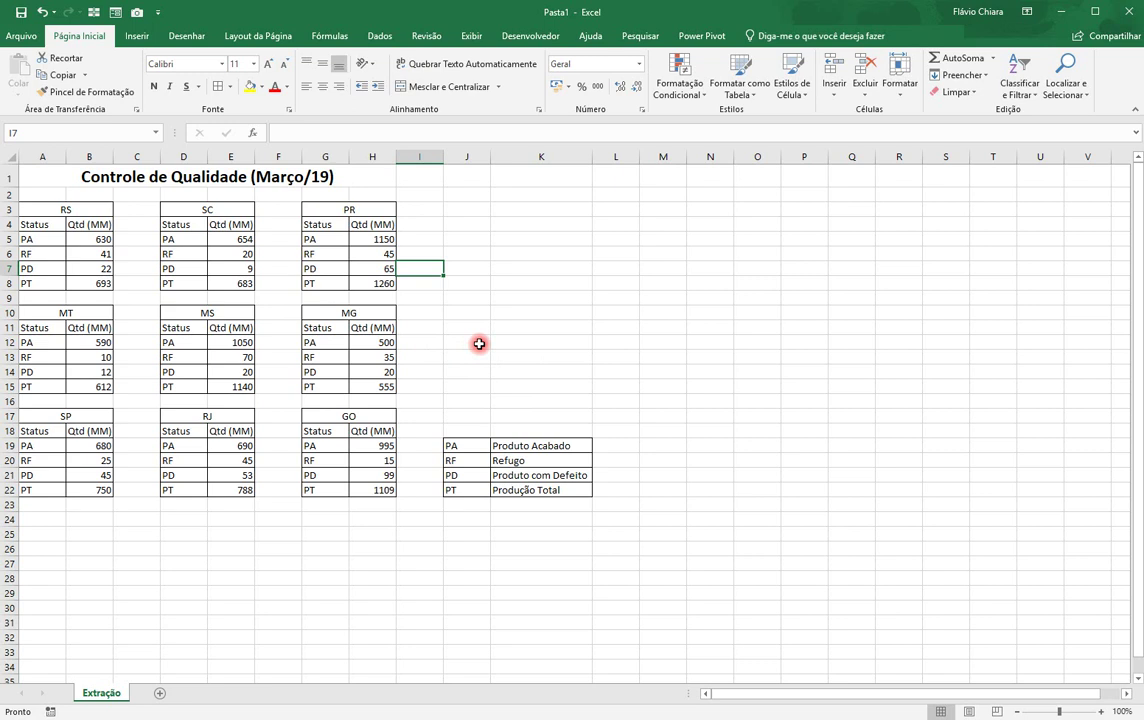
left_click(456, 445)
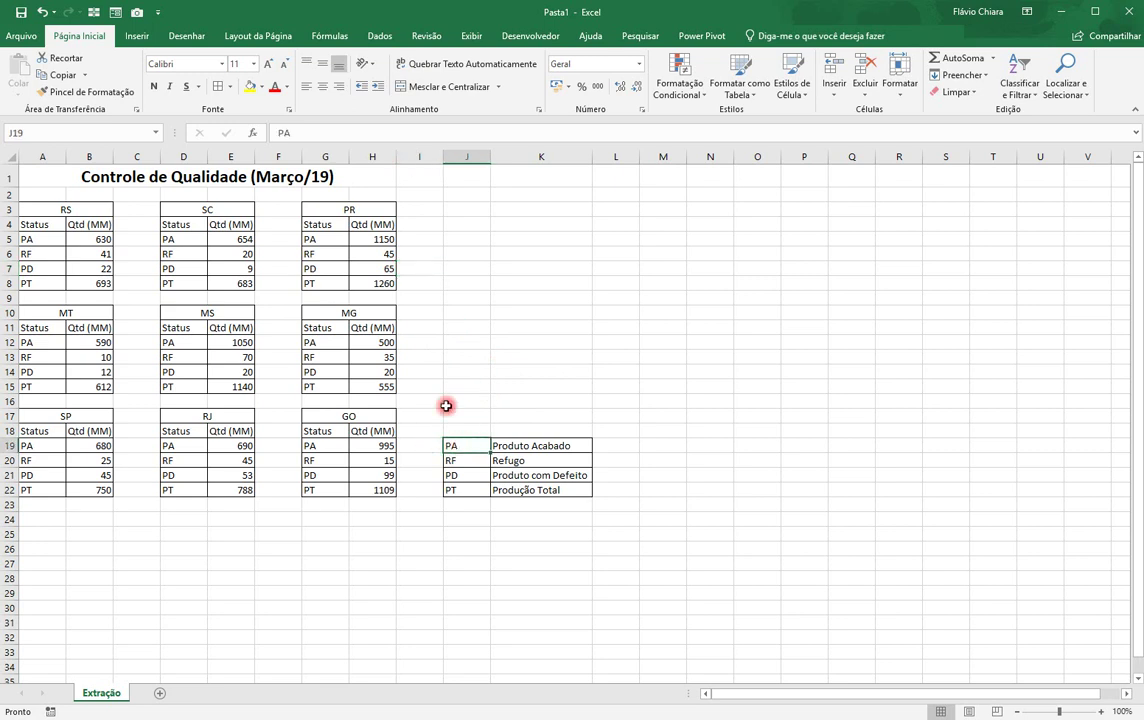
left_click(322, 246)
left_click(319, 255)
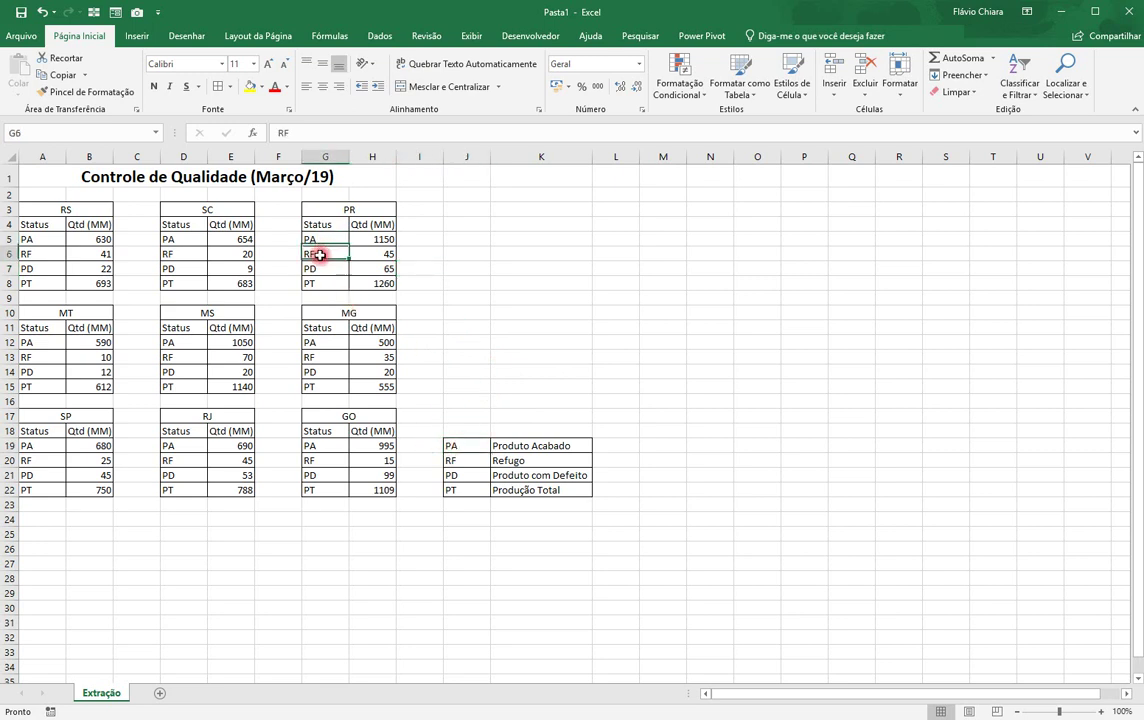
left_click(317, 268)
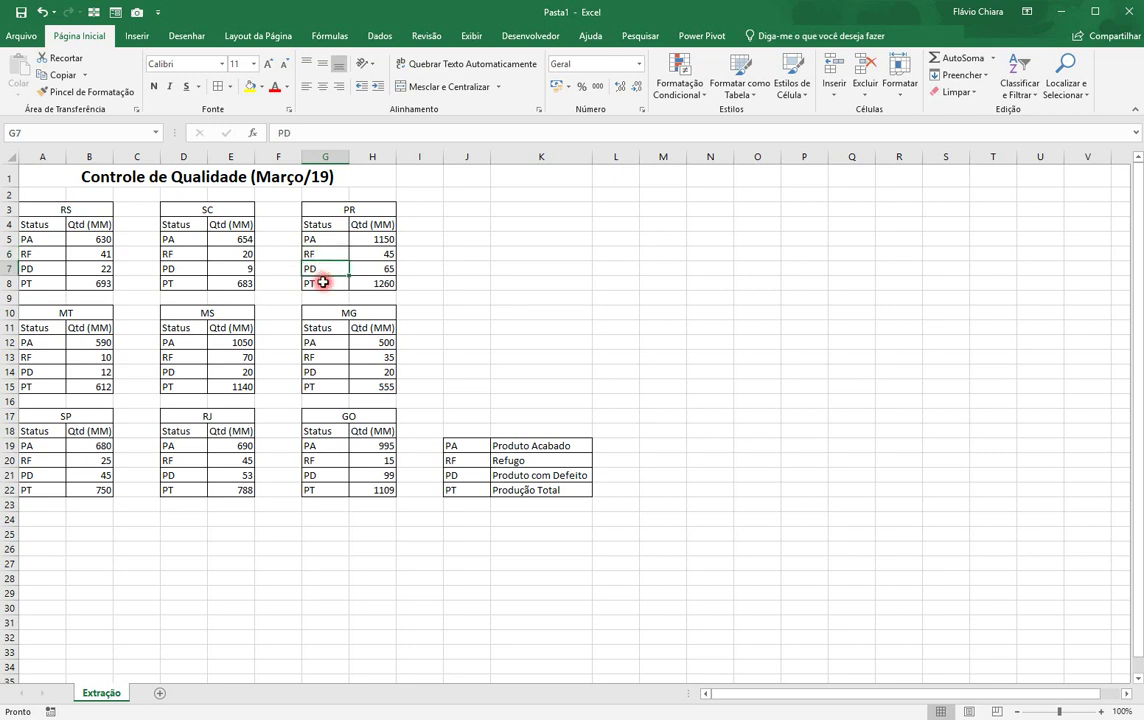
left_click(384, 285)
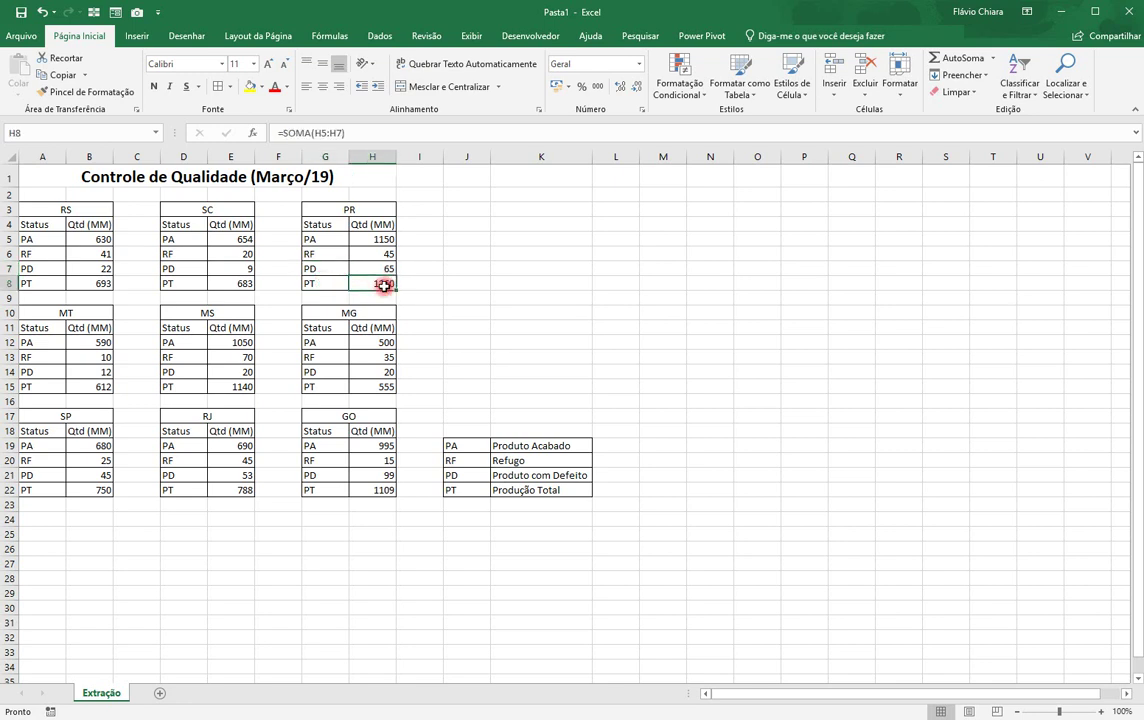
double_click(381, 285)
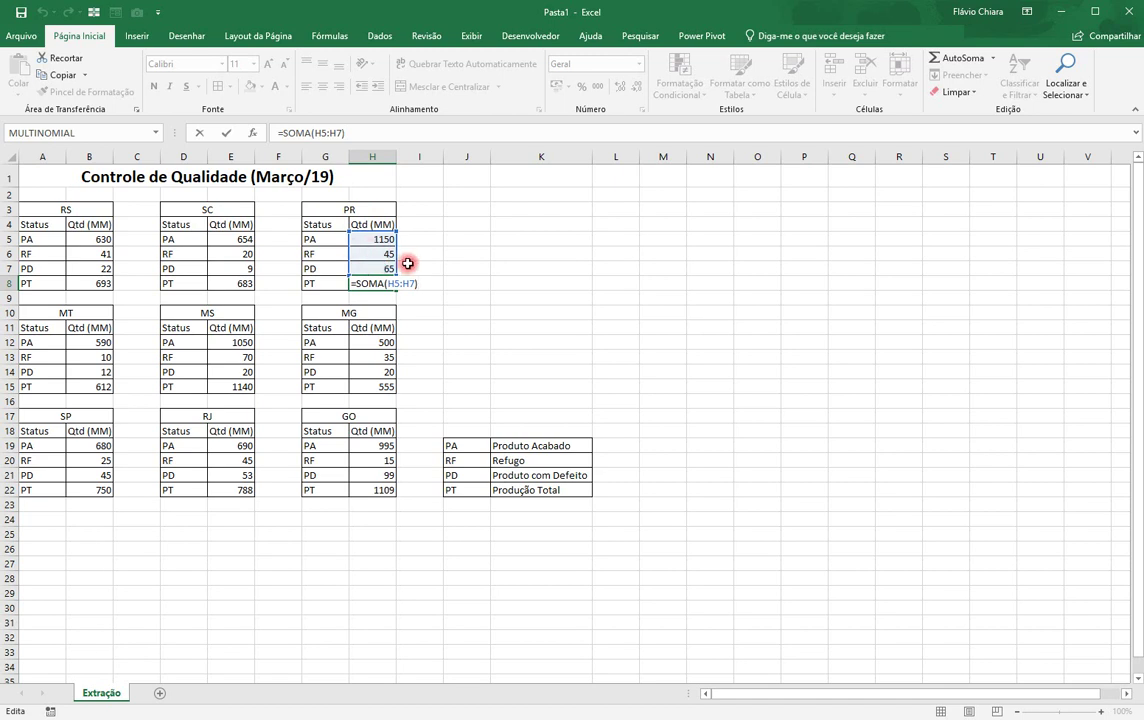
left_click_drag(452, 447, 542, 489)
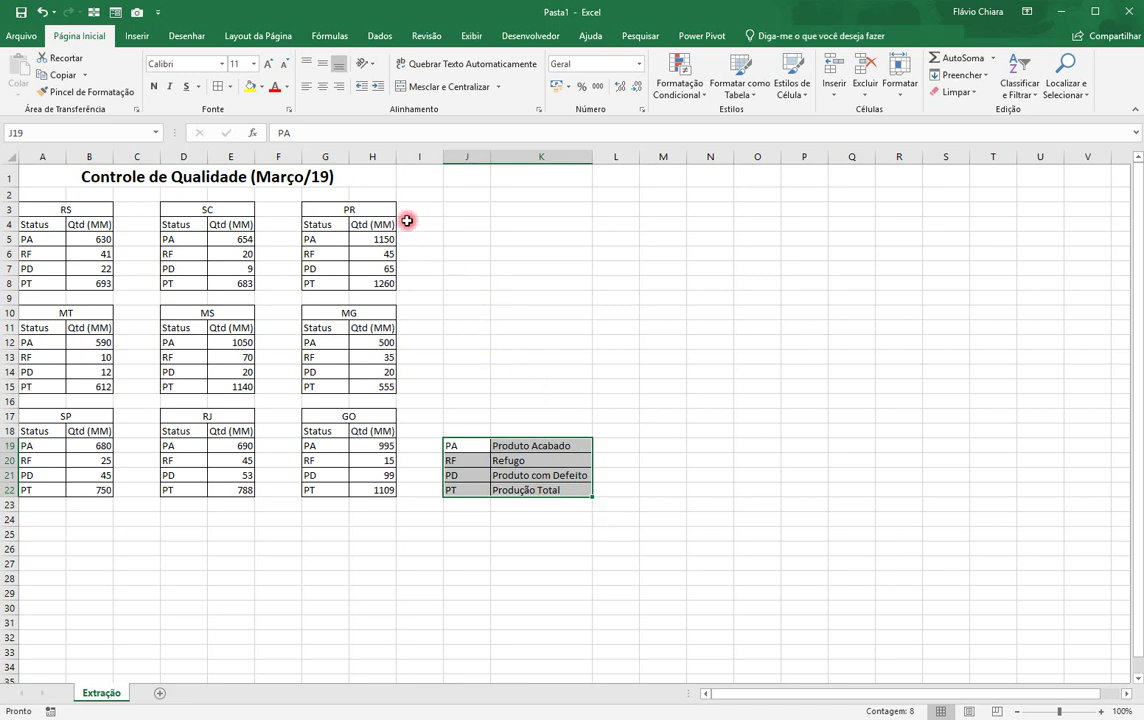
left_click(531, 429)
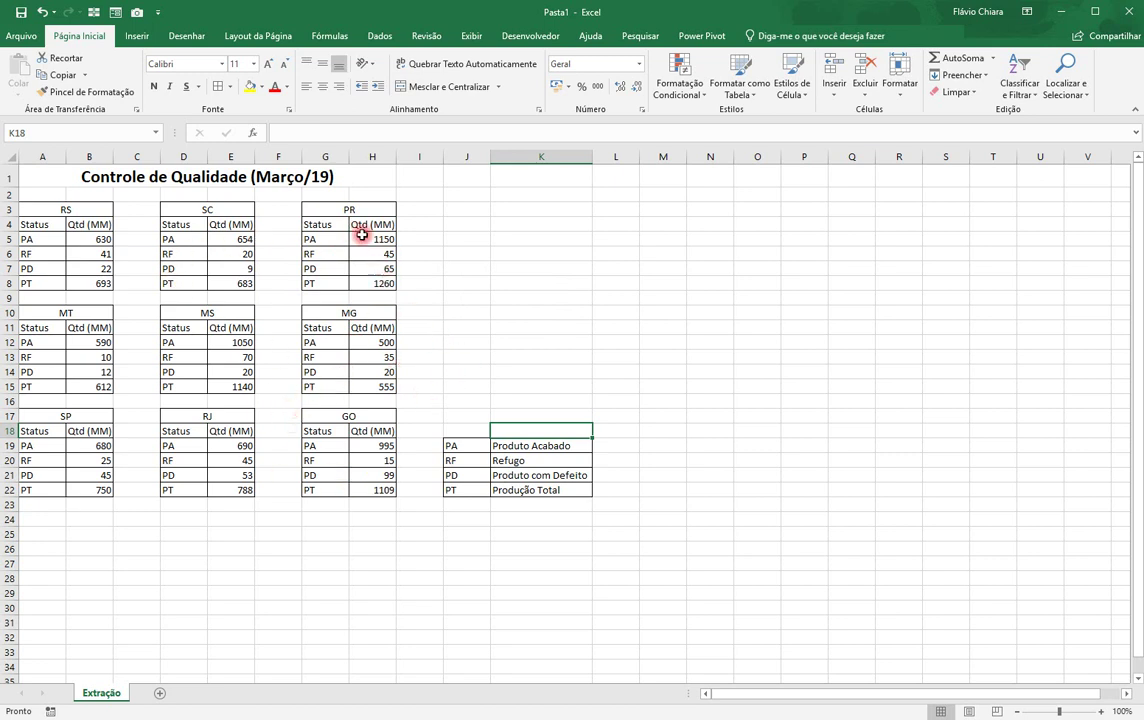
Copy the PR table from G3:H8 and paste it at cell J3.
left_click_drag(312, 210, 331, 283)
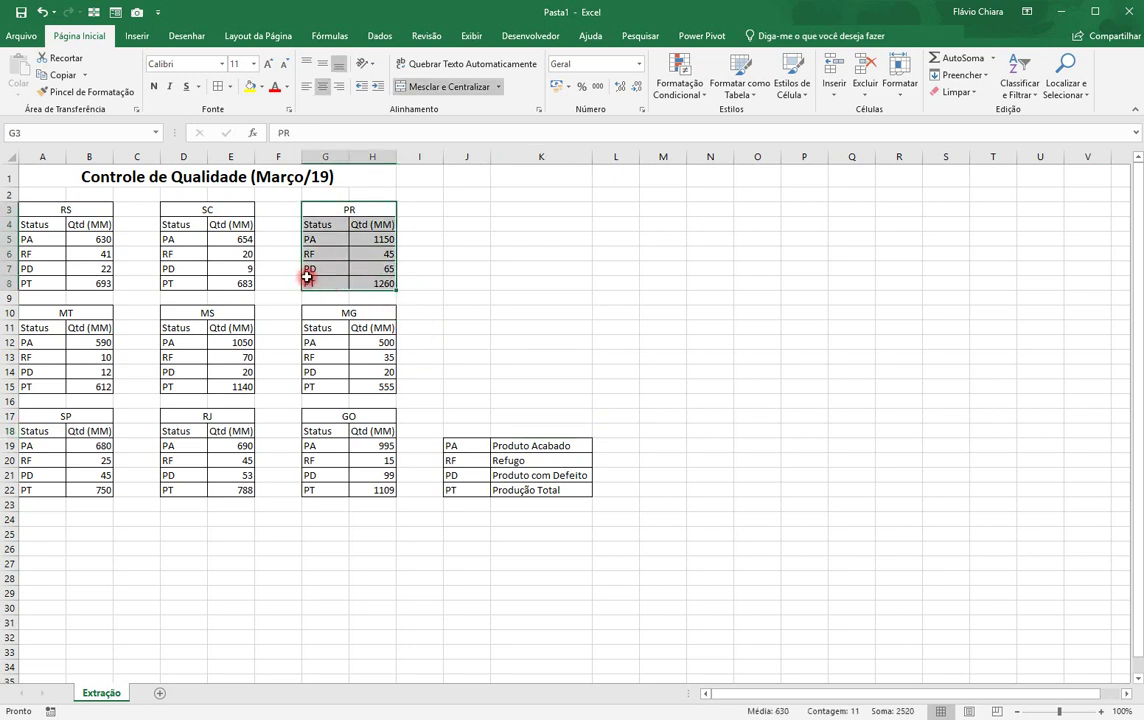
key("ctrl+c")
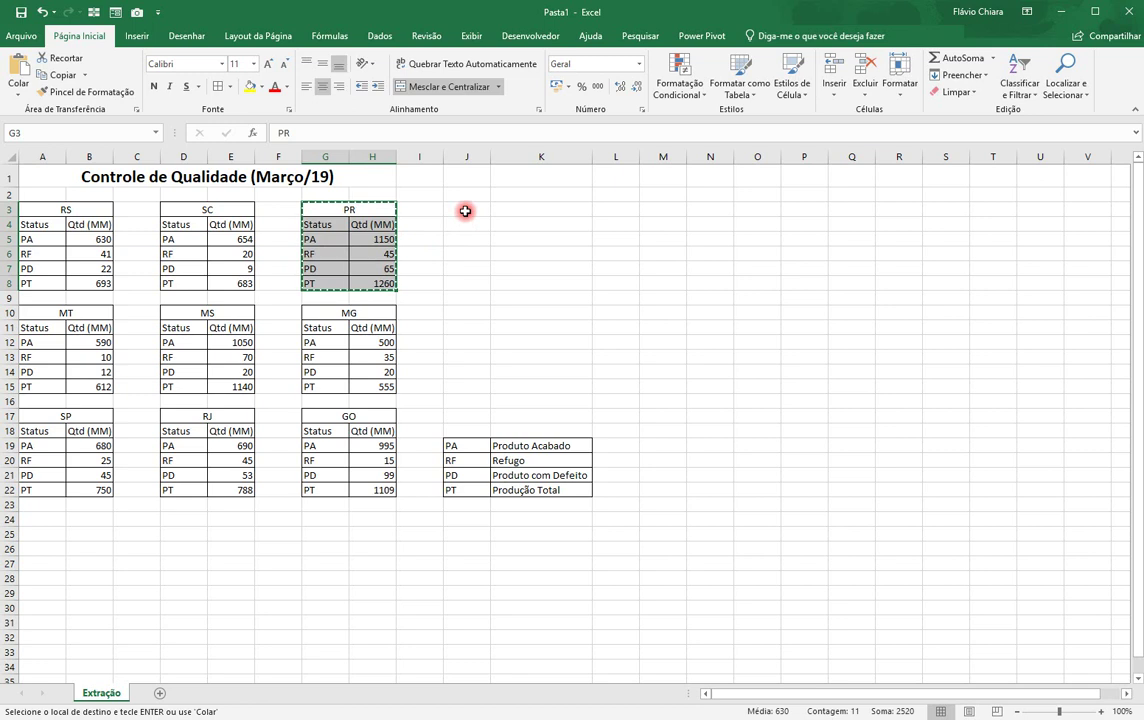
left_click(465, 211)
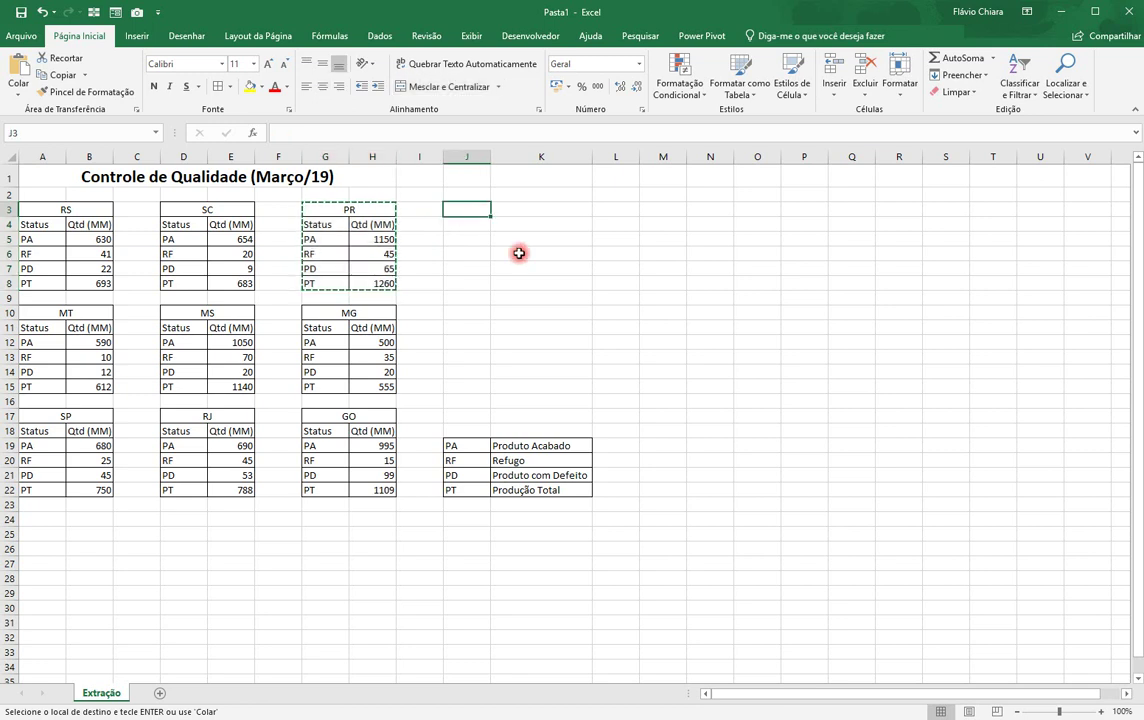
key("ctrl+v")
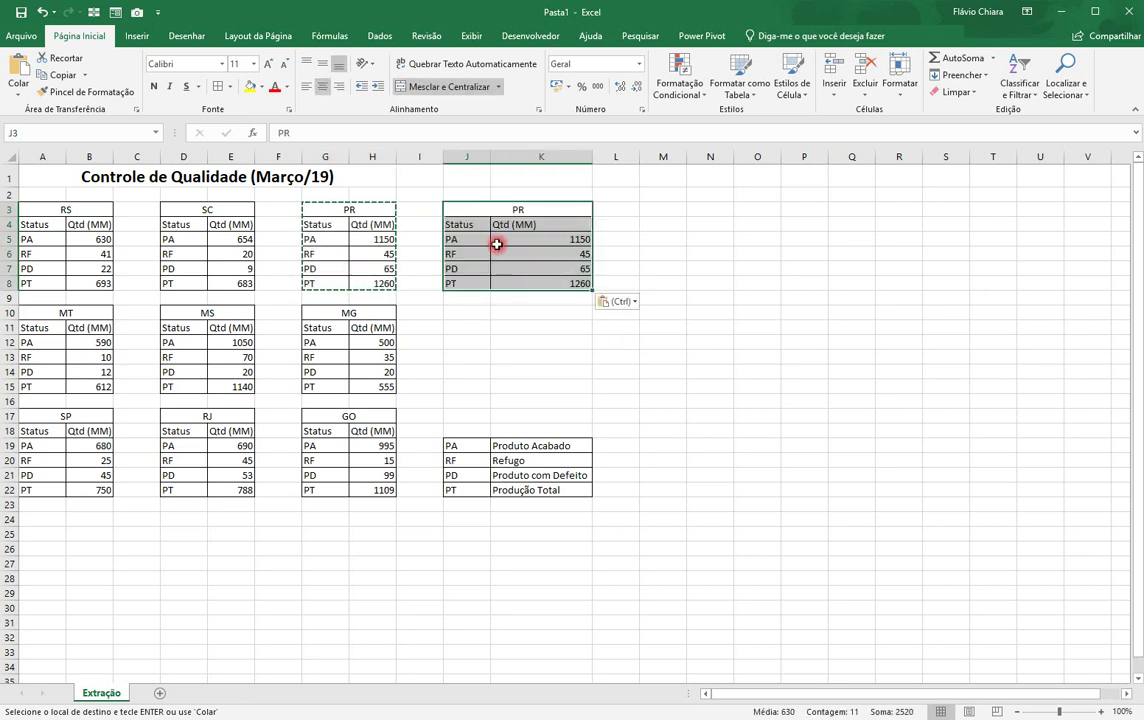
Center the Status and Qtd (MM) headers in J4:K4 of the pasted table.
left_click_drag(457, 224, 511, 222)
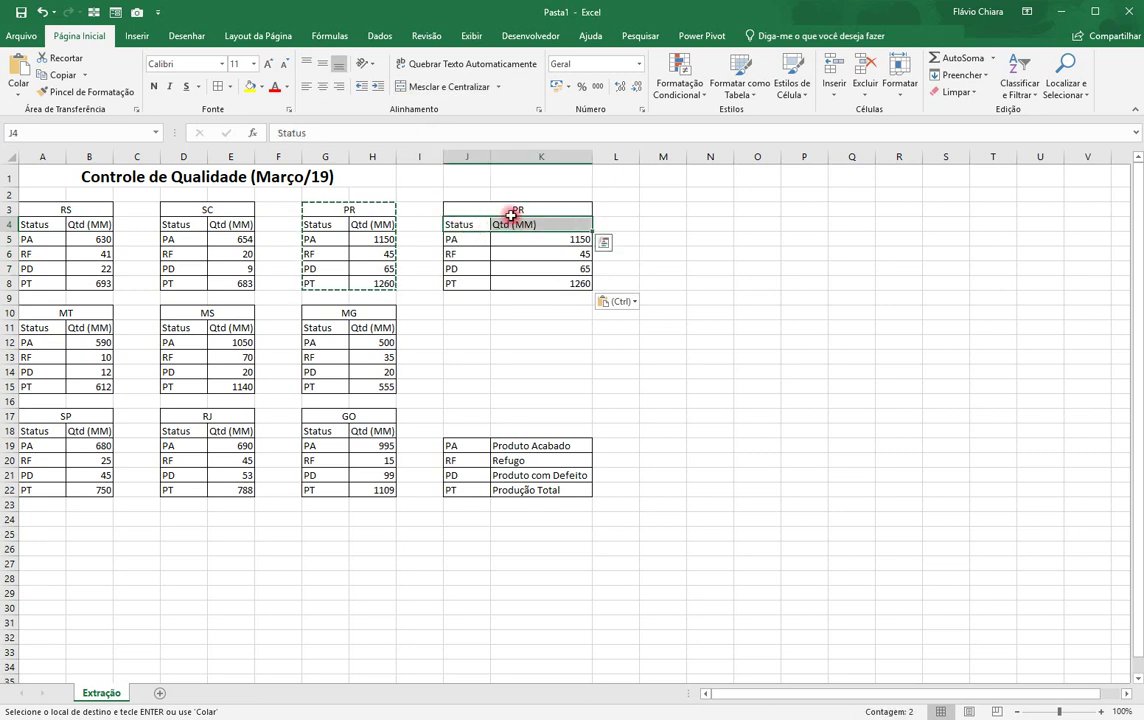
left_click(322, 86)
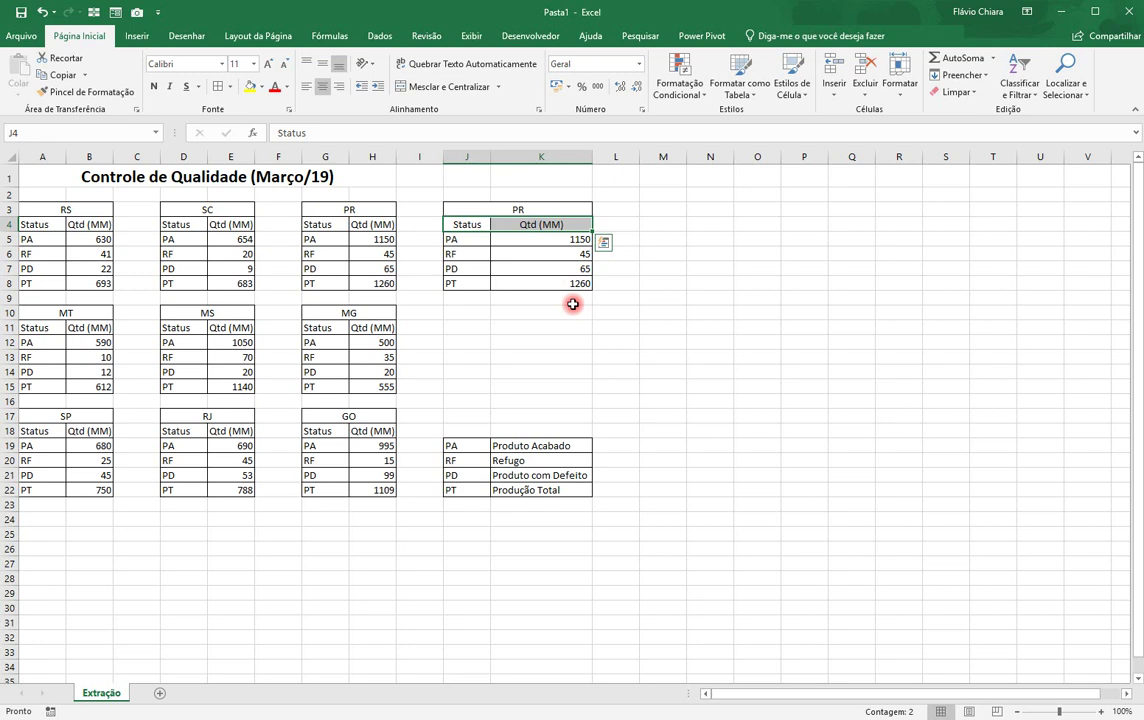
left_click(615, 312)
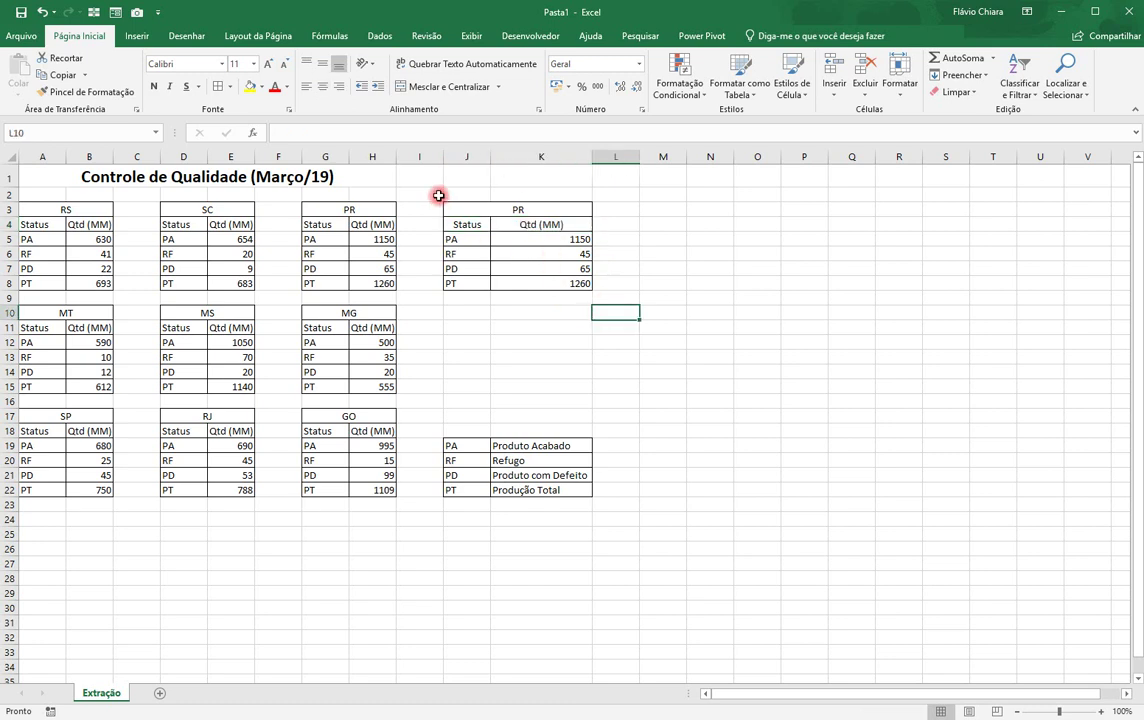
Clear the state title in J3 and the PA, RF and PD quantities in K5:K7.
left_click(508, 207)
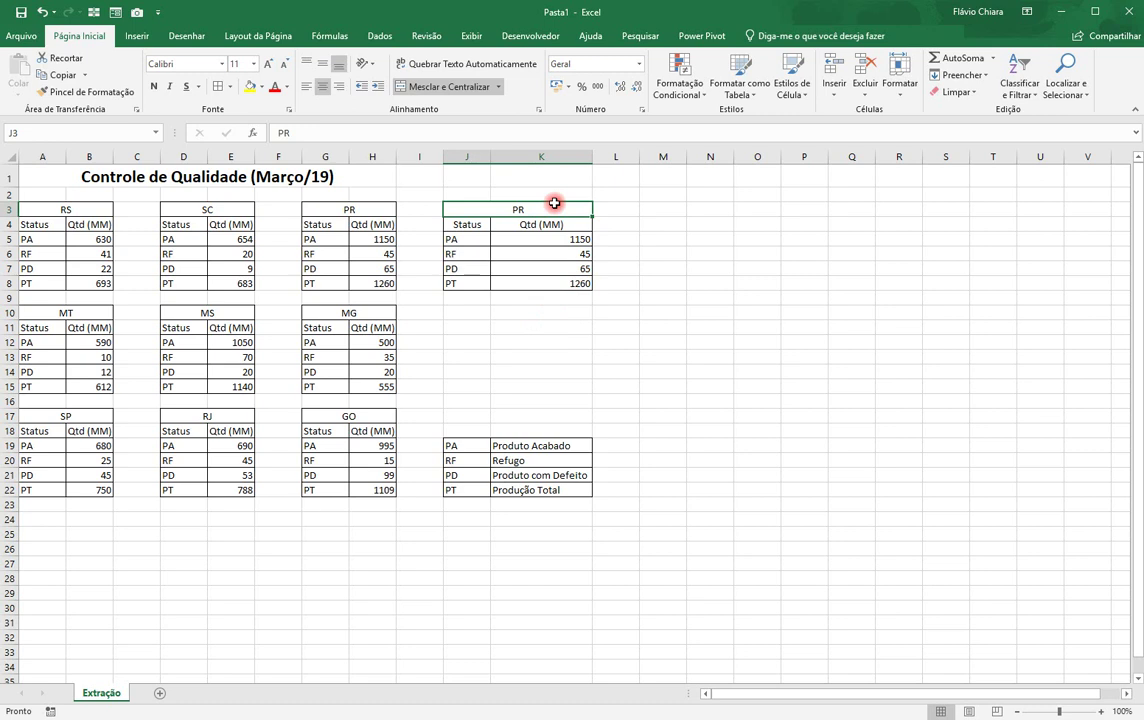
key("Down")
key("Down")
key("Right")
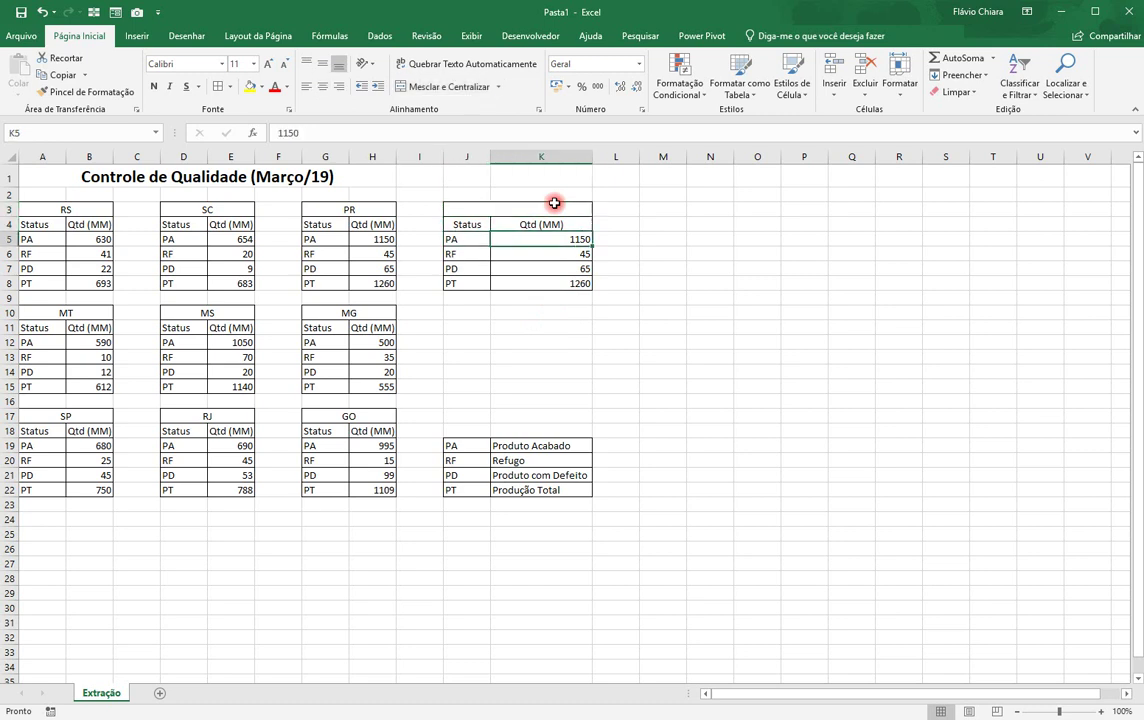
key("shift+Down")
key("shift+Down")
key("Delete")
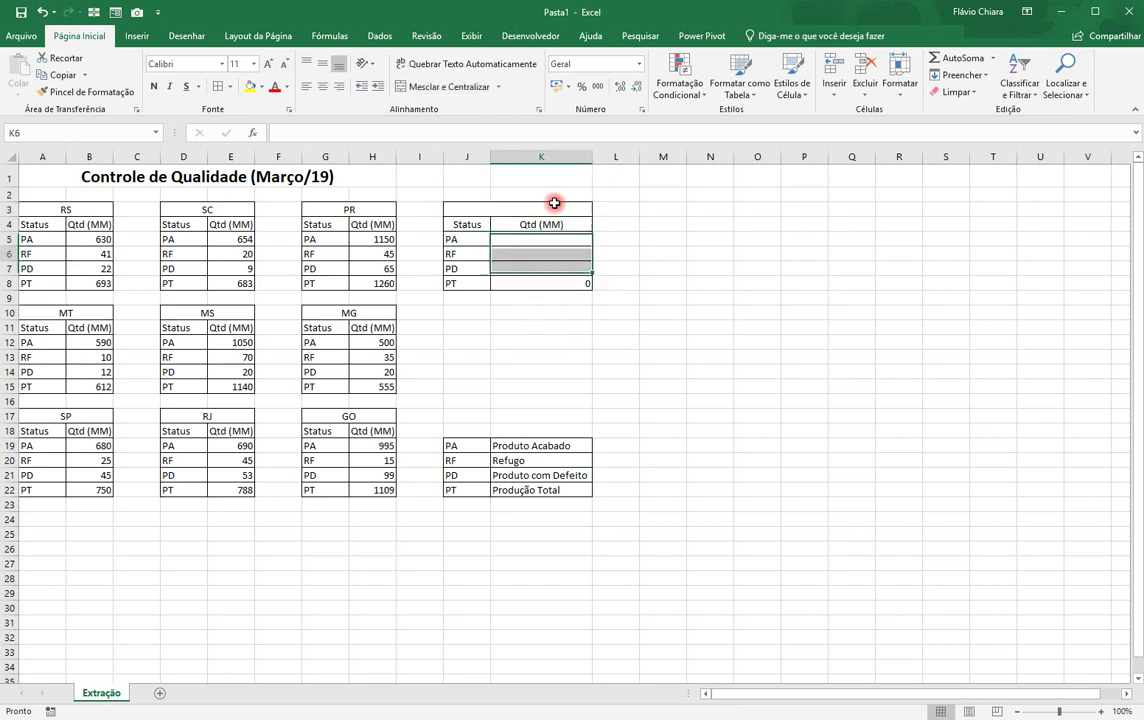
Inspect the PT total formula in K8 of the pasted table without changing it.
key("Down")
key("Down")
key("Down")
key("F2")
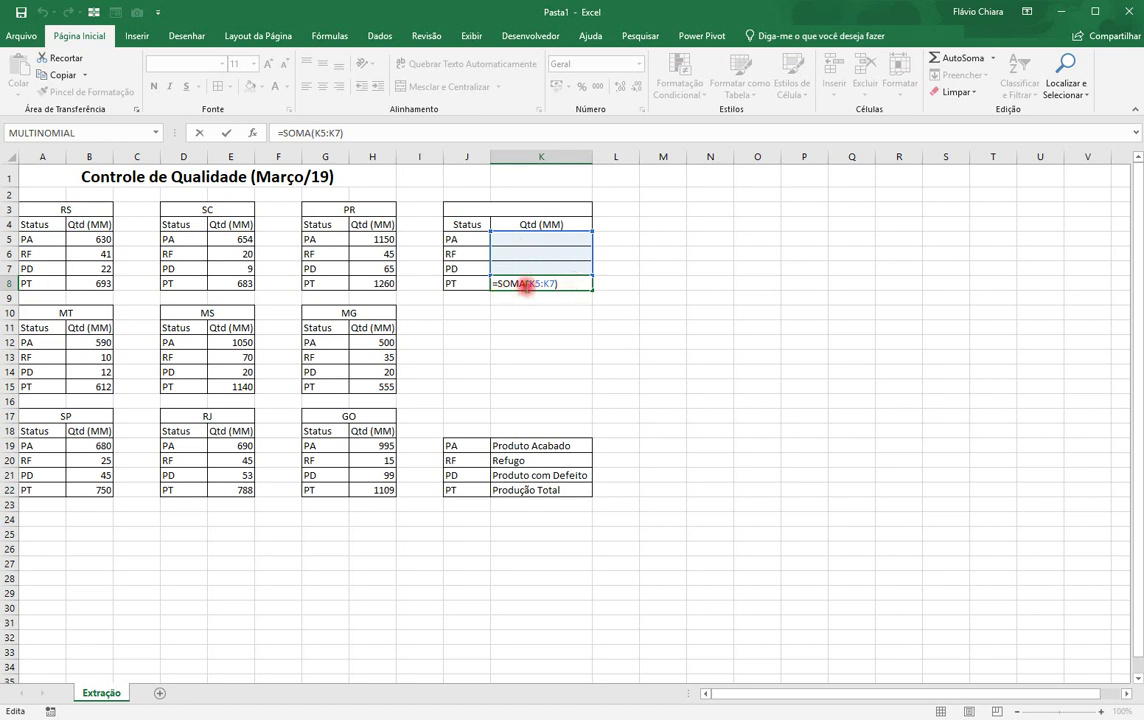
key("Return")
key("Up")
key("Up")
key("Up")
key("Up")
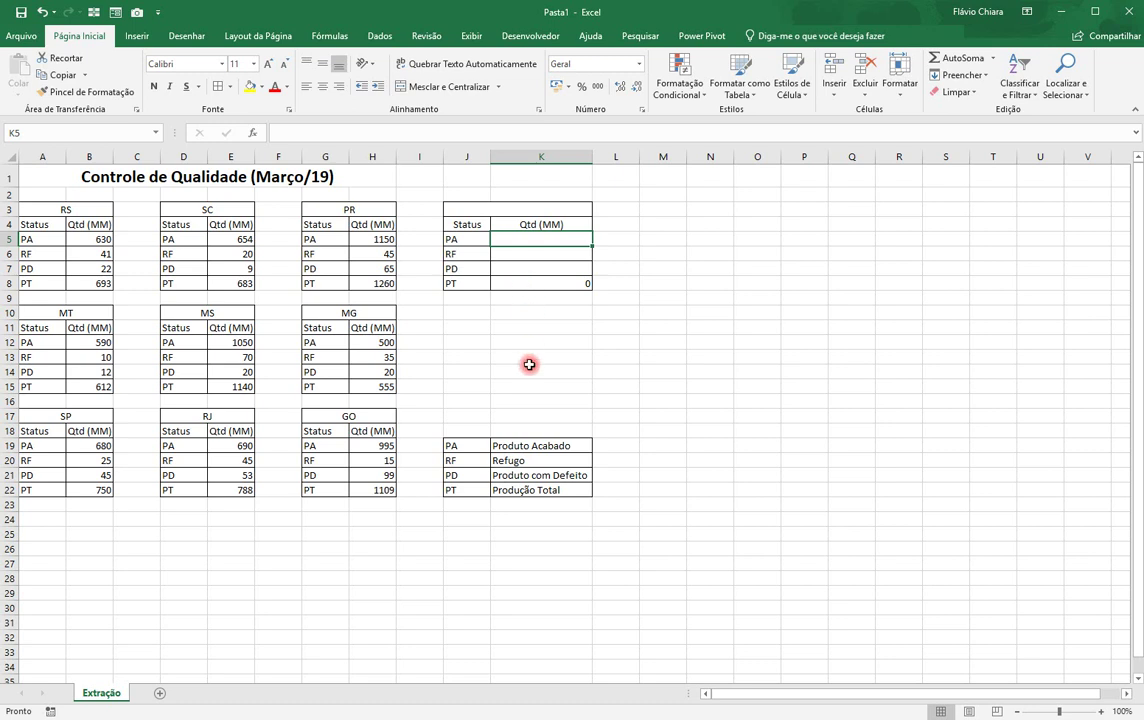
left_click(506, 208)
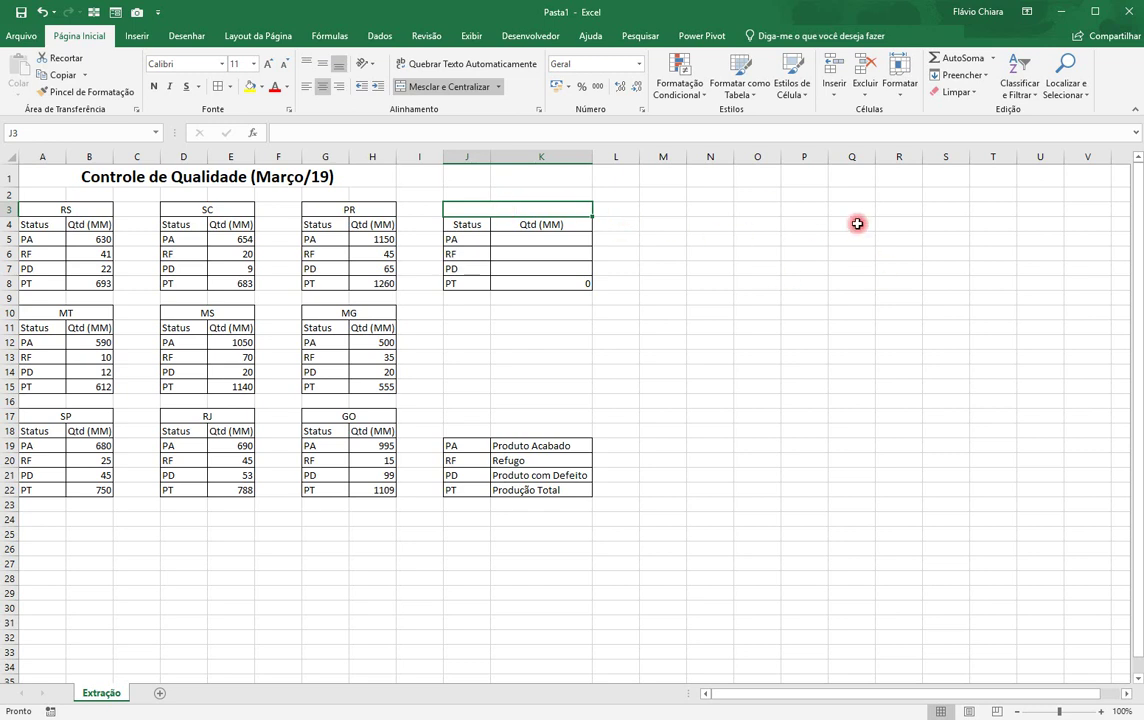
left_click(893, 212)
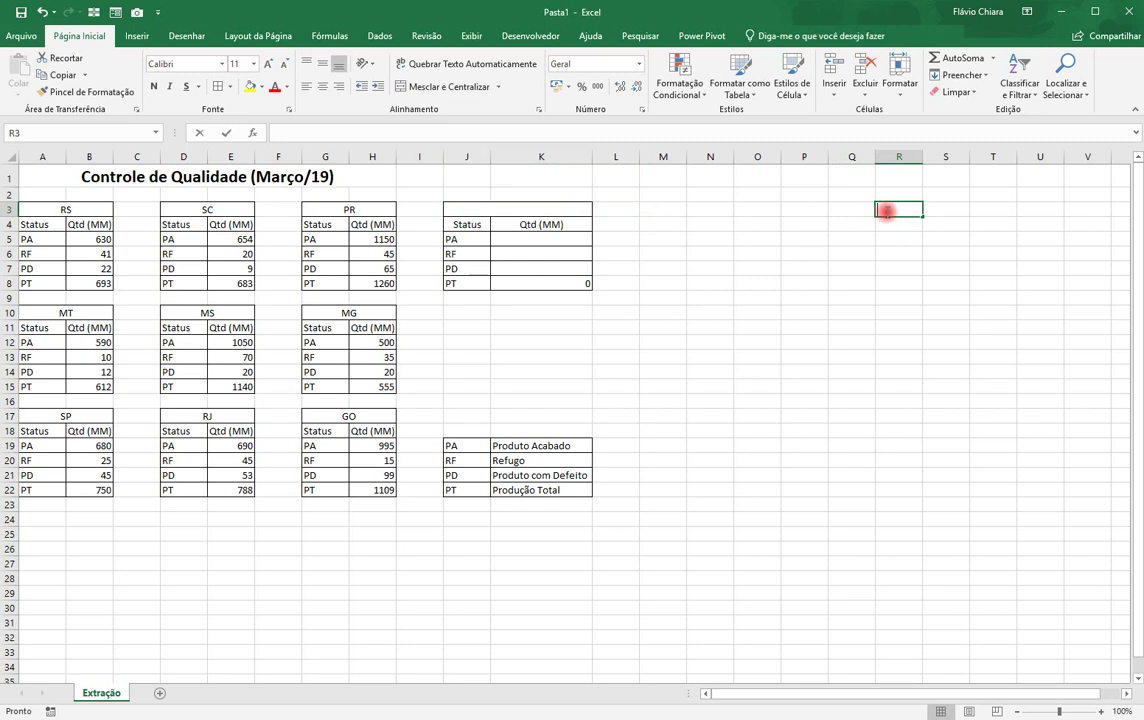
type("=")
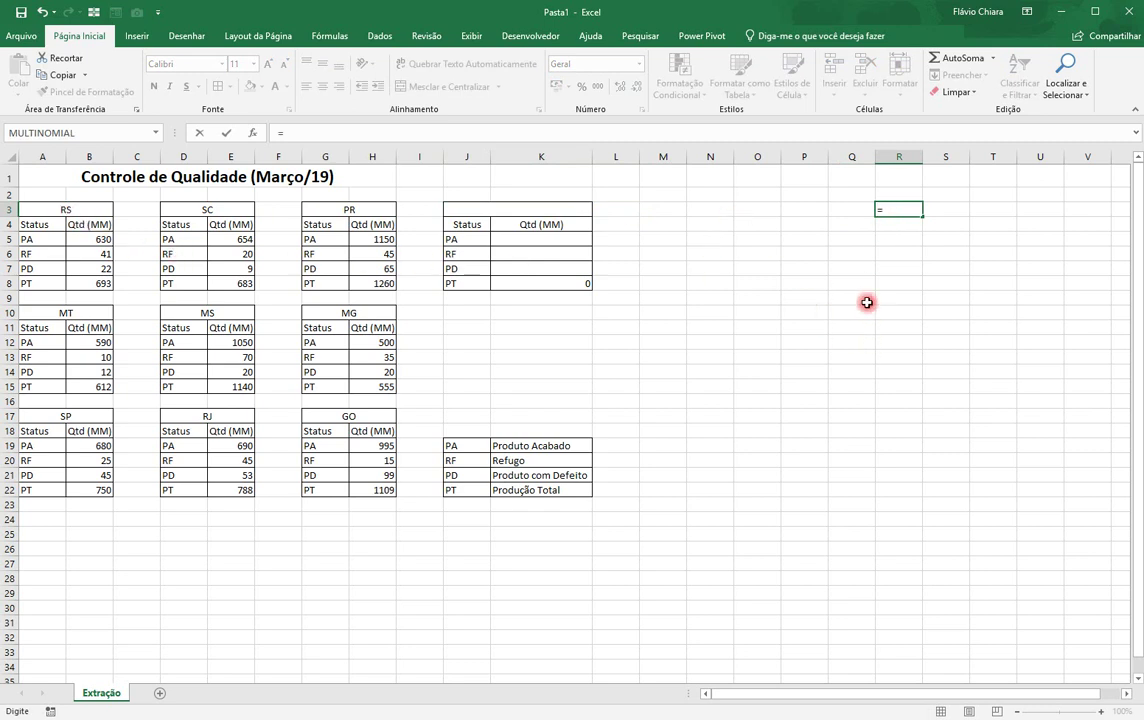
key("Escape")
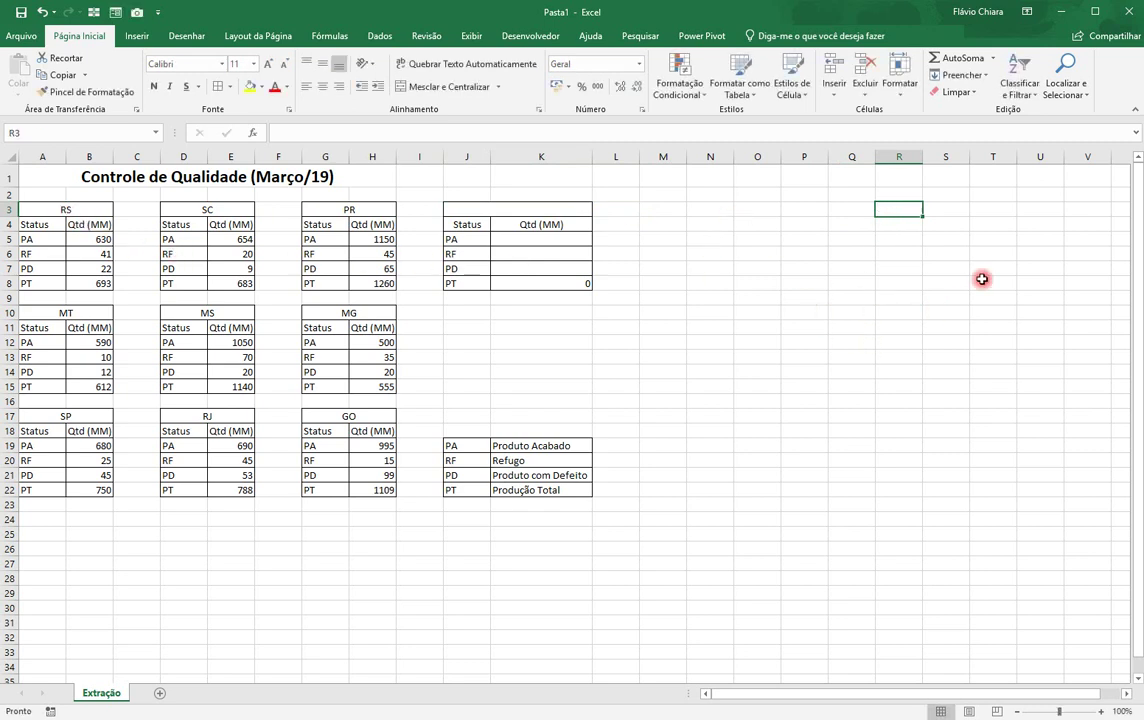
Enter formulas in T3:T5 that reference the RS, SC and PR table titles in A3, D3 and G3.
left_click(1021, 211)
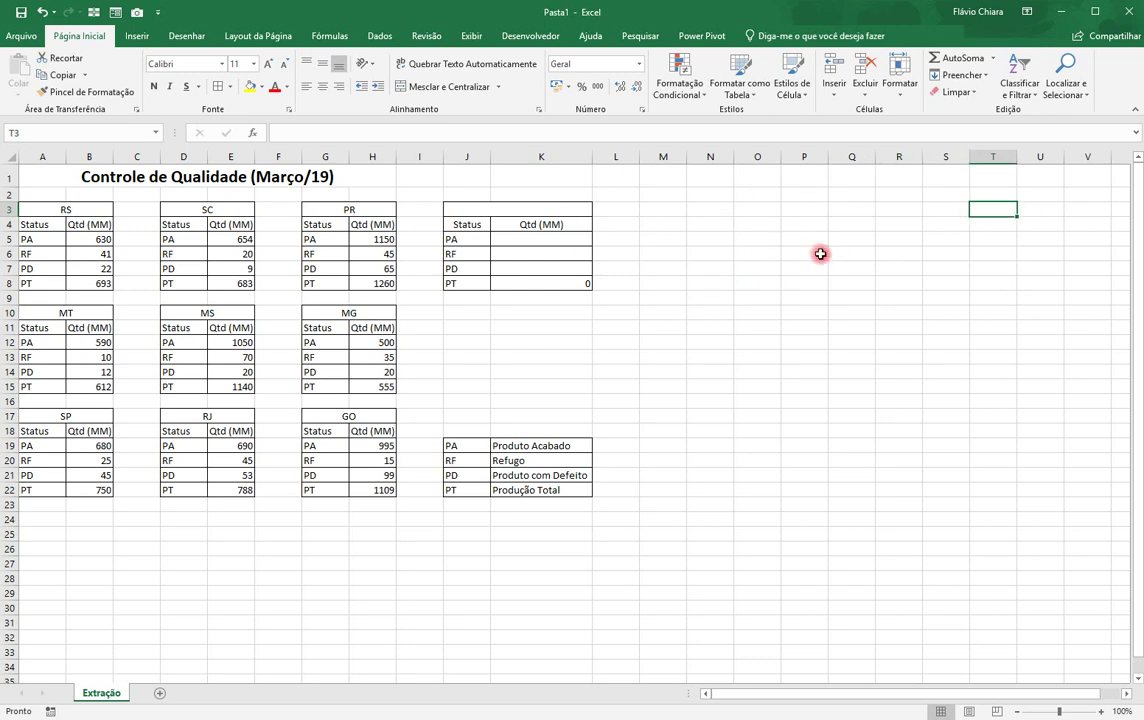
type("=")
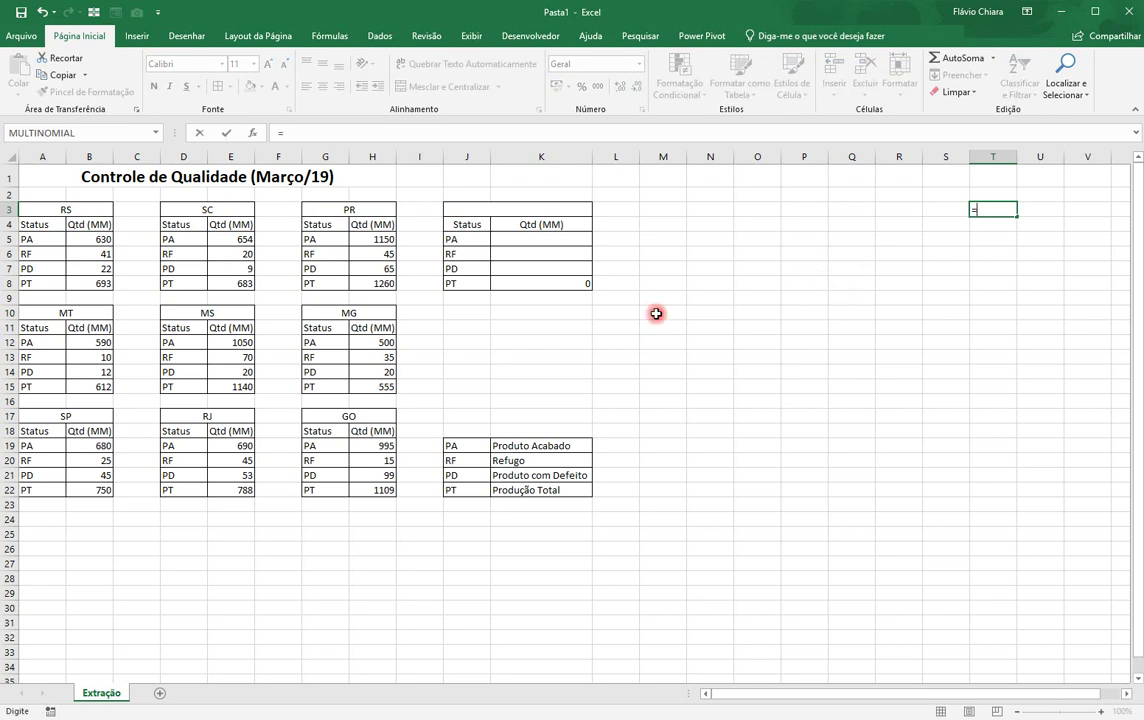
left_click(79, 210)
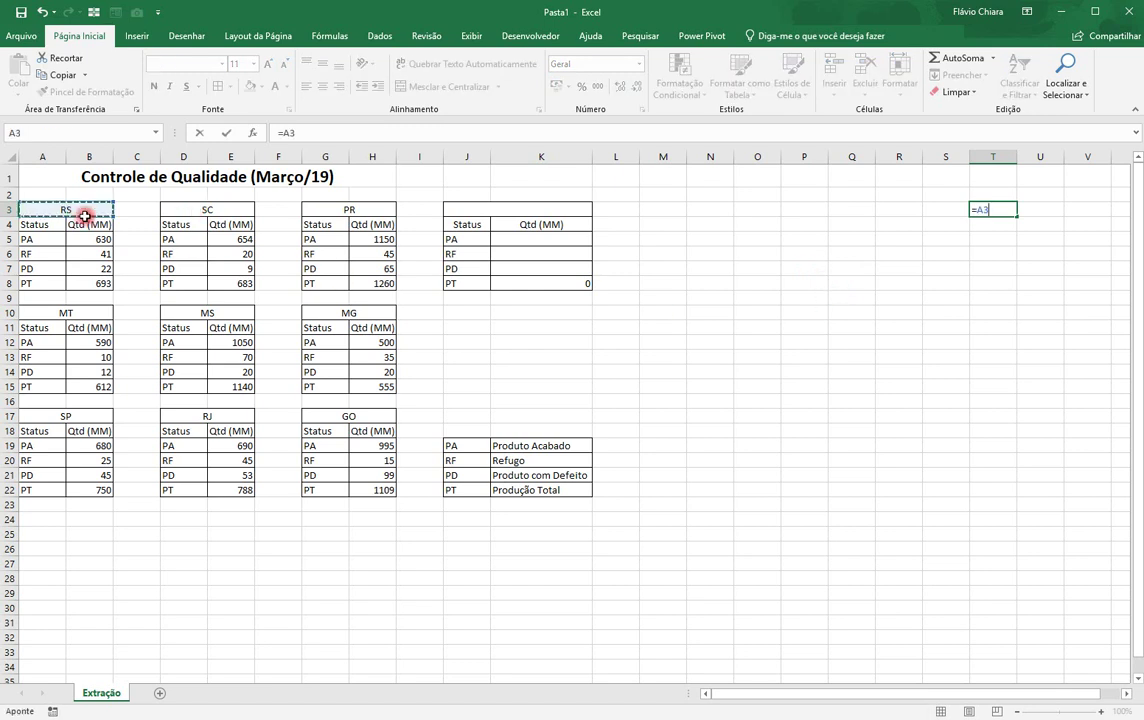
key("Return")
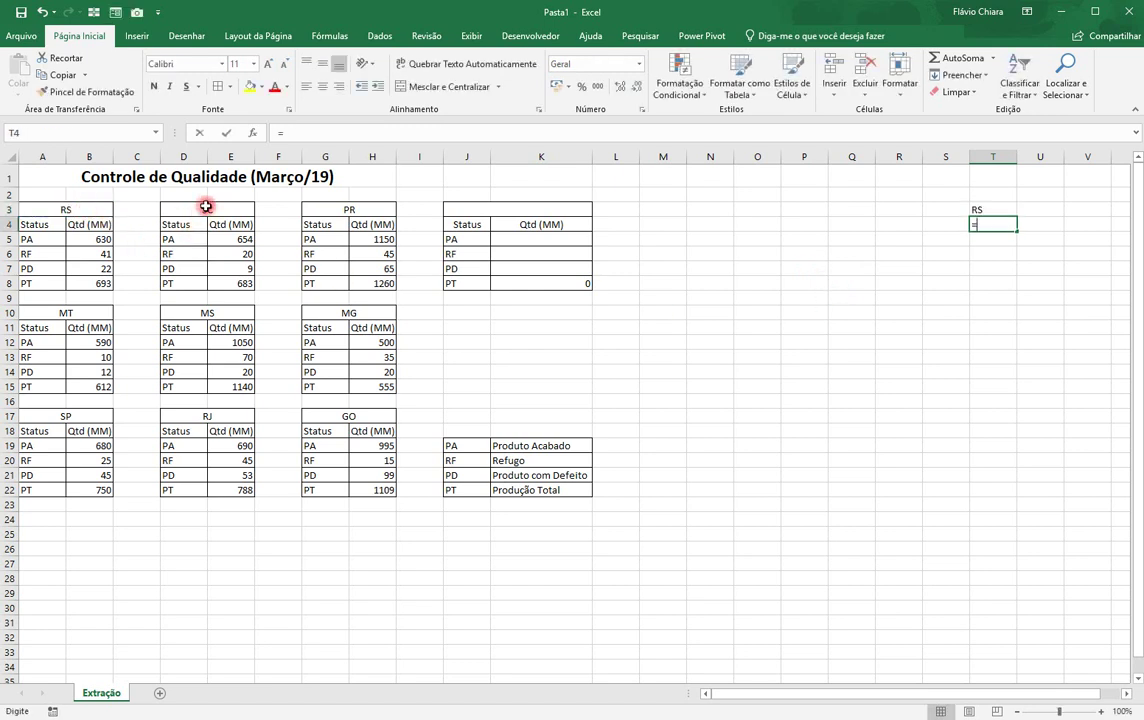
type("=")
left_click(205, 210)
key("Return")
type("=")
left_click(320, 210)
key("Return")
Continue the state list in T6:T8 with formulas referencing the MT, MS and MG titles in row 10.
type("=")
left_click(88, 313)
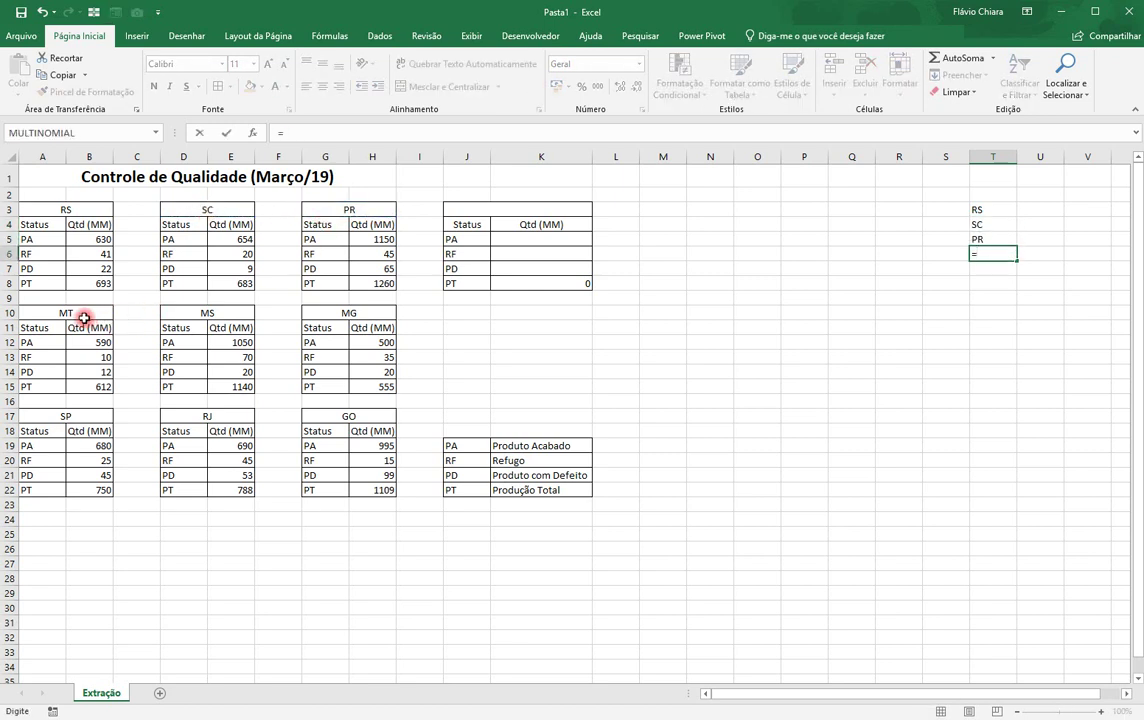
key("Return")
type("=")
left_click(206, 308)
key("Return")
type("=")
left_click(345, 310)
key("Return")
Complete the state list in T9:T11 with formulas referencing the SP, RJ and GO titles in row 17.
type("=")
left_click(68, 414)
key("Return")
type("=")
left_click(214, 416)
key("Return")
type("=")
left_click(333, 416)
key("Return")
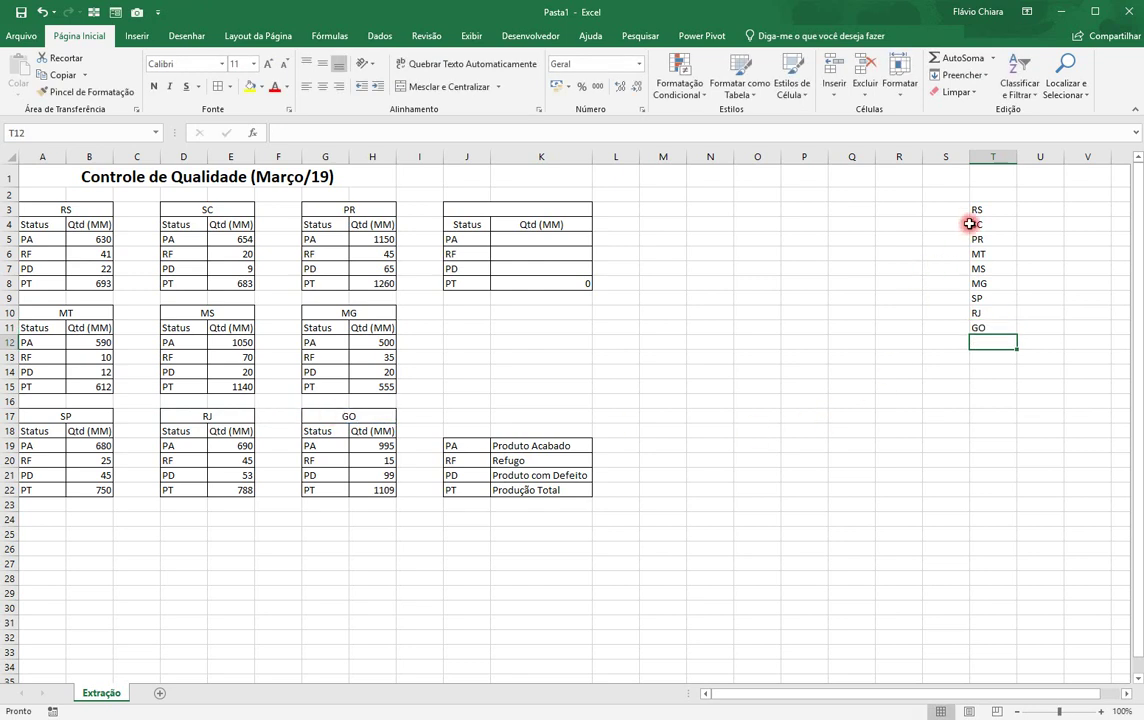
Try to sort the state list in T3:T11 in ascending order.
left_click_drag(987, 208, 988, 326)
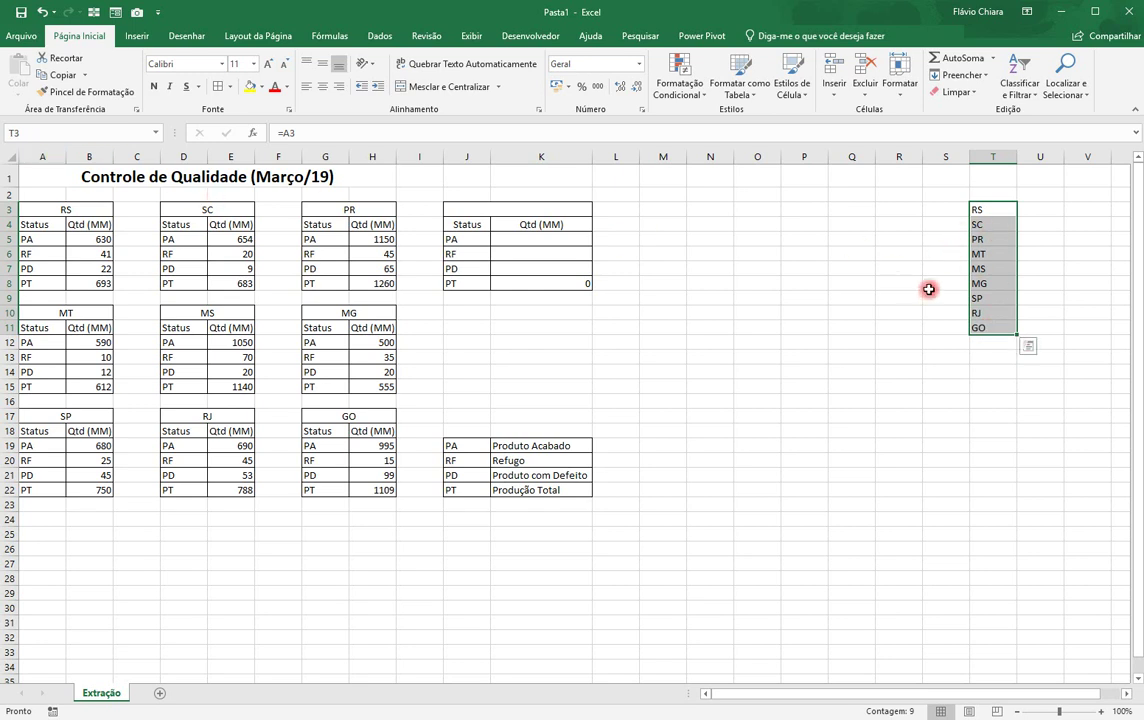
left_click(380, 36)
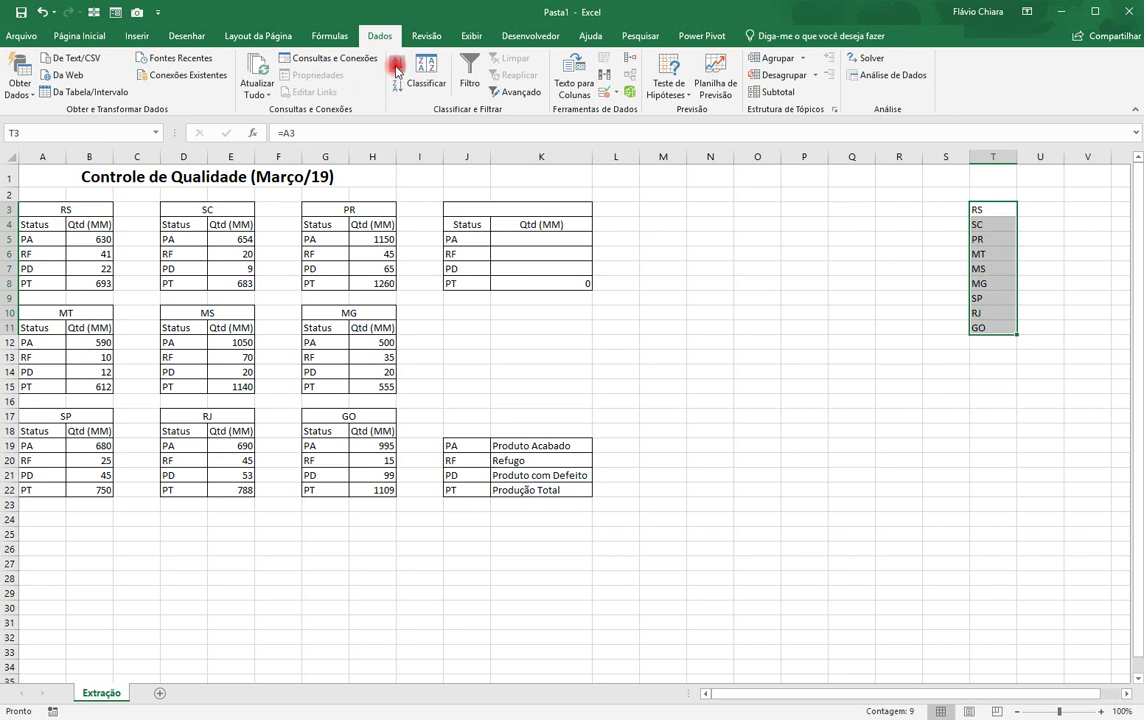
left_click(397, 66)
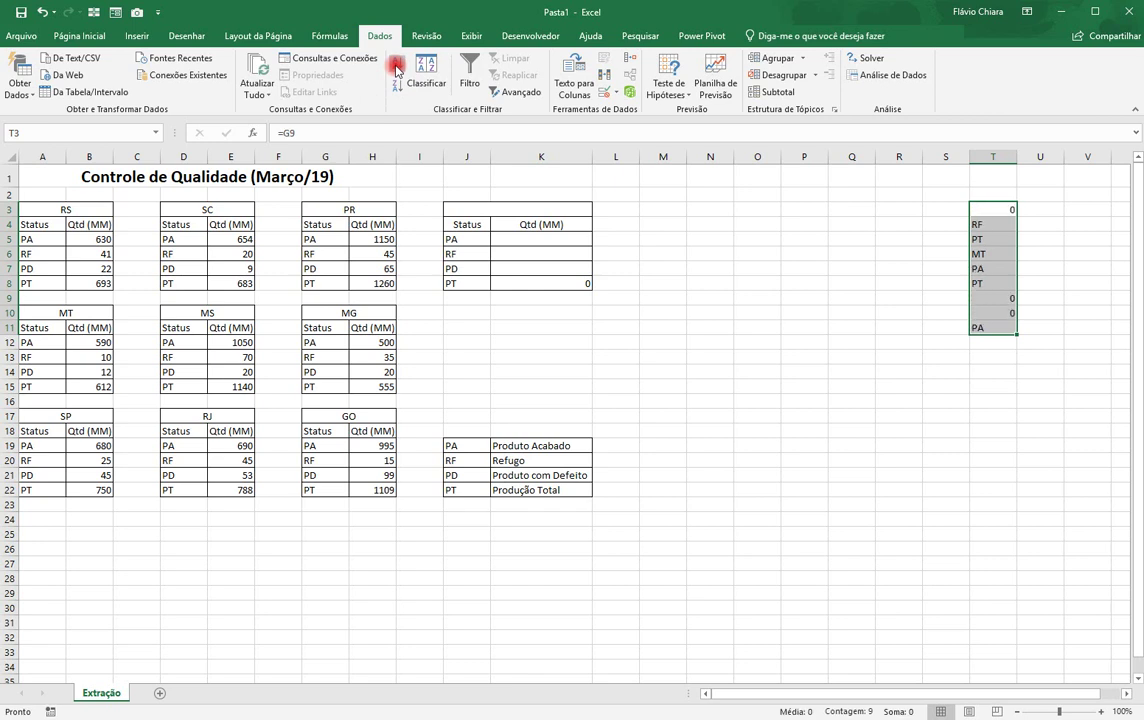
Inspect the formulas in T3 and T4 of the sorted list to see which cells they reference.
left_click(986, 210)
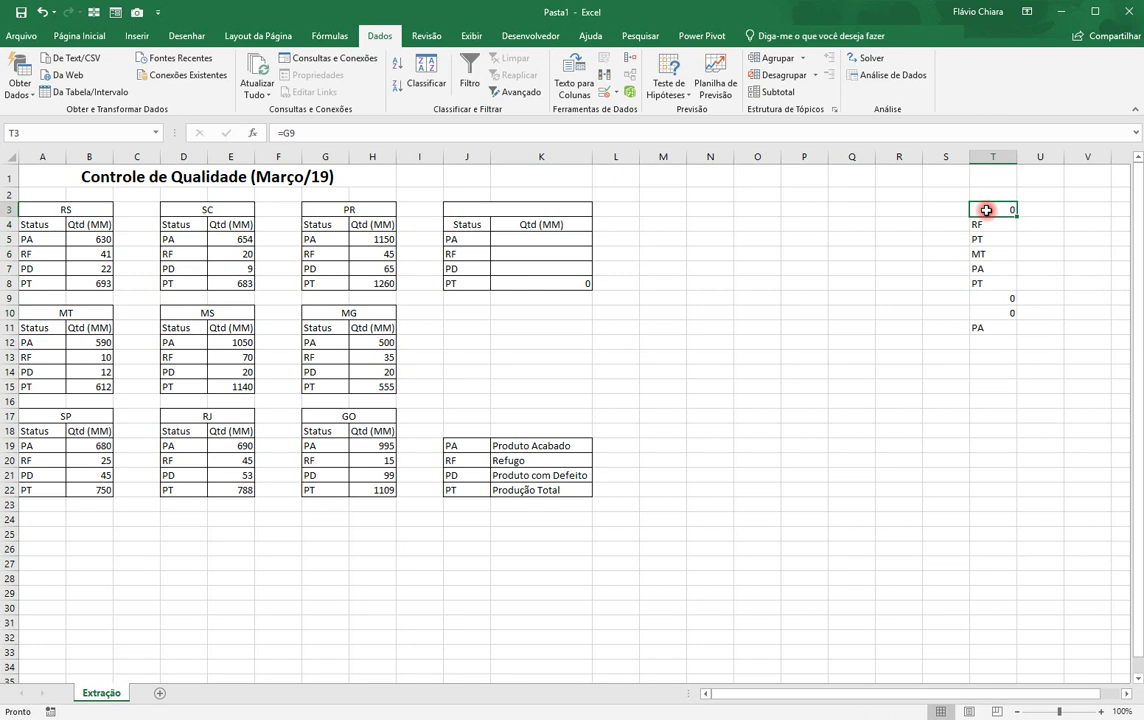
double_click(986, 210)
left_click_drag(1001, 213, 983, 212)
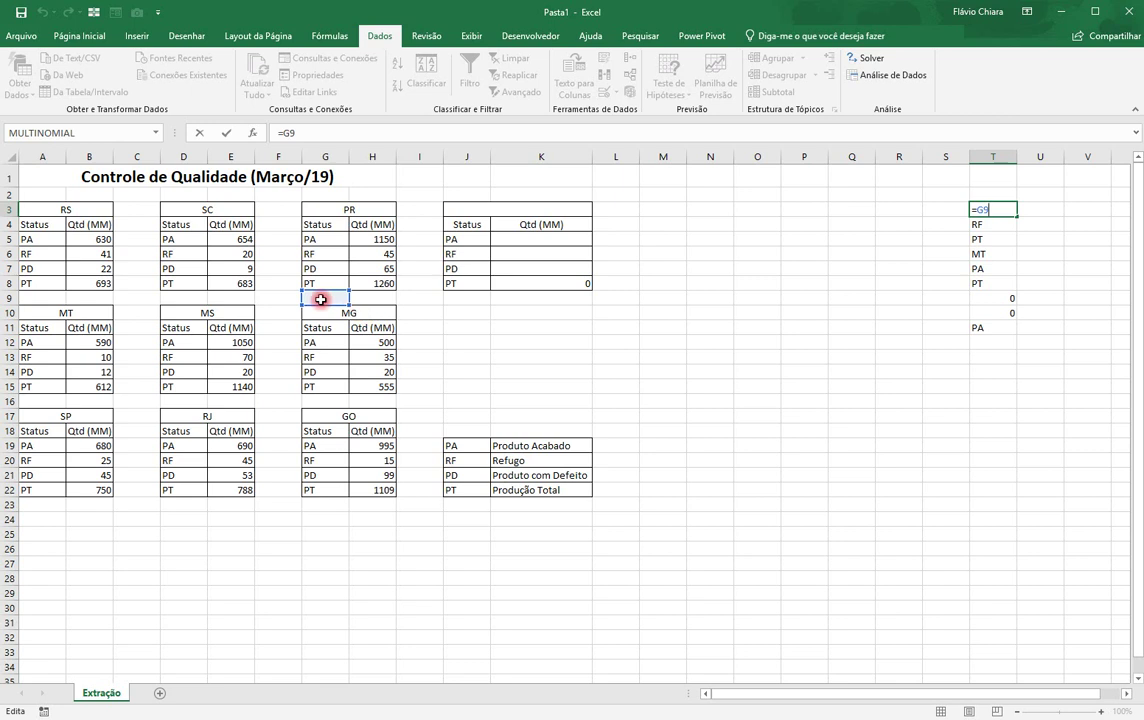
key("Return")
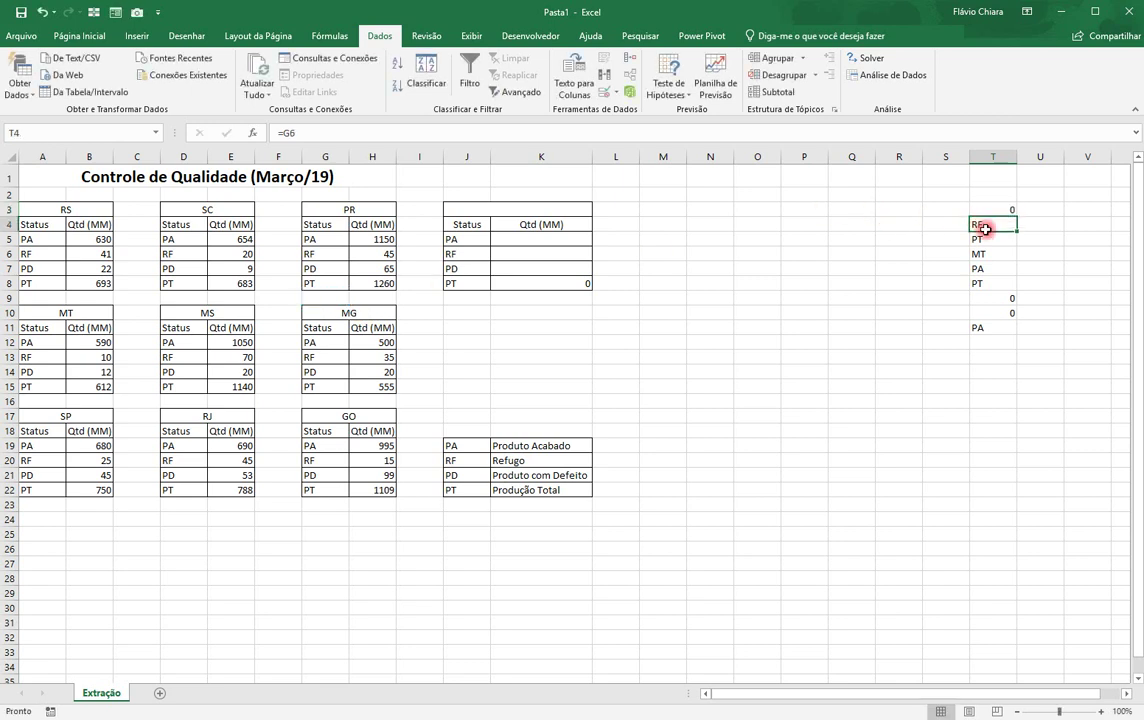
double_click(1003, 233)
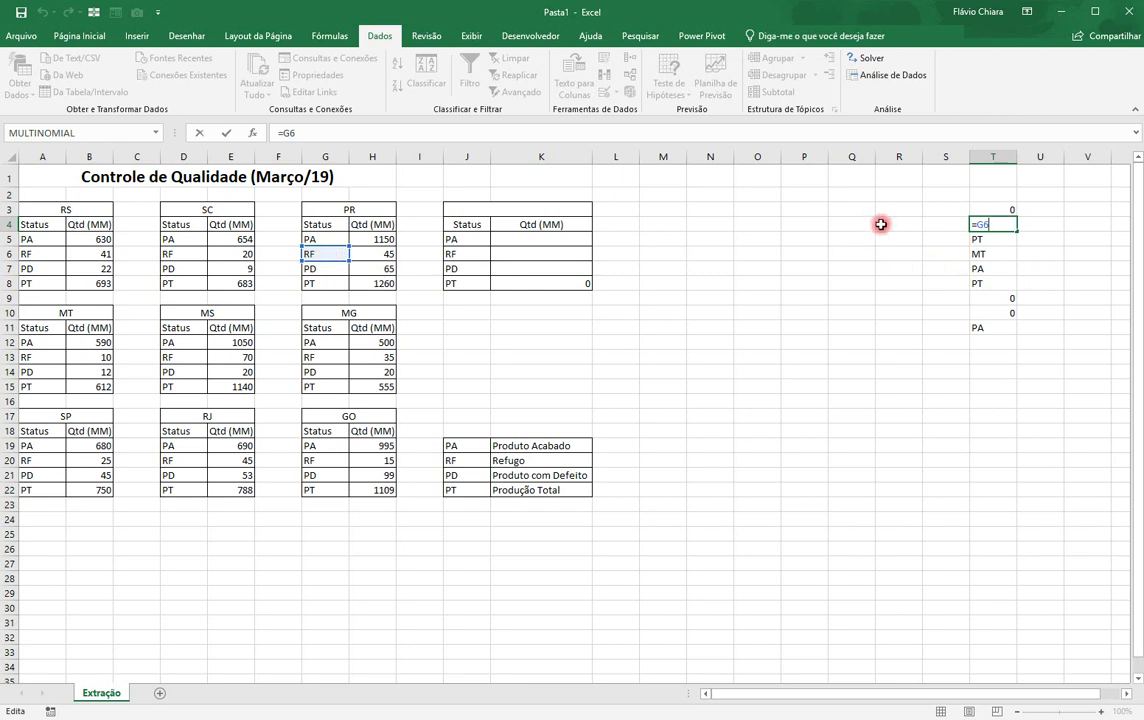
key("Escape")
left_click(976, 211)
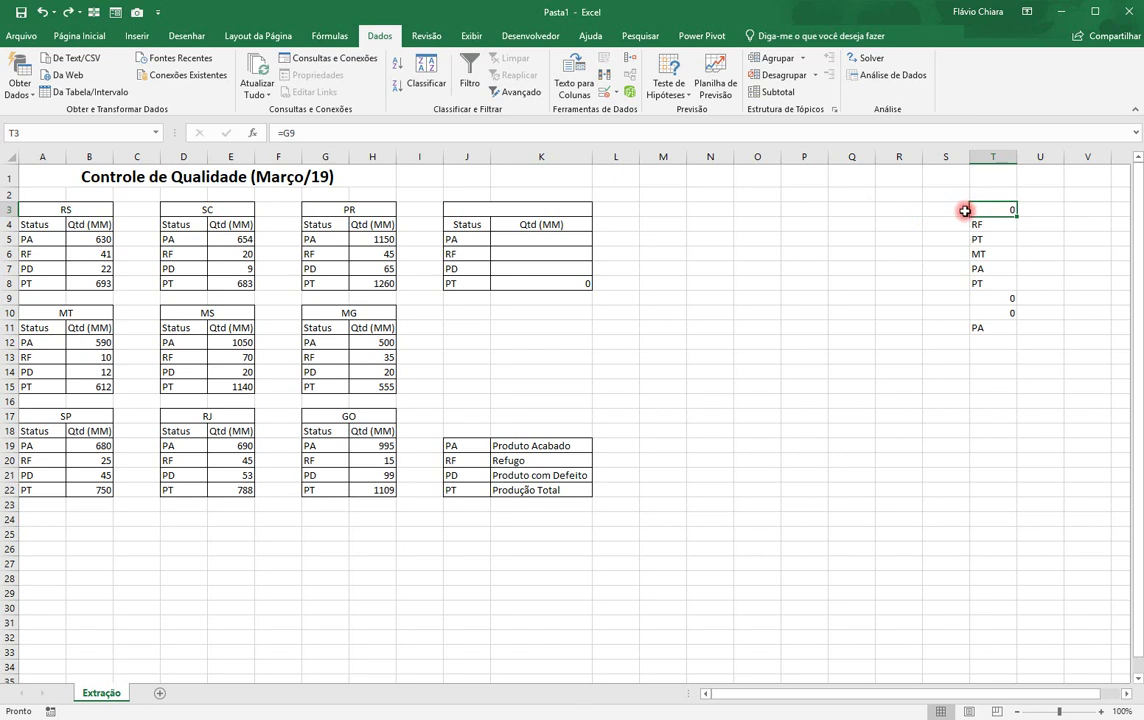
Undo the sort of the state list and clear the formulas from T3:T11.
key("ctrl+z")
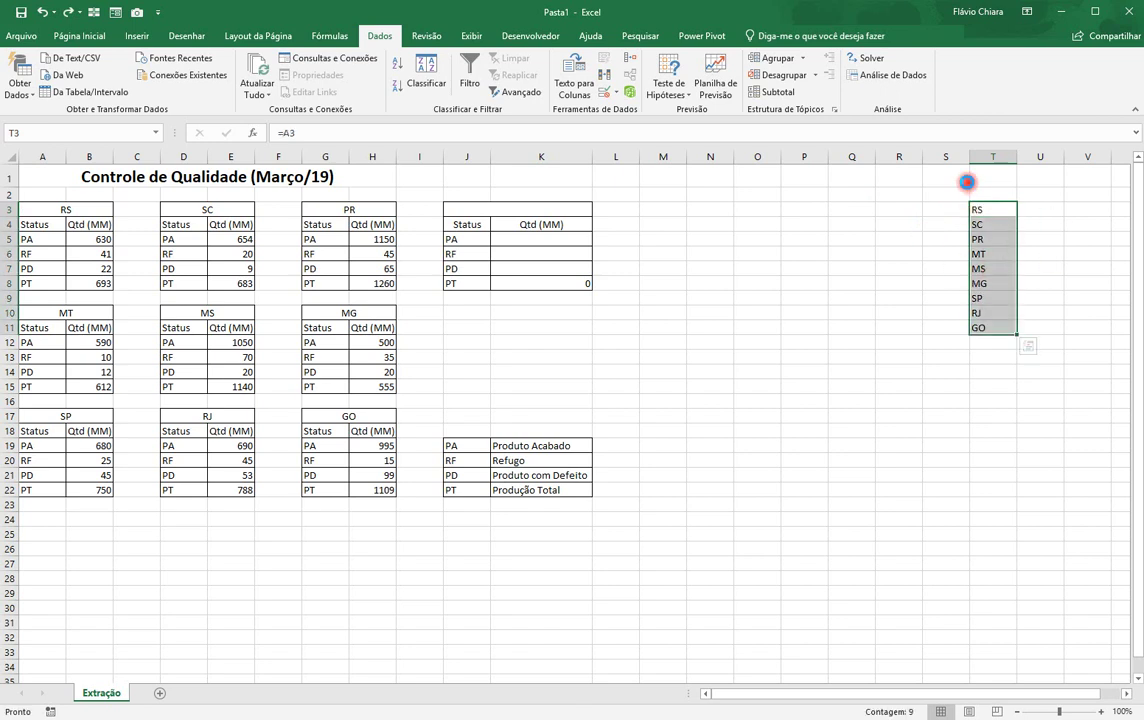
key("Delete")
left_click(983, 211)
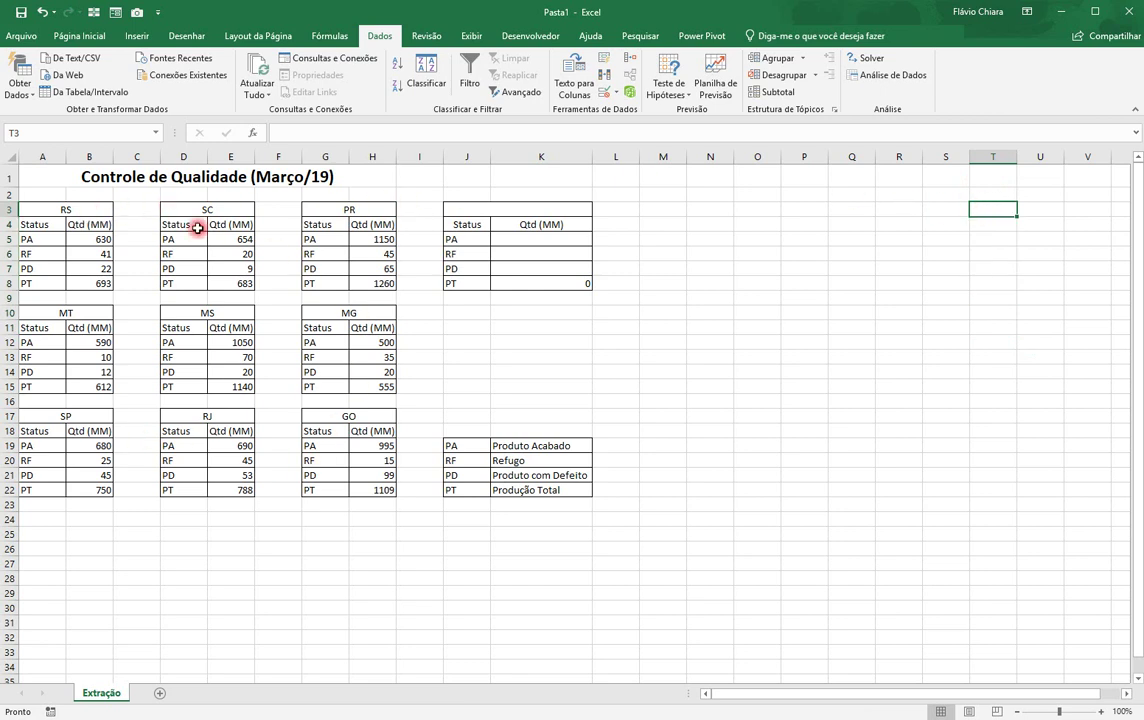
Define the name RS for the merged RS title cell in A3 and go to that named cell from O14.
left_click(65, 209)
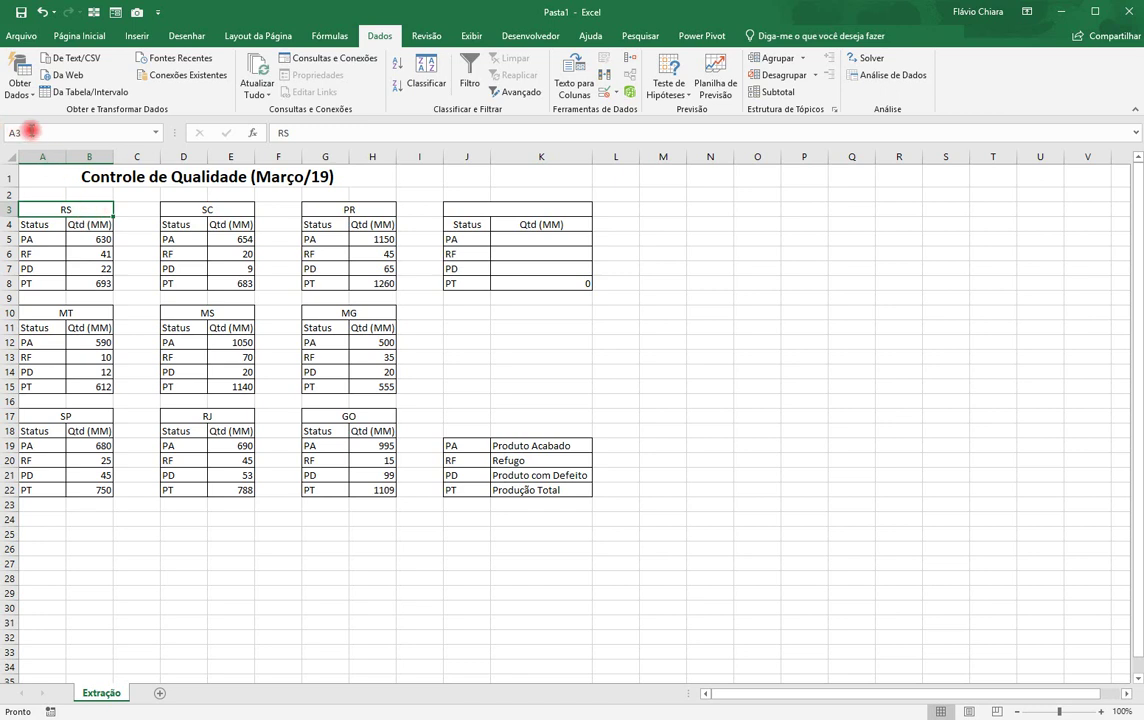
left_click(41, 133)
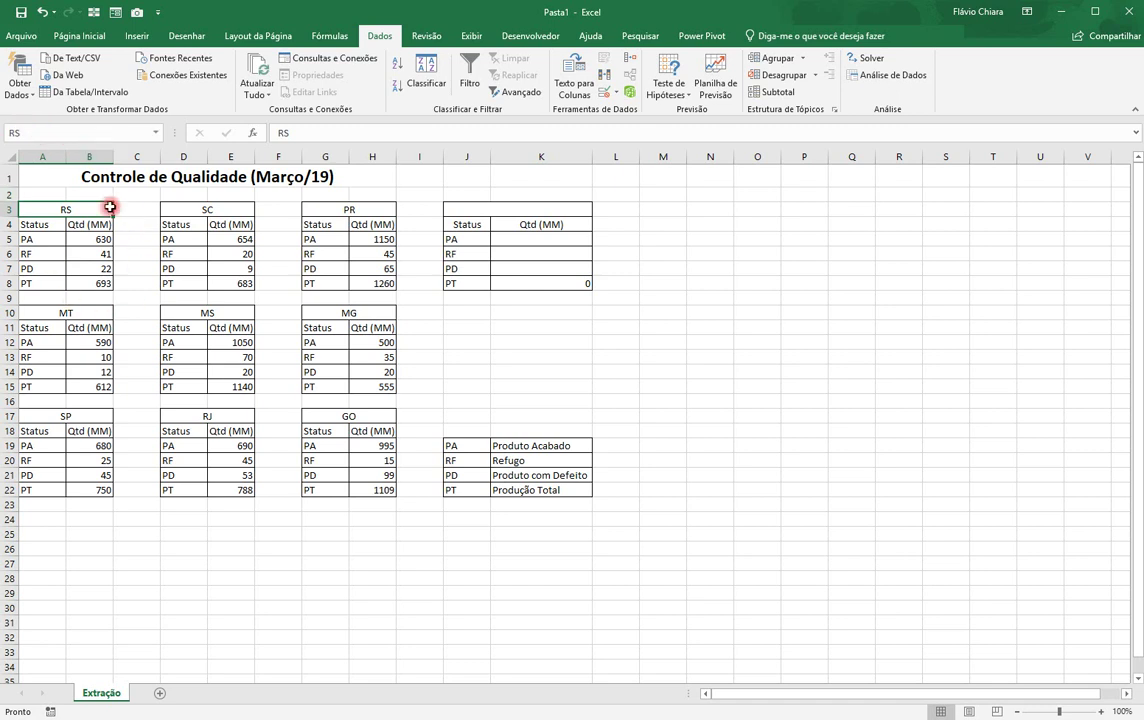
left_click(738, 373)
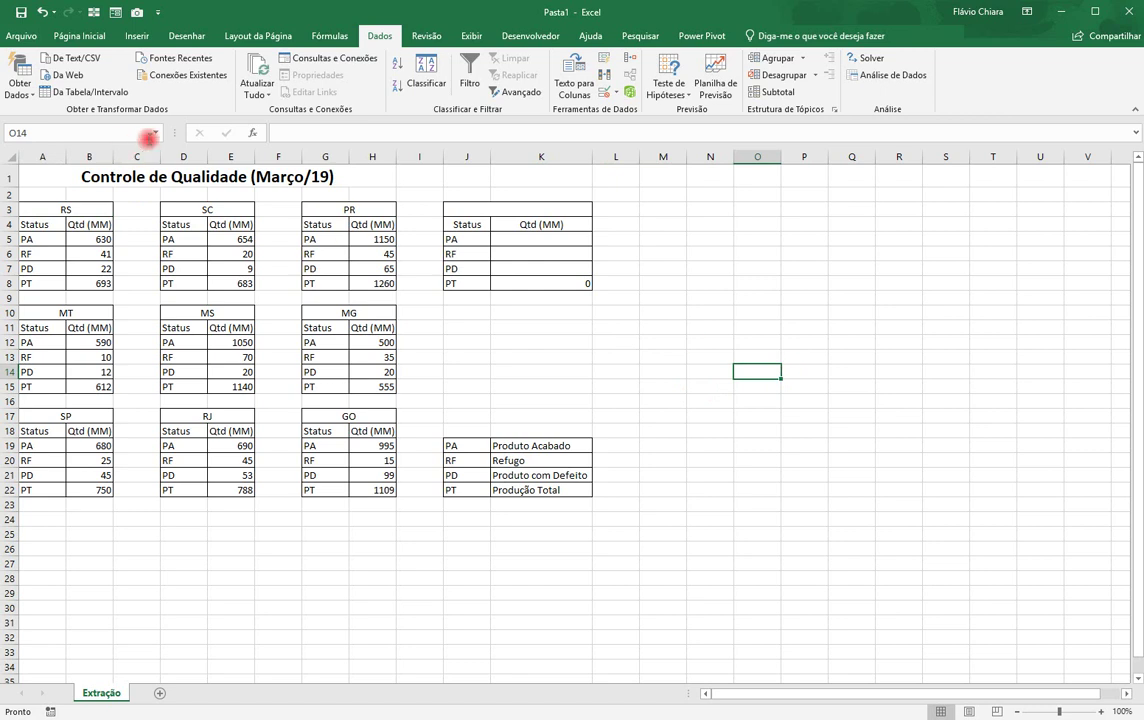
left_click(155, 134)
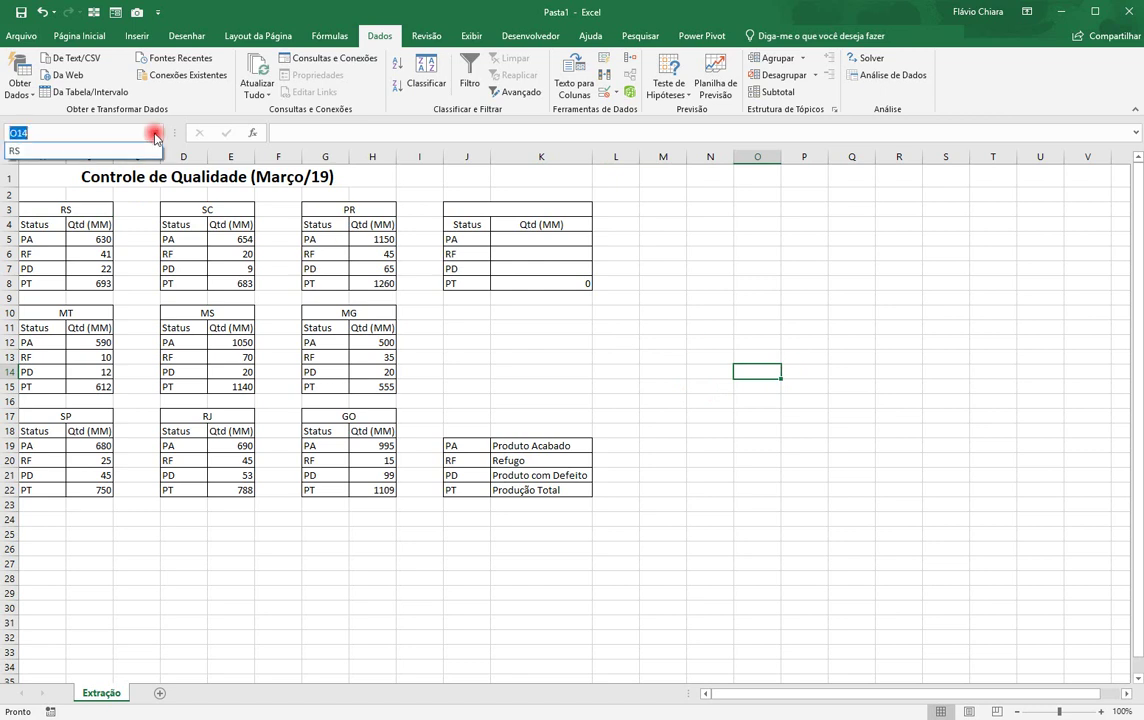
left_click(50, 148)
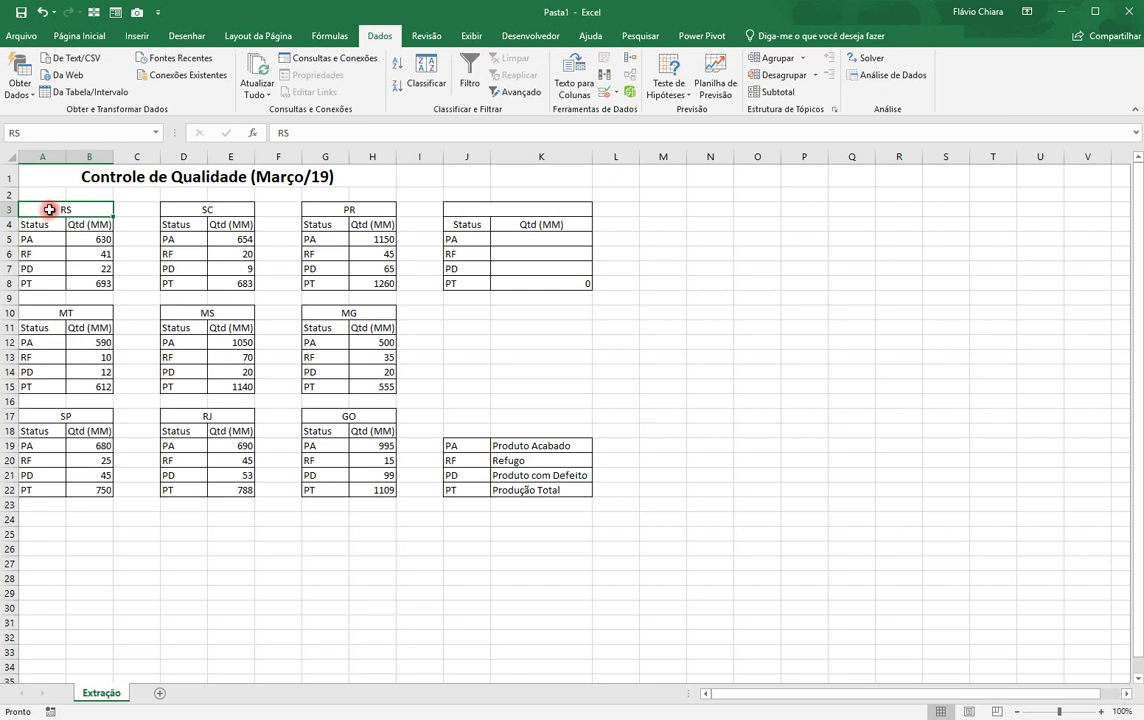
Define the names SC and PR for the merged title cells in D3 and G3.
left_click(191, 206)
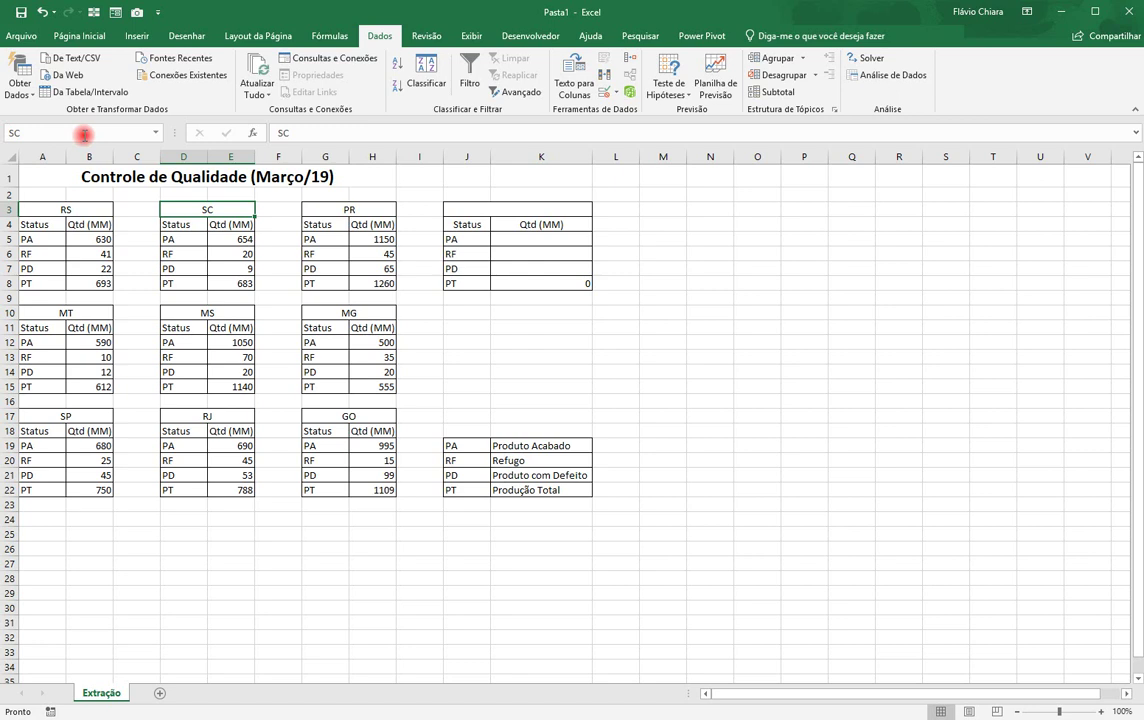
left_click(350, 209)
left_click(66, 132)
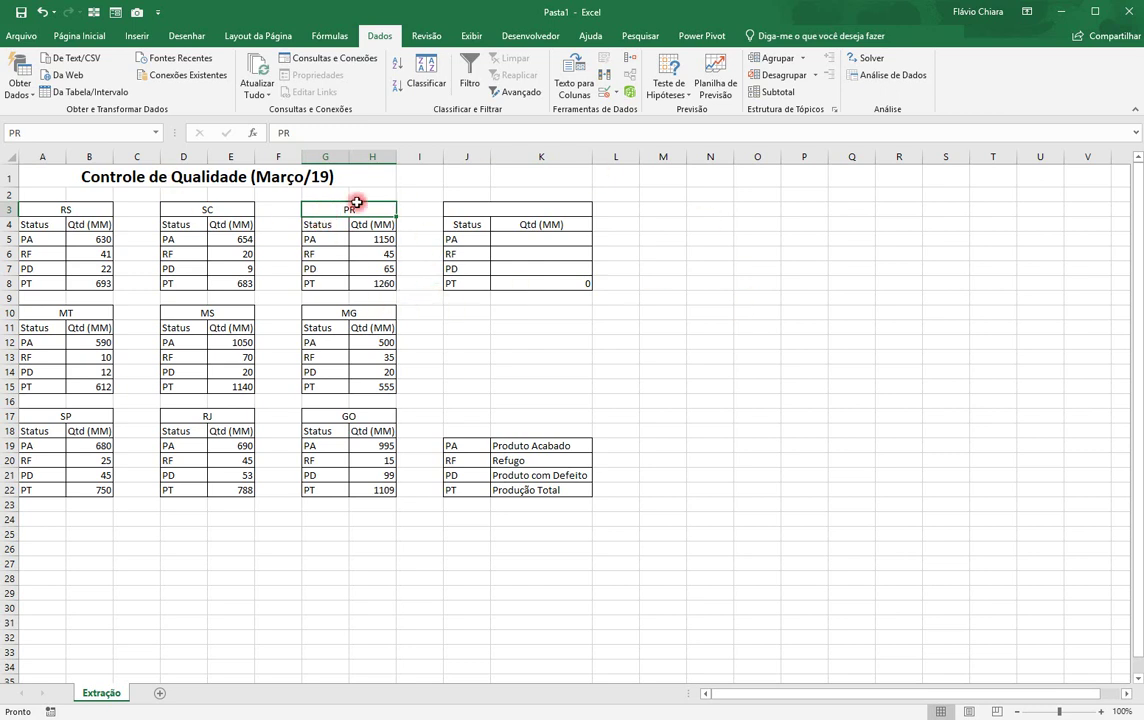
Define the names MT, MS and MG for the matching table title cells in row 10.
left_click(66, 314)
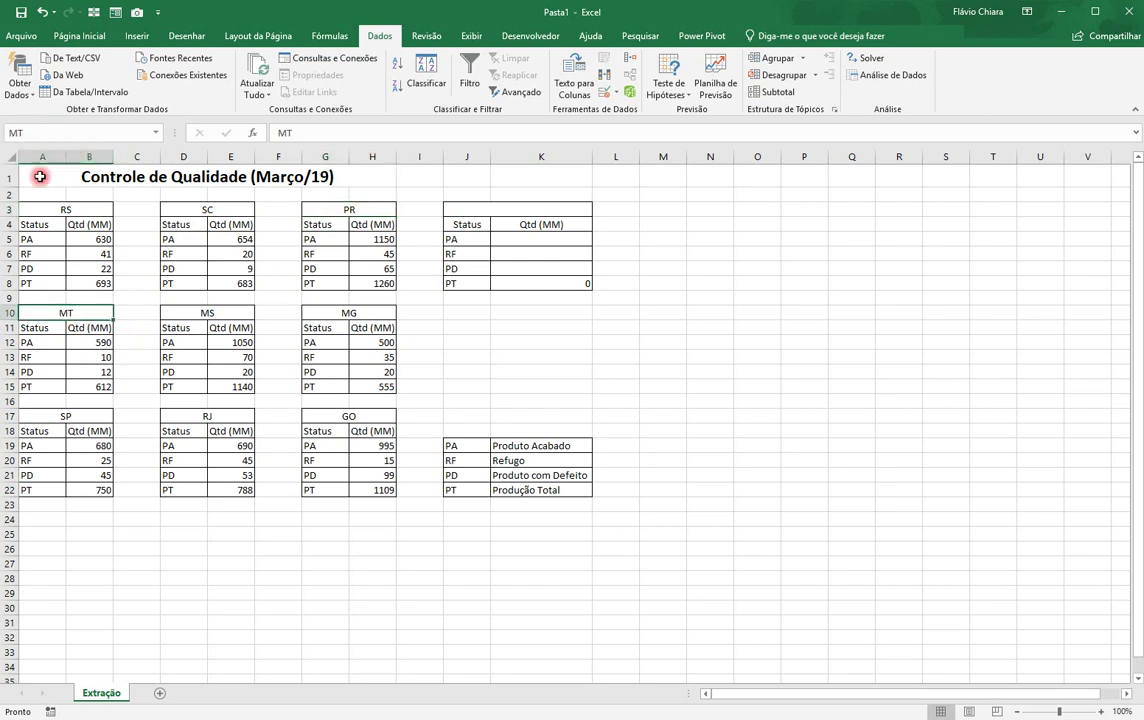
left_click(199, 313)
left_click(54, 128)
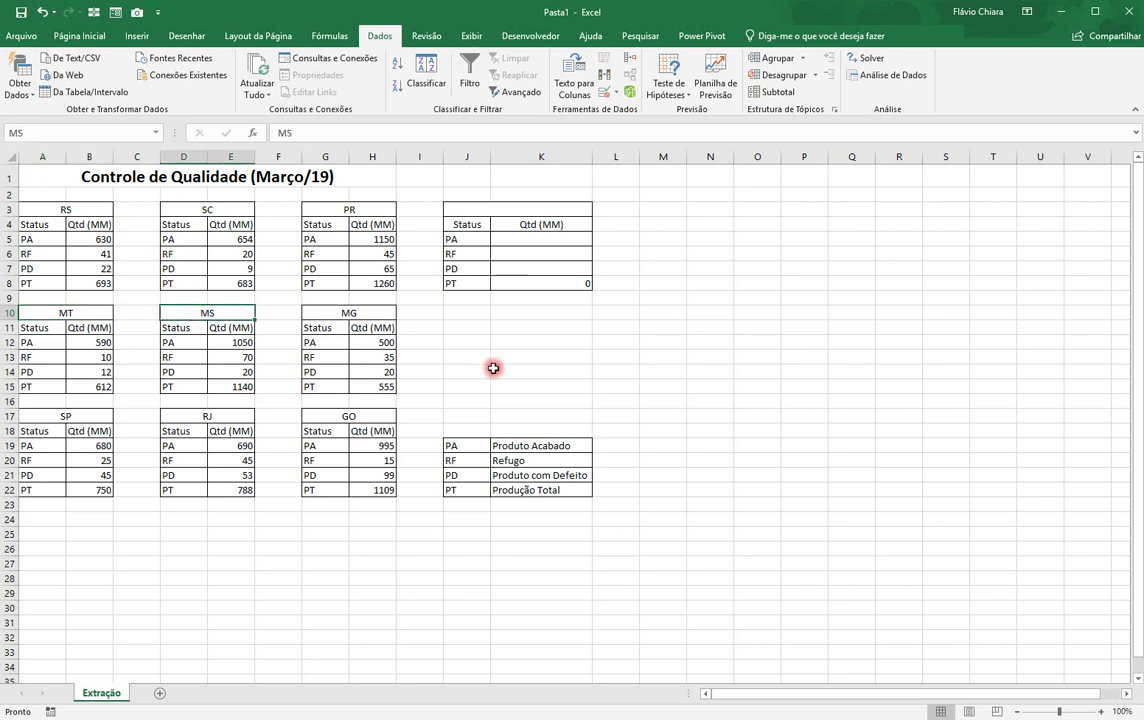
left_click(358, 313)
left_click(100, 128)
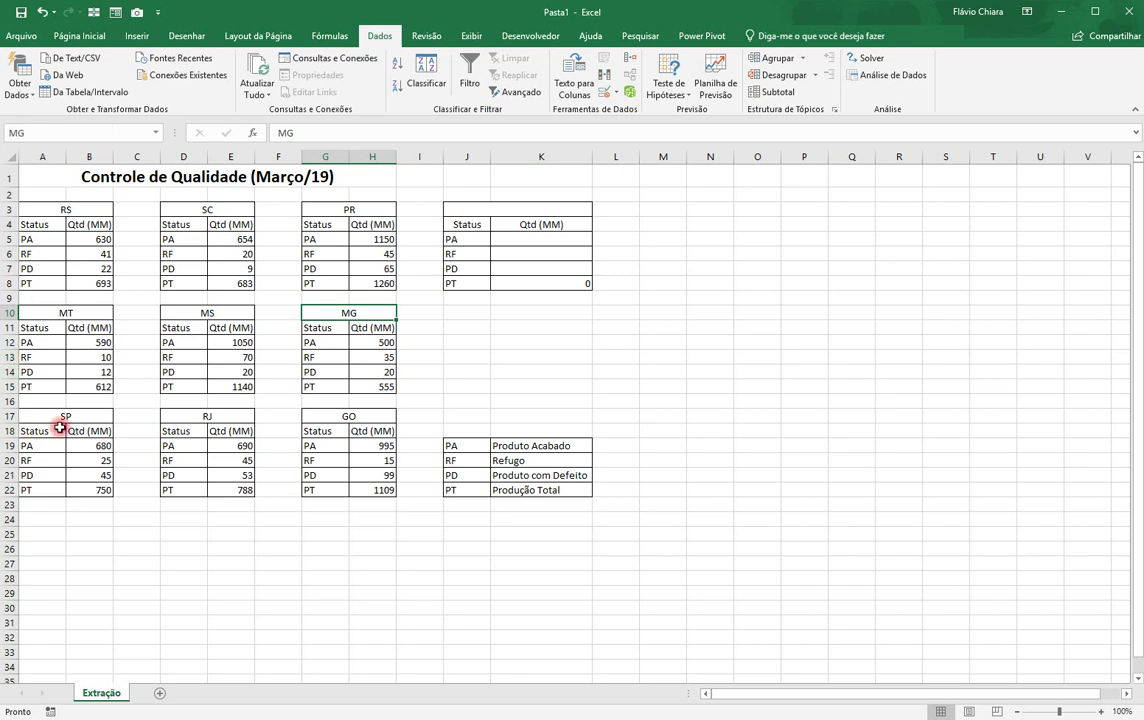
Define the names SP, RJ and GO for the matching table title cells in row 17.
left_click(58, 416)
left_click(48, 133)
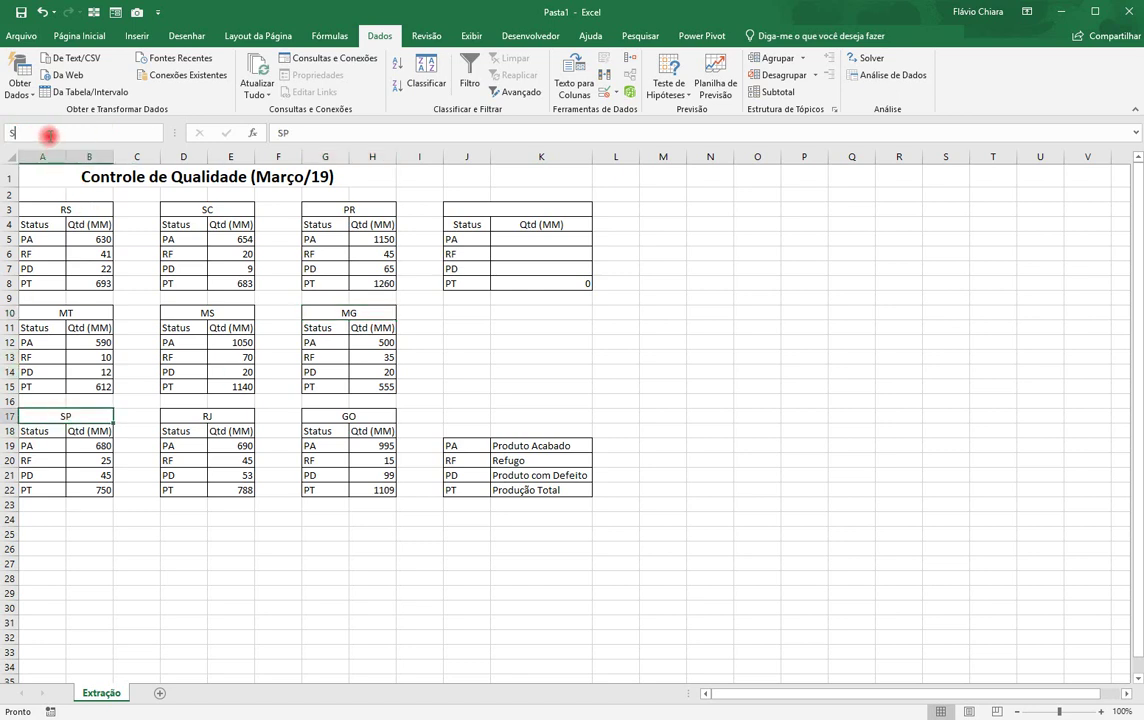
left_click(224, 414)
left_click(90, 133)
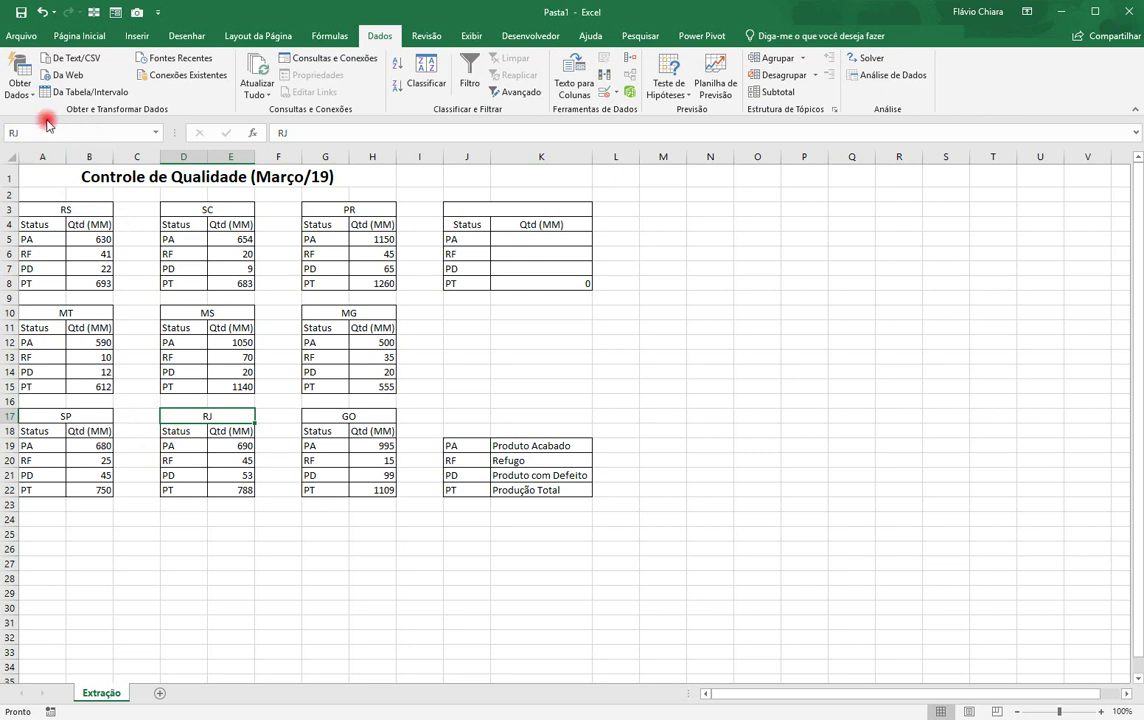
left_click(371, 419)
left_click(50, 133)
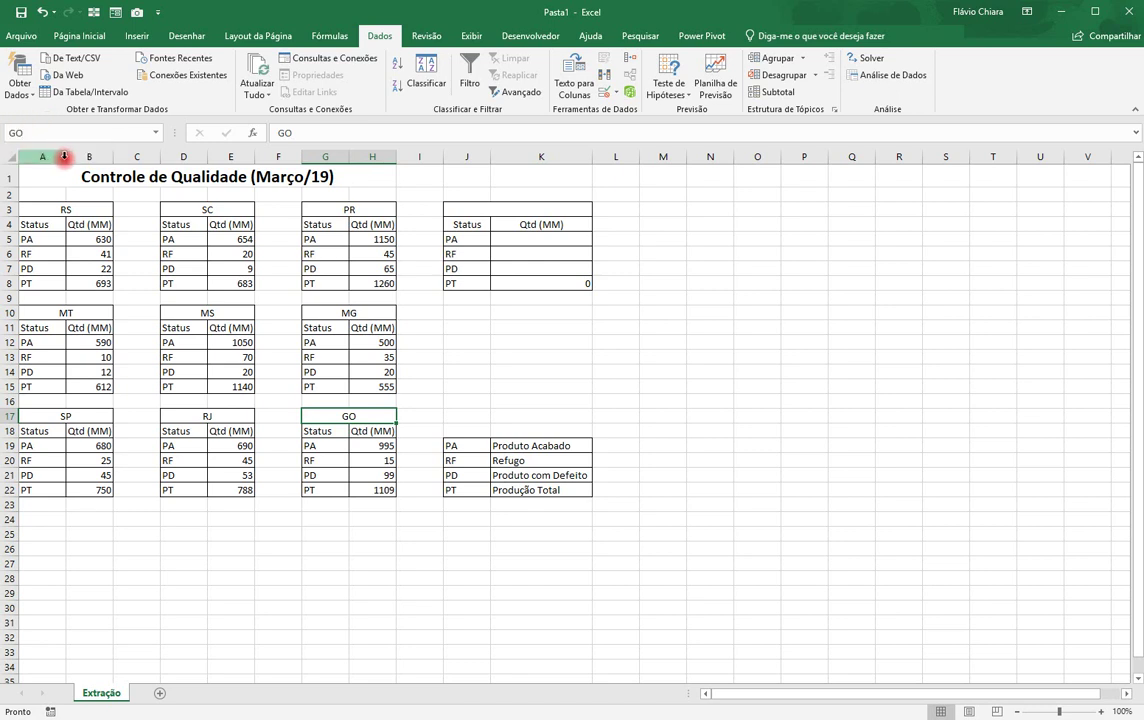
Check the defined names by going to the named cells RJ and MG.
left_click(157, 133)
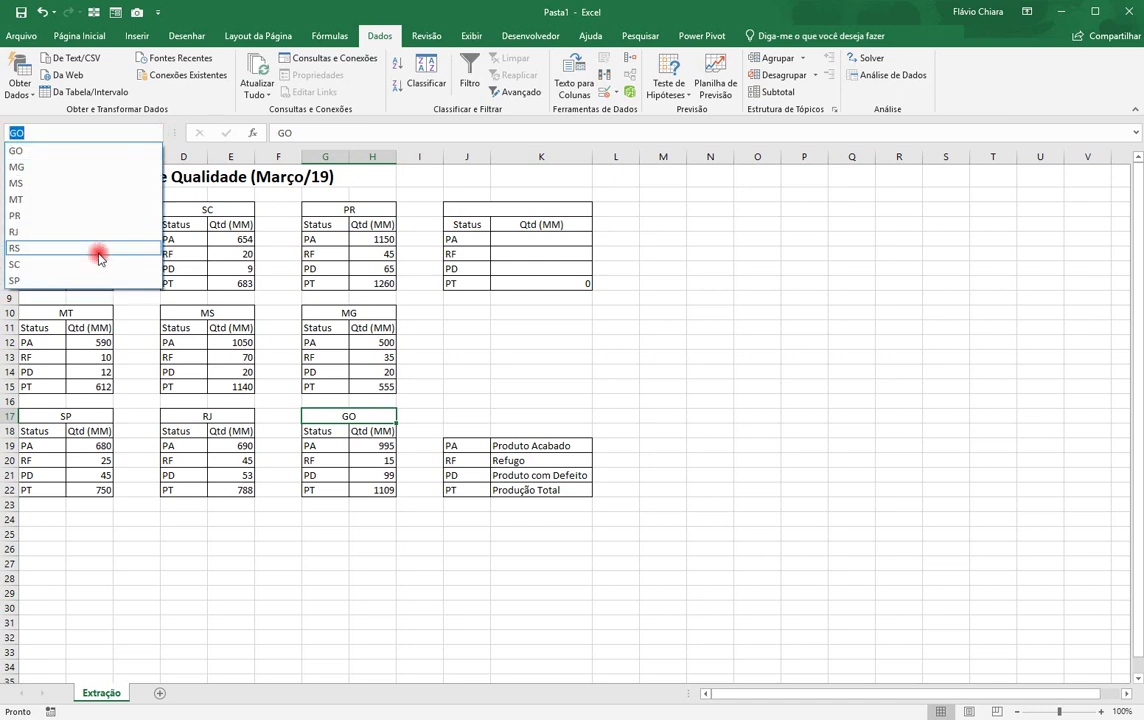
left_click(74, 227)
left_click(85, 133)
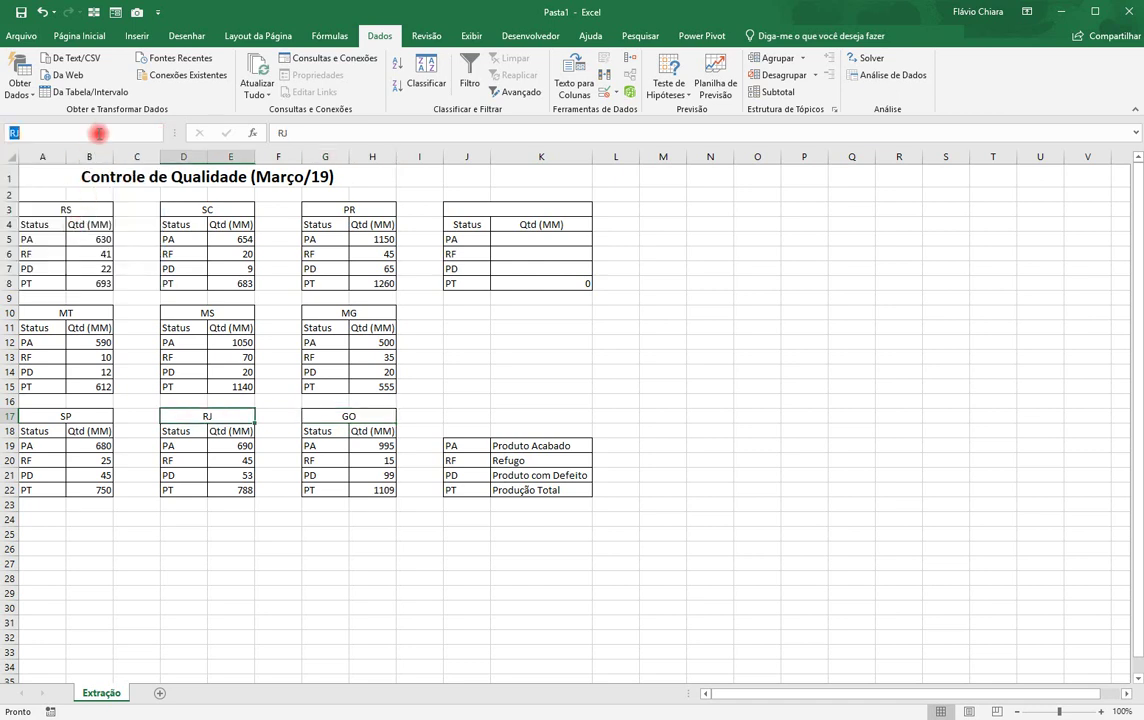
left_click(152, 133)
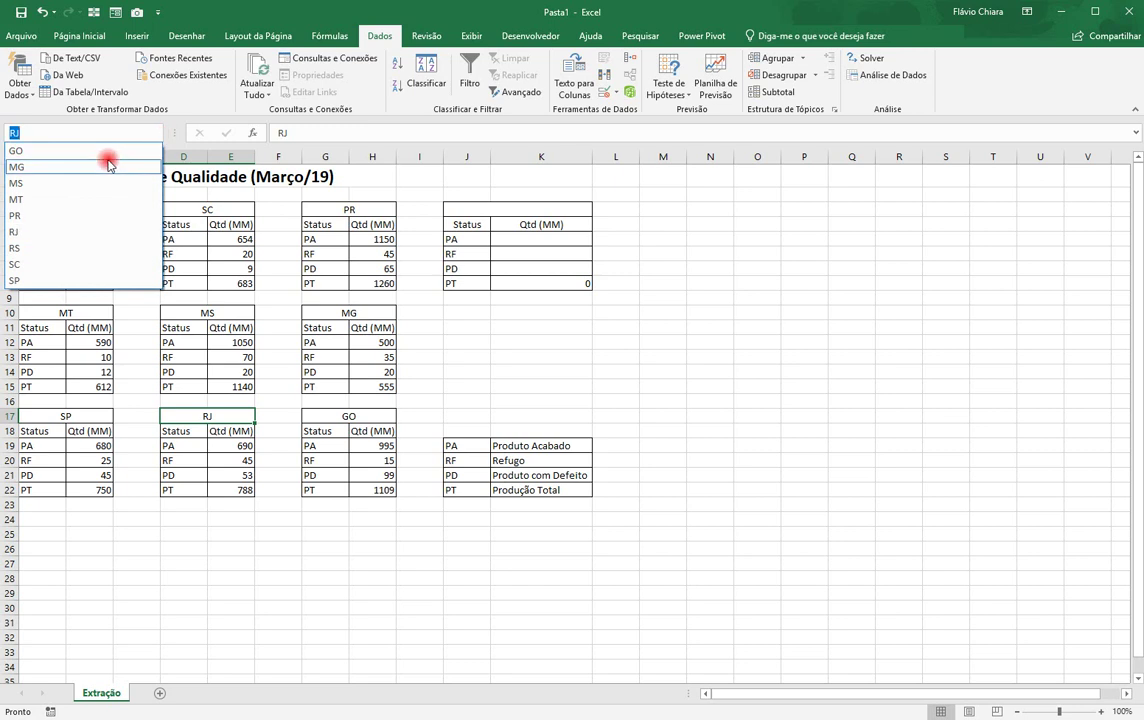
left_click(108, 163)
left_click(154, 133)
left_click(75, 163)
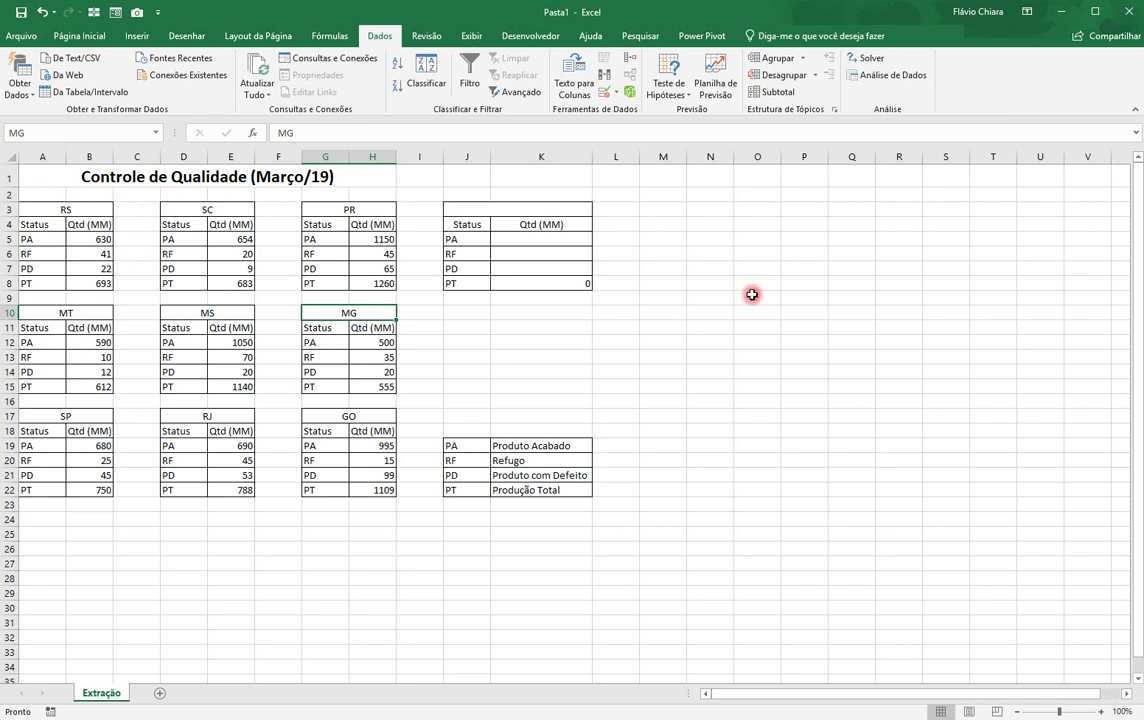
Start a new state list in S3 with the formula =RS, referencing the named RS title.
left_click(959, 211)
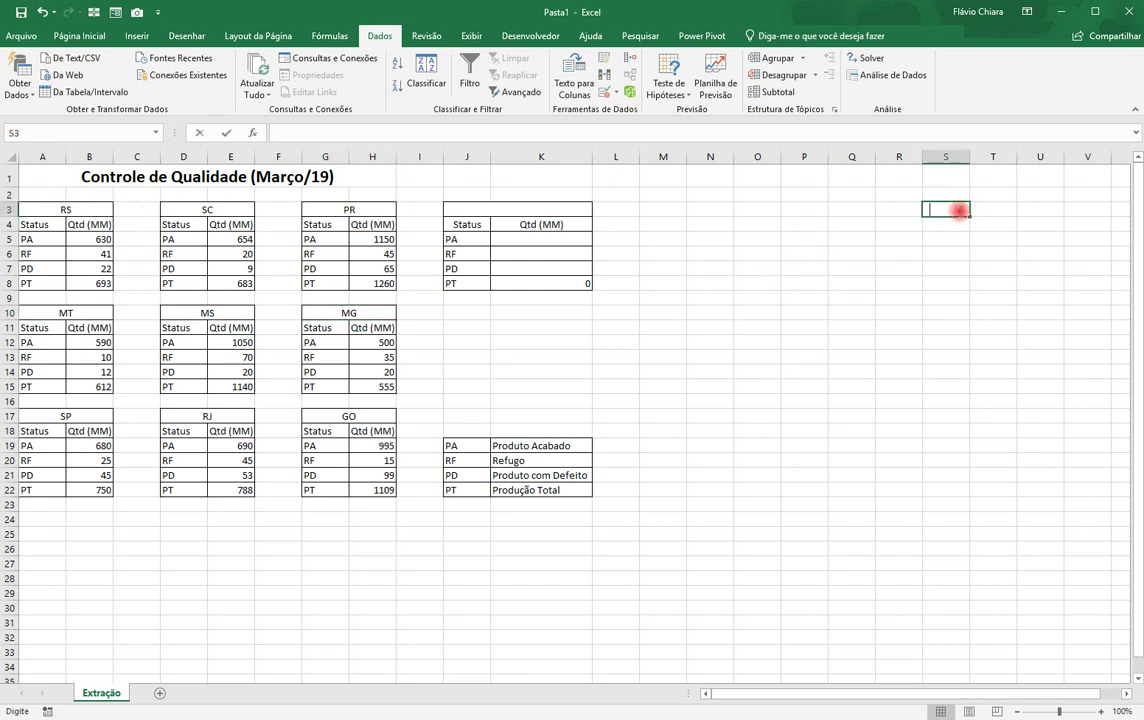
type("=rs")
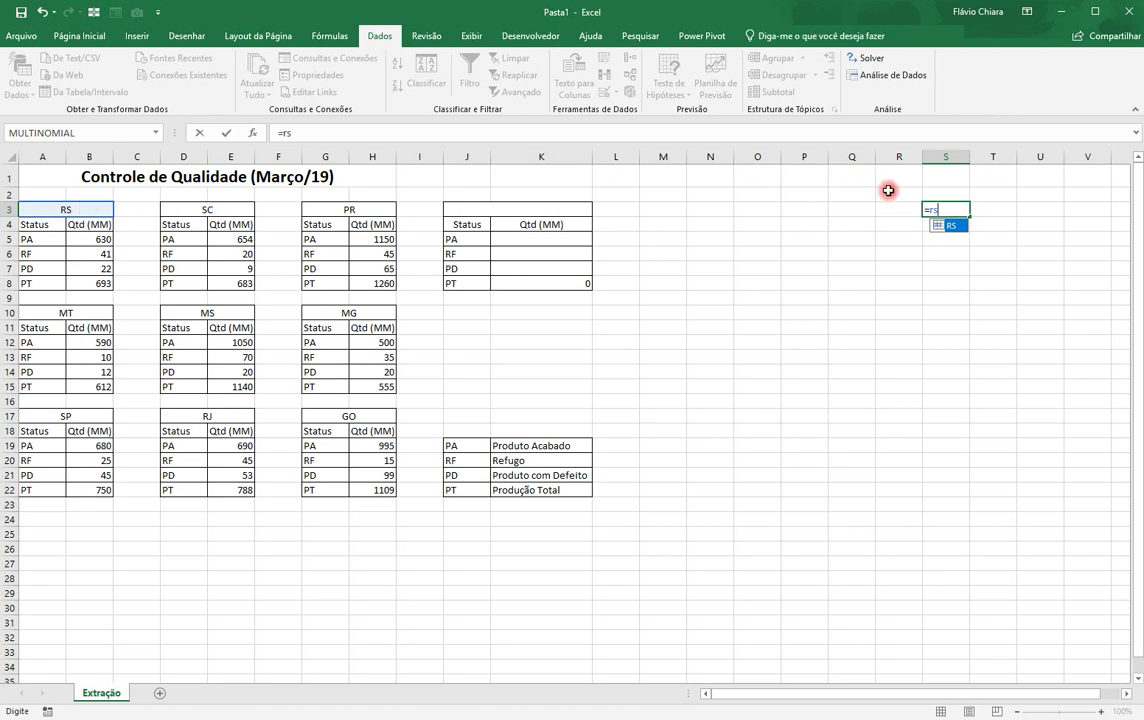
key("Return")
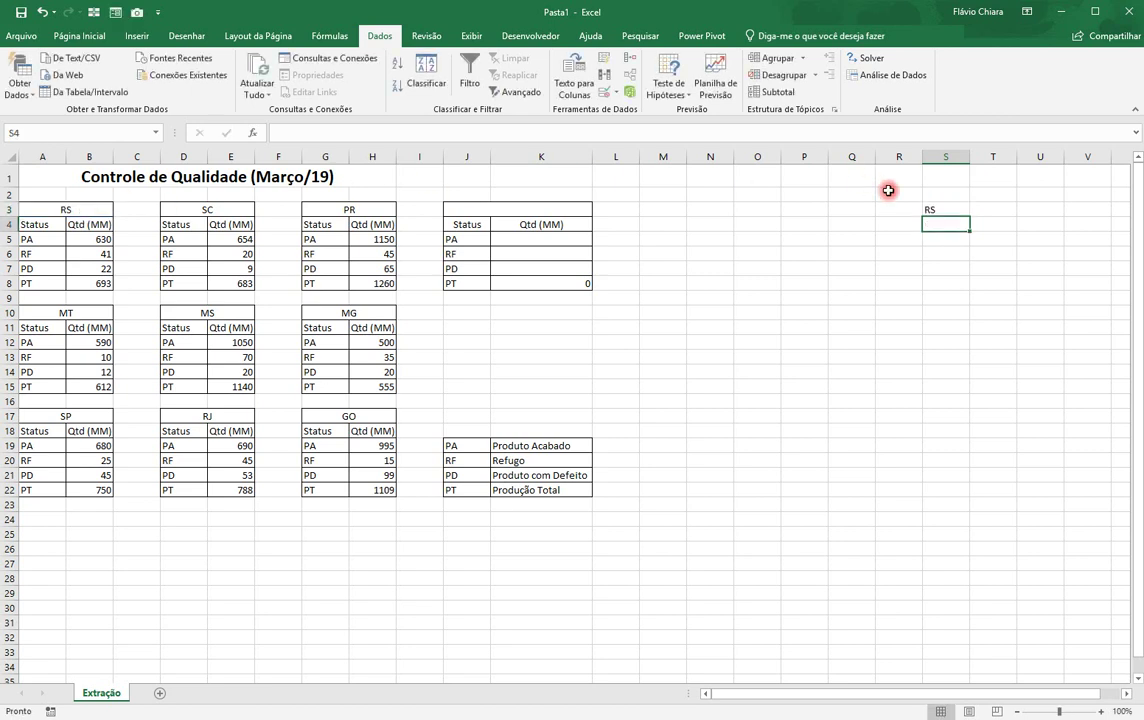
key("Up")
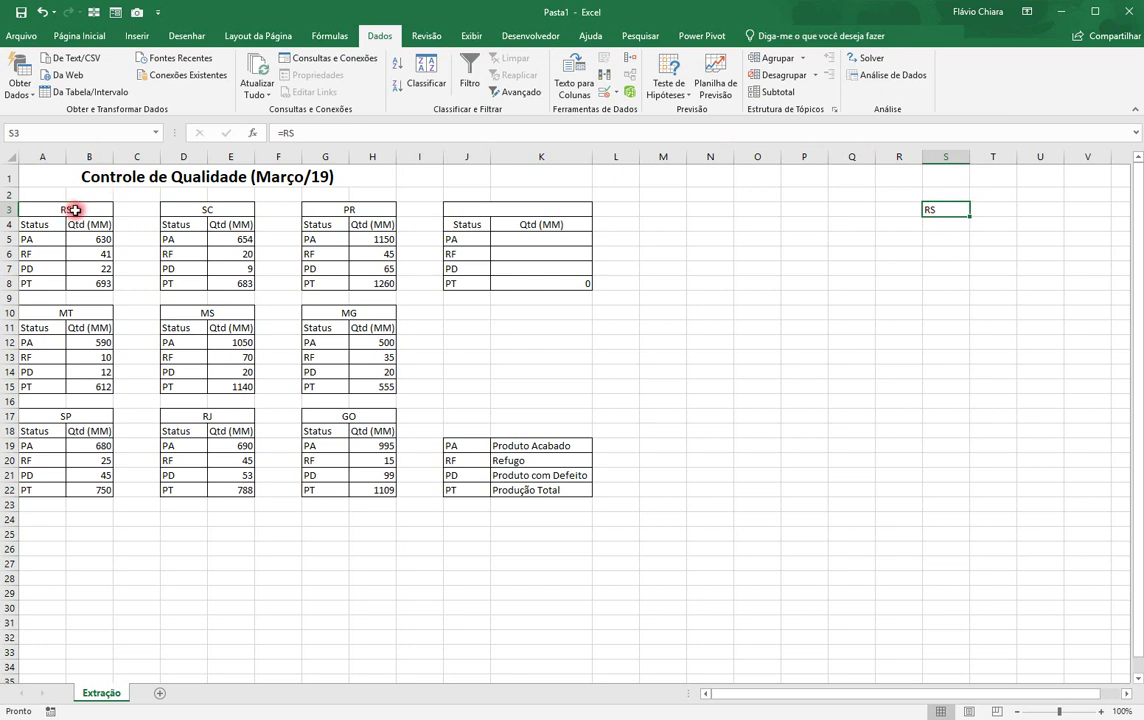
Continue the new state list in S4:S5 with formulas referencing the SC and PR table titles.
key("Return")
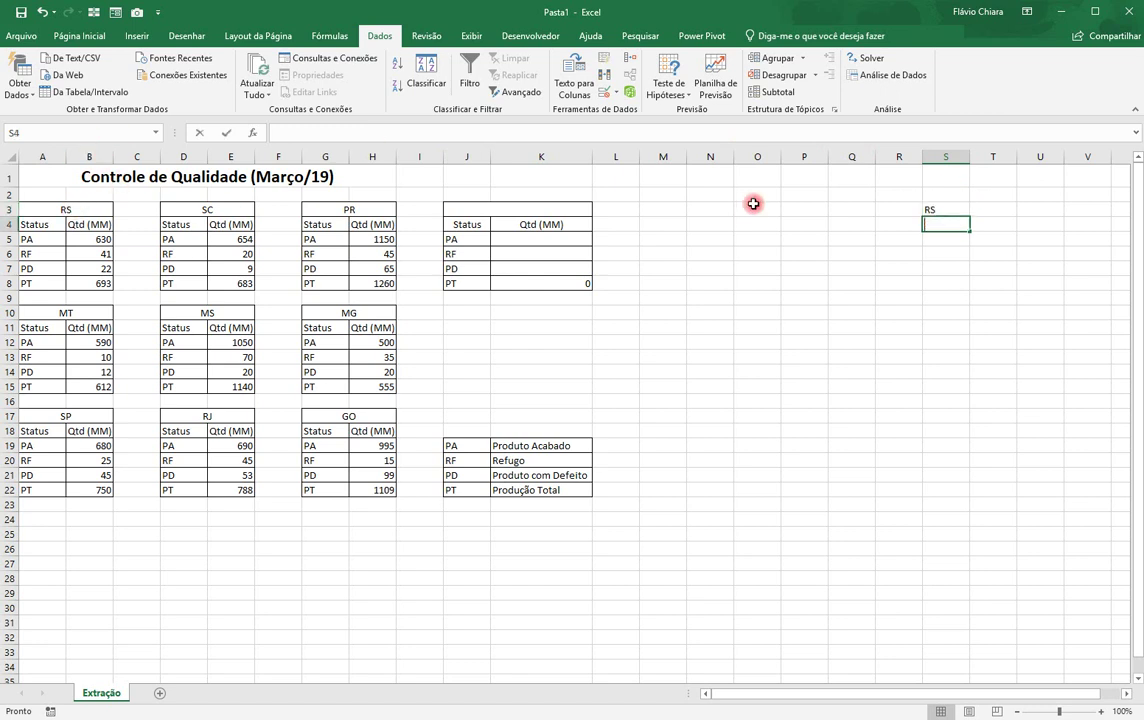
type("=")
type("D3")
key("Return")
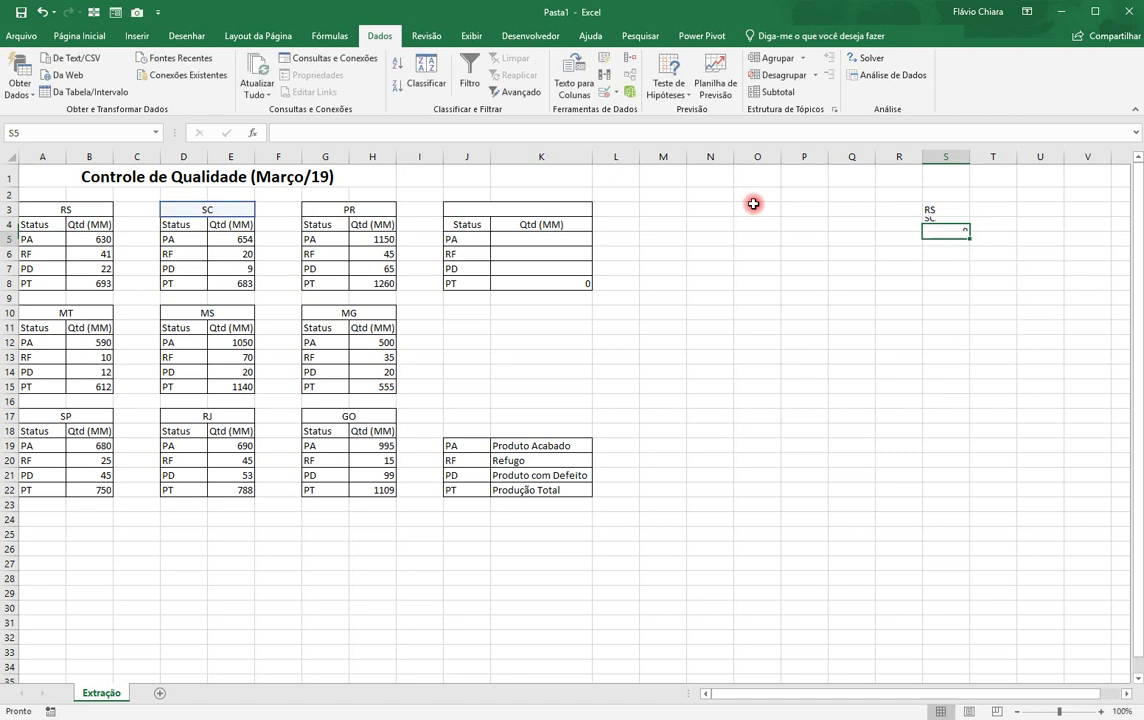
type("=")
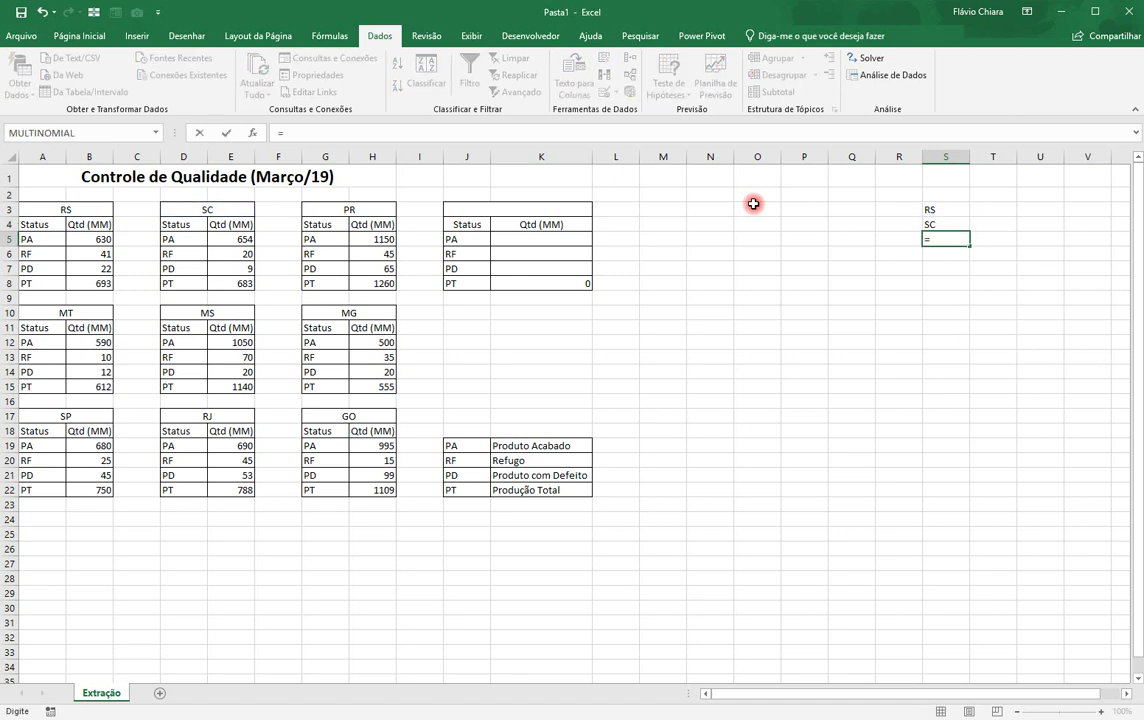
type("G3")
key("Return")
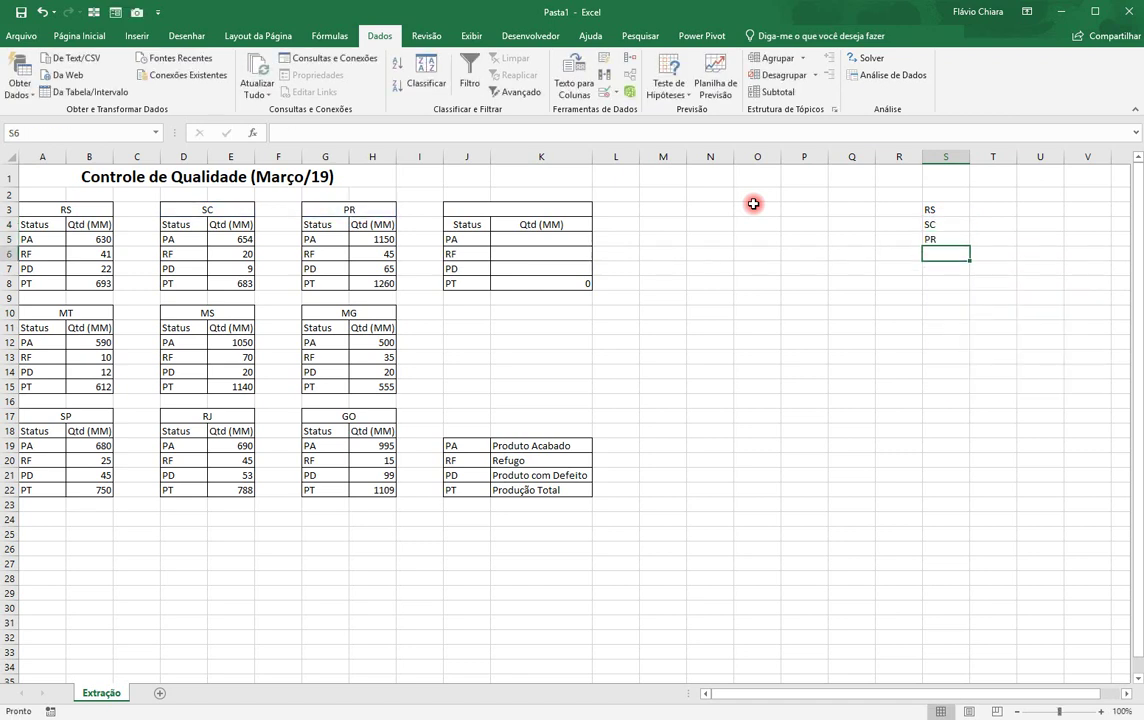
Add formulas =MT, =MS and =MG to the state list in cells S6:S8.
type("=A10")
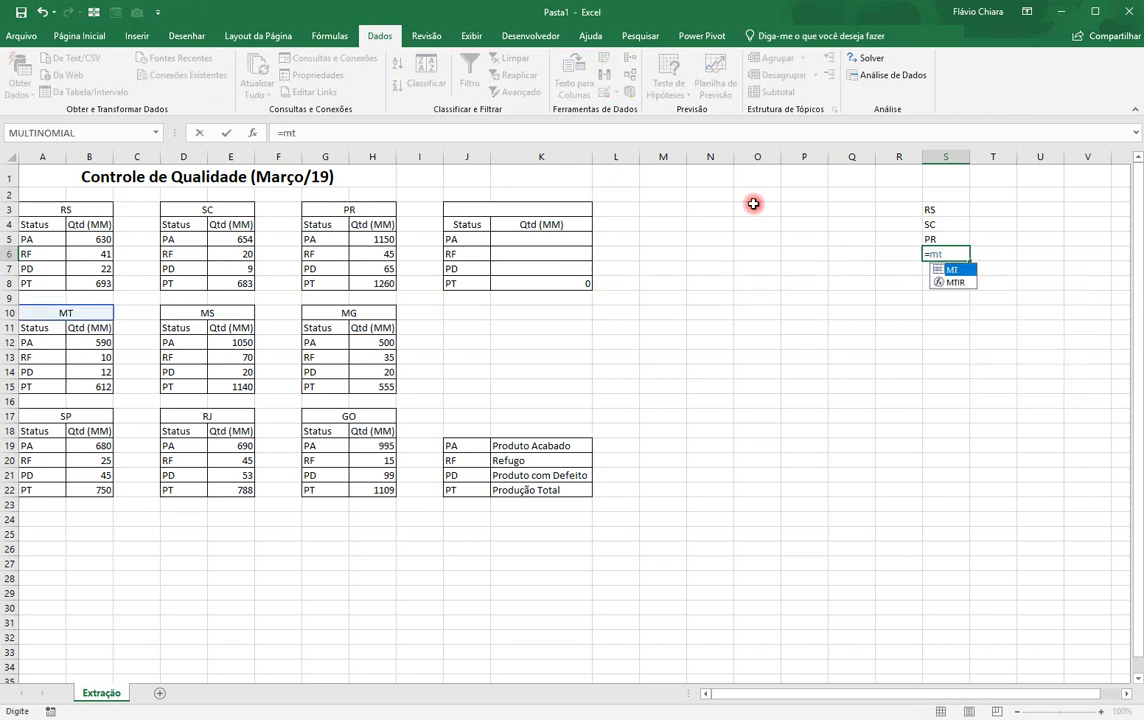
key("Return")
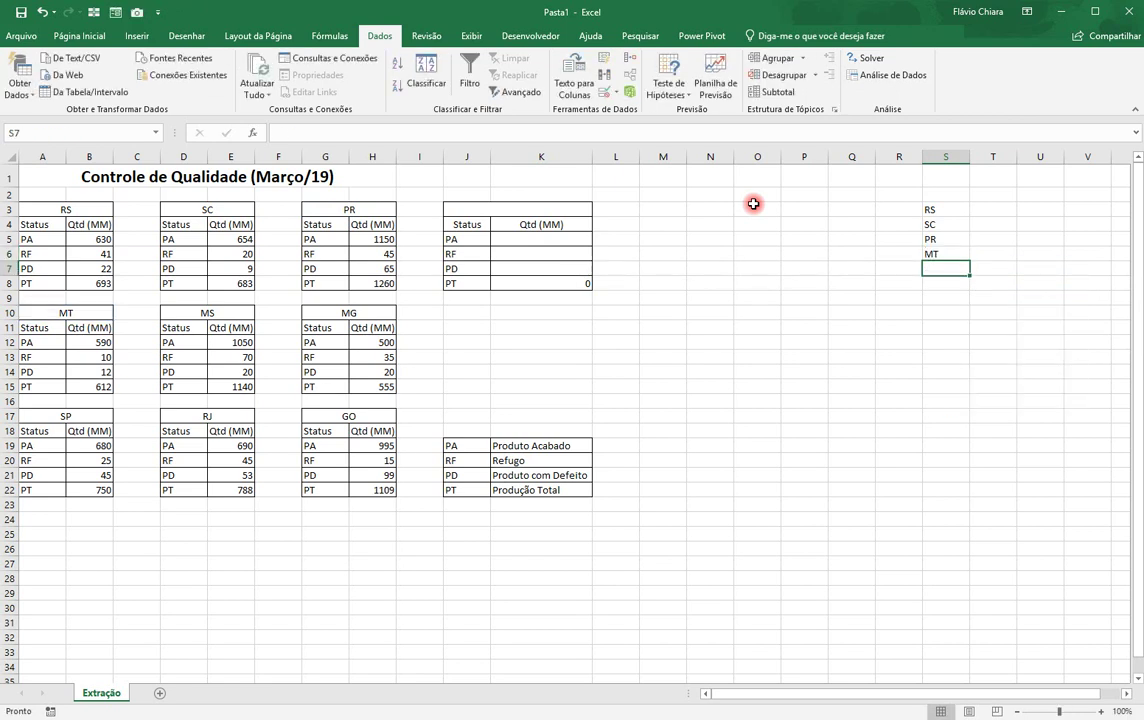
type("=D10")
key("Return")
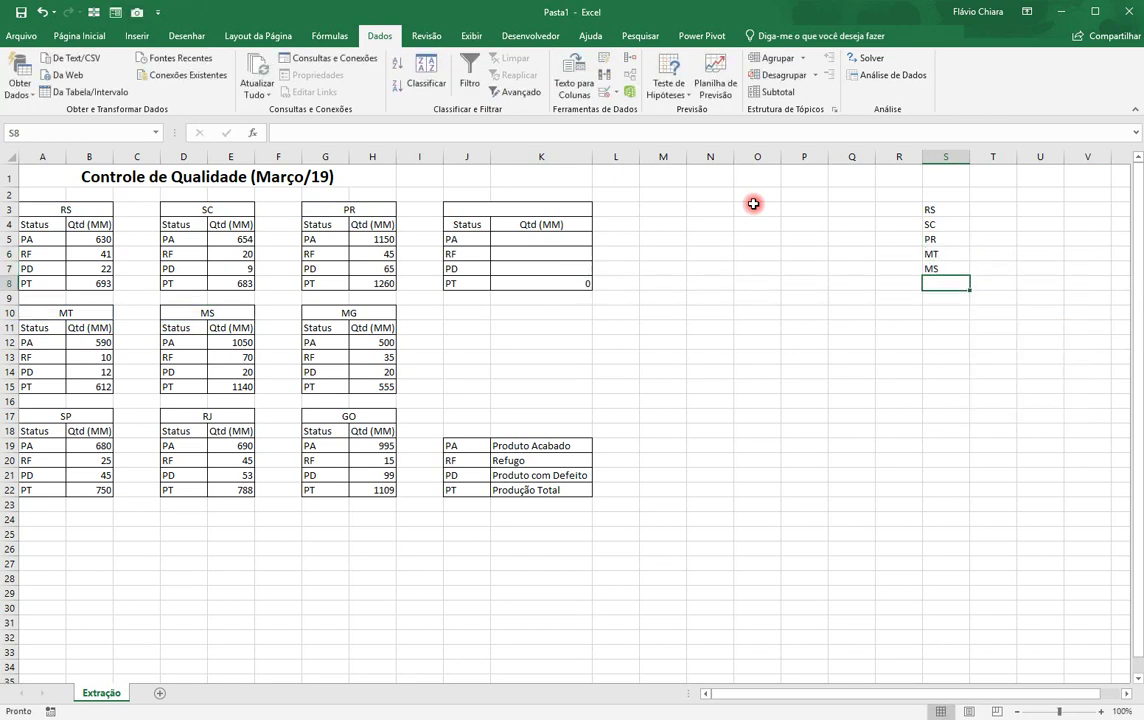
type("=G10")
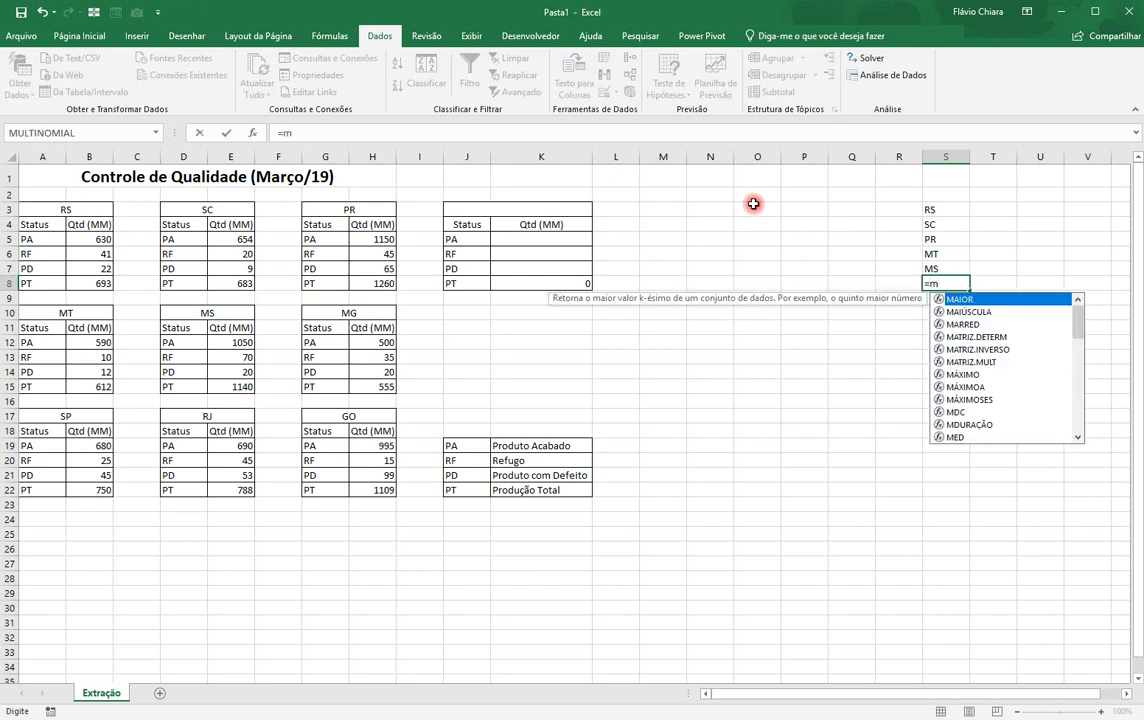
key("Return")
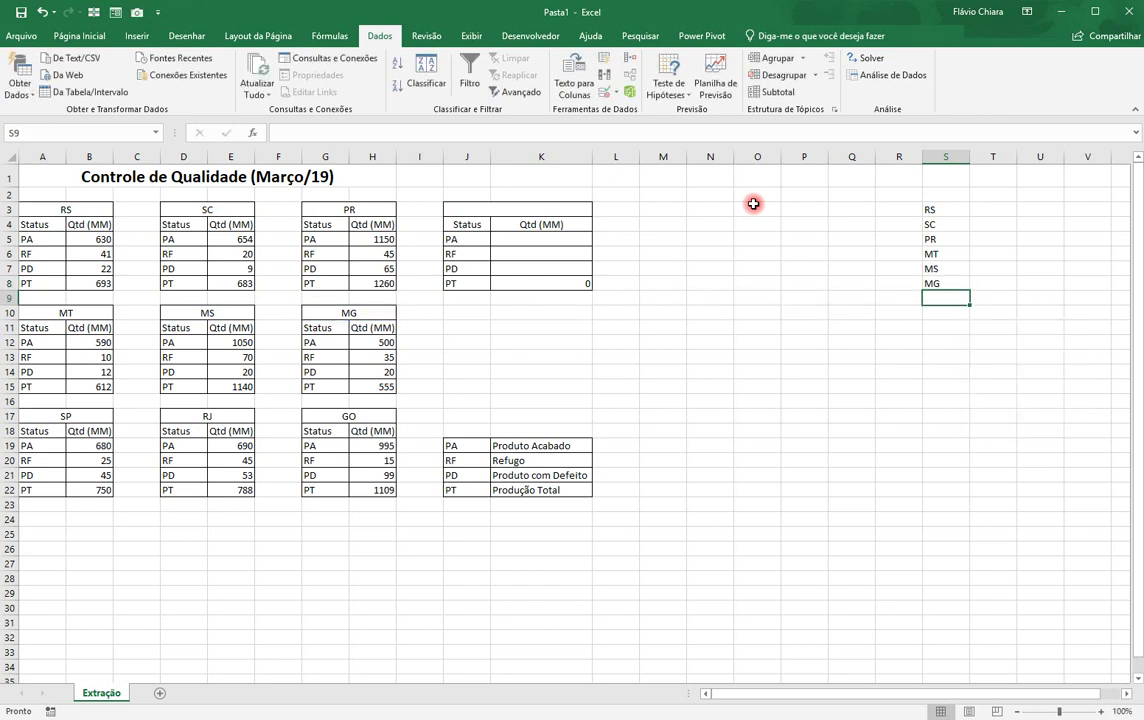
Complete the state list in cells S9:S11 with the formulas =SP, =RJ and =GO.
type("=A17")
key("Return")
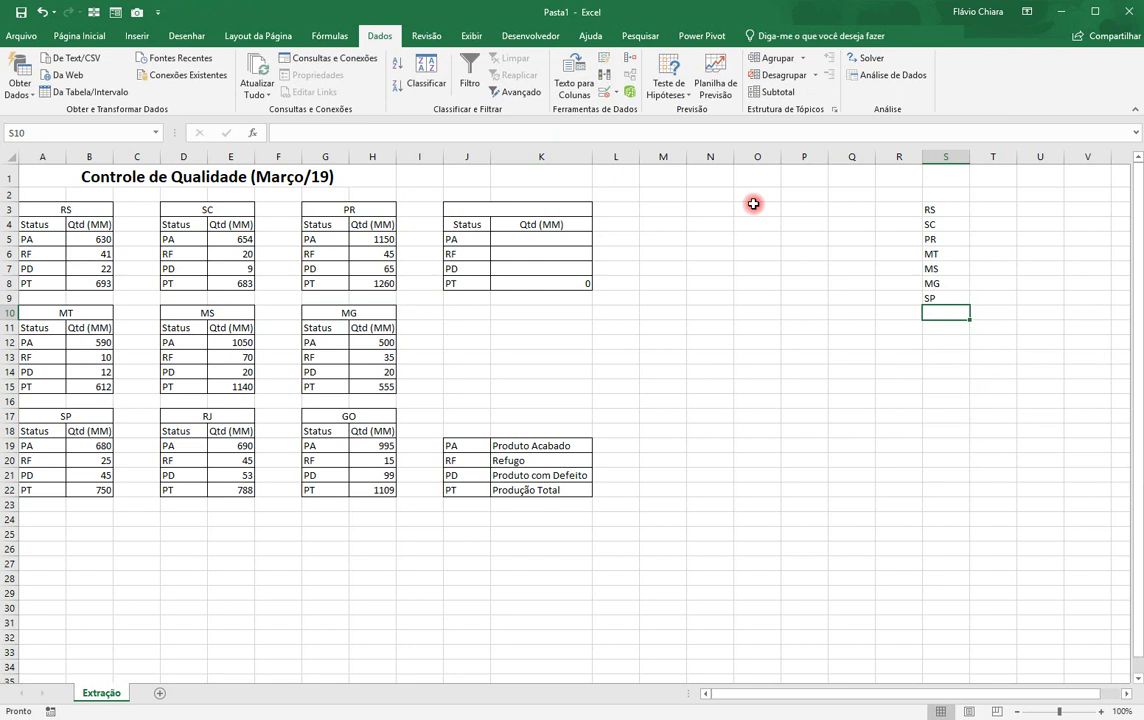
type("=rj")
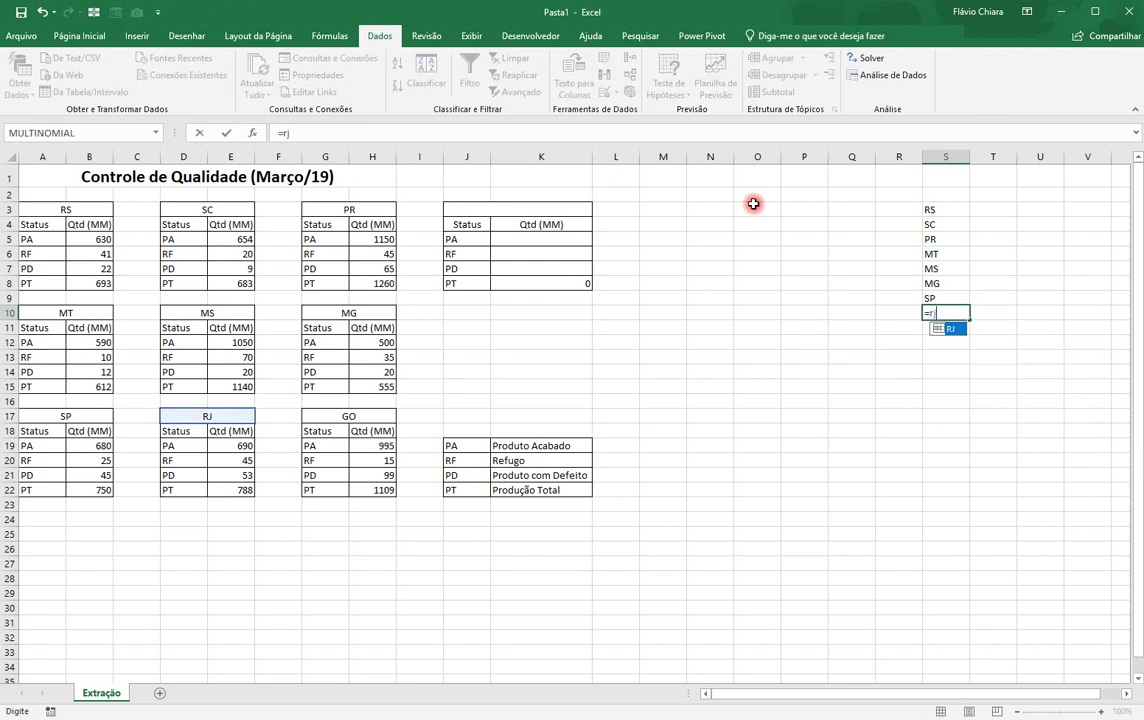
key("Return")
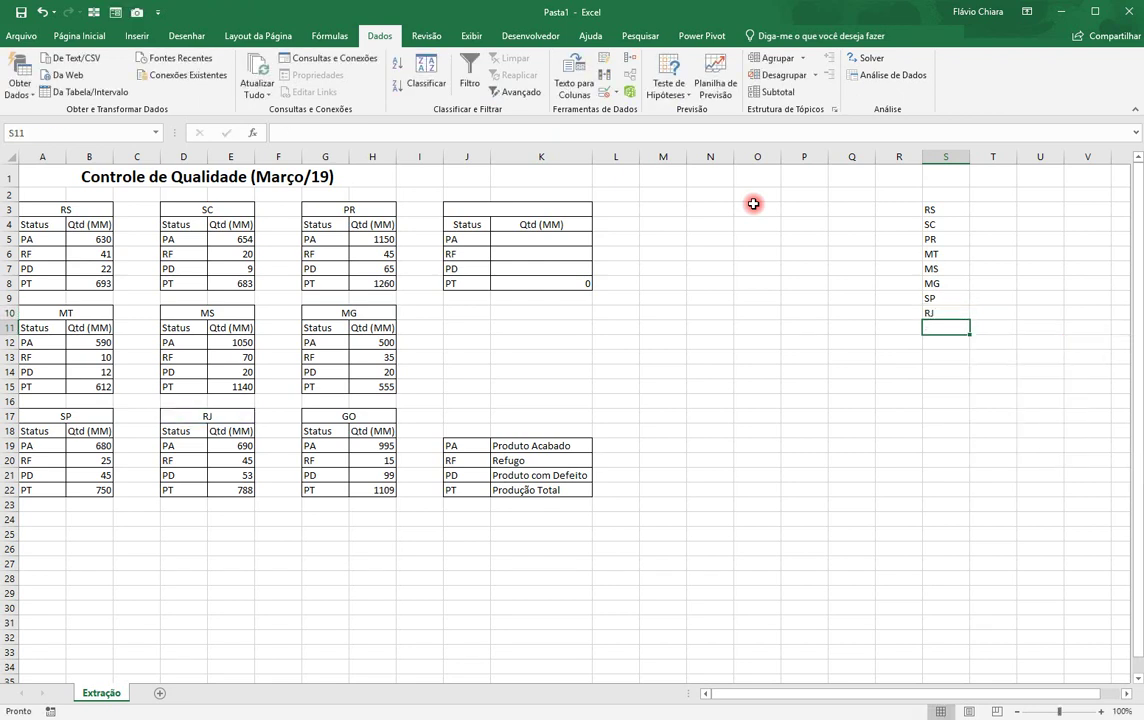
type("=go")
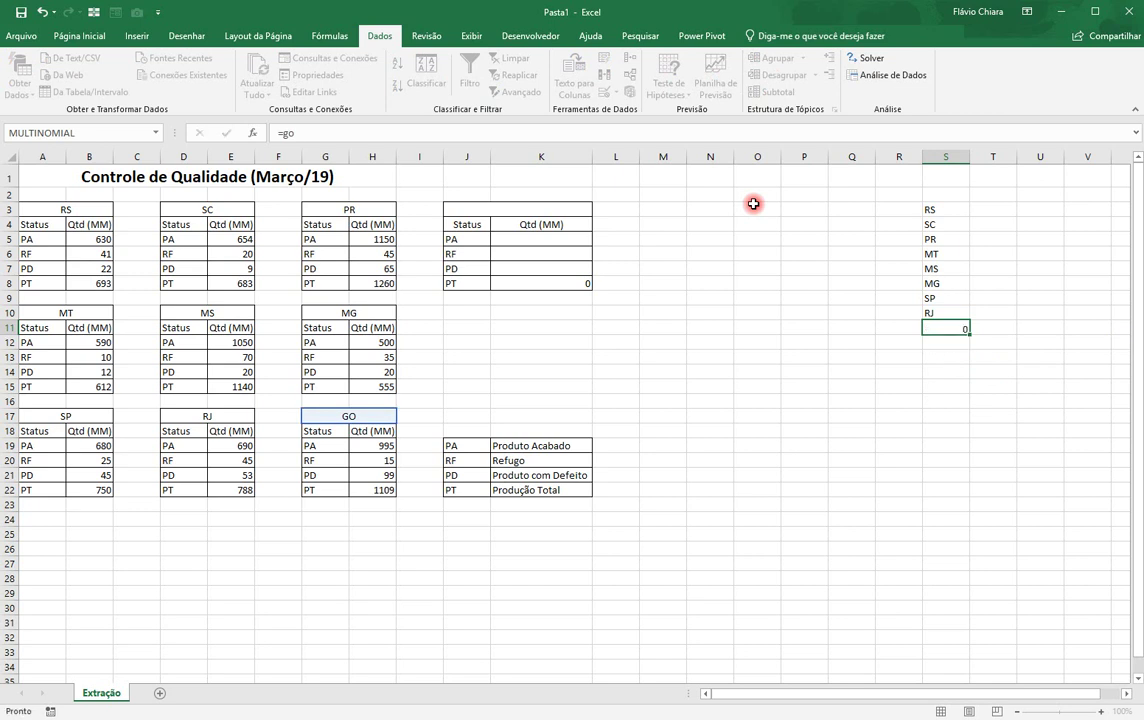
key("Return")
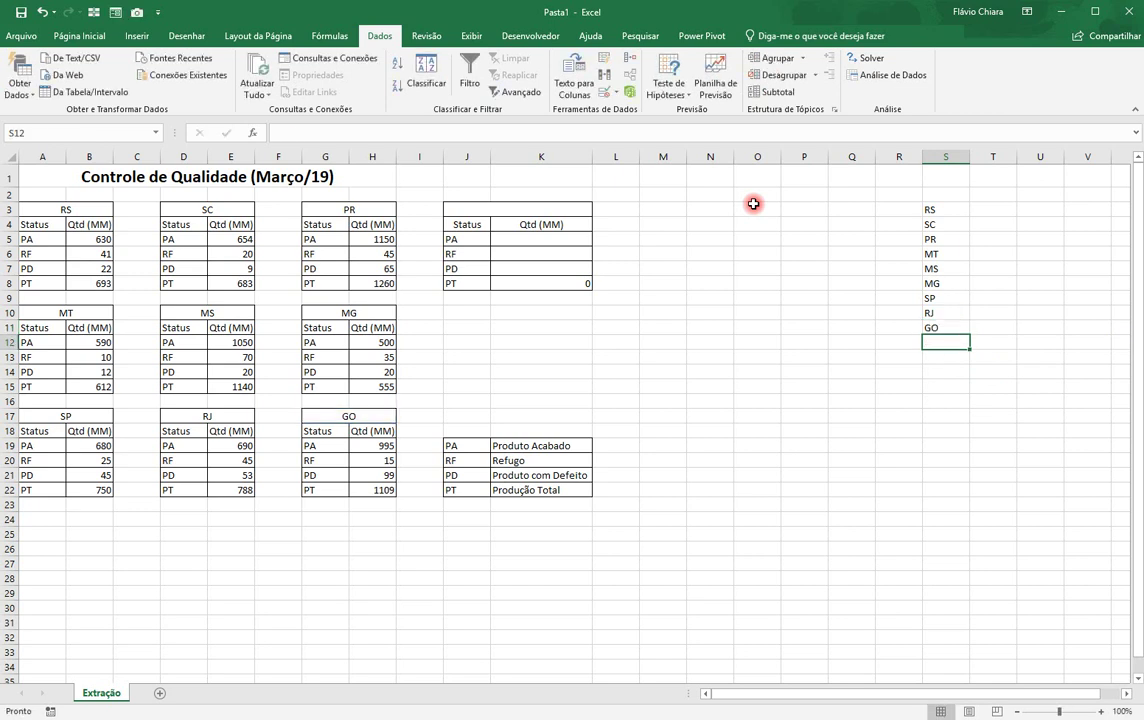
Review the name-based formulas in the state list and sort S3:S11 from A to Z.
left_click(948, 239)
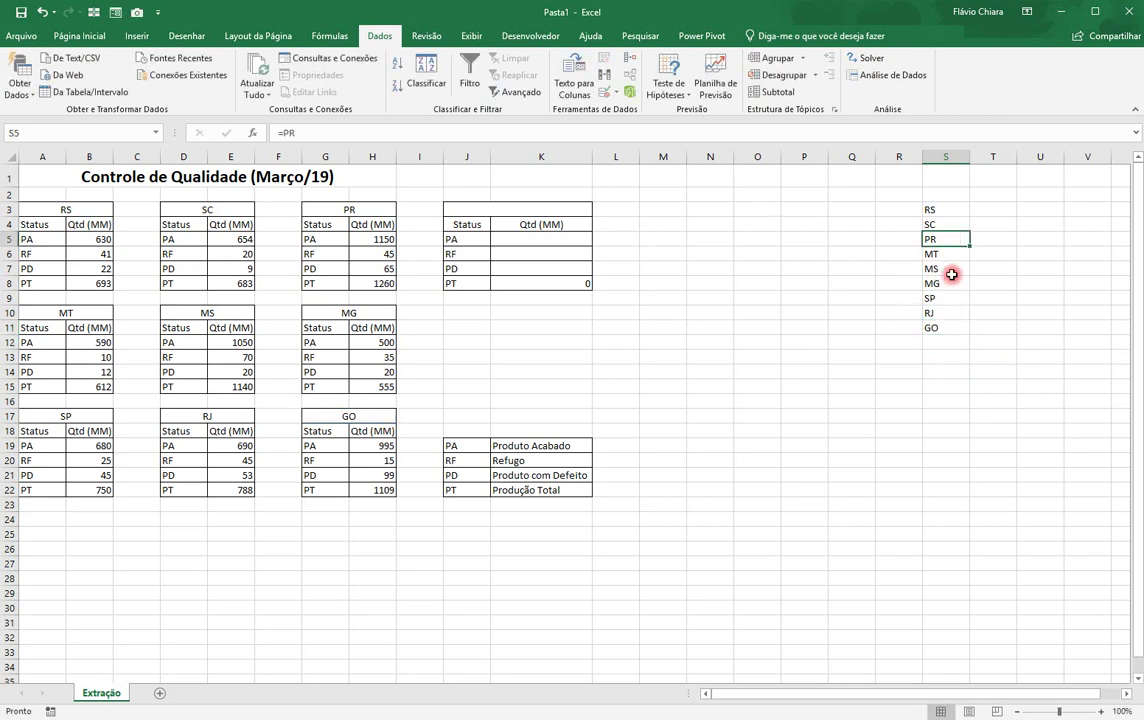
left_click(946, 284)
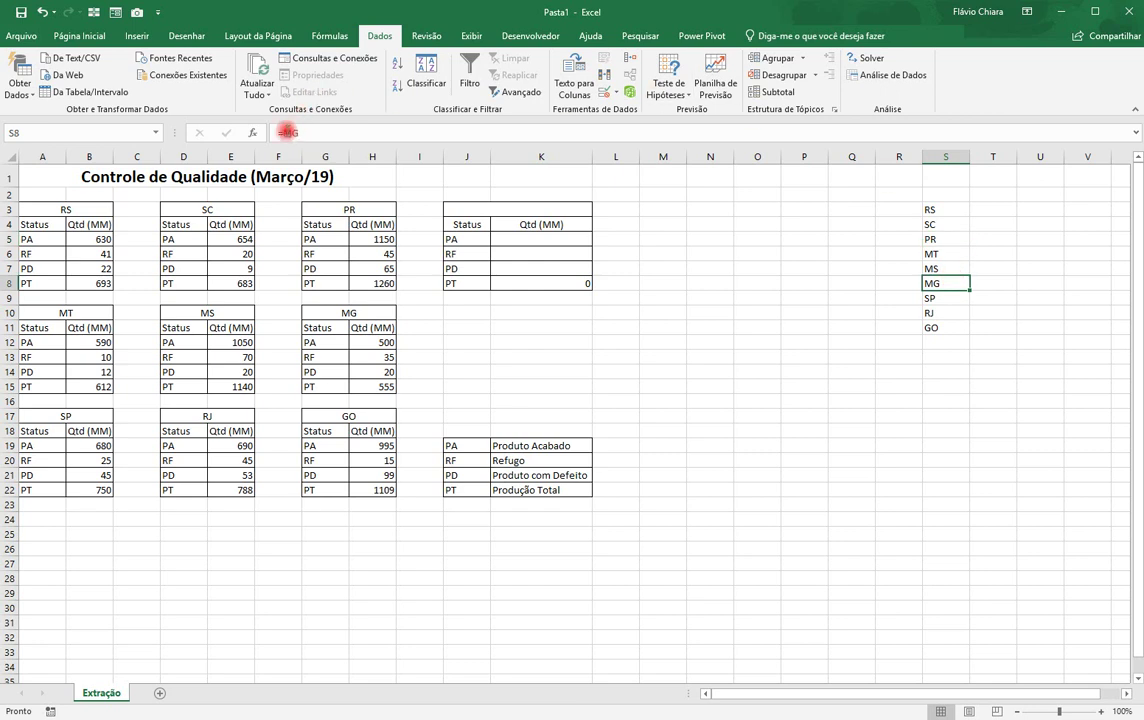
left_click_drag(932, 210, 935, 321)
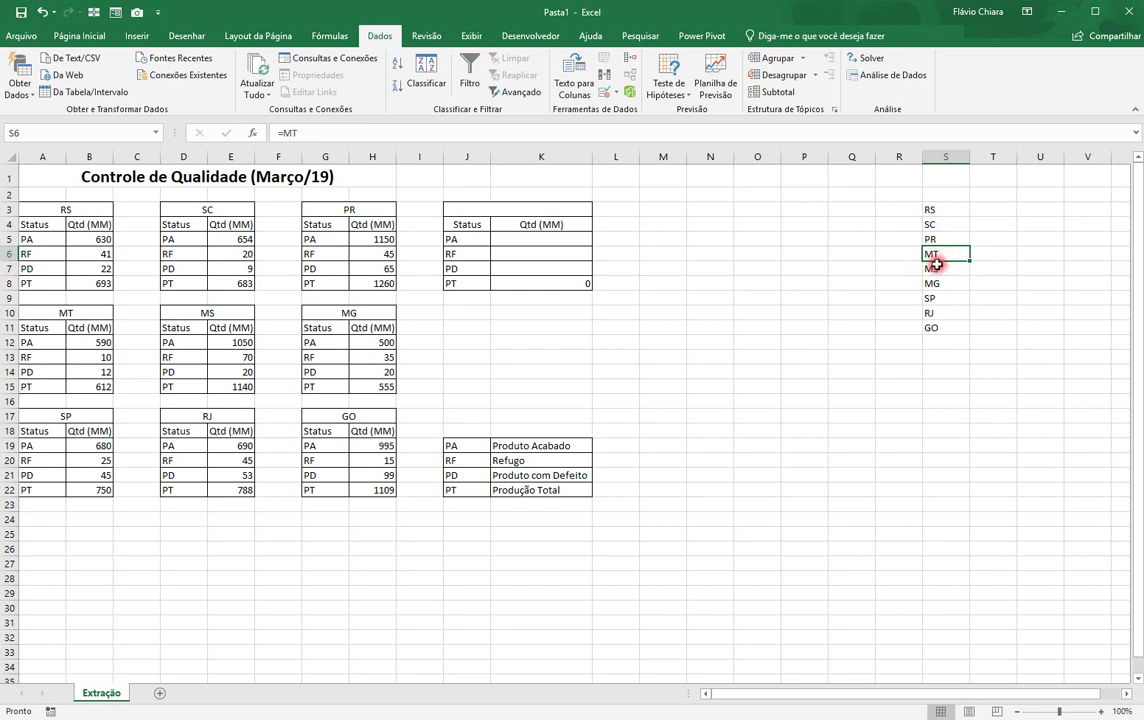
left_click(937, 240)
left_click(940, 224)
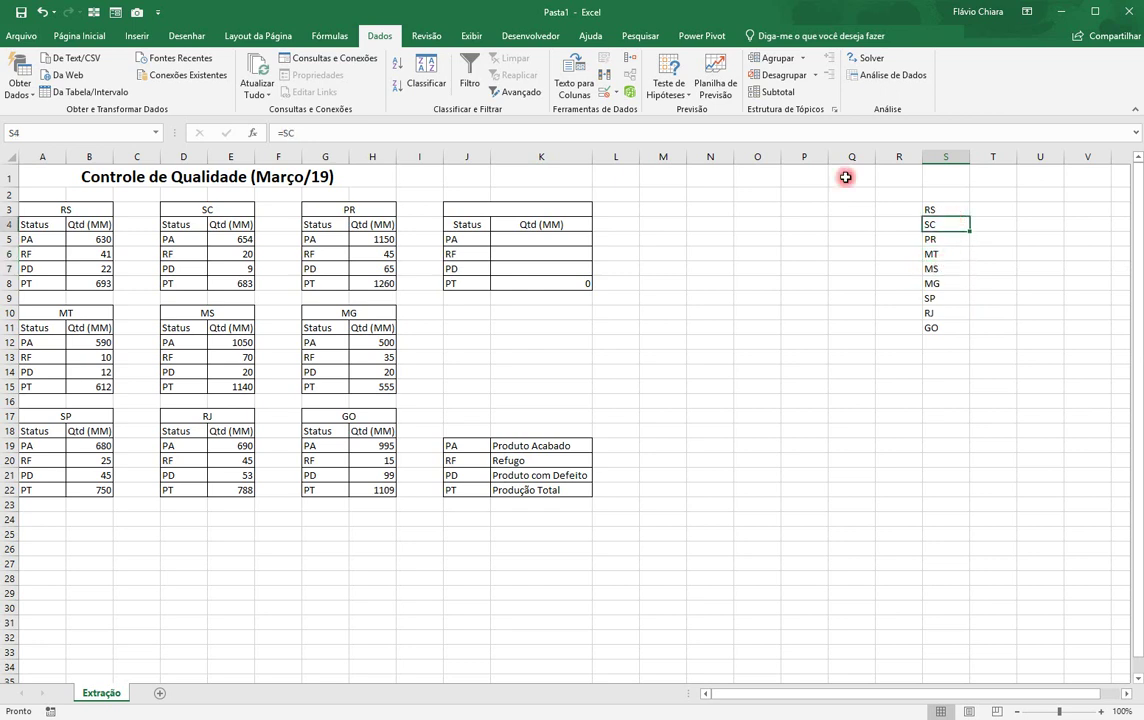
left_click(399, 63)
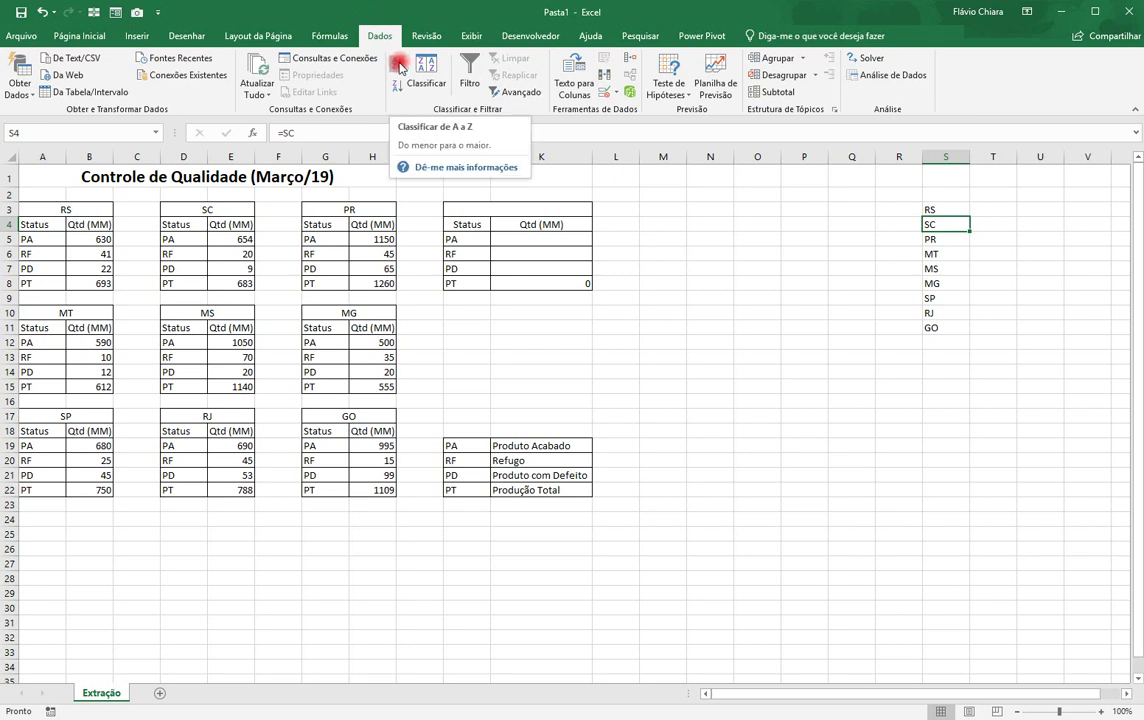
left_click(399, 66)
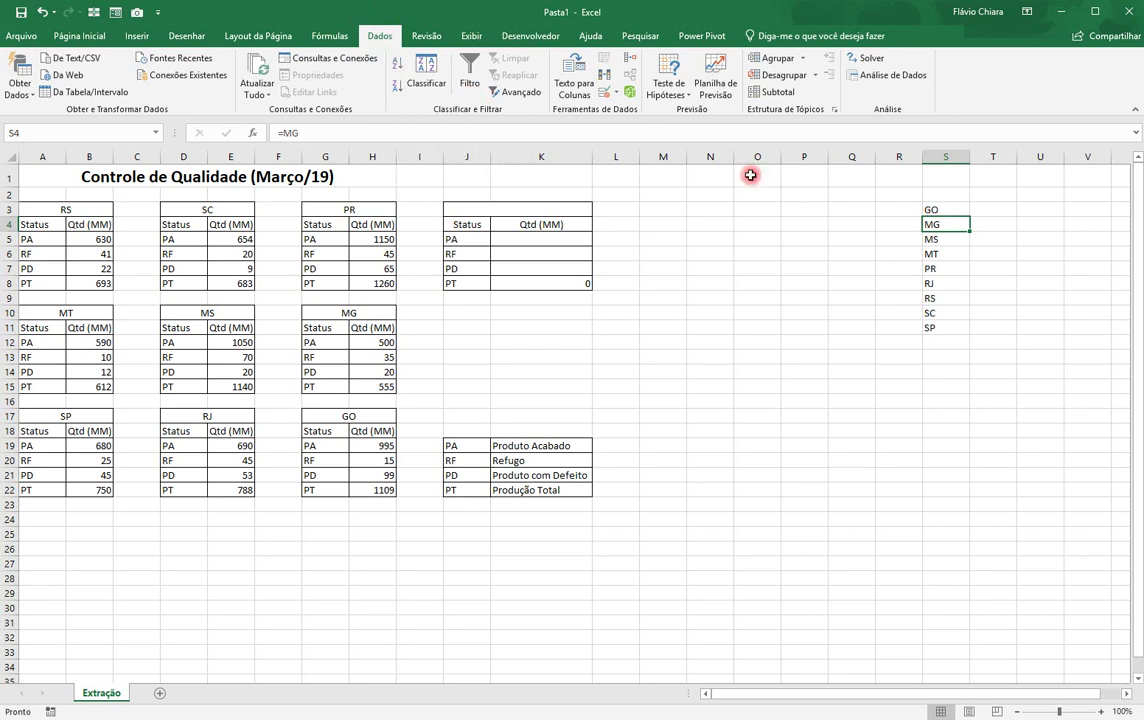
left_click(937, 212)
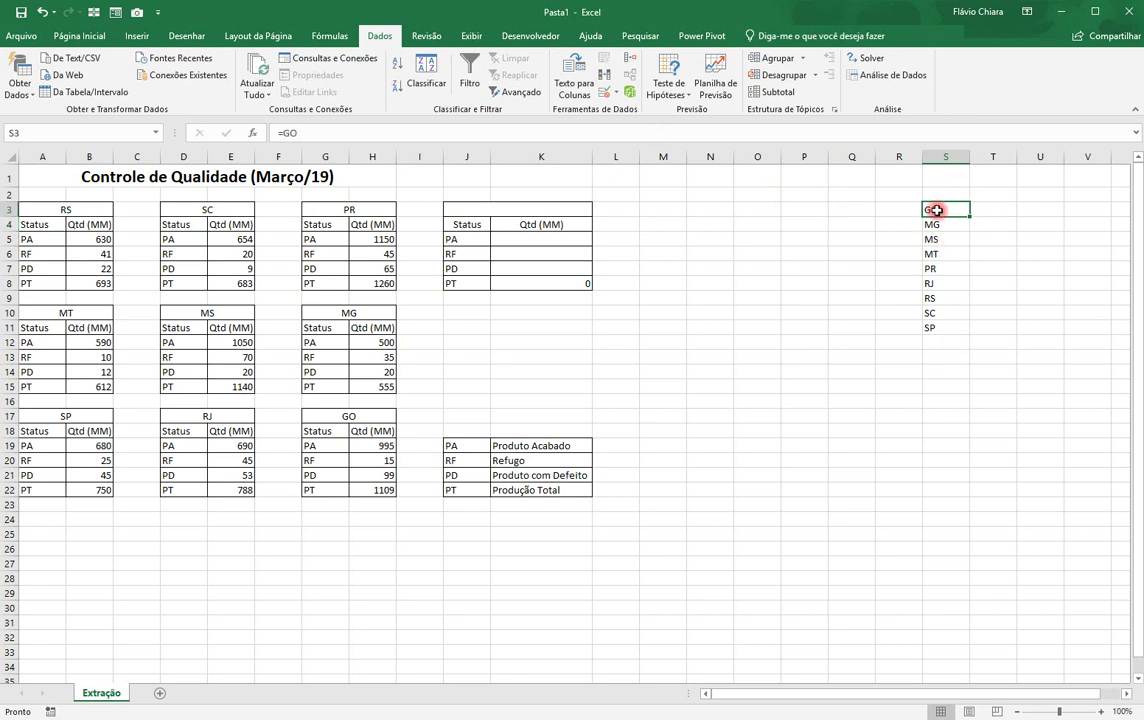
left_click(946, 322)
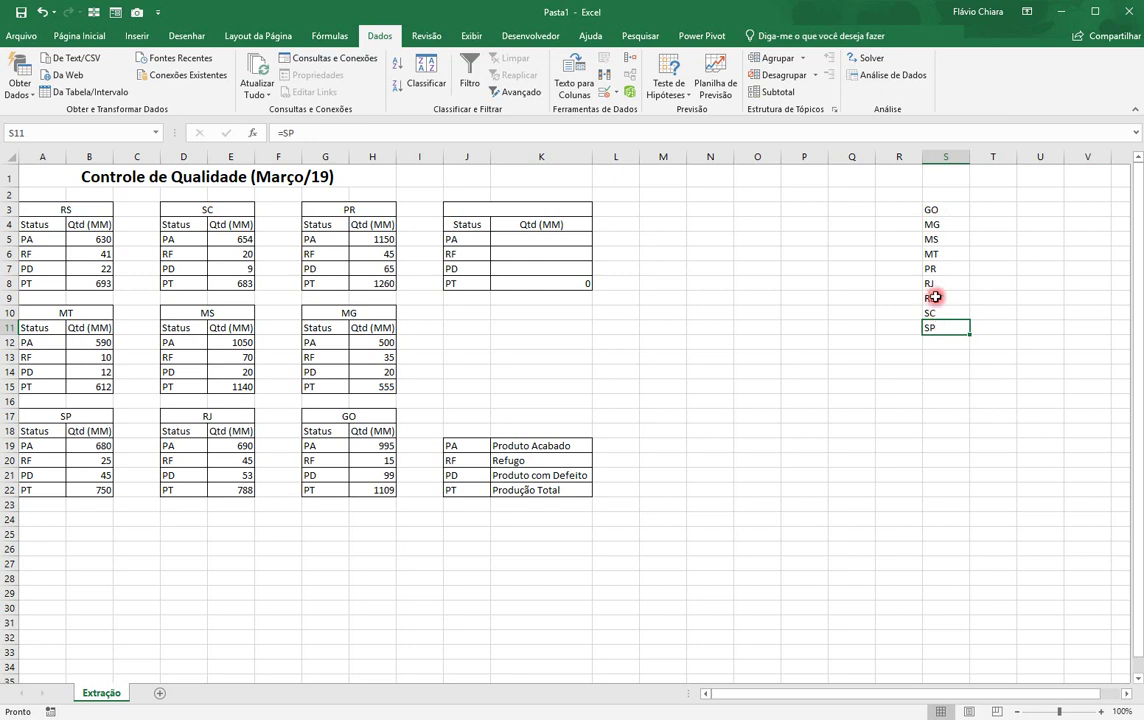
Define the name Lista for the sorted state list in S3:S11.
left_click(519, 209)
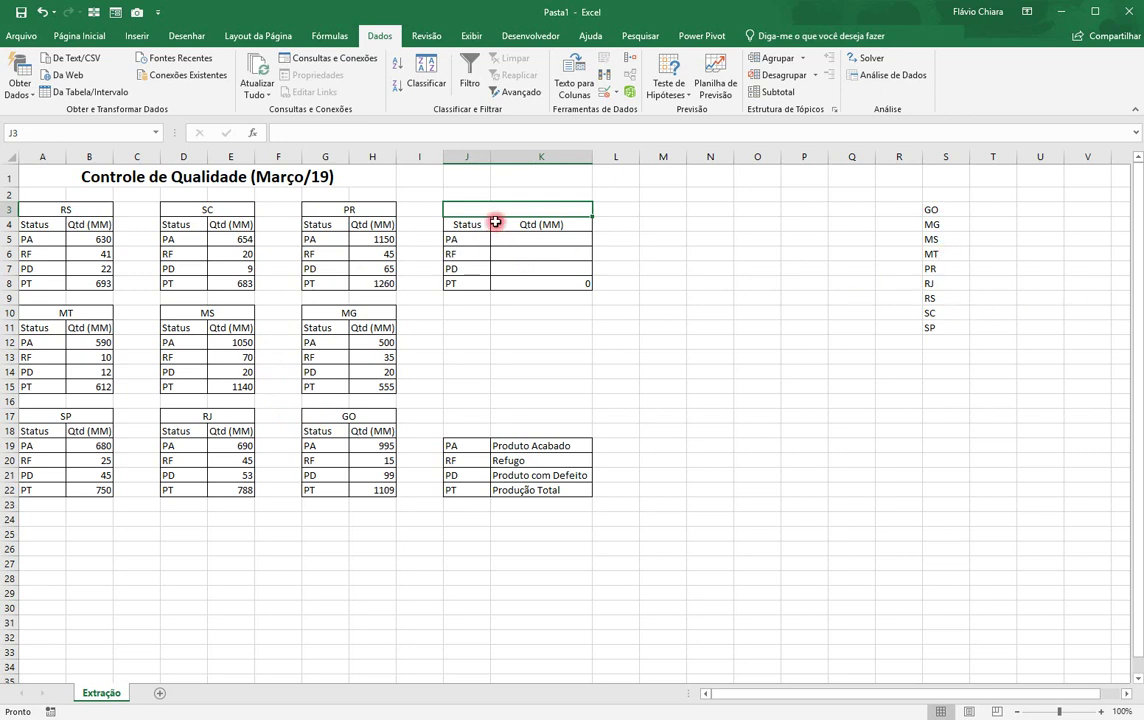
left_click_drag(935, 209, 947, 324)
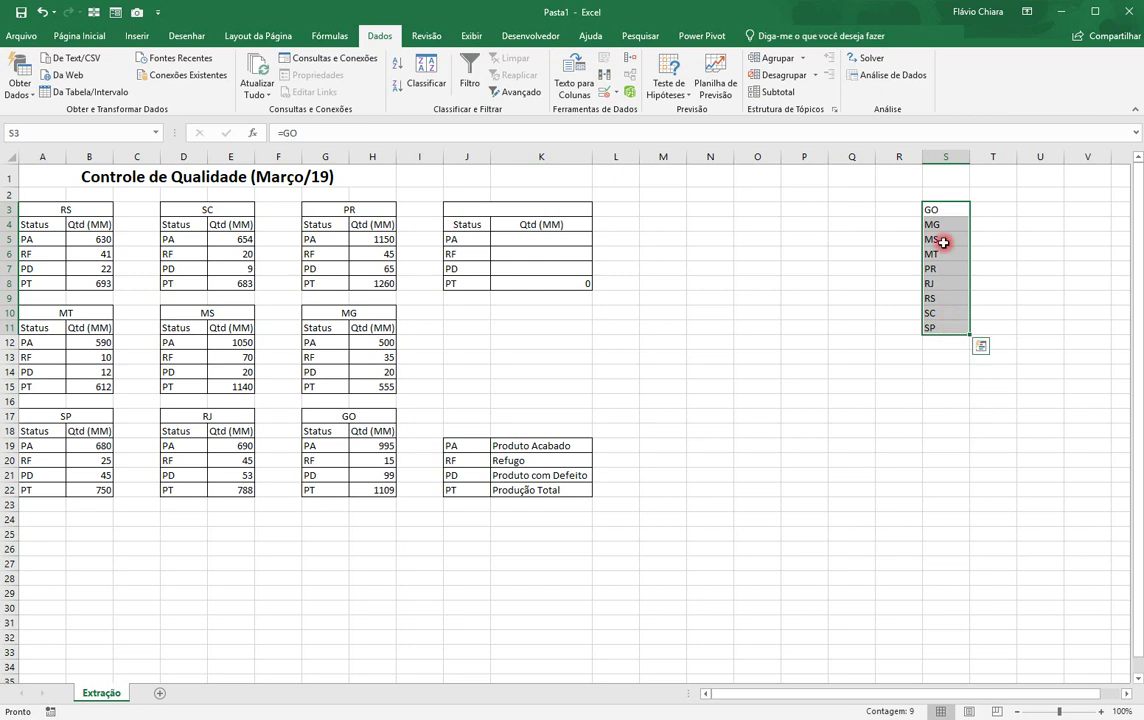
left_click_drag(940, 210, 947, 324)
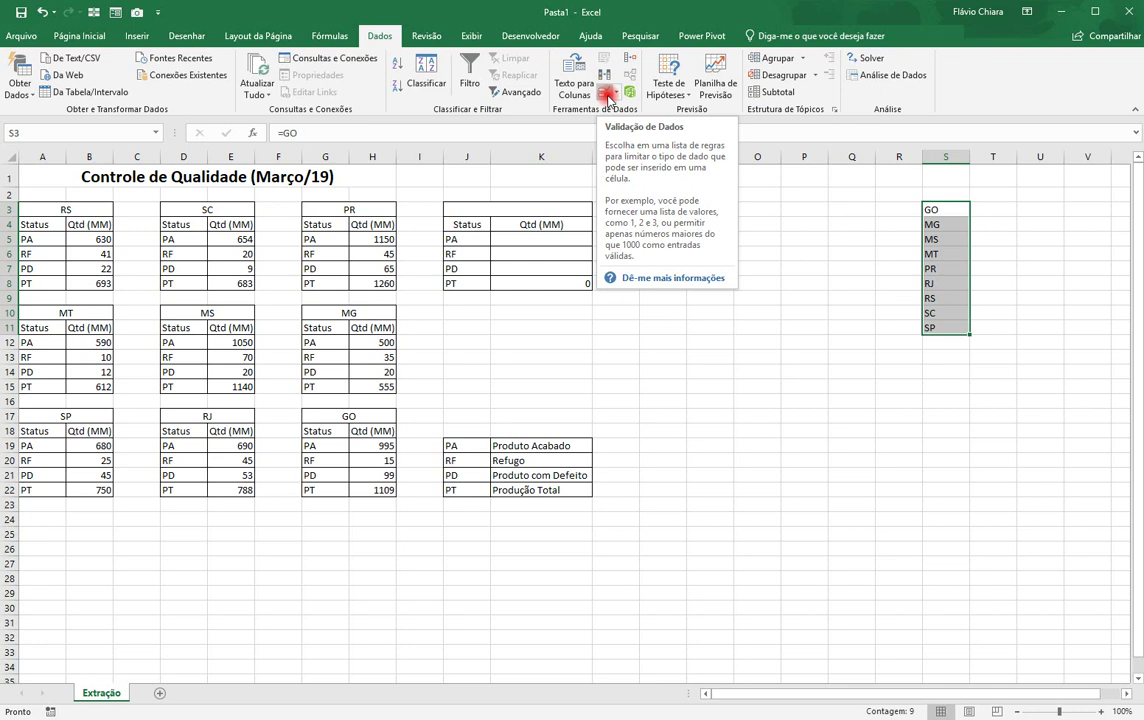
scroll(608, 97, "up", 1)
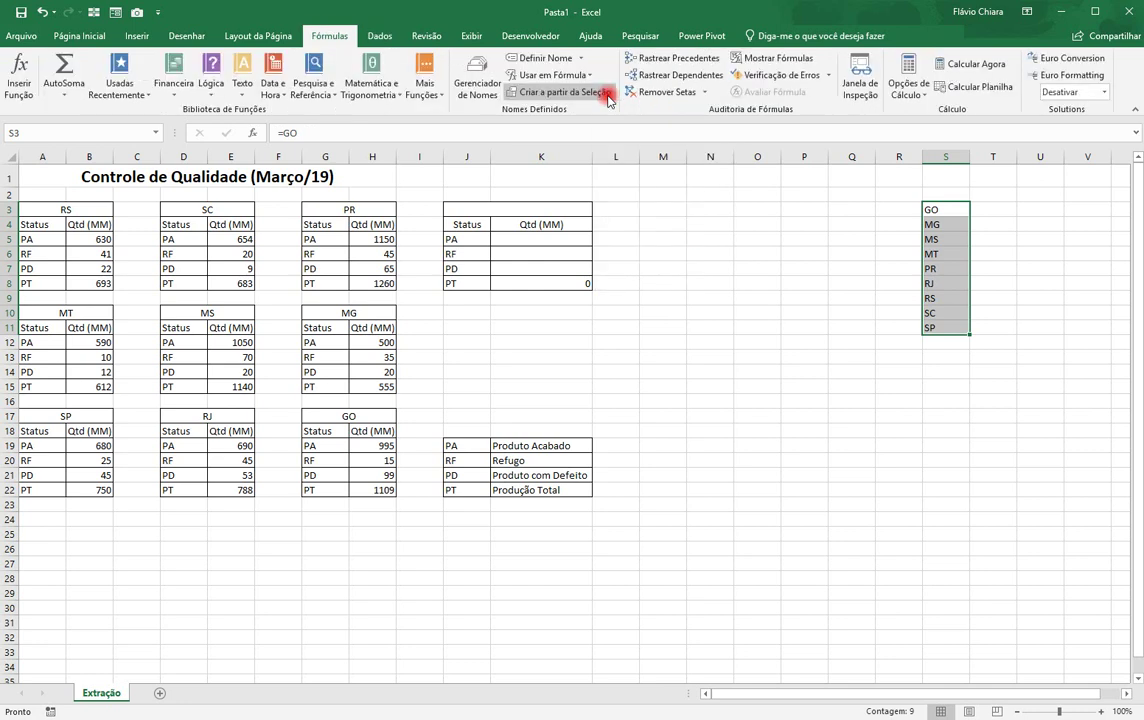
Apply list data validation to the merged title cell J3 of the extraction table, with the source =Lista.
left_click(379, 35)
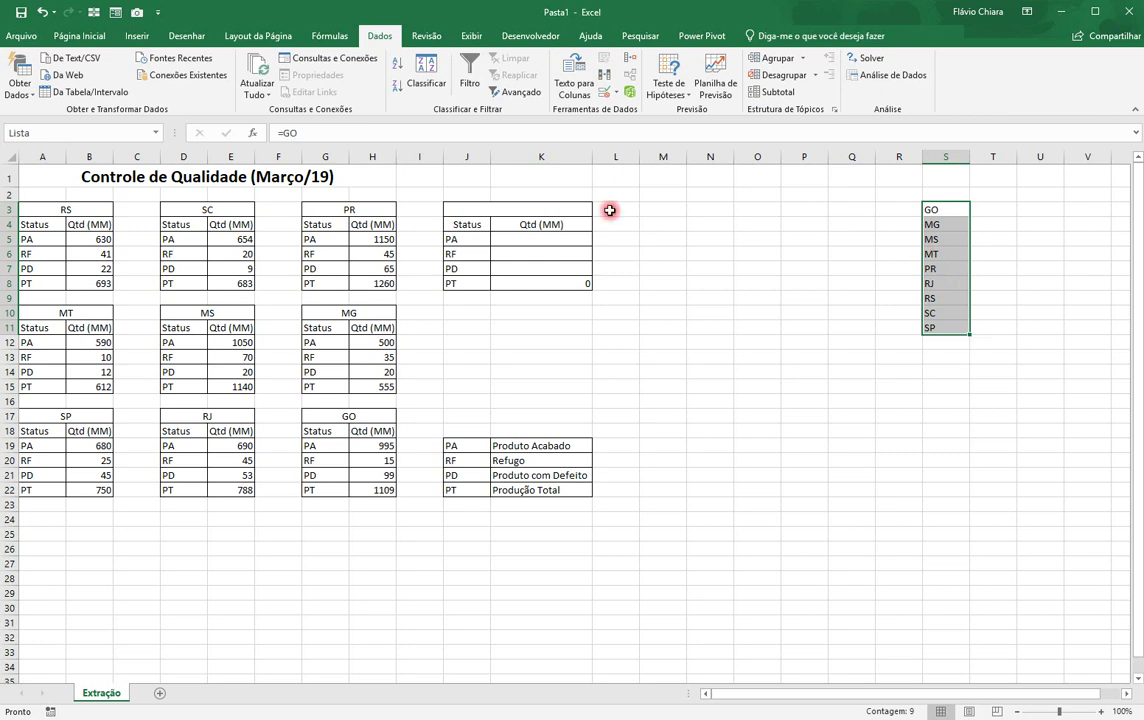
left_click(493, 209)
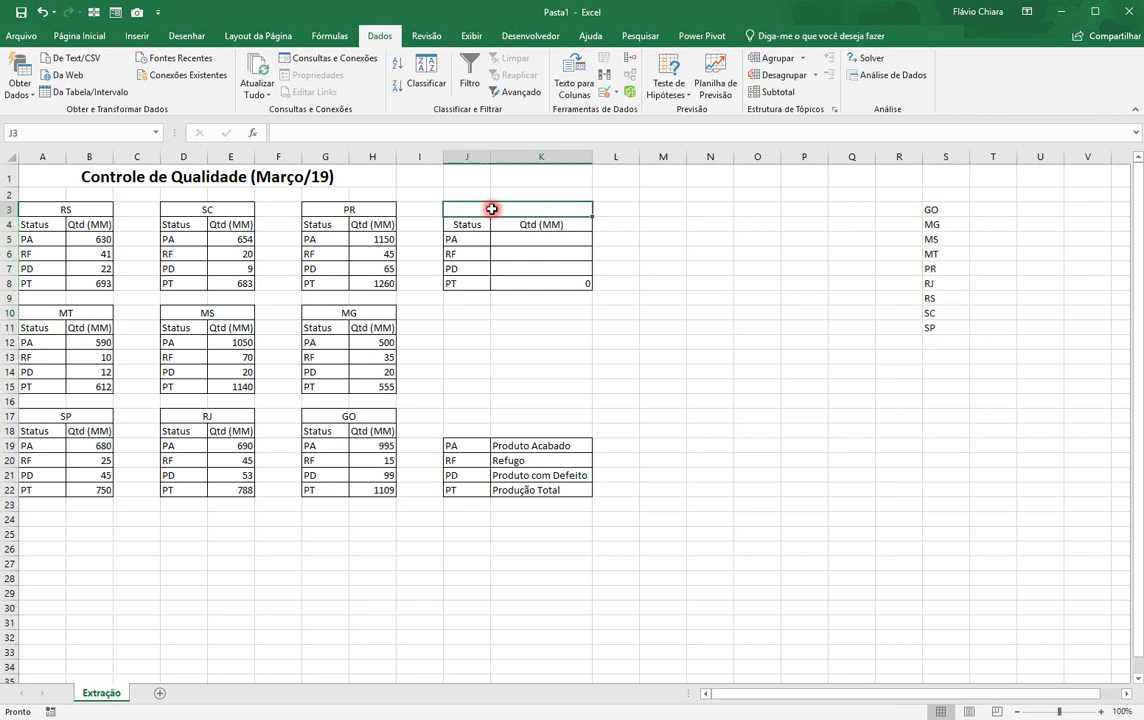
left_click(604, 95)
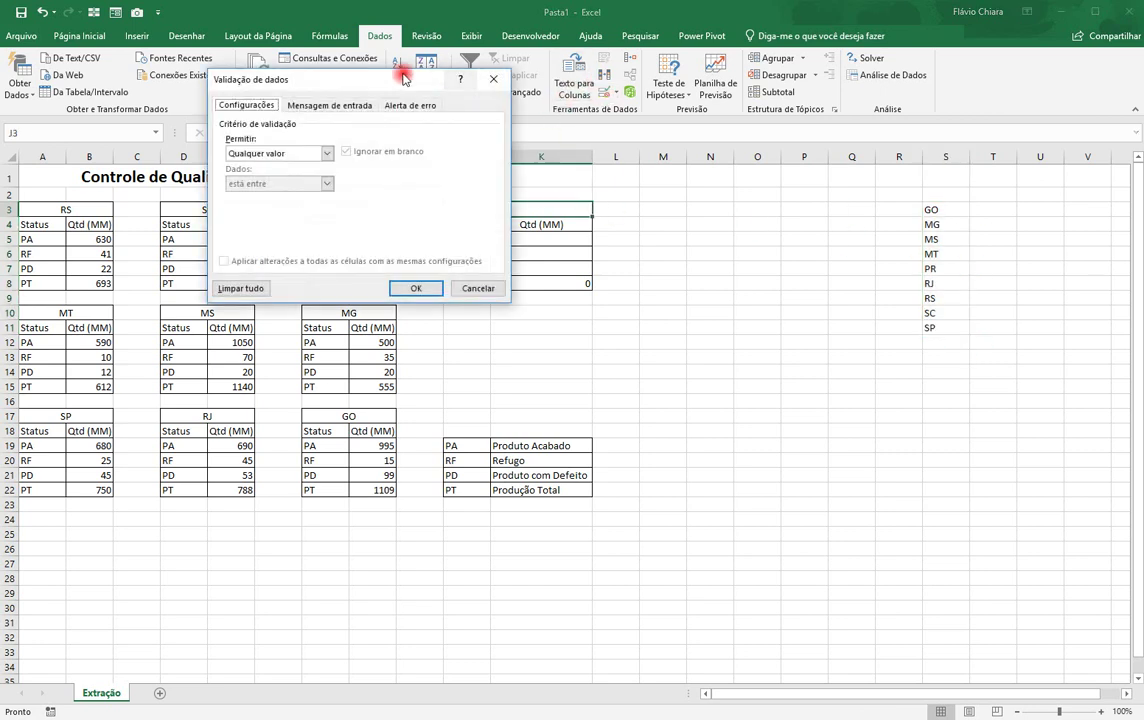
left_click_drag(416, 78, 820, 365)
left_click(753, 436)
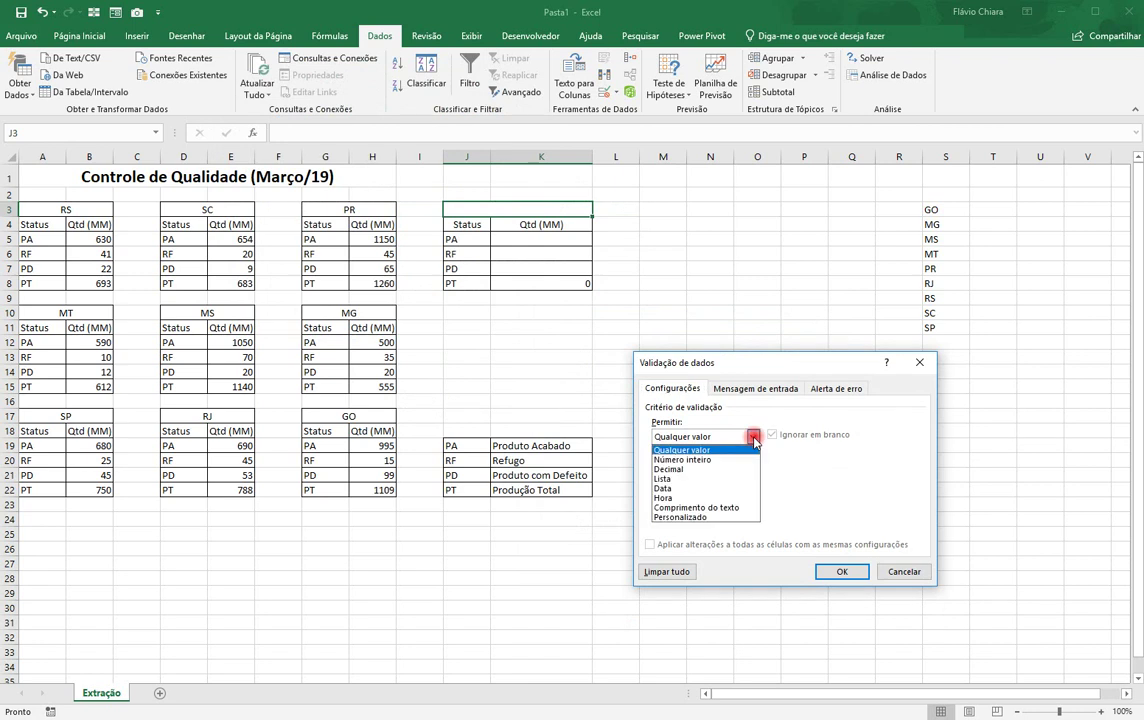
left_click(706, 481)
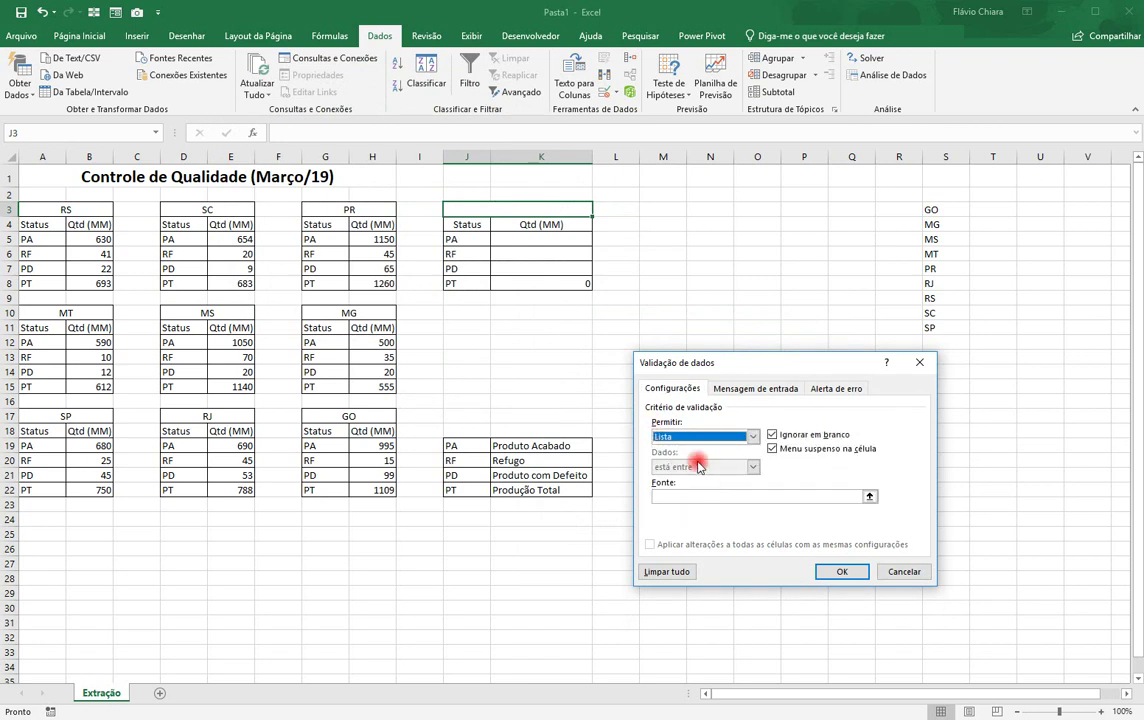
left_click(681, 494)
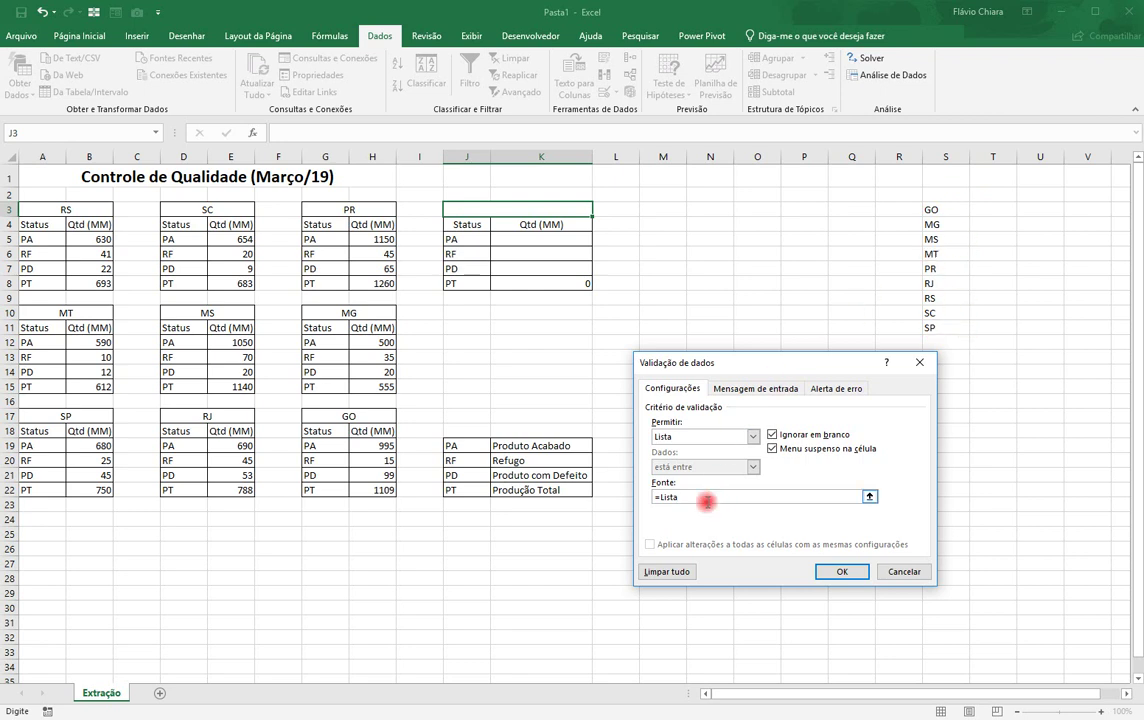
left_click(863, 575)
Test the state drop-down in J3 by choosing MG, SC and finally MT.
left_click(599, 210)
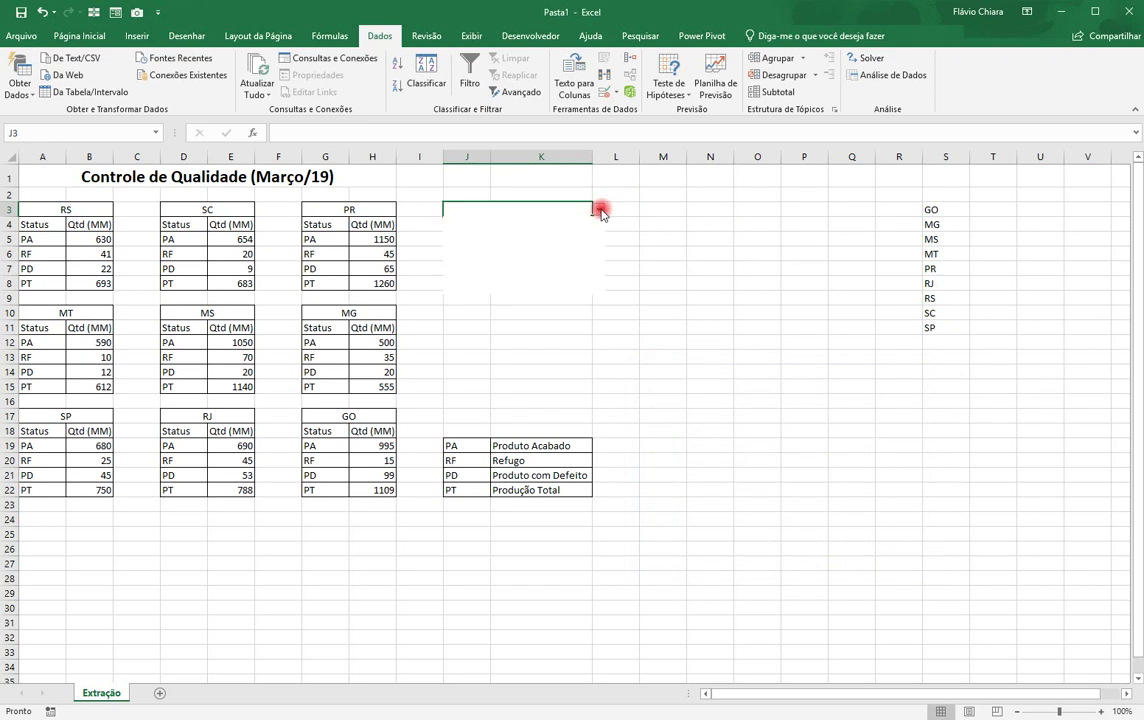
left_click(540, 231)
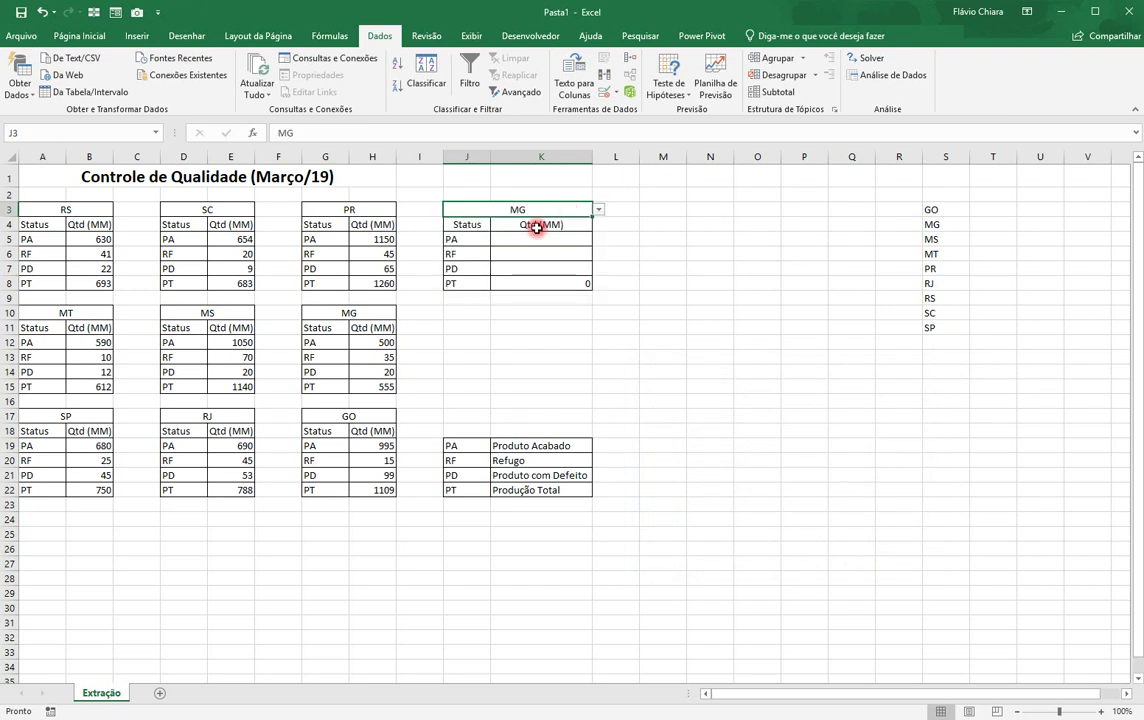
left_click(599, 210)
left_click(511, 282)
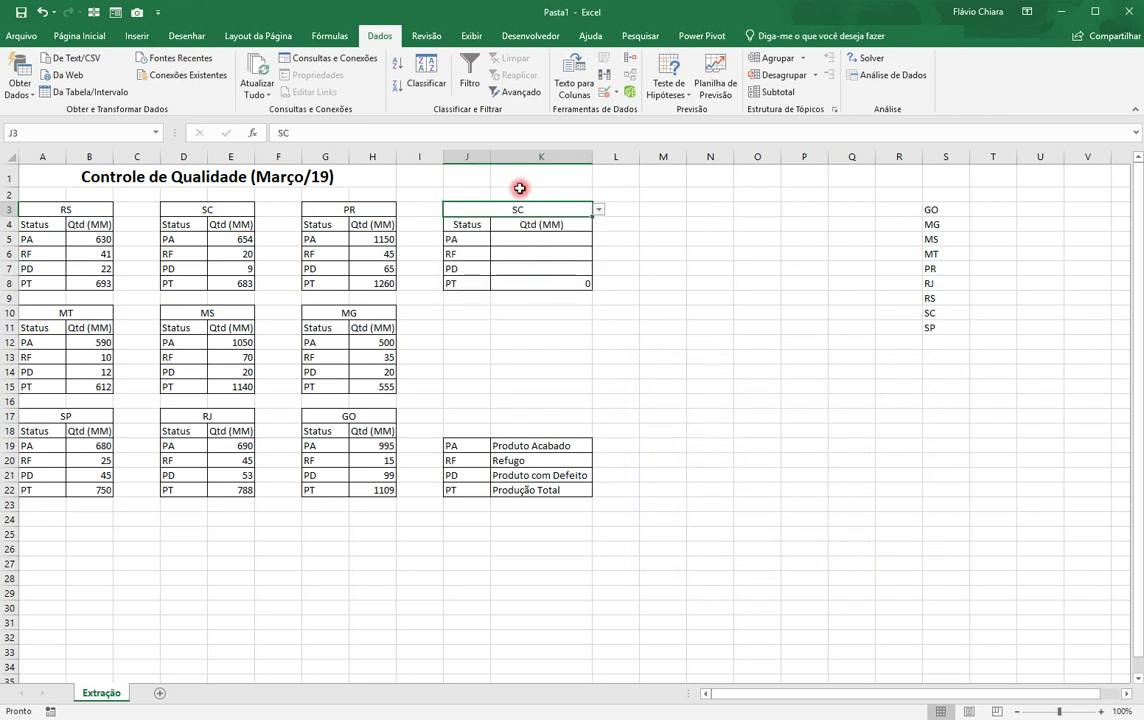
left_click(600, 210)
left_click(557, 237)
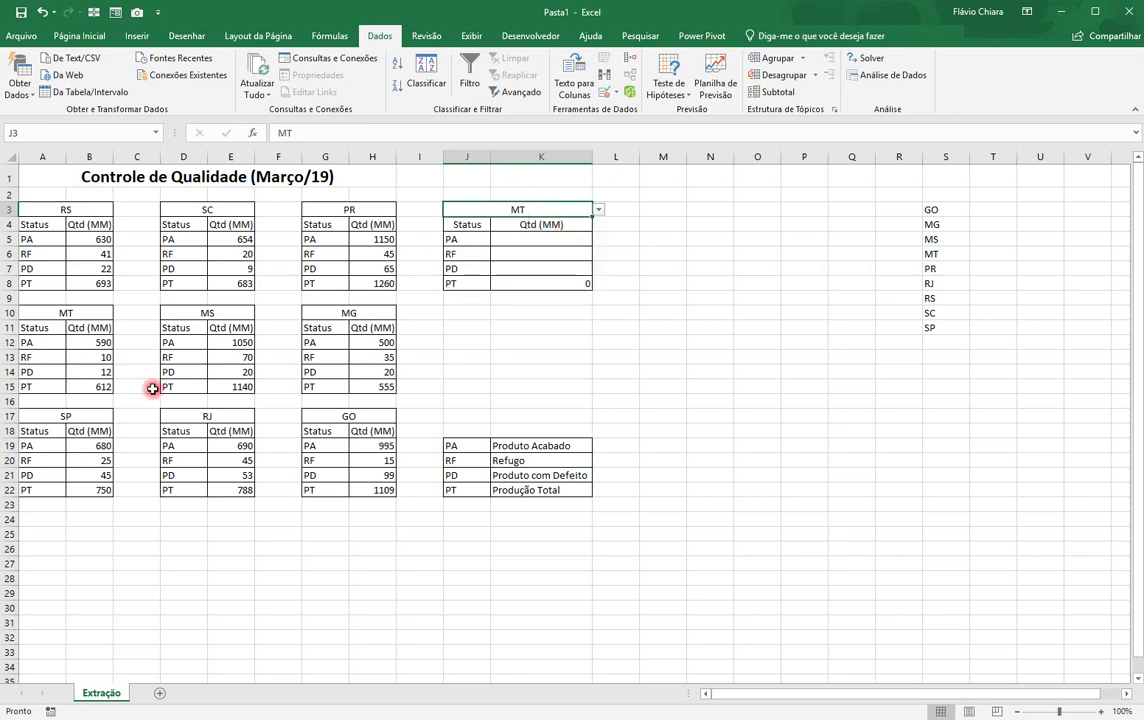
Copy the SP table in A17:B22 and paste it below, starting at A24.
left_click_drag(38, 414, 57, 493)
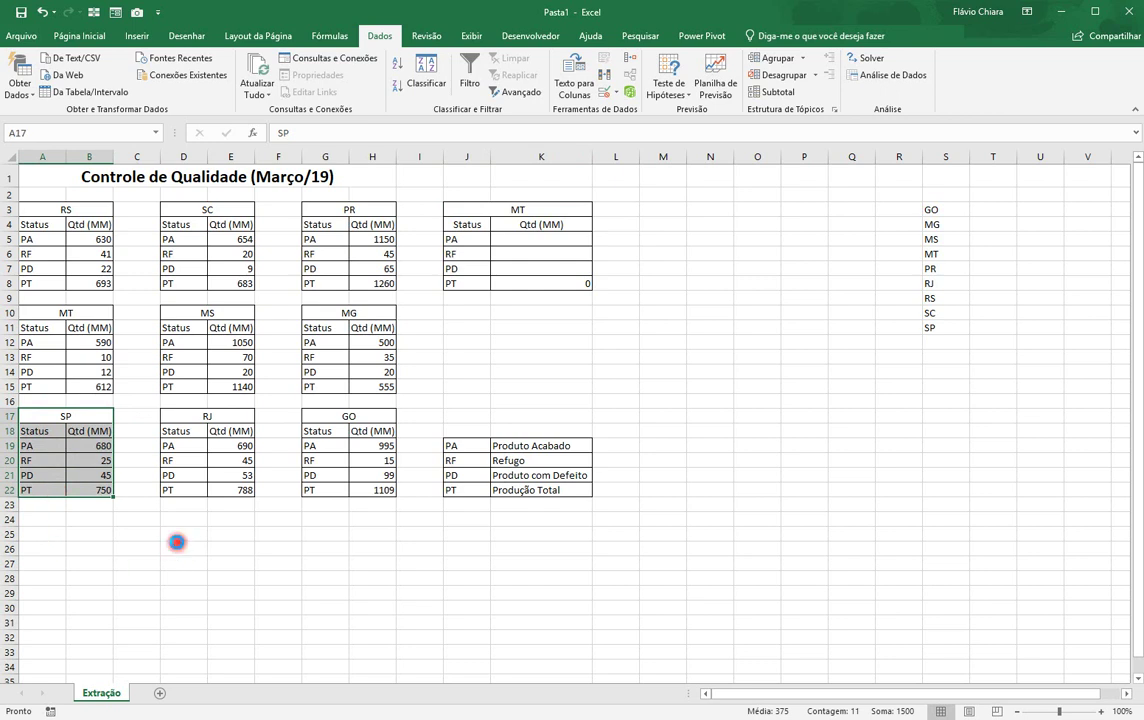
key("ctrl+c")
key("Down")
key("Down")
key("Down")
key("Down")
key("Down")
key("Down")
key("Down")
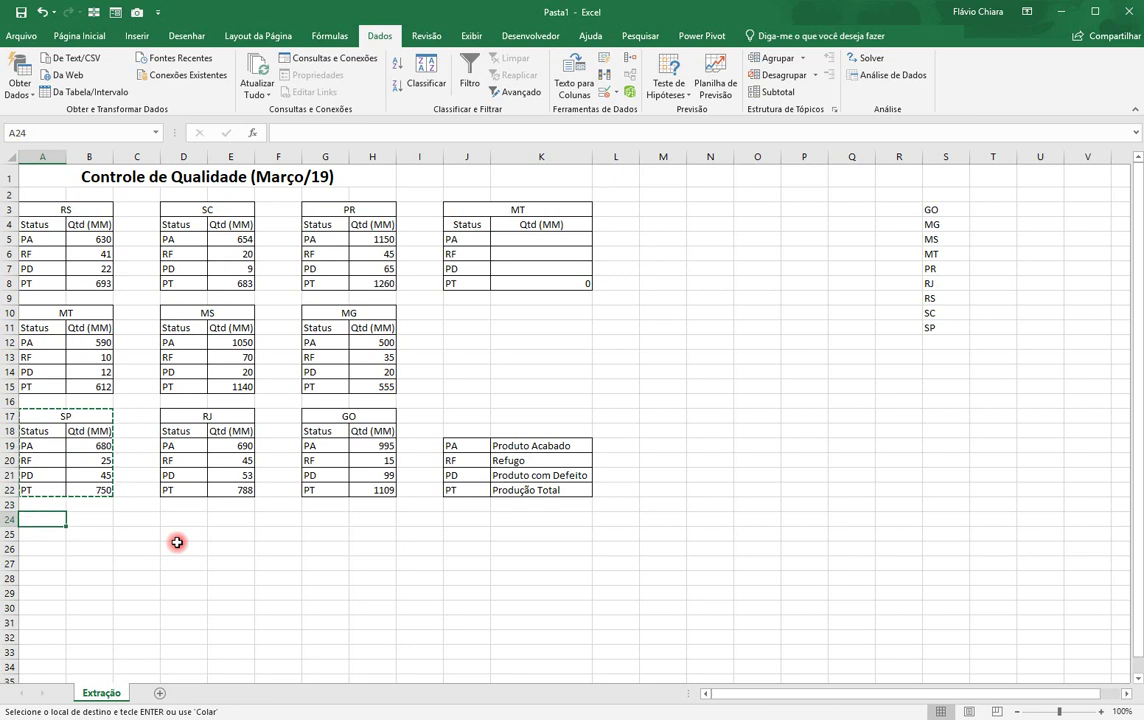
key("Return")
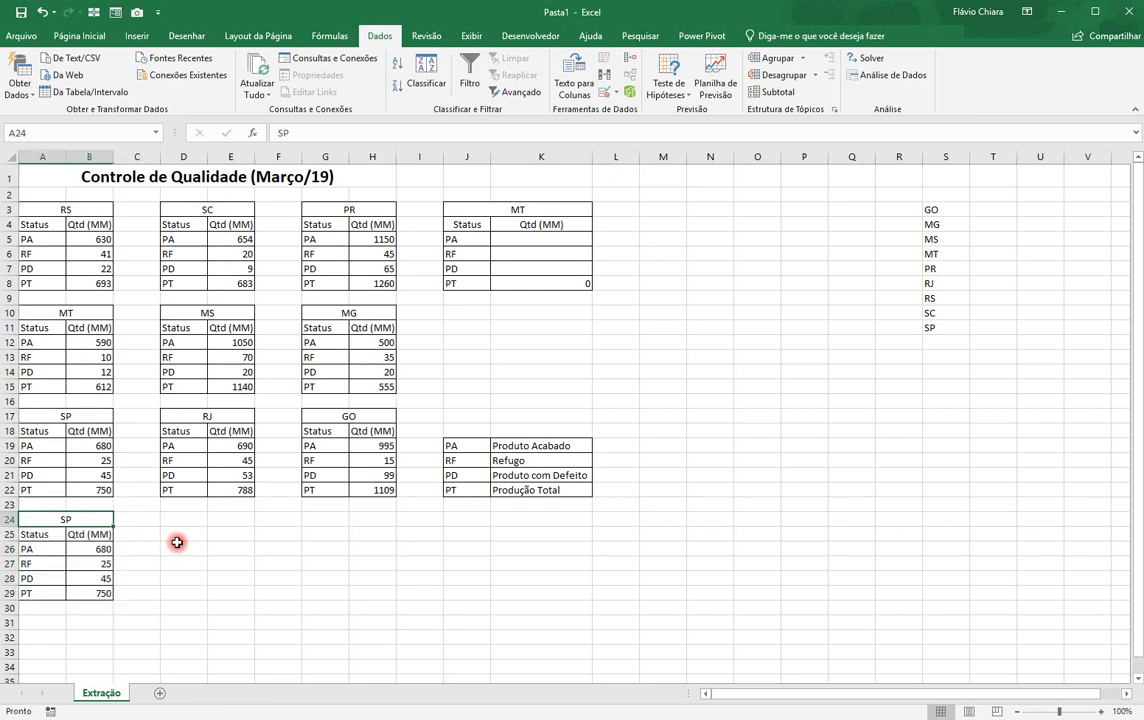
Retitle the copied table in A24 as AC and set its PA, RF and PD quantities to 1000, 10 and 50.
key("BackSpace")
type("AC")
key("Return")
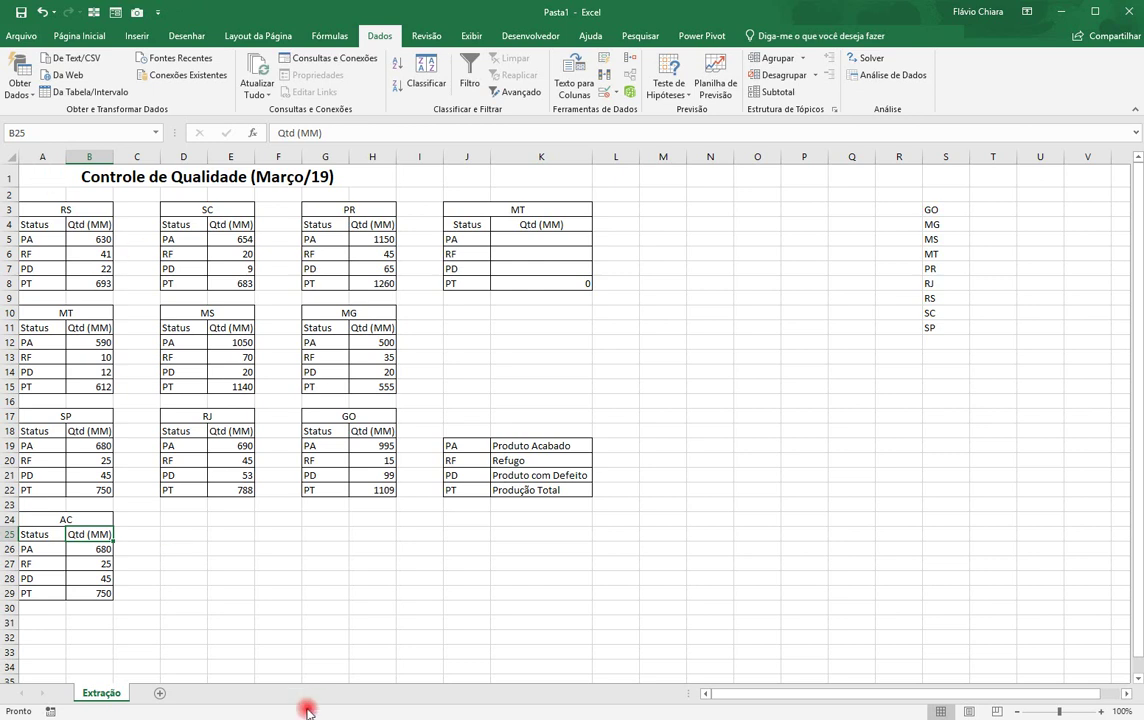
left_click(74, 548)
type("1000")
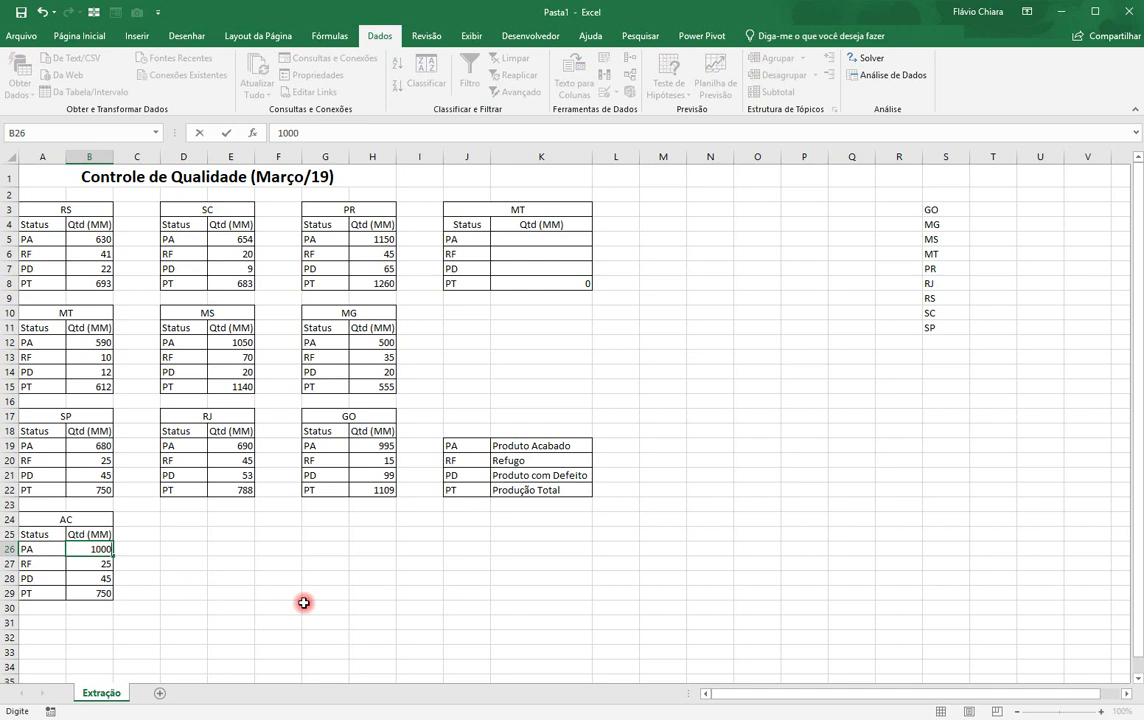
key("Return")
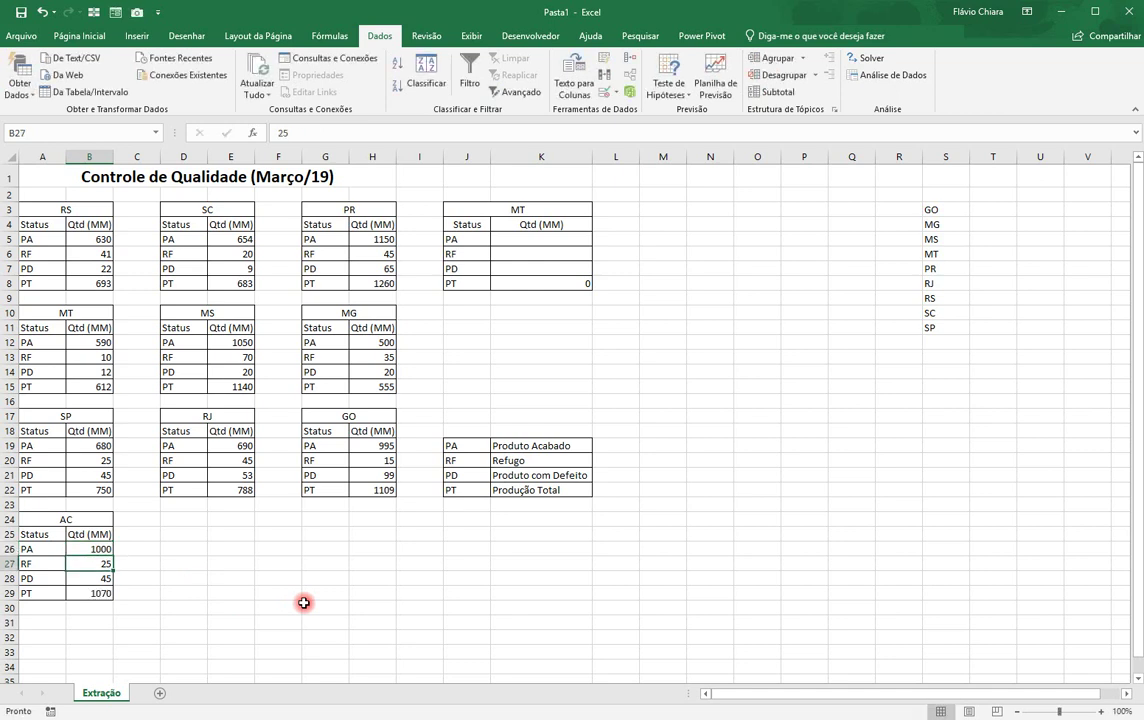
type("10")
key("Return")
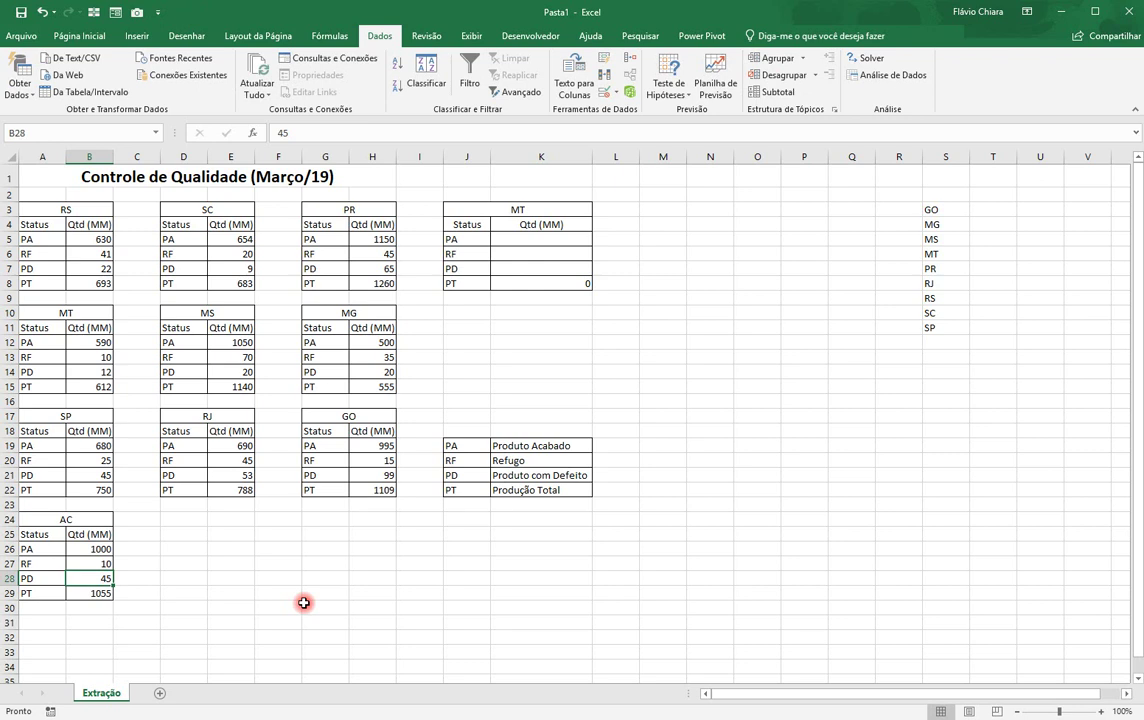
type("50")
key("Return")
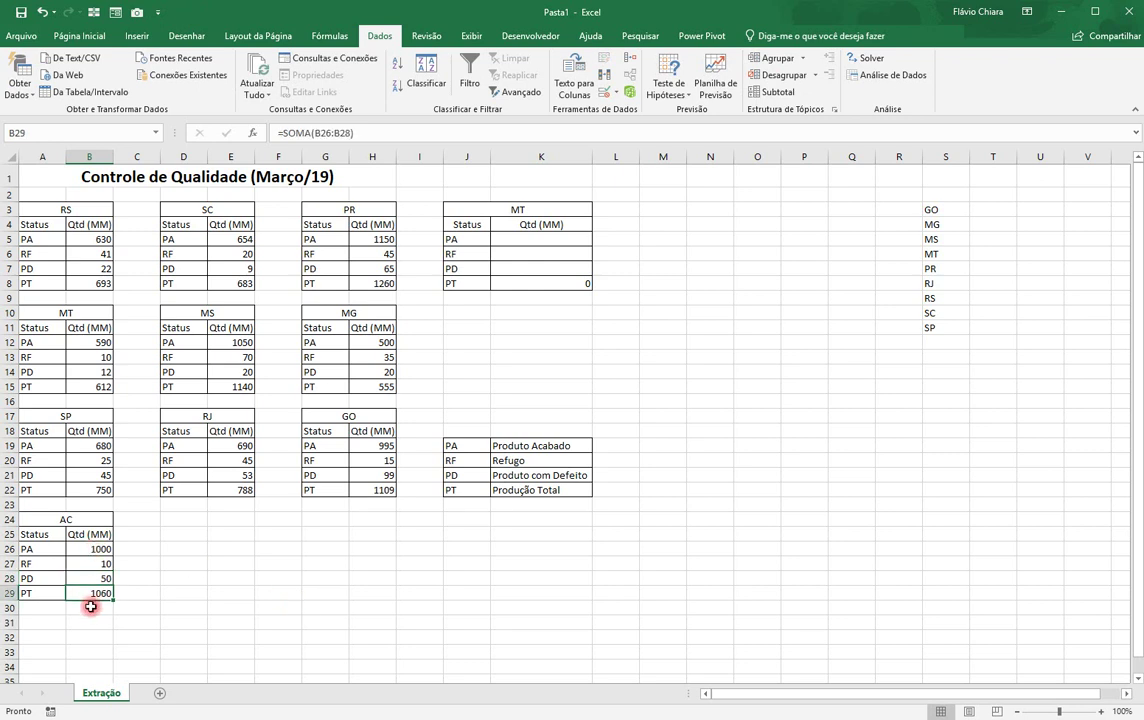
Add AC below the last state of the list, in cell S12.
left_click(72, 520)
left_click(942, 342)
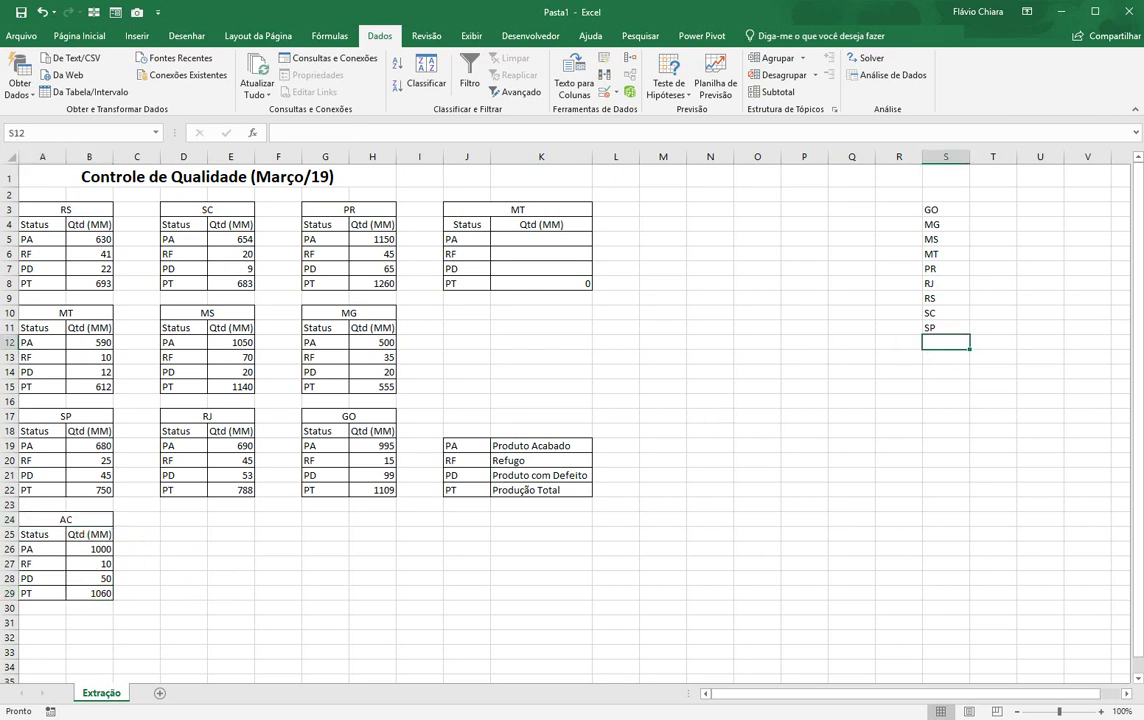
type("AC")
key("Return")
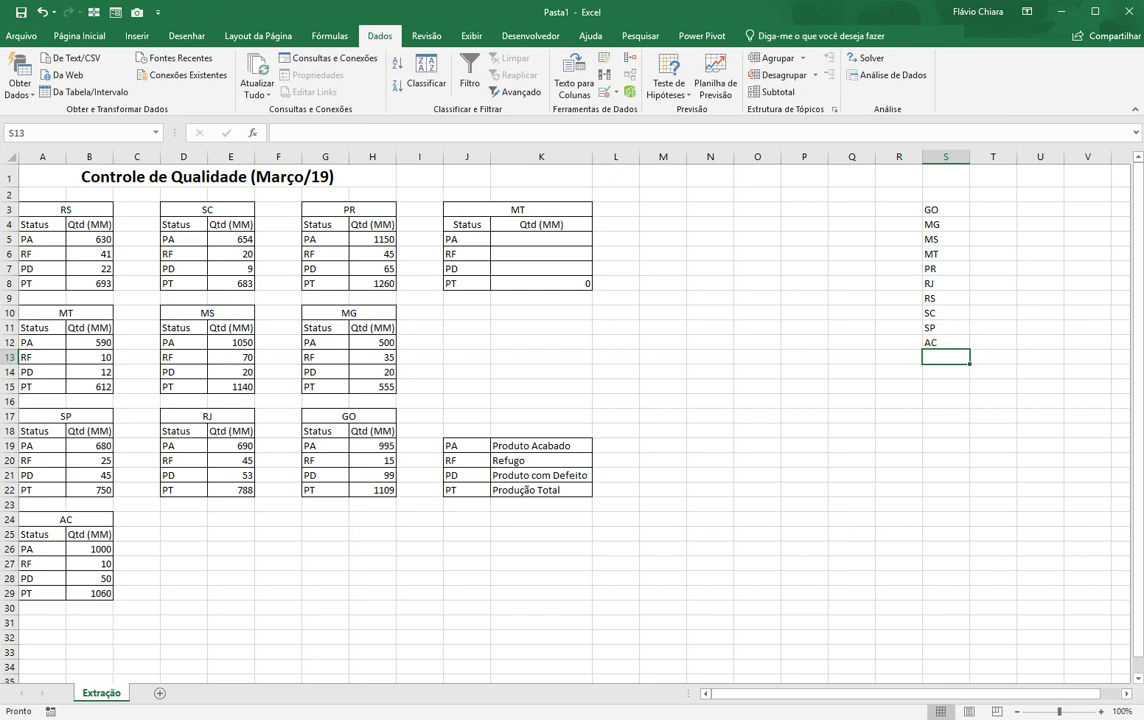
Check whether the J3 drop-down offers the added state and which cells the name Lista covers.
left_click(548, 208)
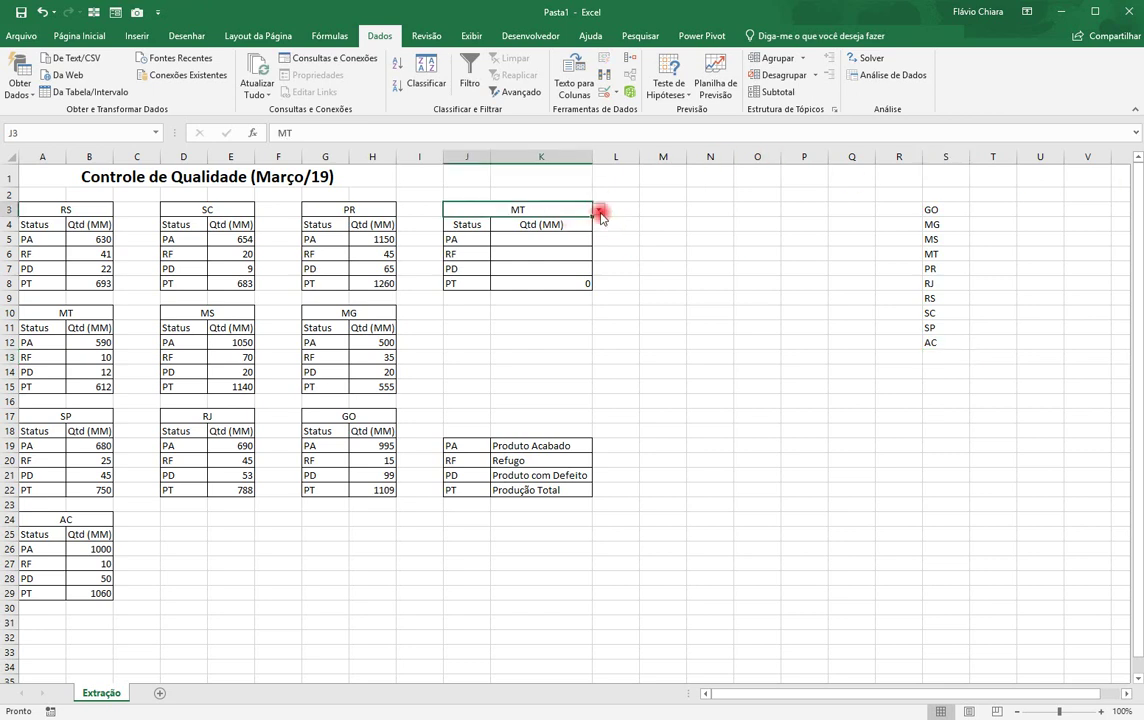
left_click(599, 211)
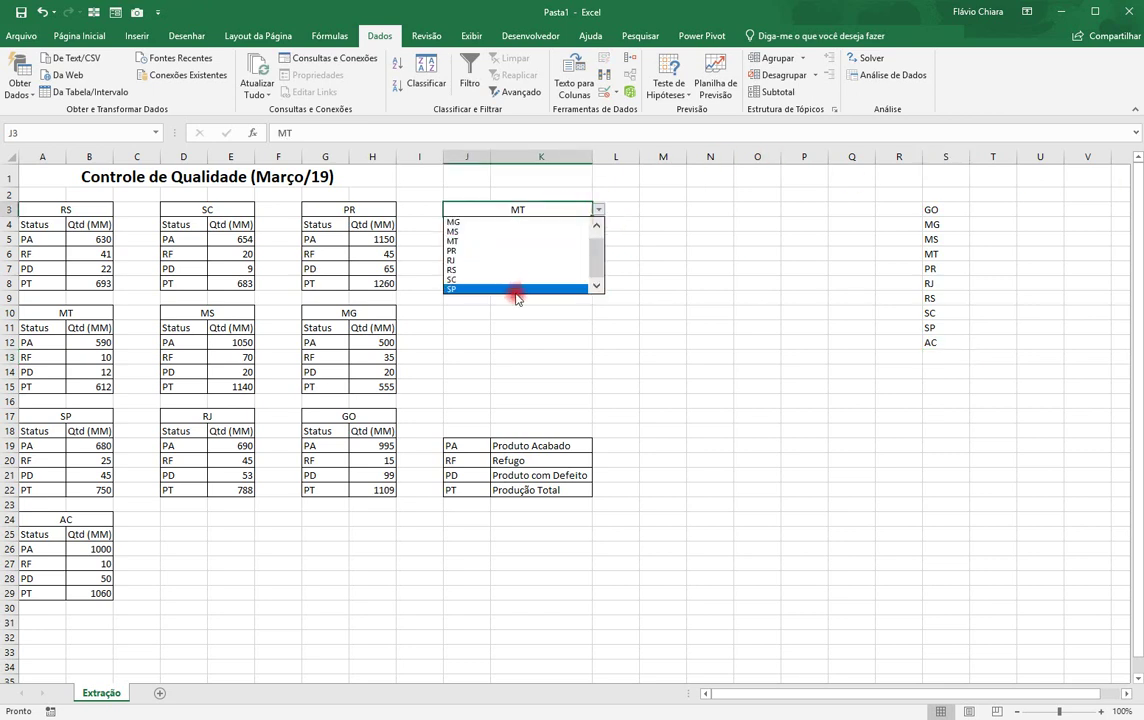
left_click(598, 209)
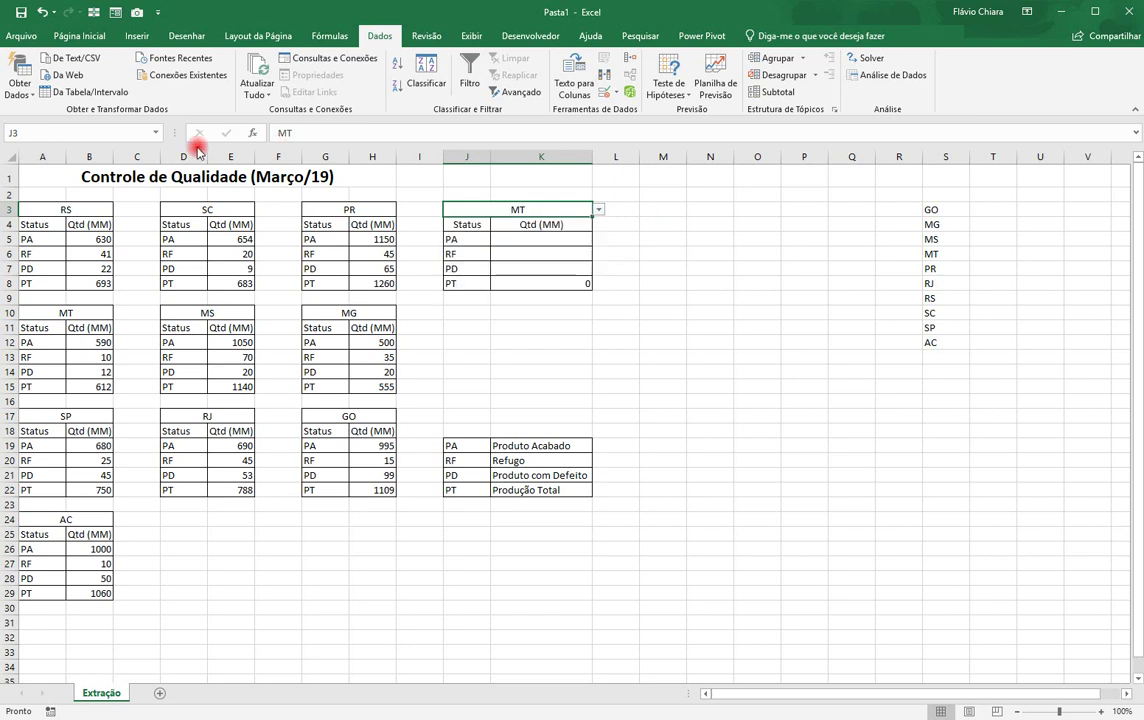
left_click(157, 132)
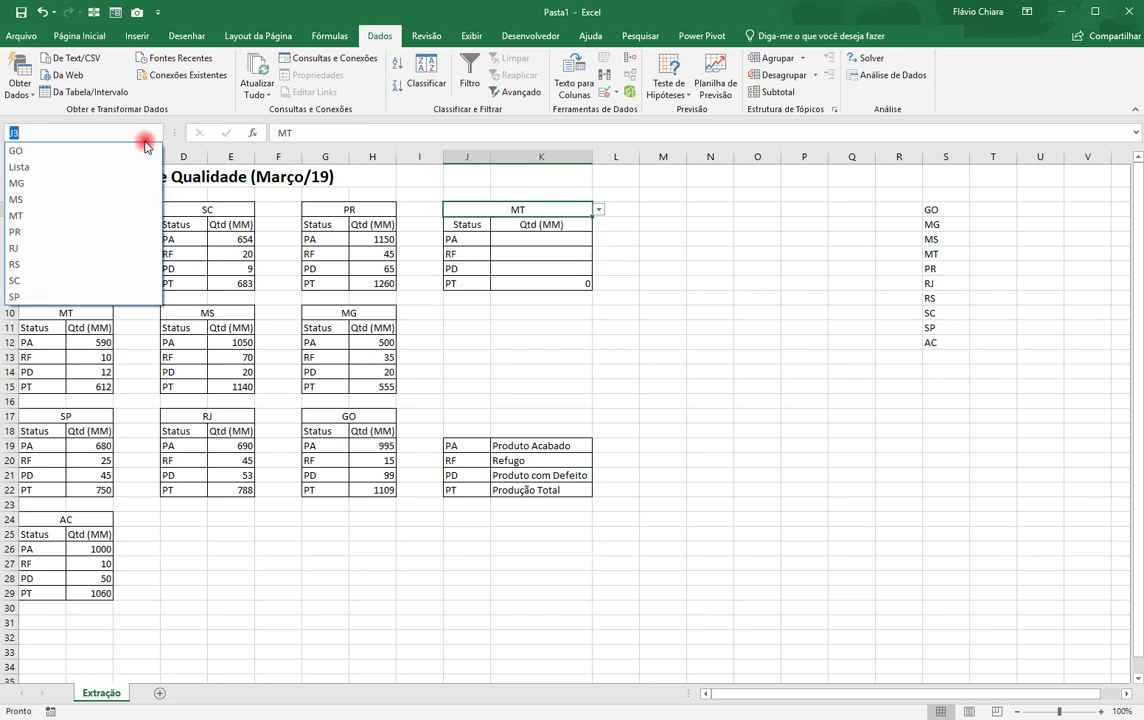
left_click(103, 170)
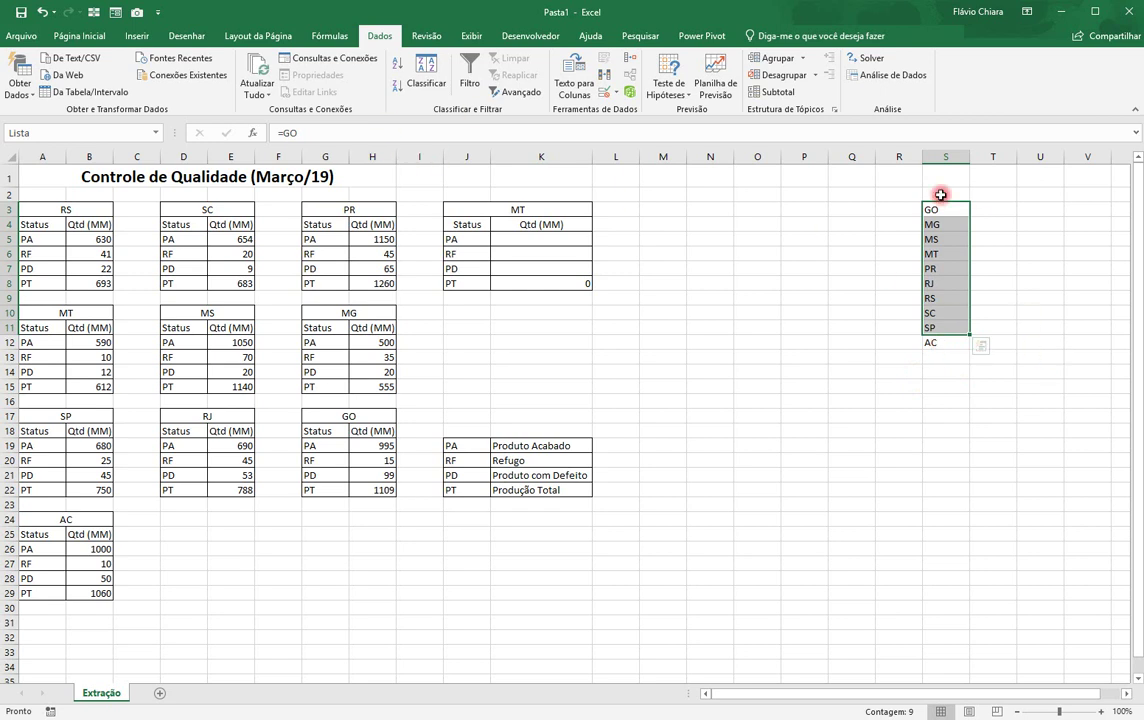
Delete the defined name Lista from the workbook's names.
left_click_drag(941, 208, 948, 342)
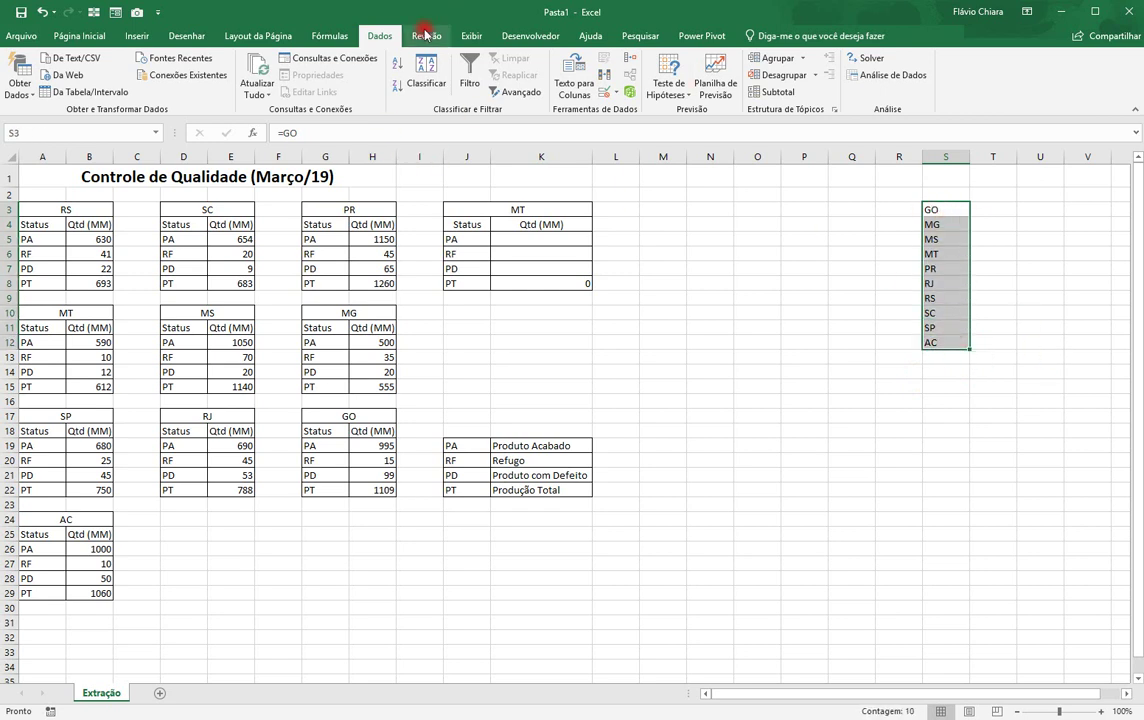
left_click(325, 36)
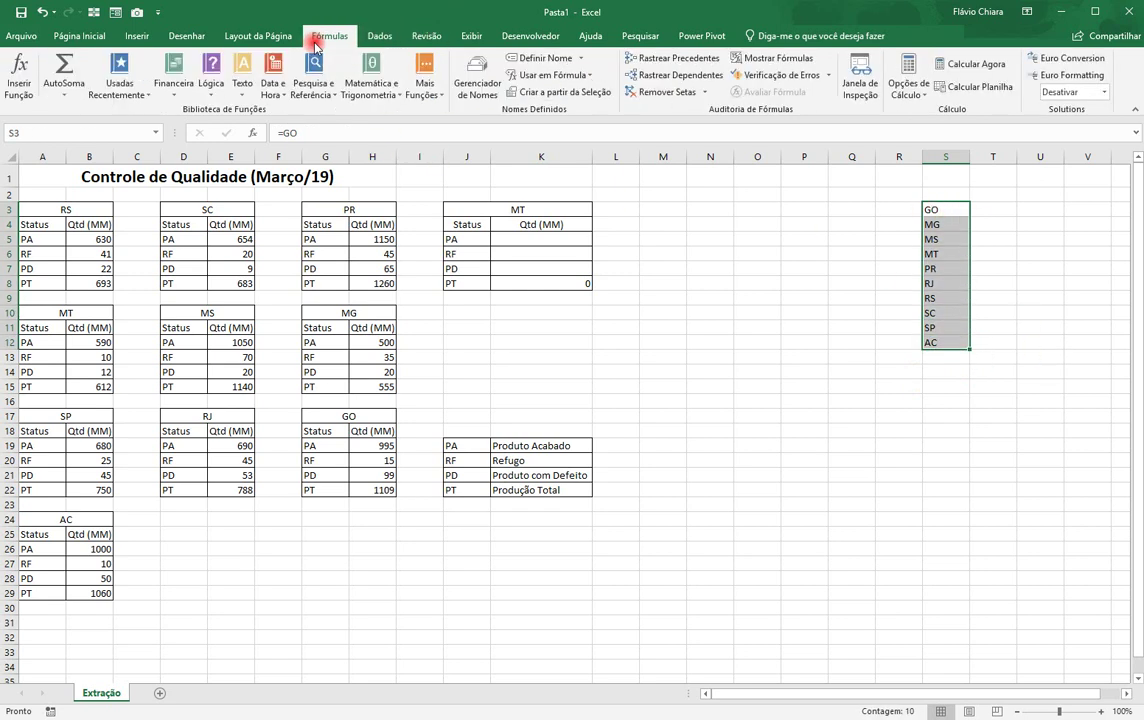
left_click(477, 82)
left_click(612, 395)
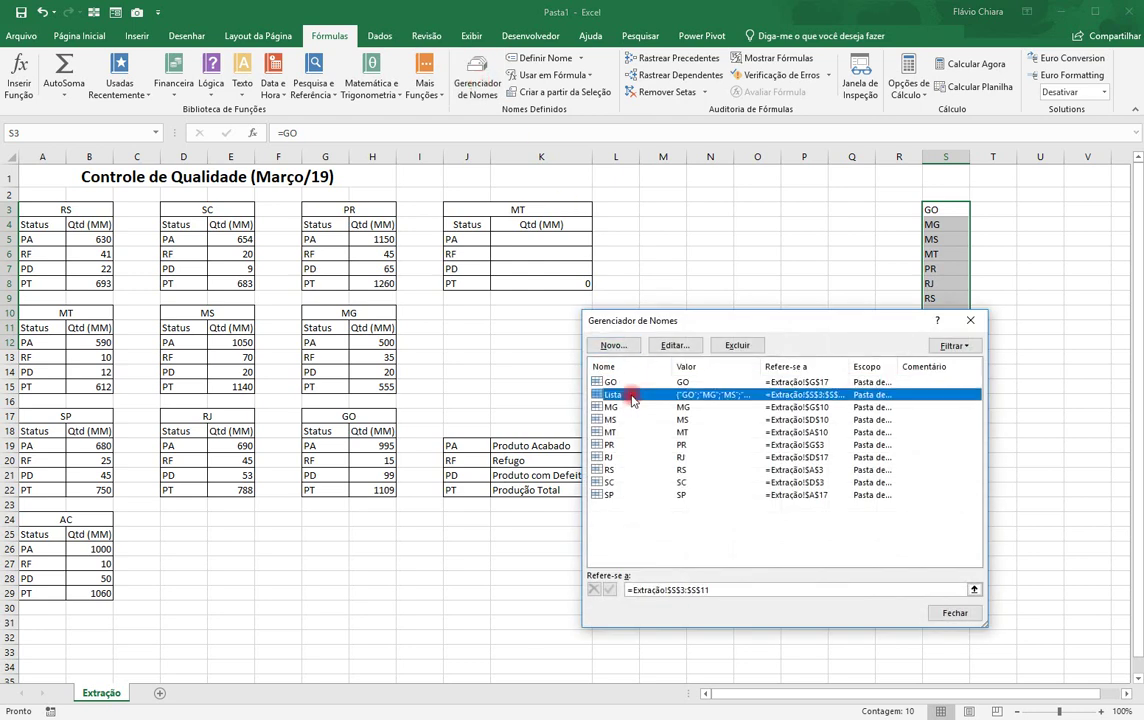
left_click(712, 590)
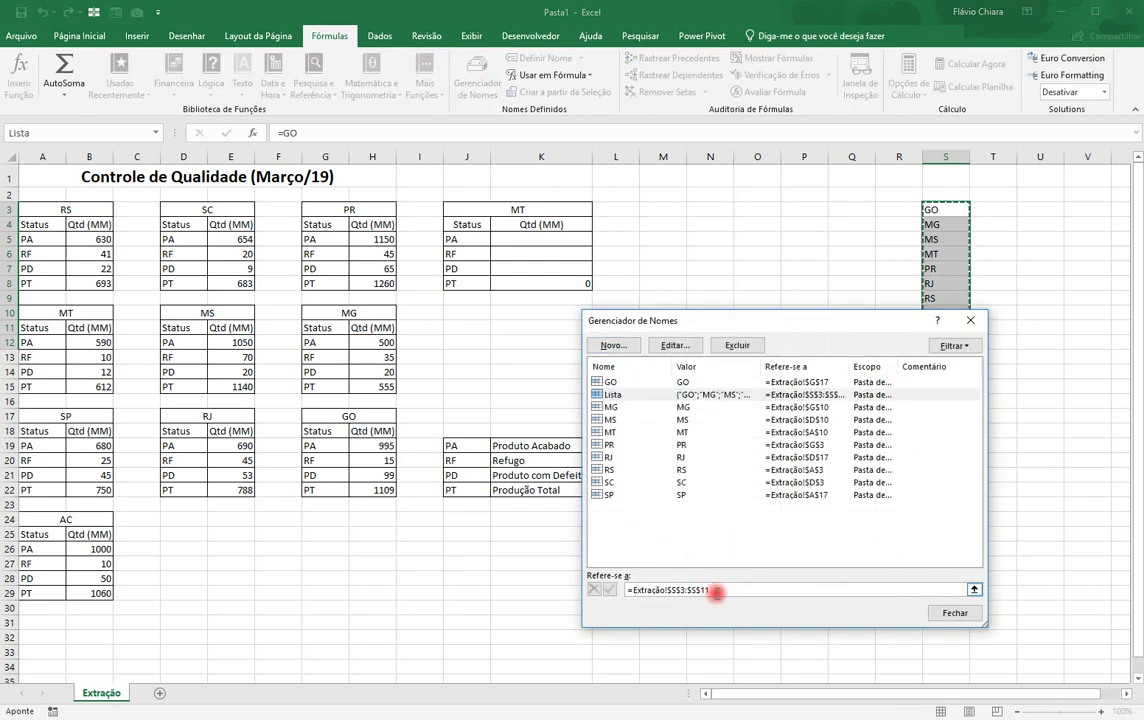
left_click_drag(730, 318, 721, 402)
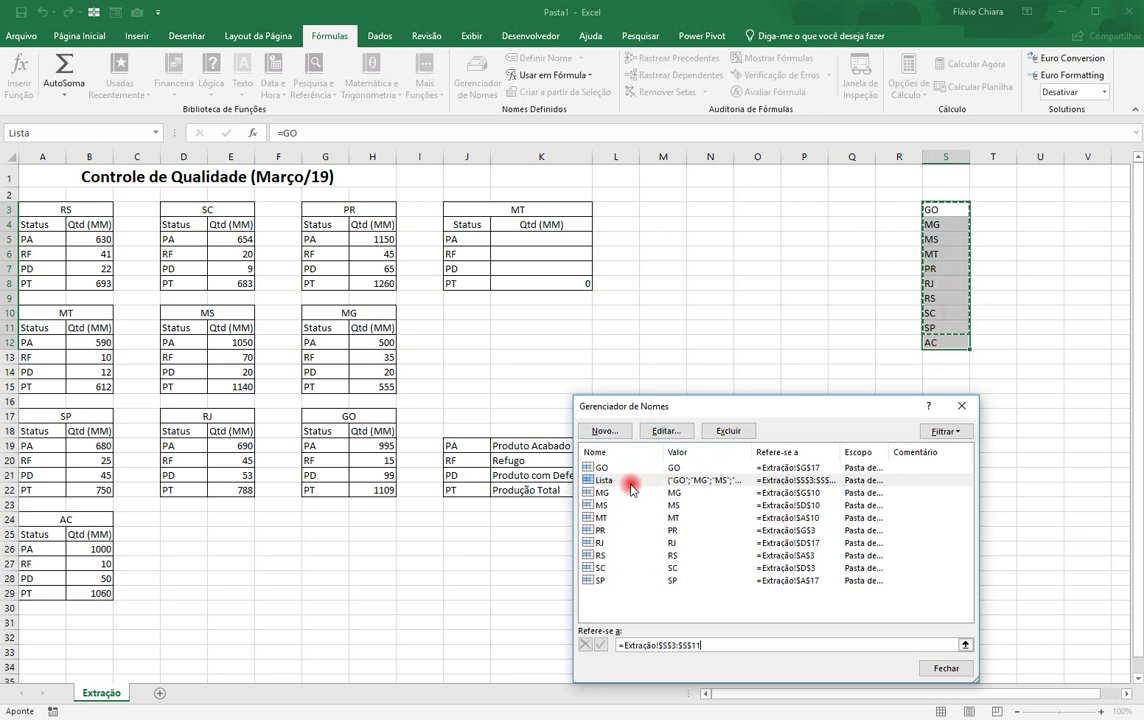
left_click(749, 434)
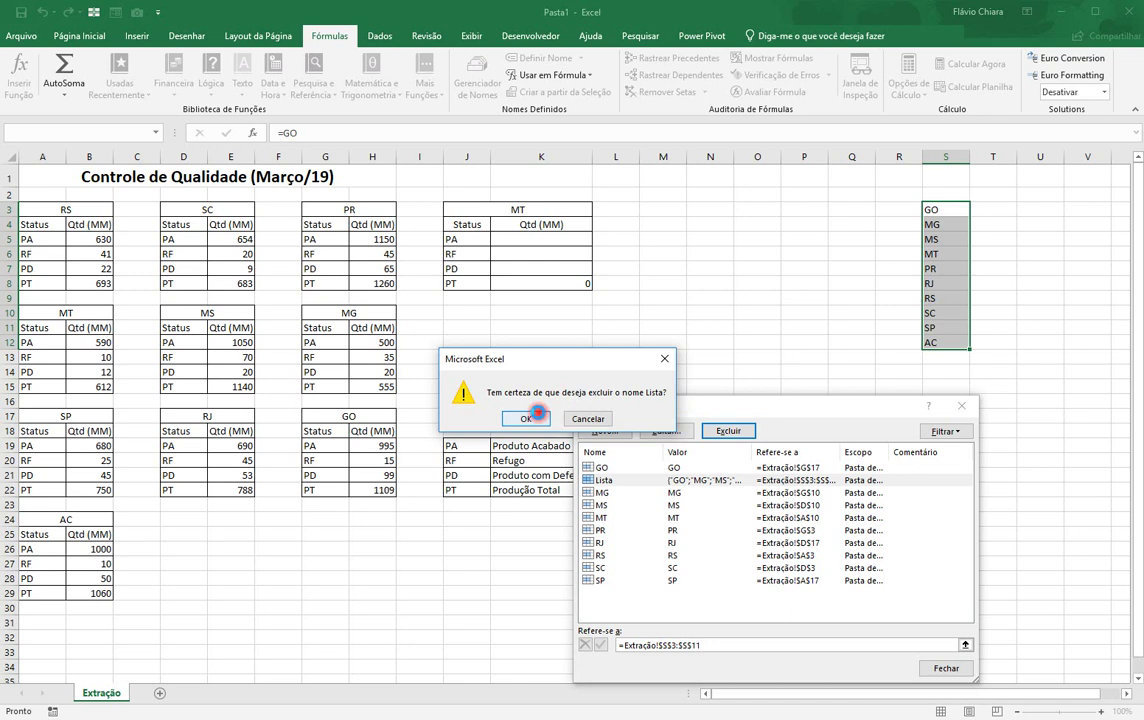
left_click(526, 418)
left_click(946, 667)
left_click(945, 656)
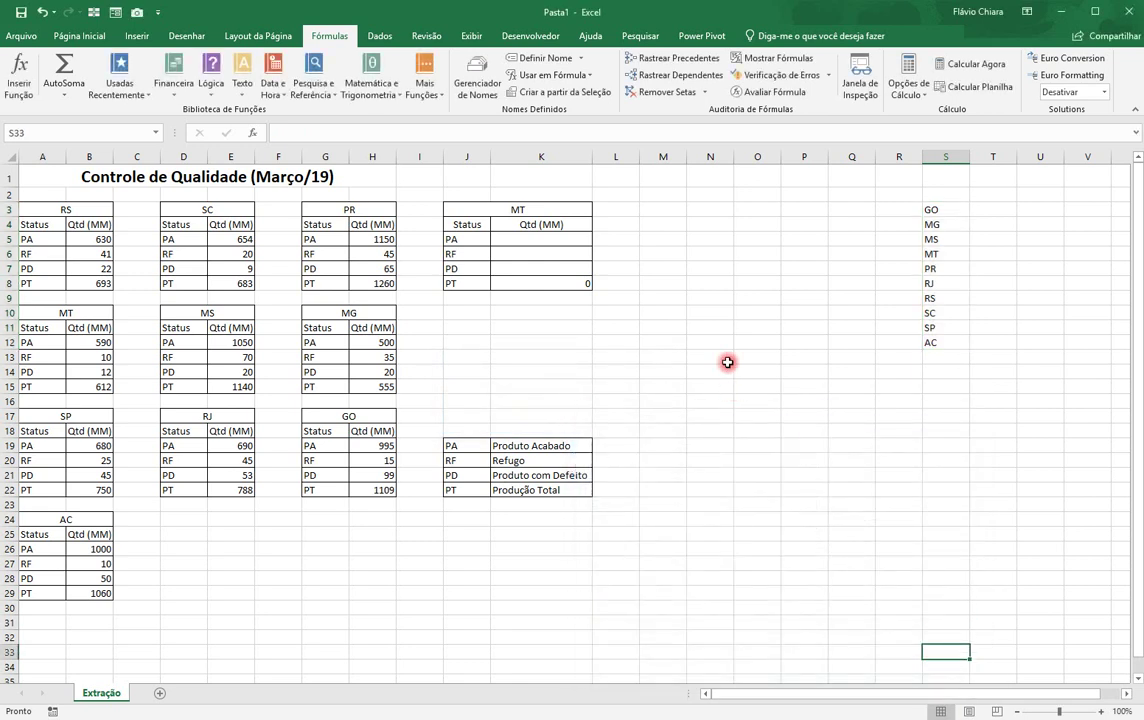
Clear the AC entry from cell S12 below the state list.
left_click(526, 209)
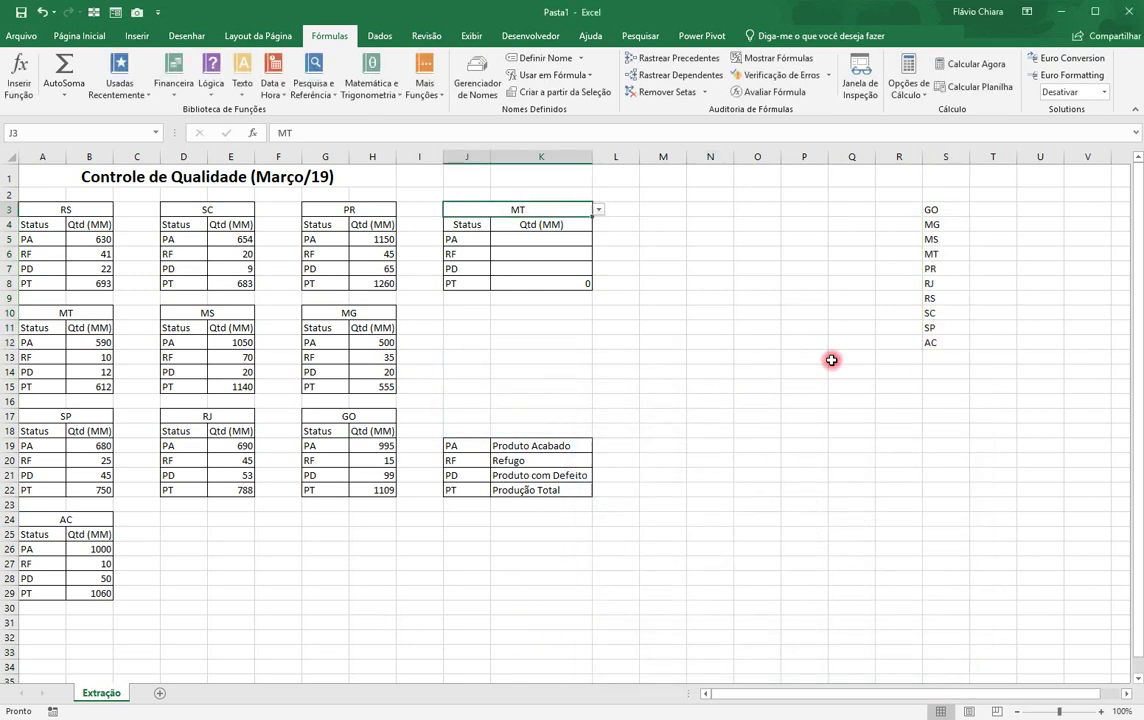
left_click(48, 521)
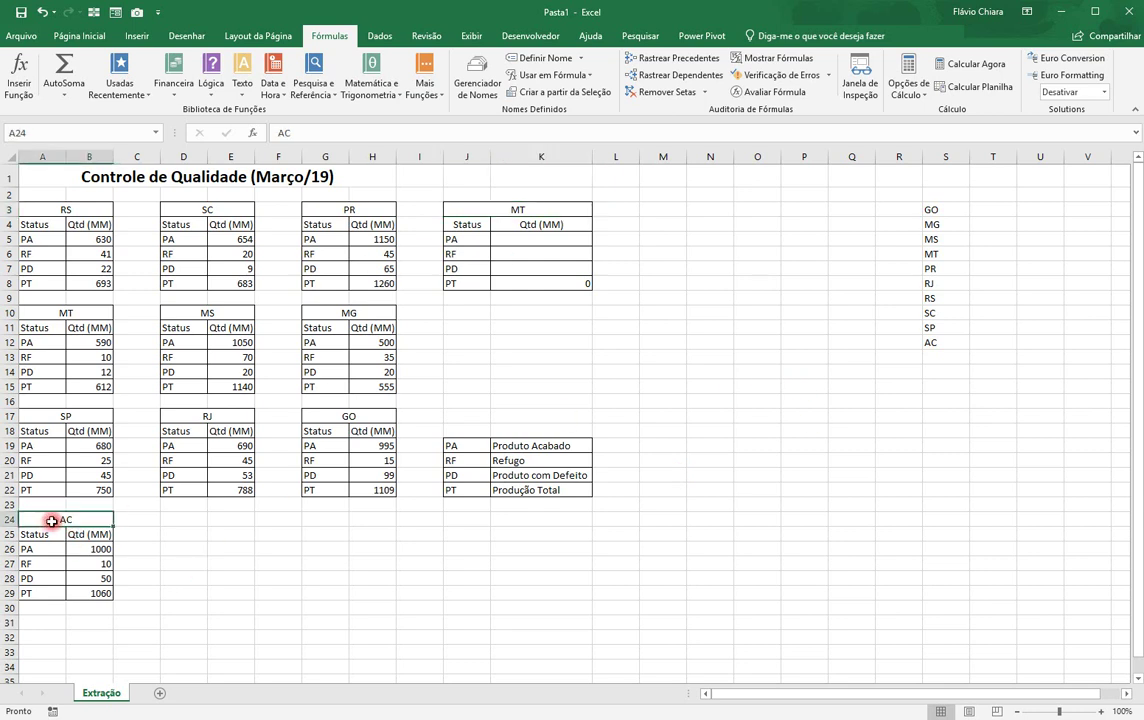
left_click(942, 340)
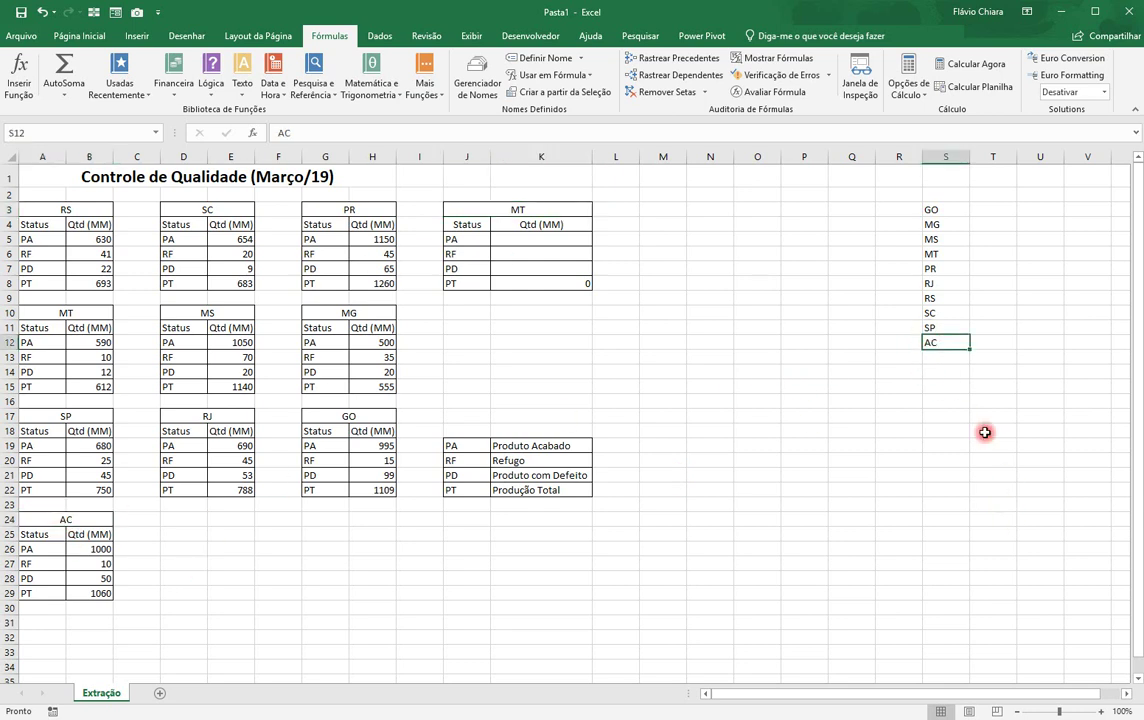
left_click(966, 456)
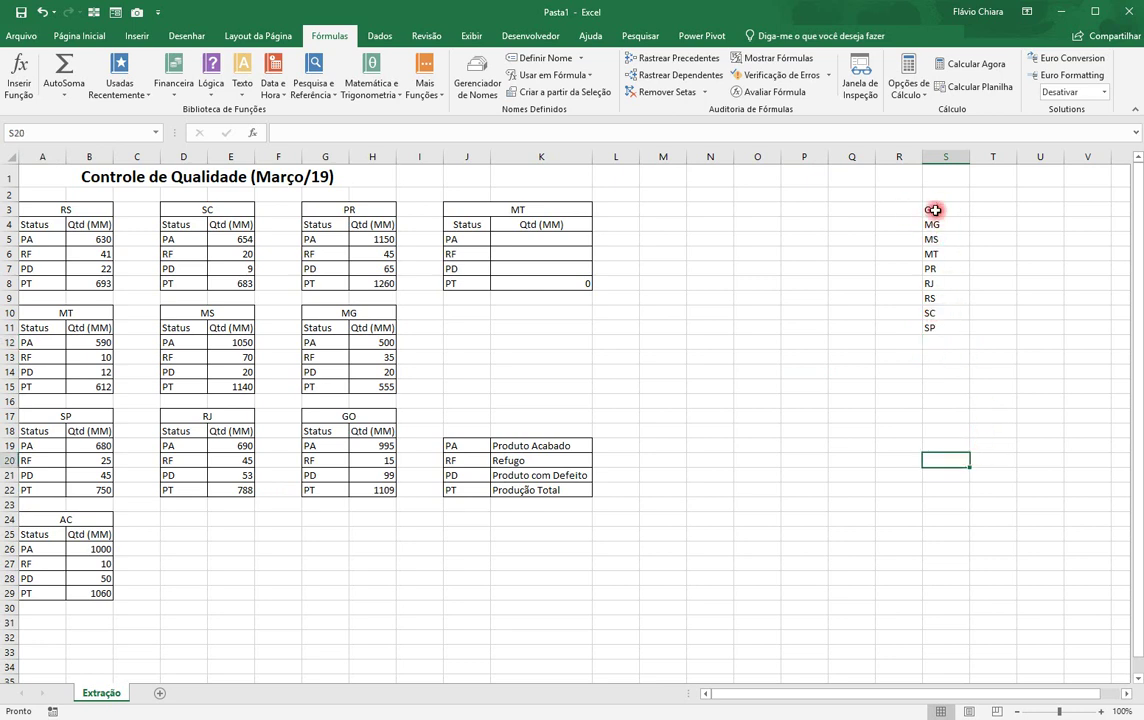
left_click(940, 357)
left_click(940, 372)
left_click(945, 401)
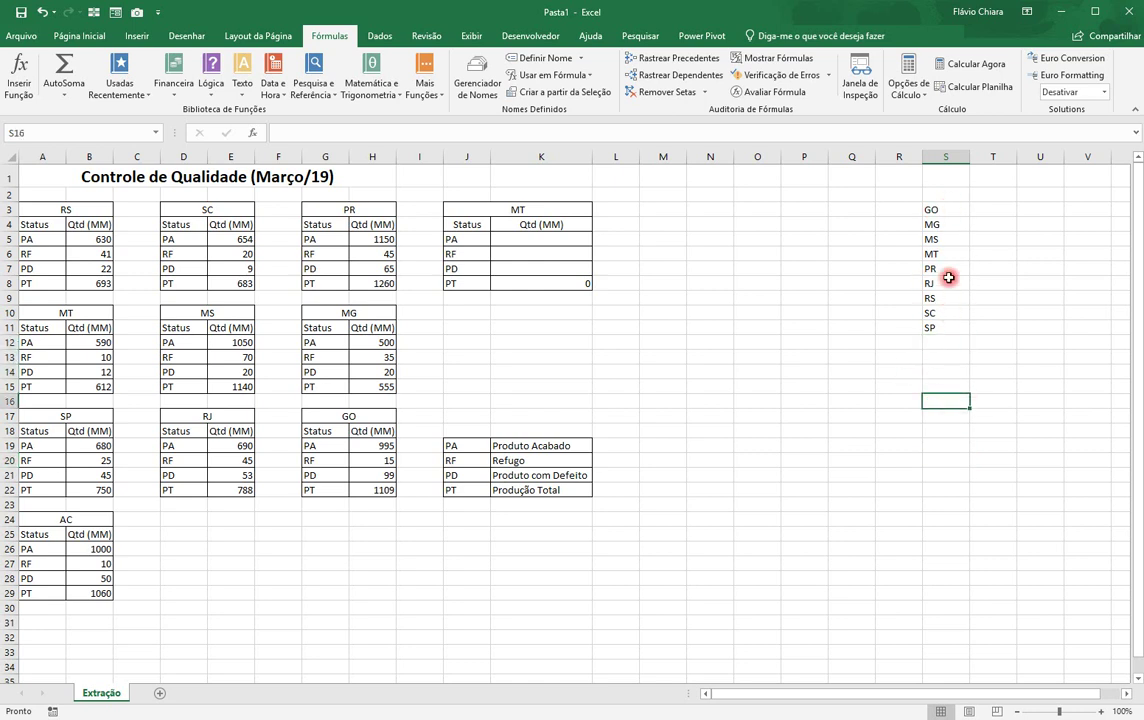
left_click(939, 210)
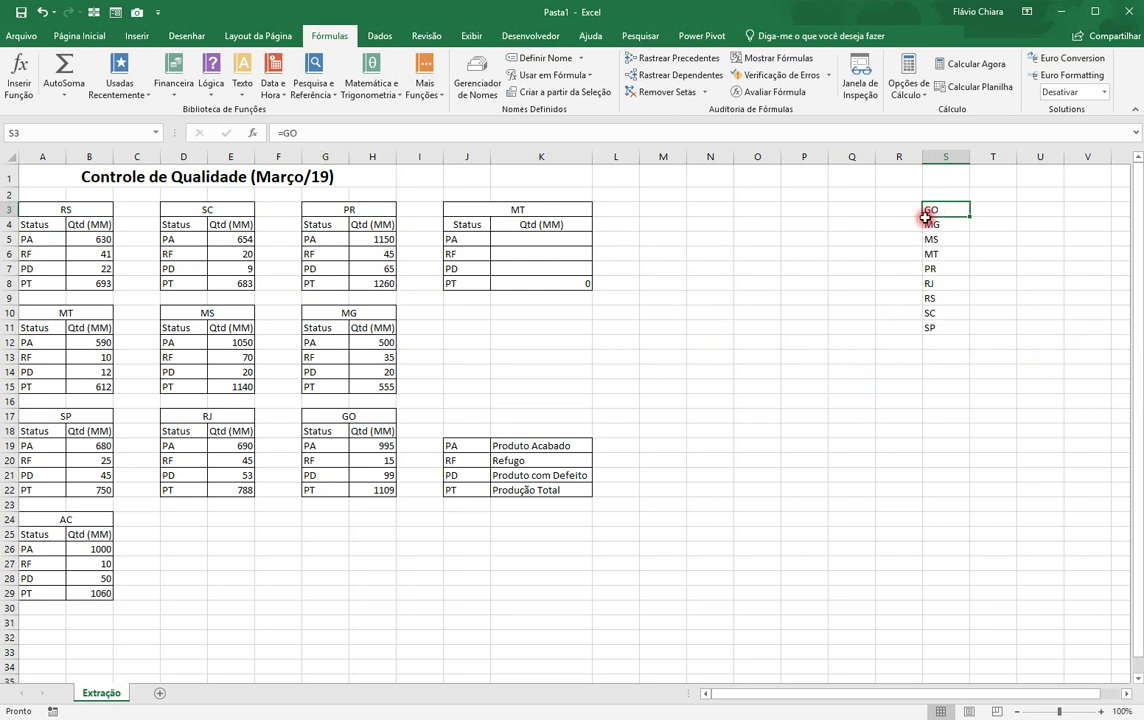
left_click_drag(935, 212, 935, 327)
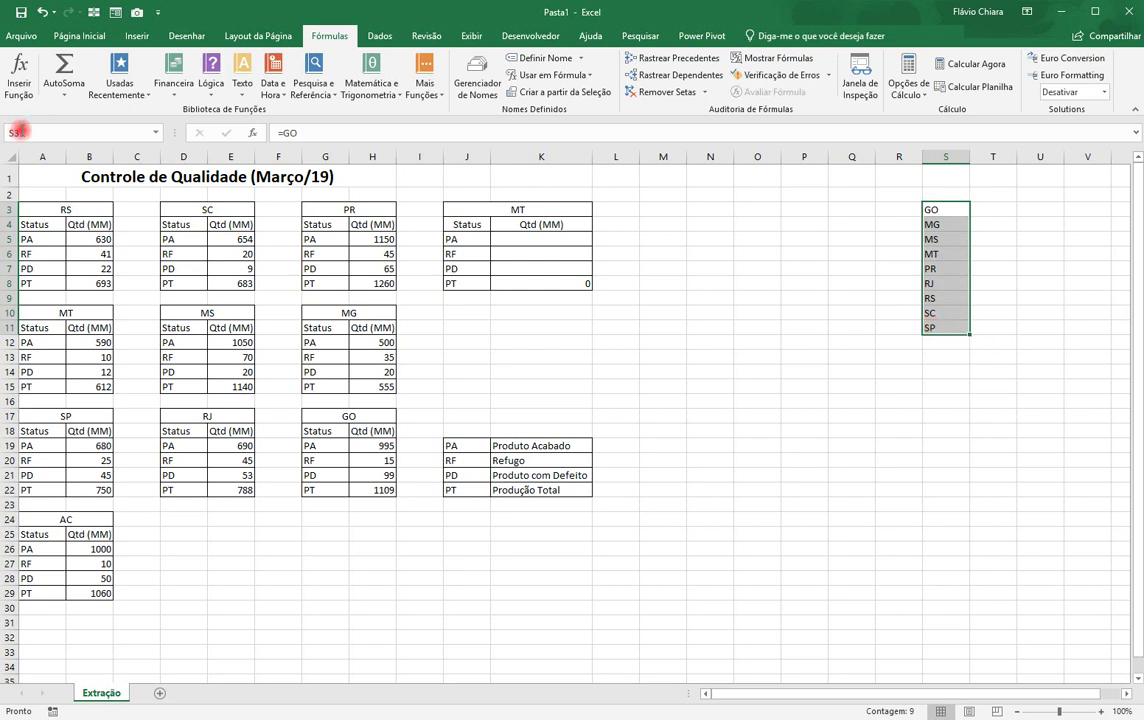
left_click(938, 209)
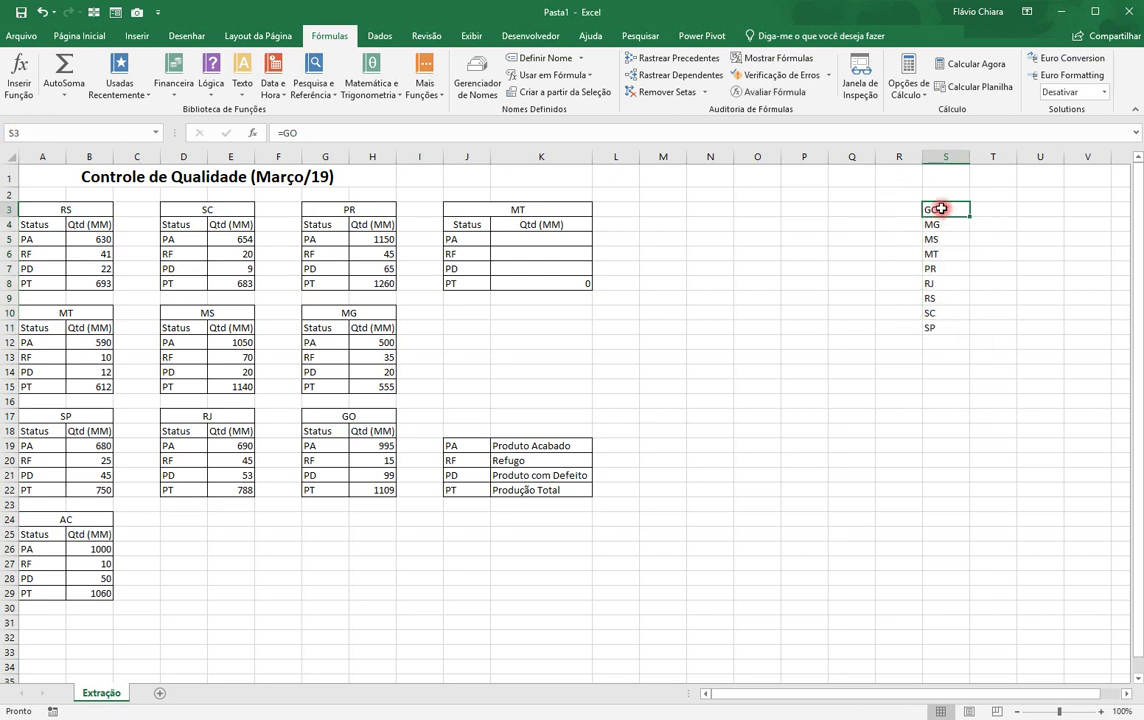
Create a new defined name called Lista with workbook scope, enlarging its definition dialog.
left_click(946, 194)
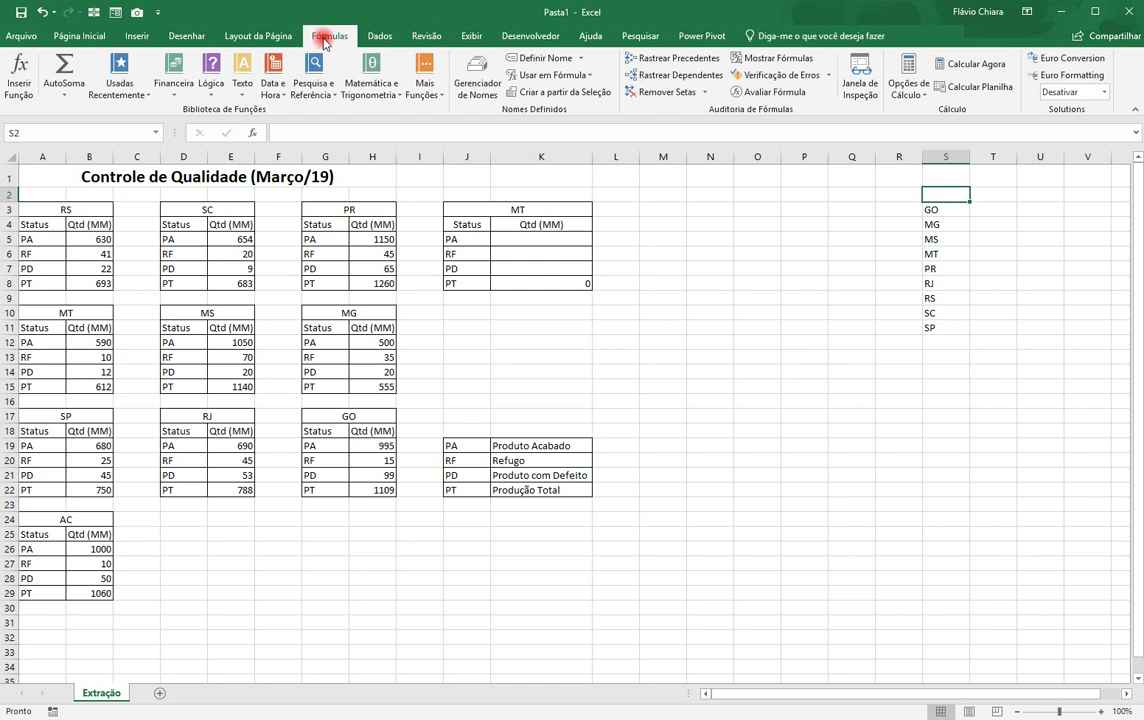
left_click(477, 75)
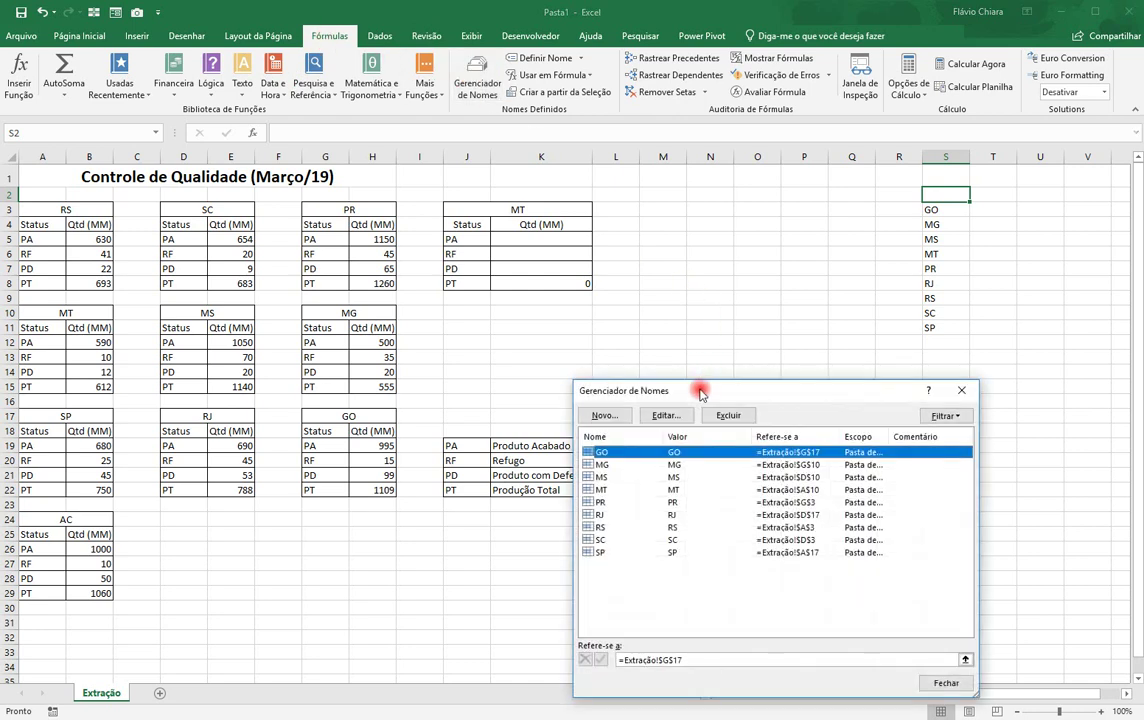
left_click_drag(703, 393, 528, 328)
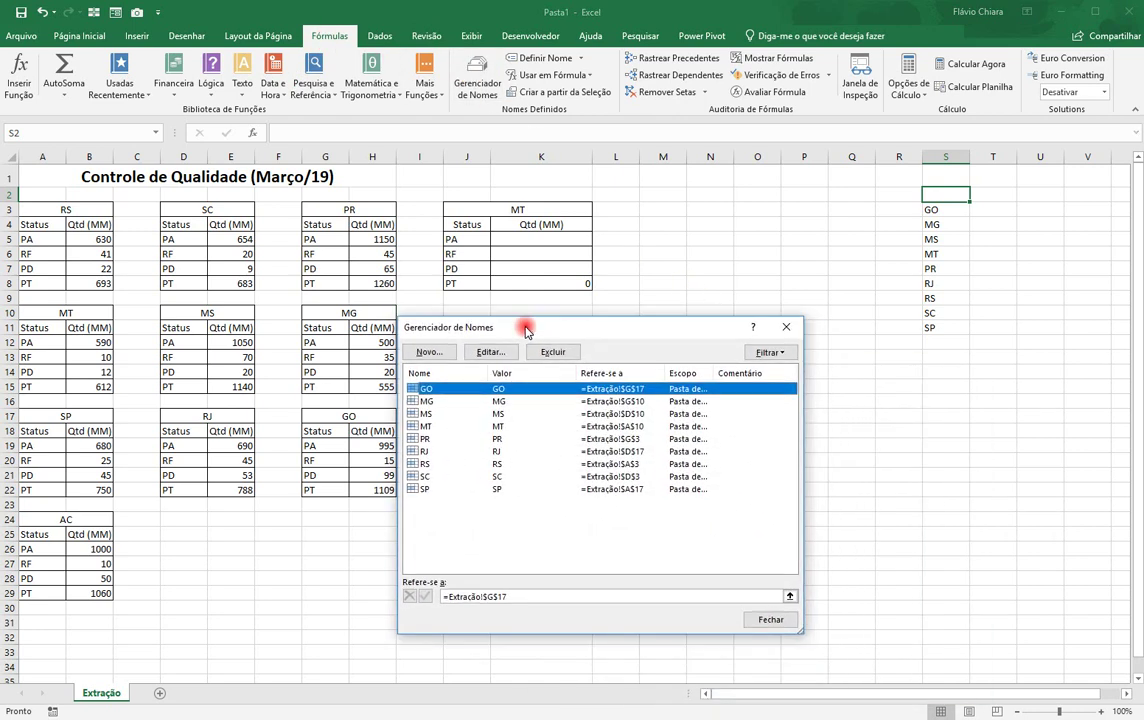
left_click(440, 354)
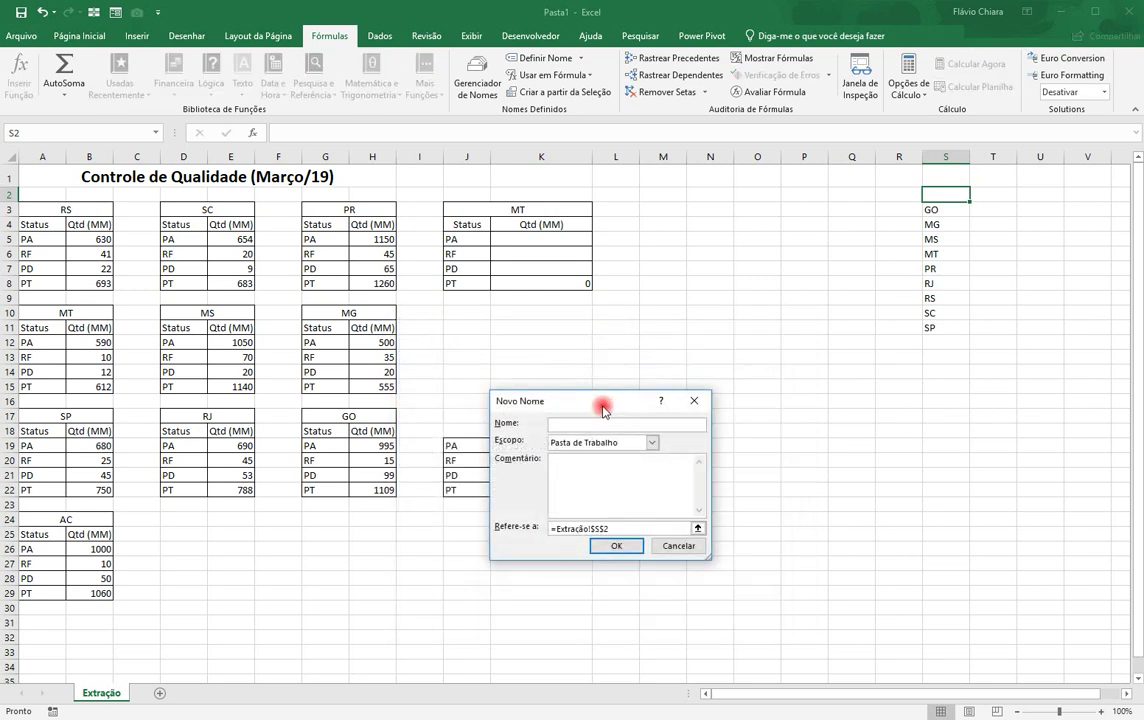
left_click_drag(602, 401, 670, 350)
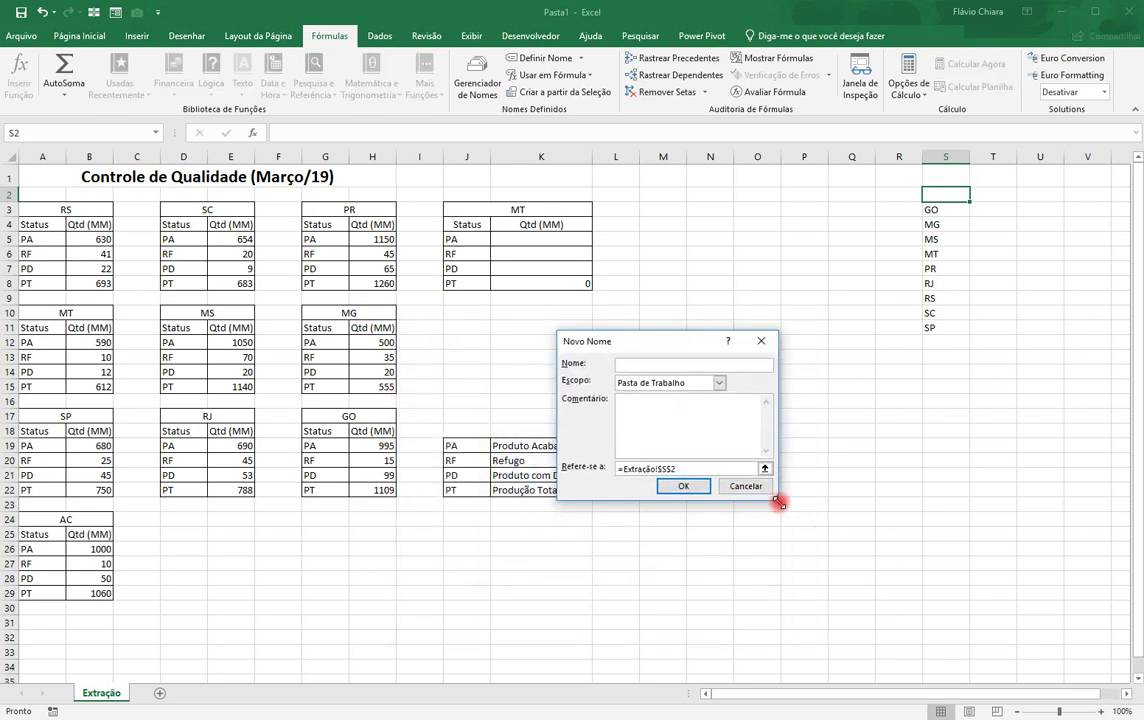
left_click_drag(776, 498, 930, 534)
left_click_drag(827, 345, 861, 404)
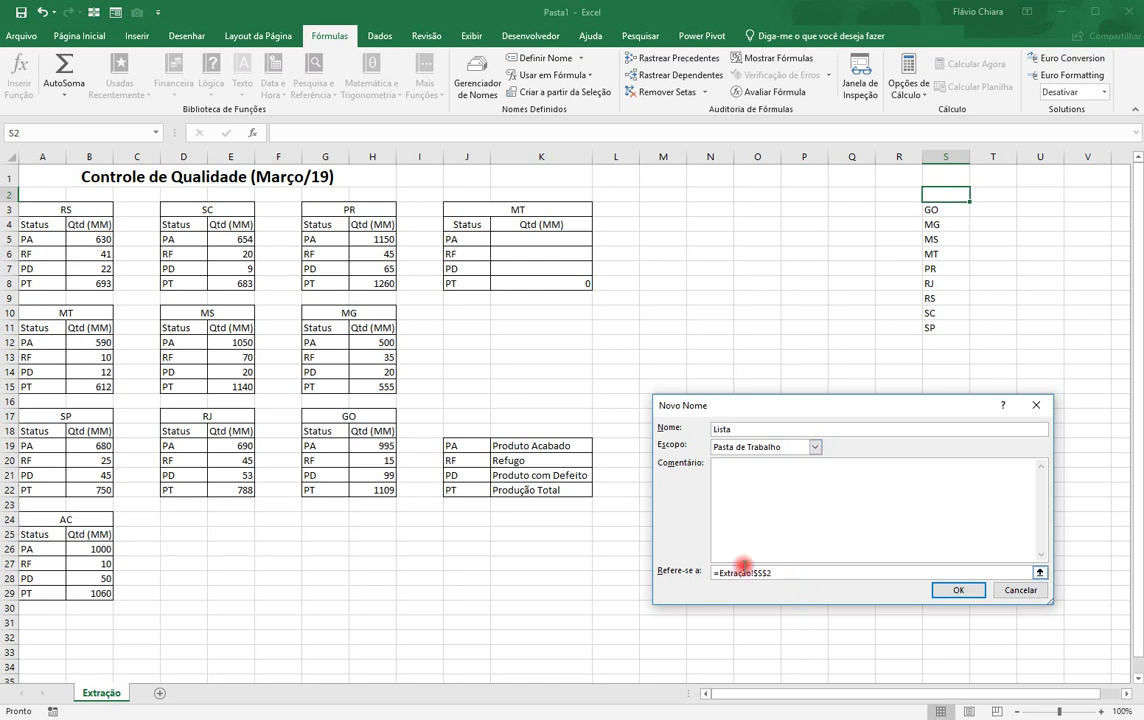
Replace the reference of the new name Lista with the start of a DESLOC formula: base Extração!$S$2, 1 row down, 0 columns across.
left_click(797, 572)
key("Delete")
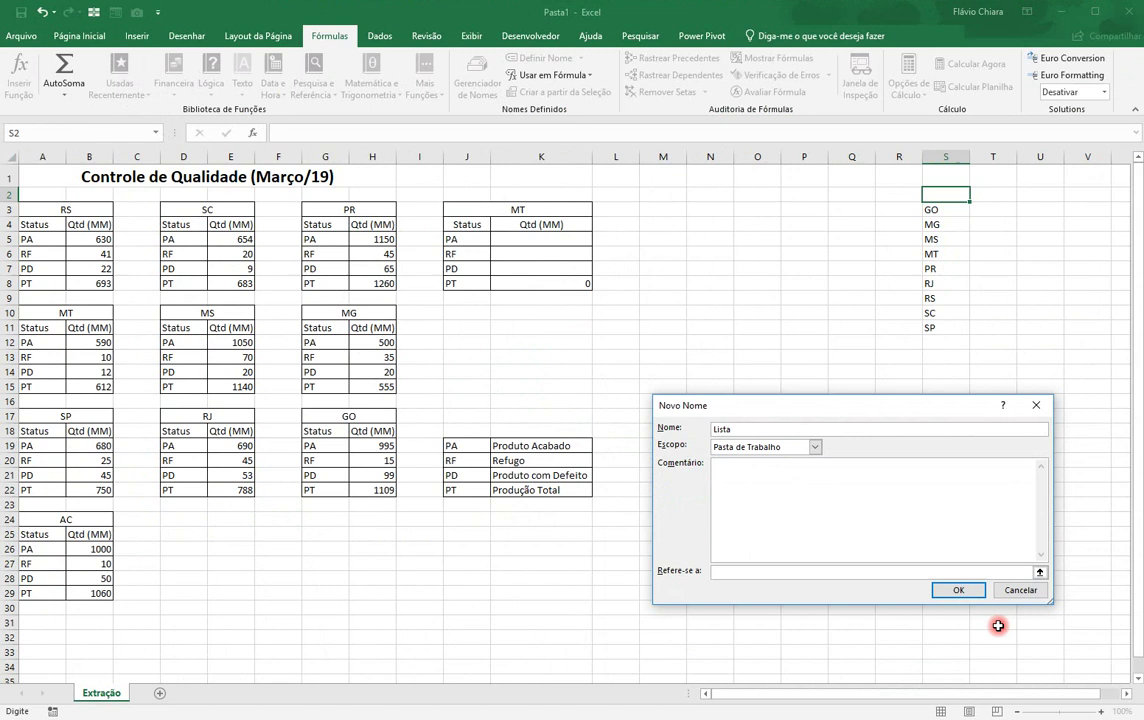
left_click(753, 572)
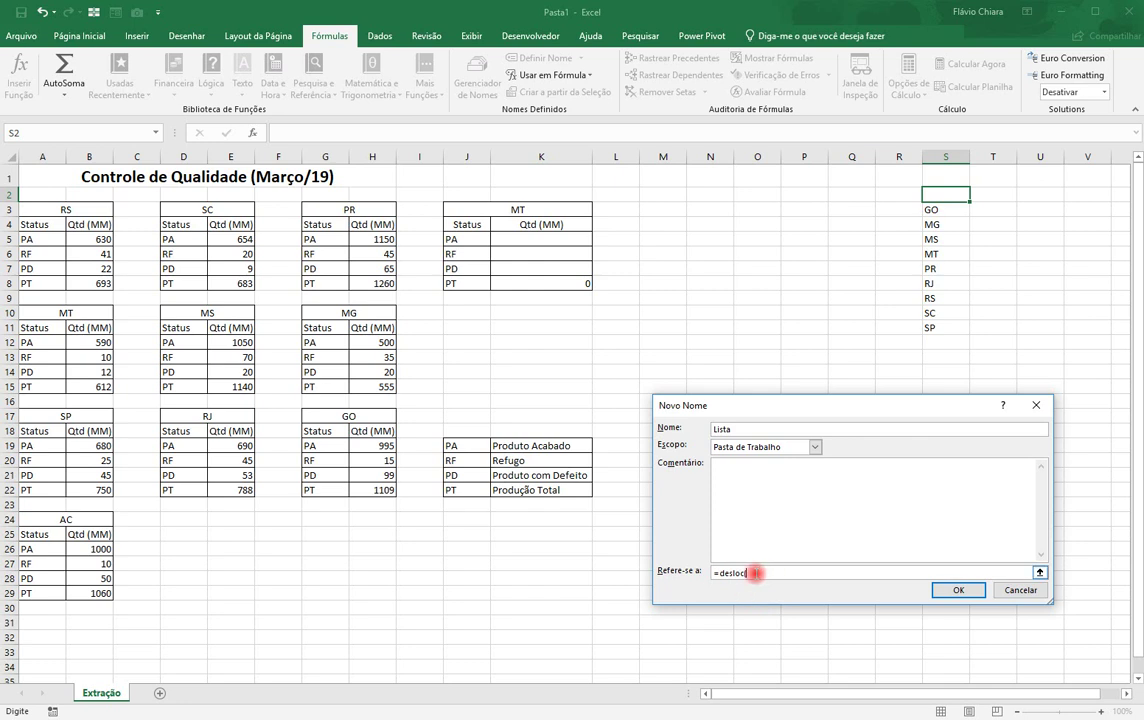
left_click(942, 195)
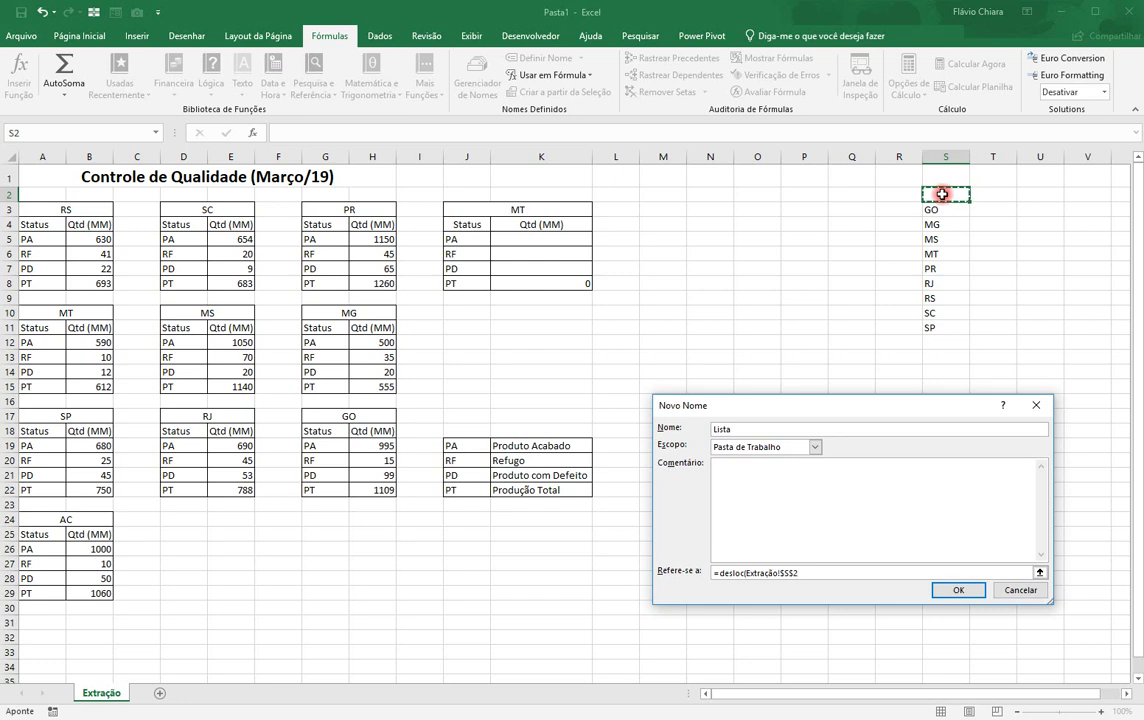
type(";1;0;")
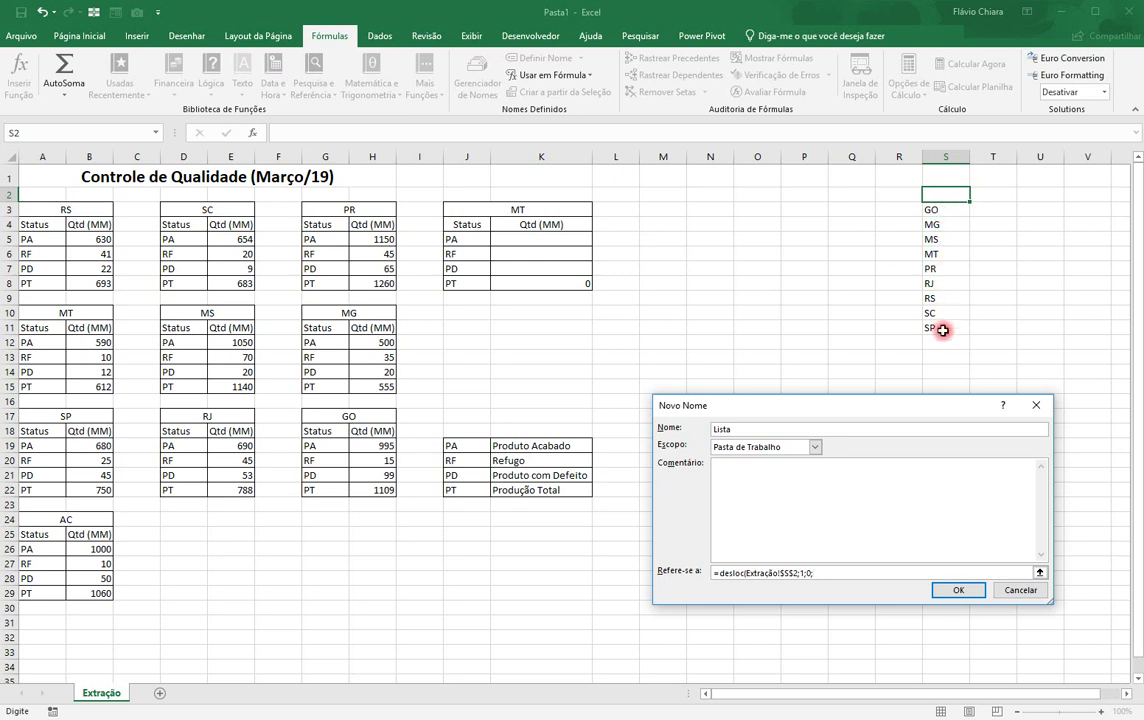
Complete the DESLOC formula with height CONT.VALORES(Extração!$S$3:$S$32) and width 1, and save the name Lista.
left_click_drag(948, 407, 793, 350)
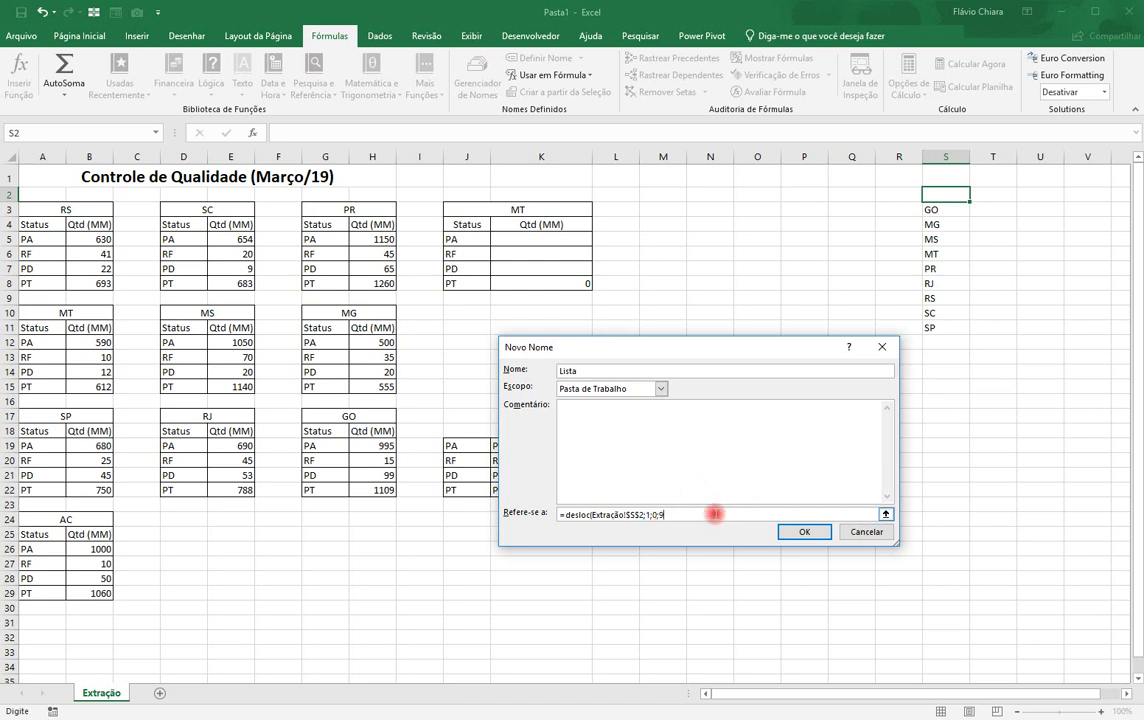
type("cont.valores(")
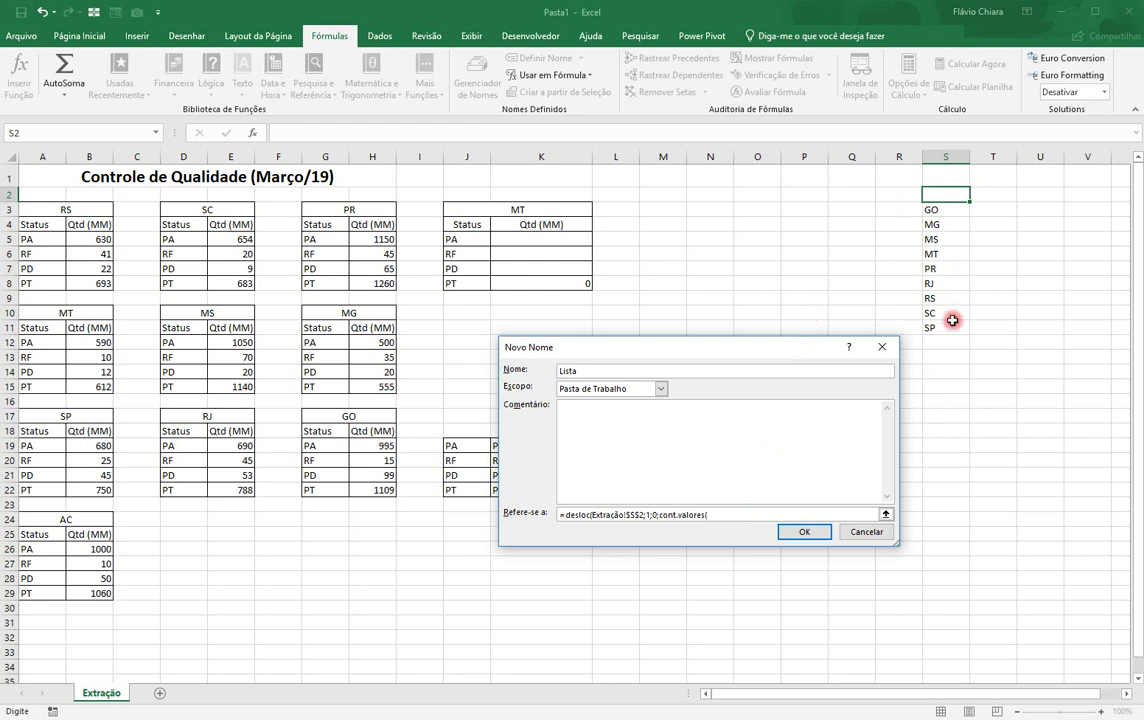
left_click_drag(947, 209, 931, 596)
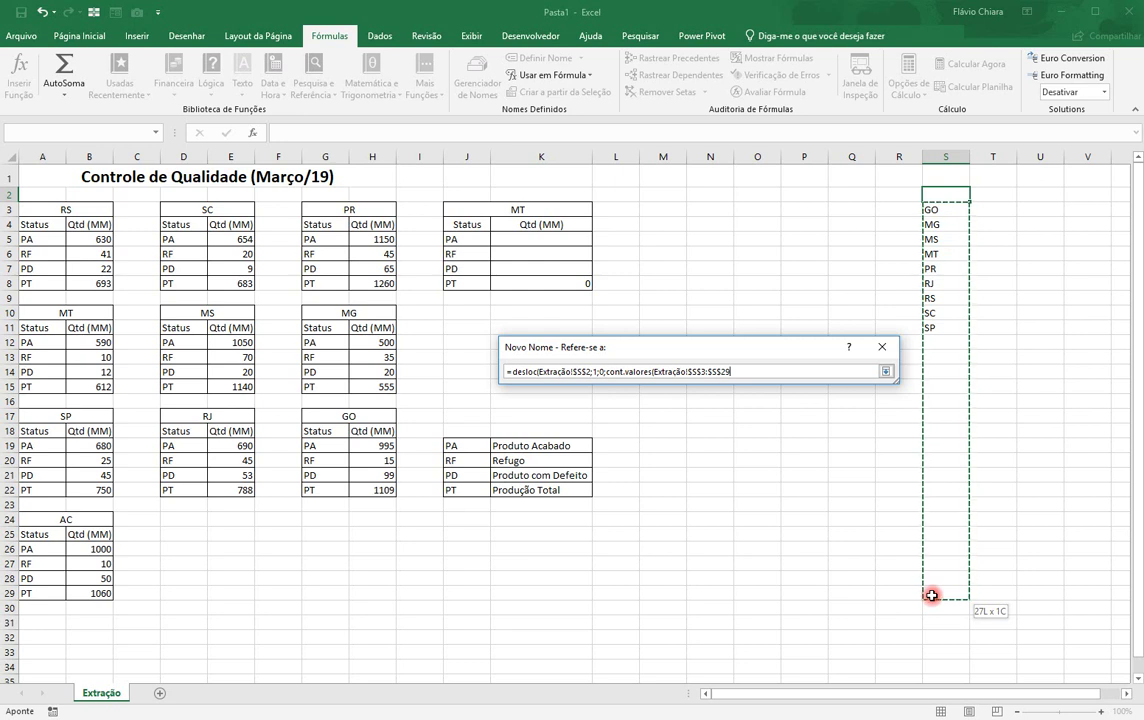
left_click_drag(931, 596, 933, 606)
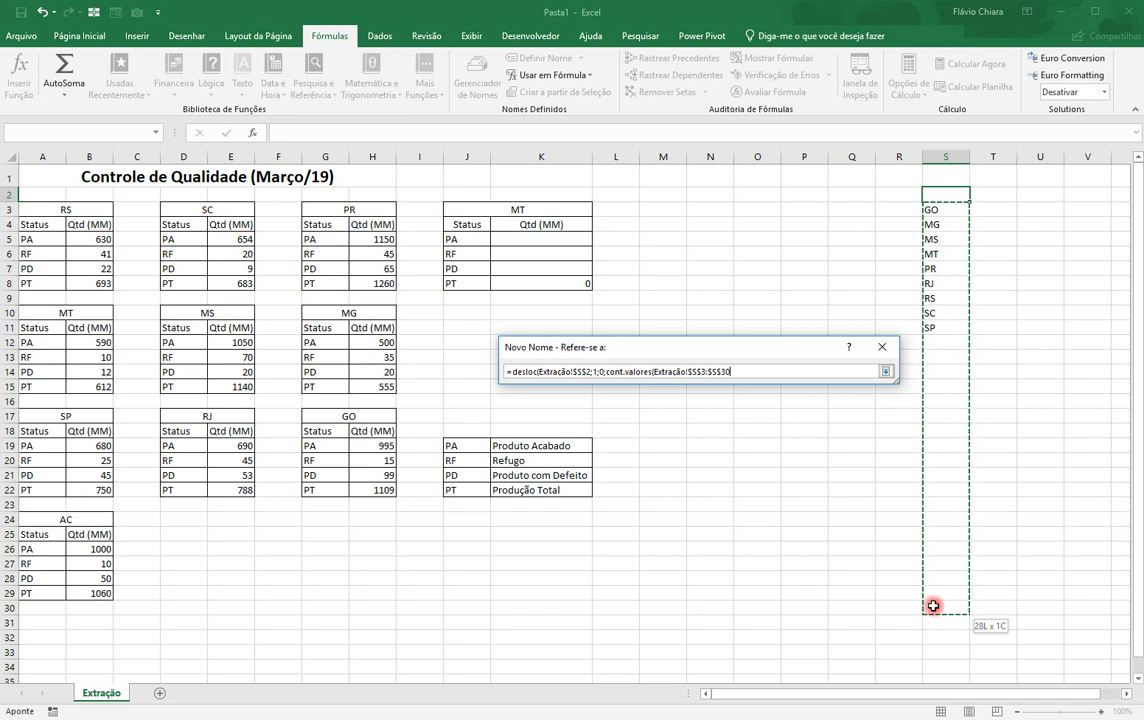
left_click_drag(933, 614, 933, 632)
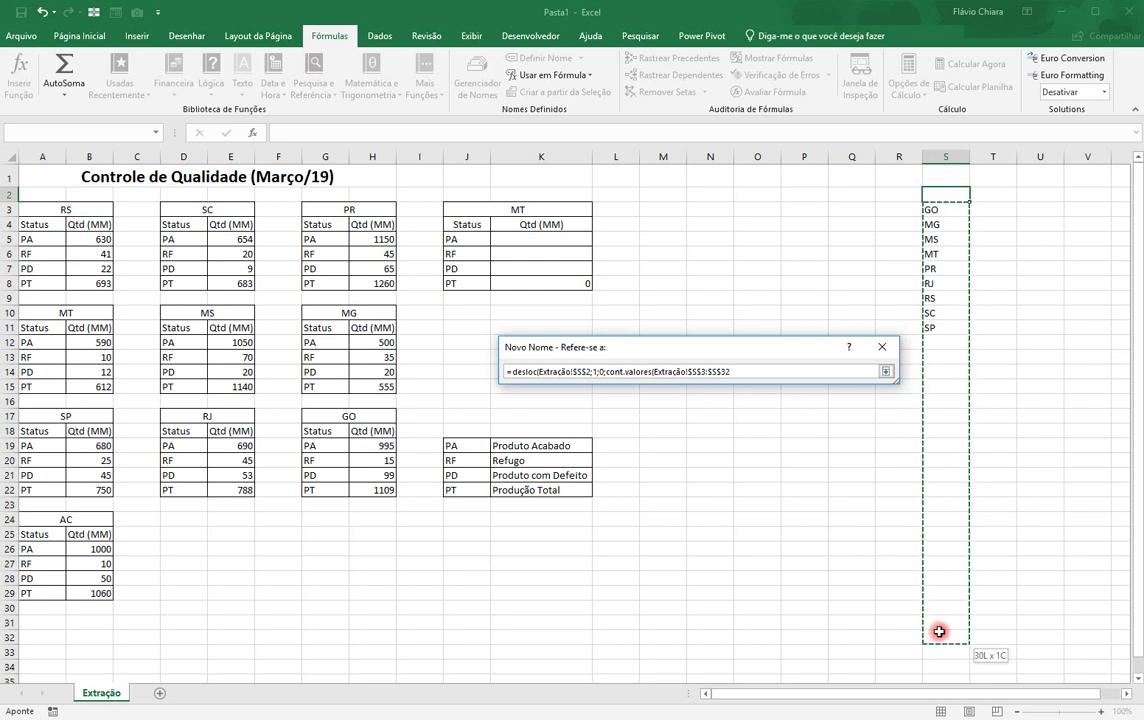
left_click_drag(939, 632, 939, 632)
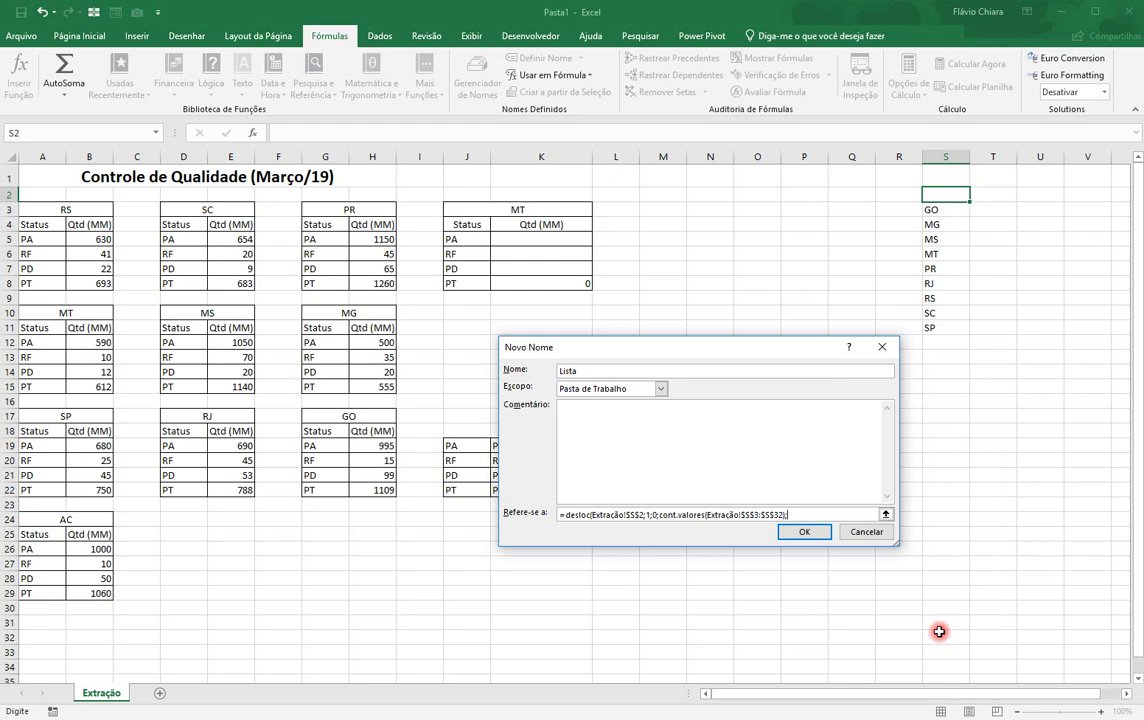
type("1)")
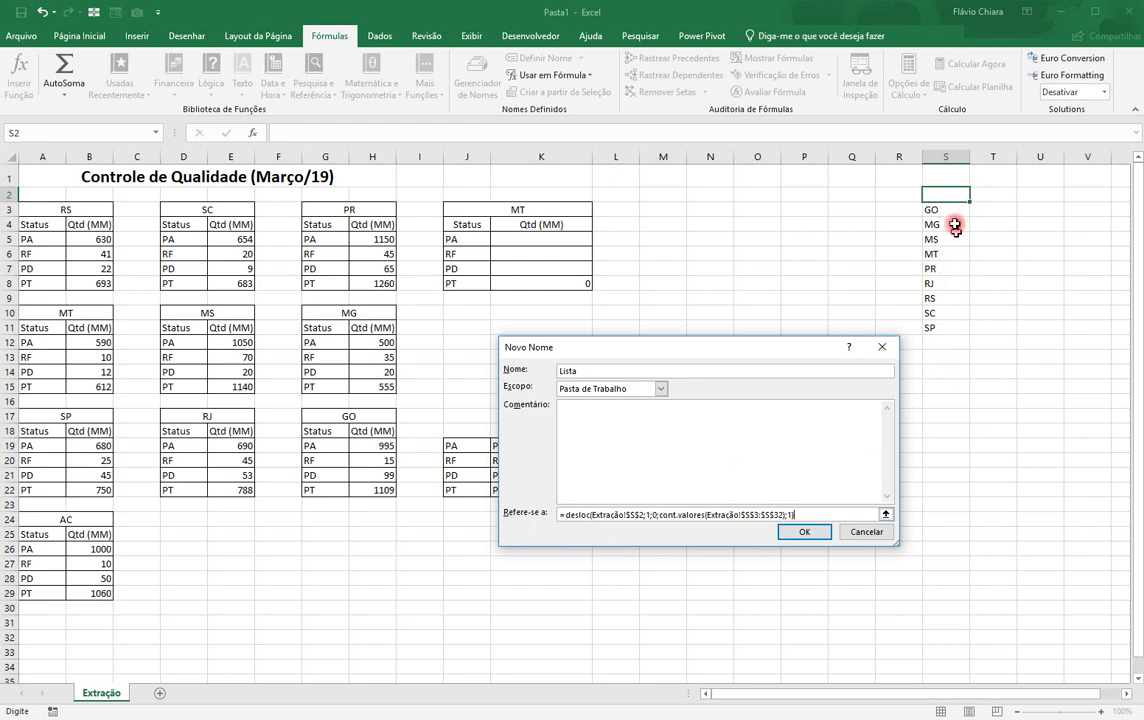
left_click(804, 532)
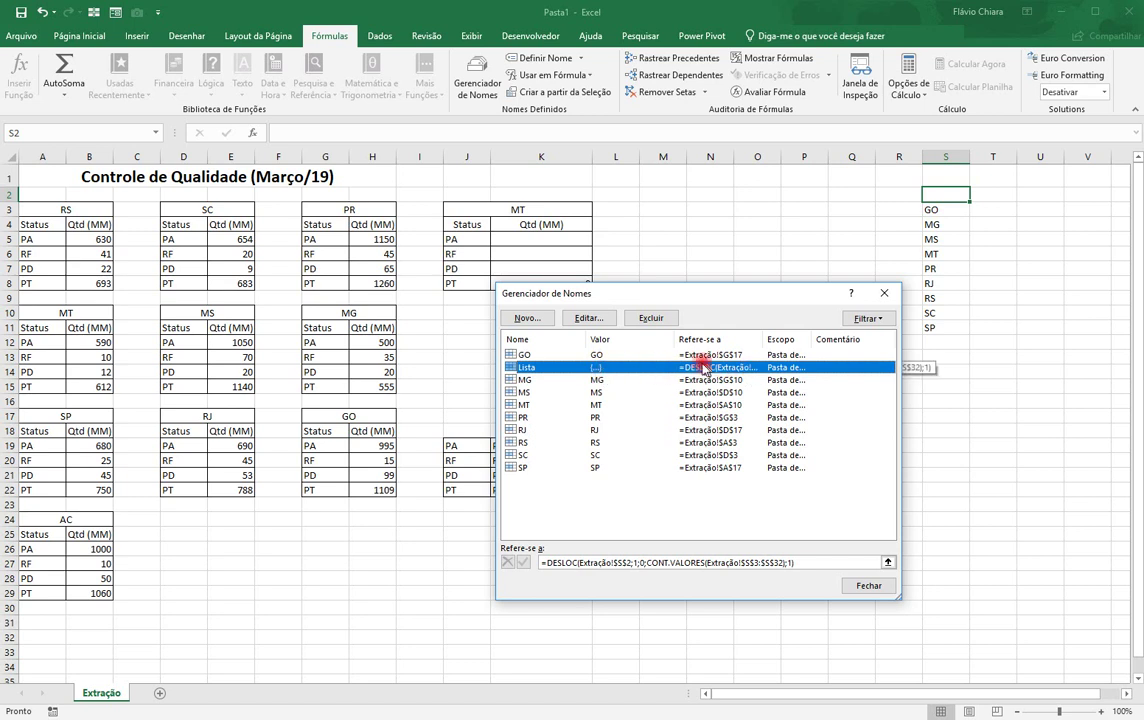
left_click(862, 584)
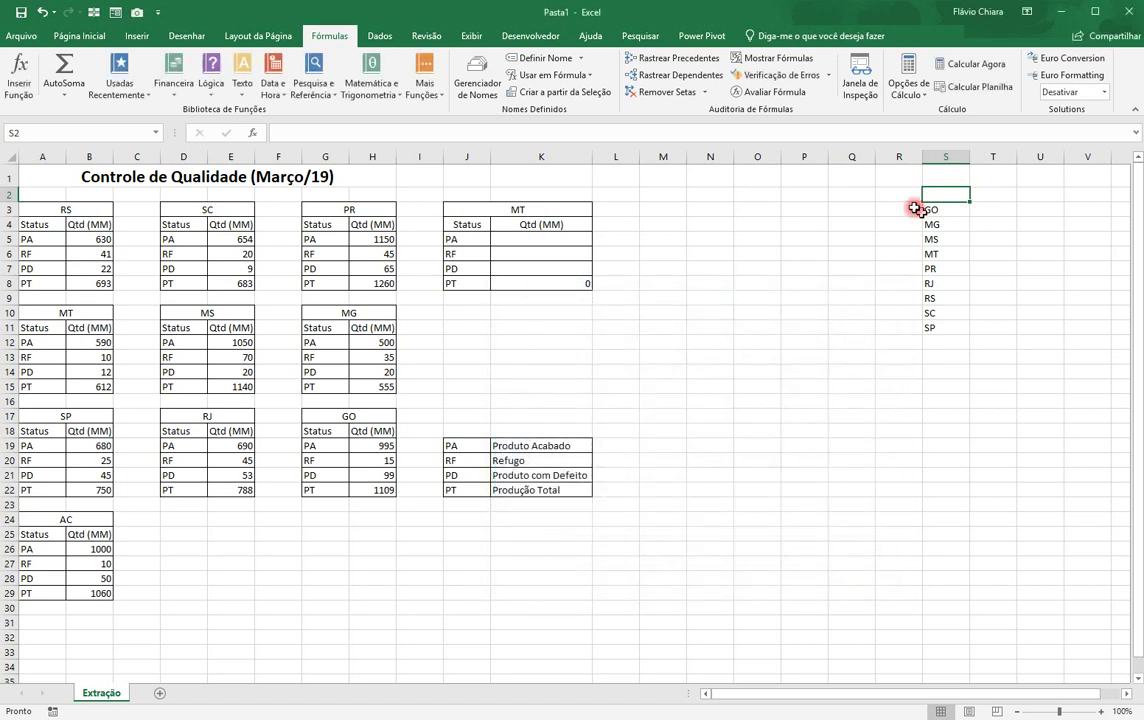
Check which states the J3 drop-down list offers with the new definition of Lista.
left_click(517, 209)
left_click(598, 209)
left_click(576, 264)
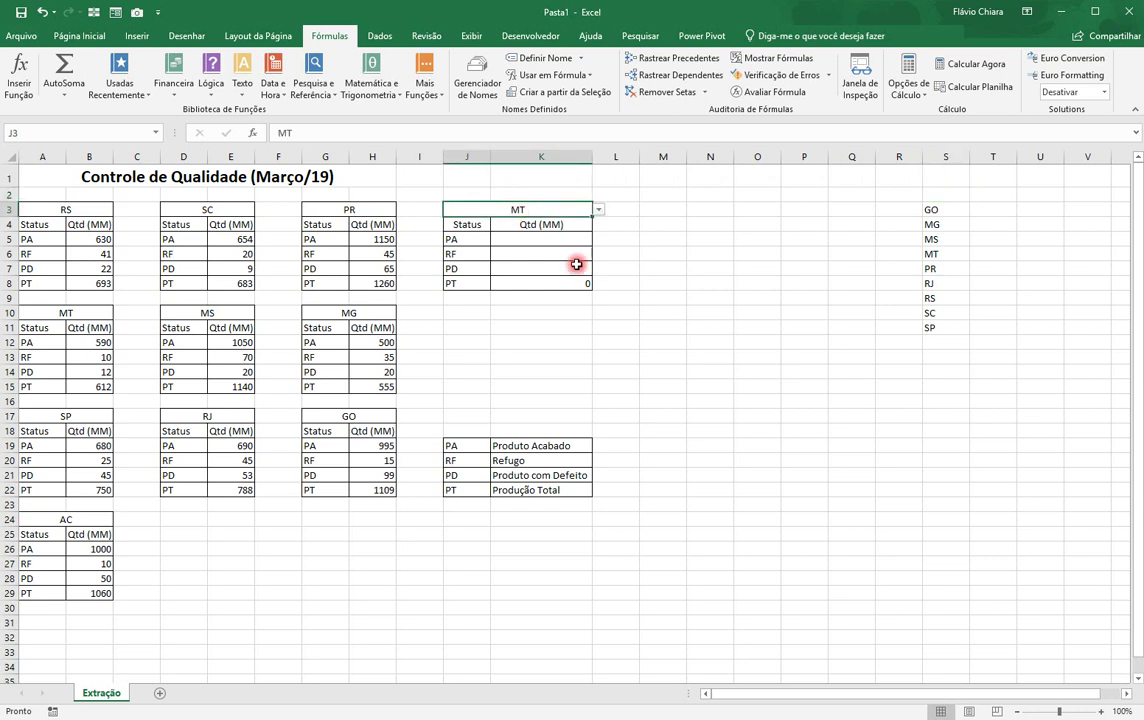
left_click(598, 209)
left_click(597, 228)
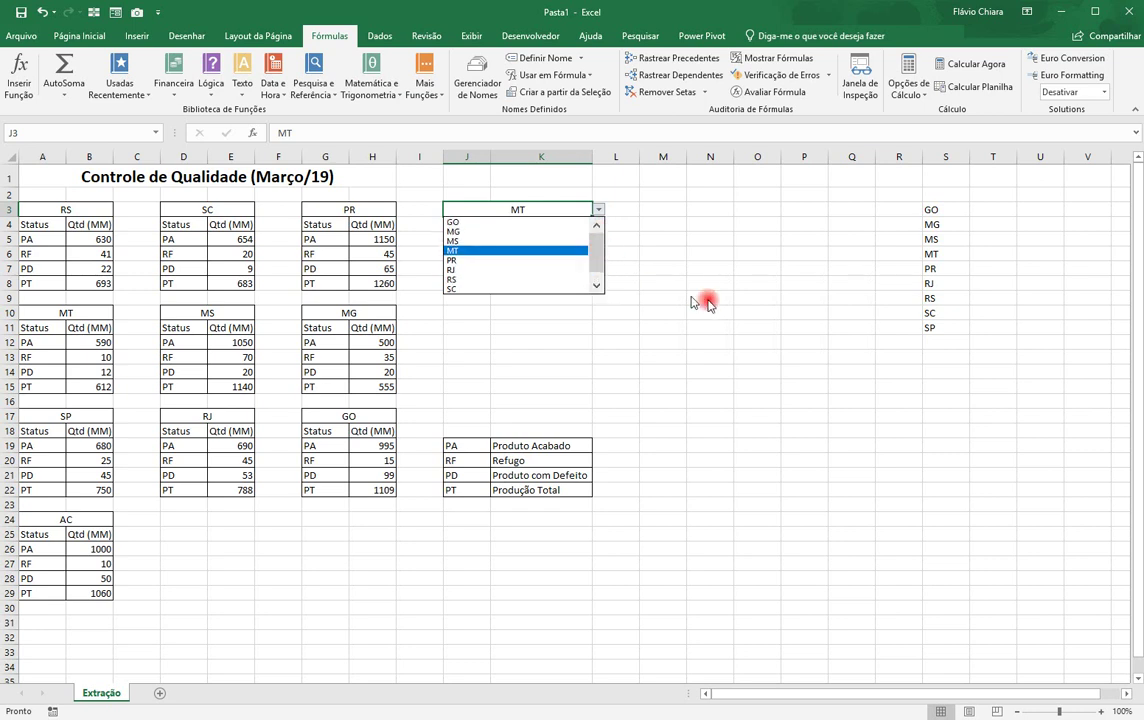
Enter AC in cell S12 directly below the last state in the list.
left_click(943, 341)
left_click(943, 341)
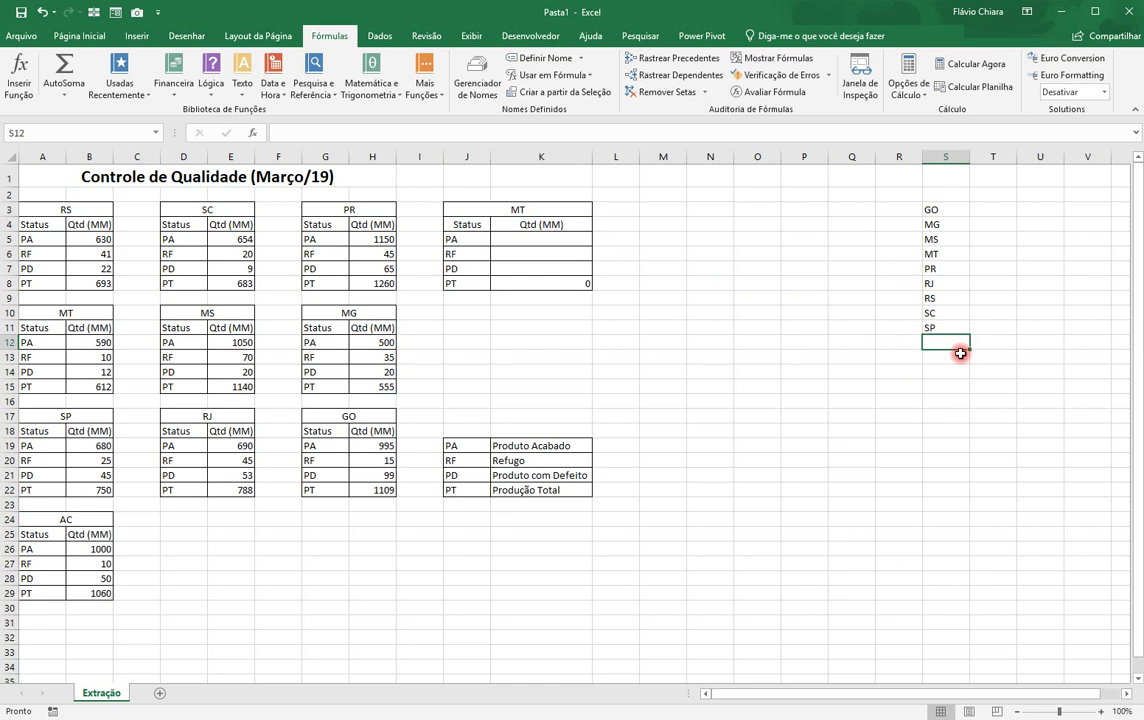
type("AC")
key("Return")
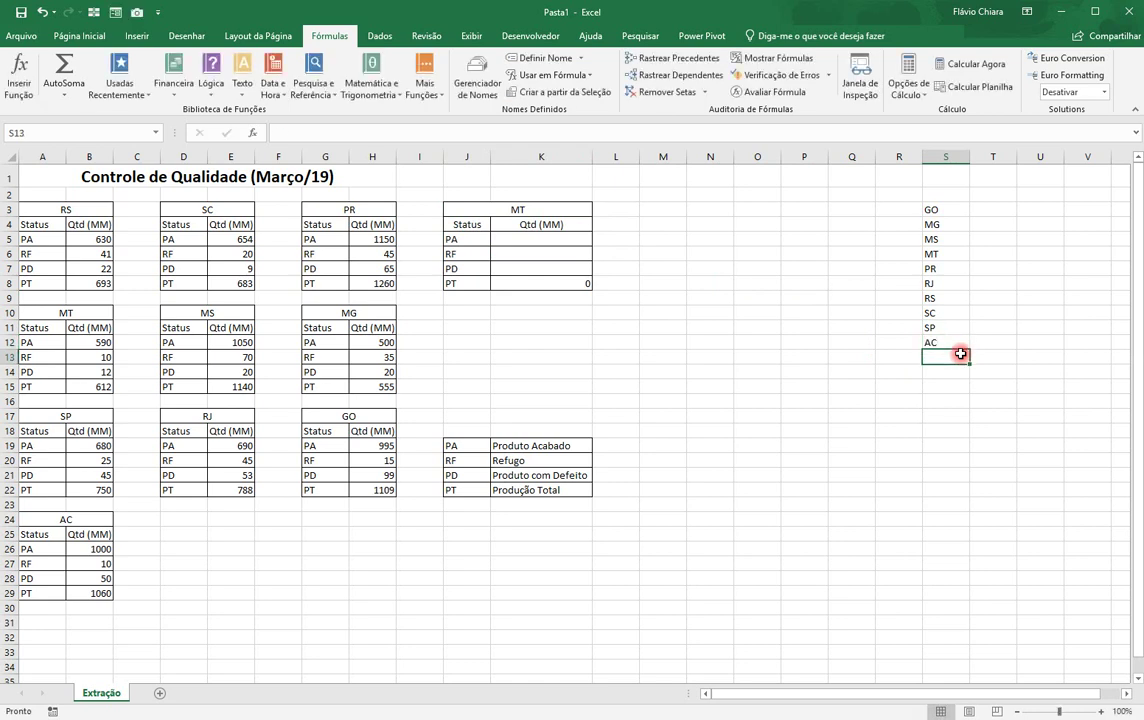
Check whether the J3 drop-down list includes the AC entry.
left_click(586, 209)
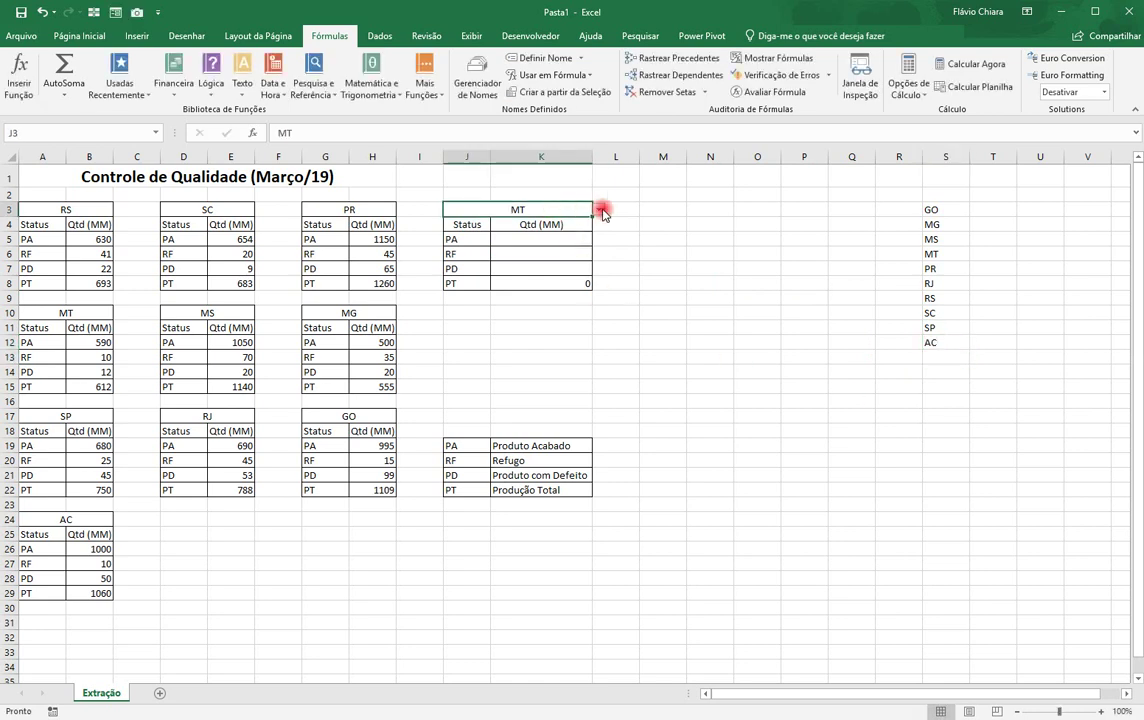
left_click(598, 209)
scroll(535, 289, "down", 1)
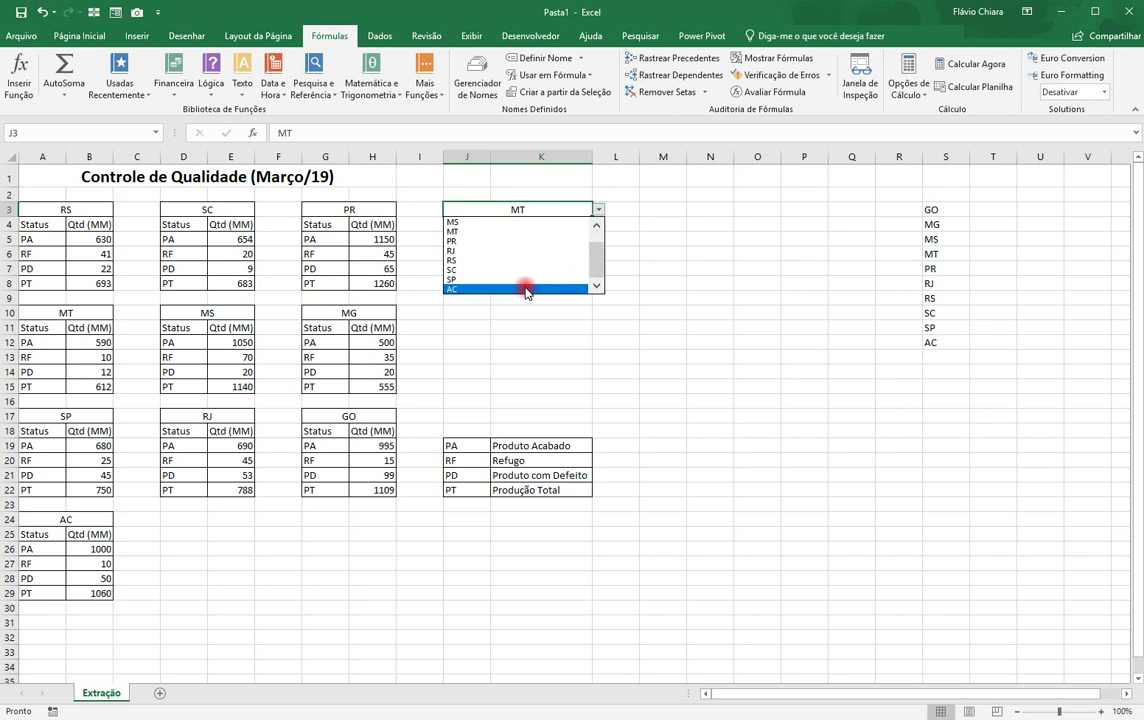
scroll(601, 231, "up", 1)
left_click(513, 288)
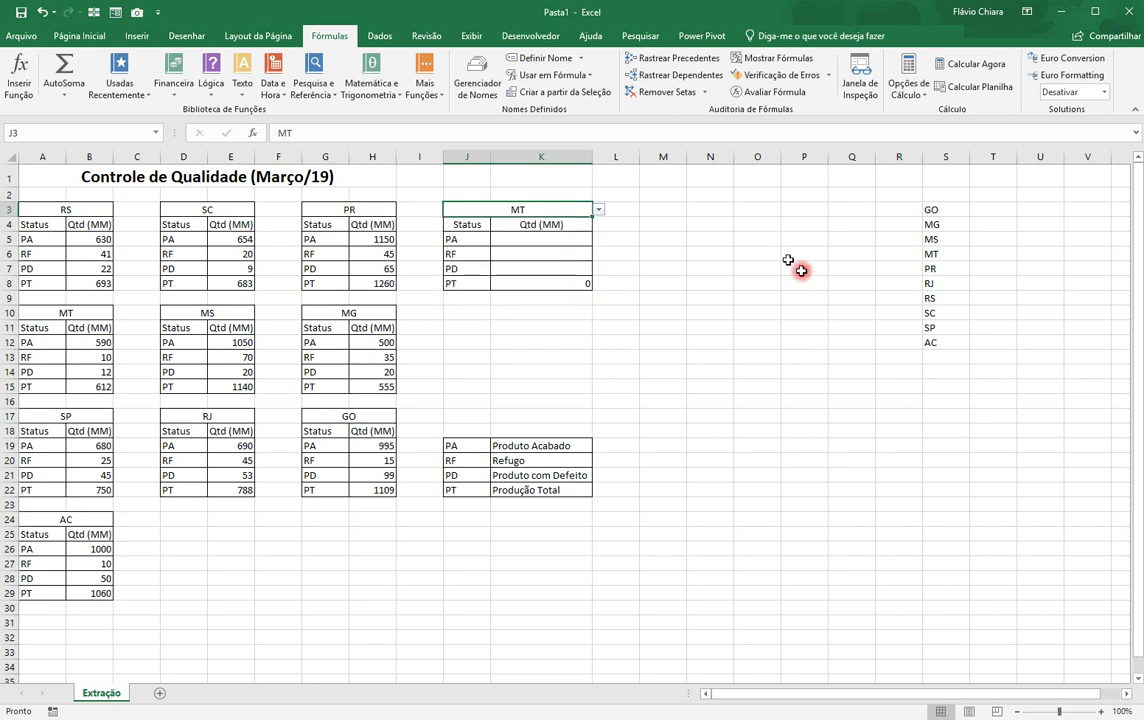
Fill cells S13 to S17 with the sample entries sd, sdf, sdf, sdf and sdf.
left_click(949, 357)
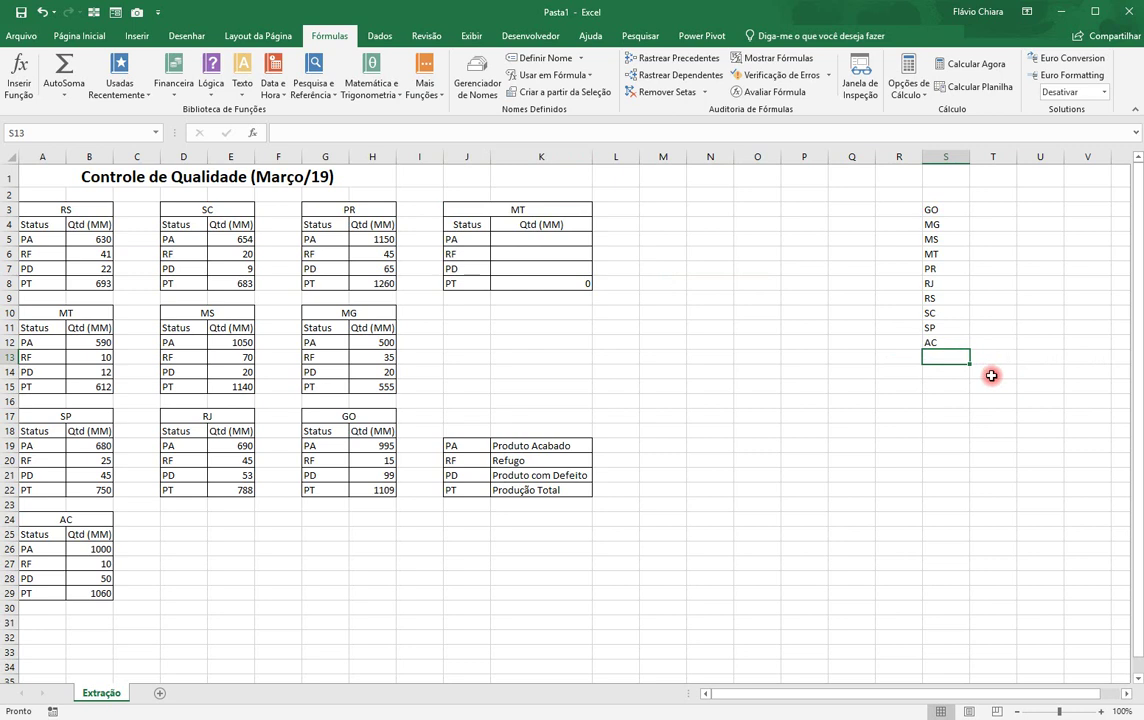
type("sd sdf sdf sdf sdf")
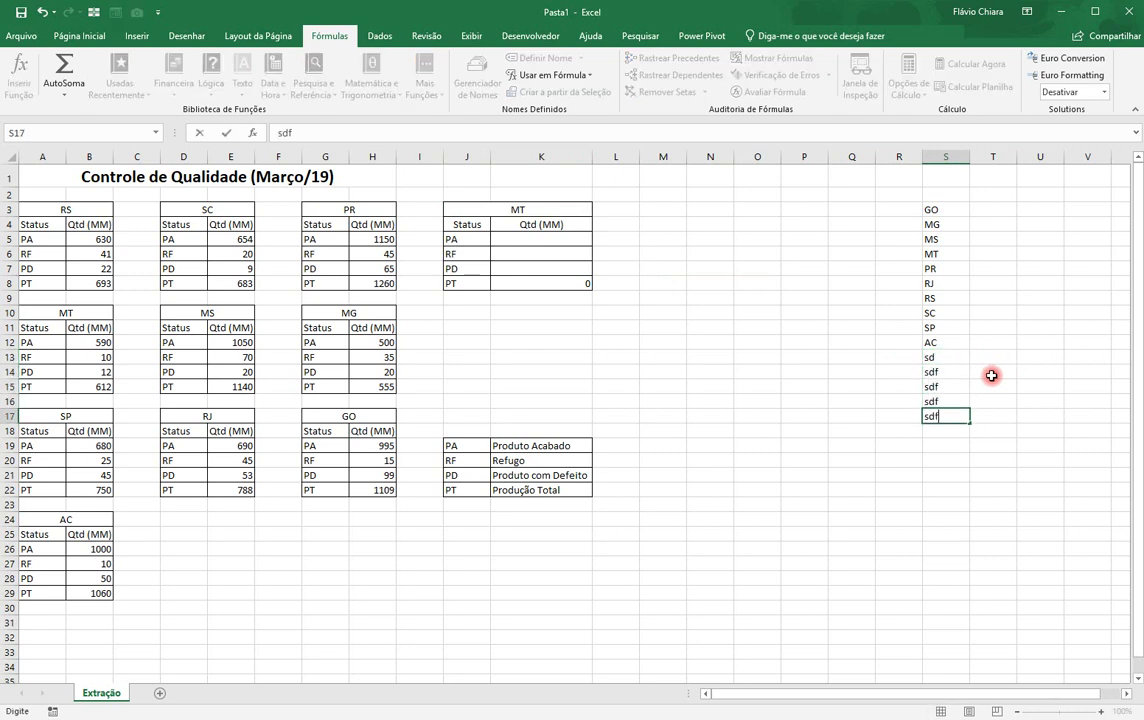
left_click(991, 375)
Look through the J3 drop-down list for the sample entries from column S.
left_click(572, 209)
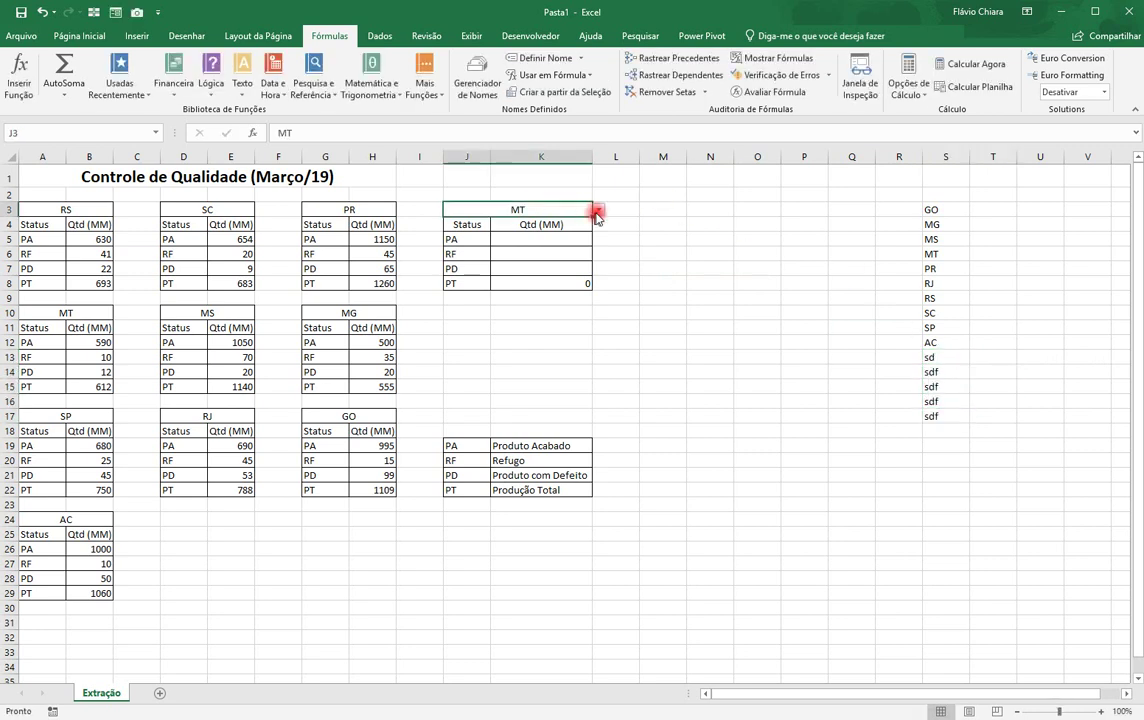
left_click(599, 210)
left_click_drag(595, 250, 596, 205)
left_click(597, 208)
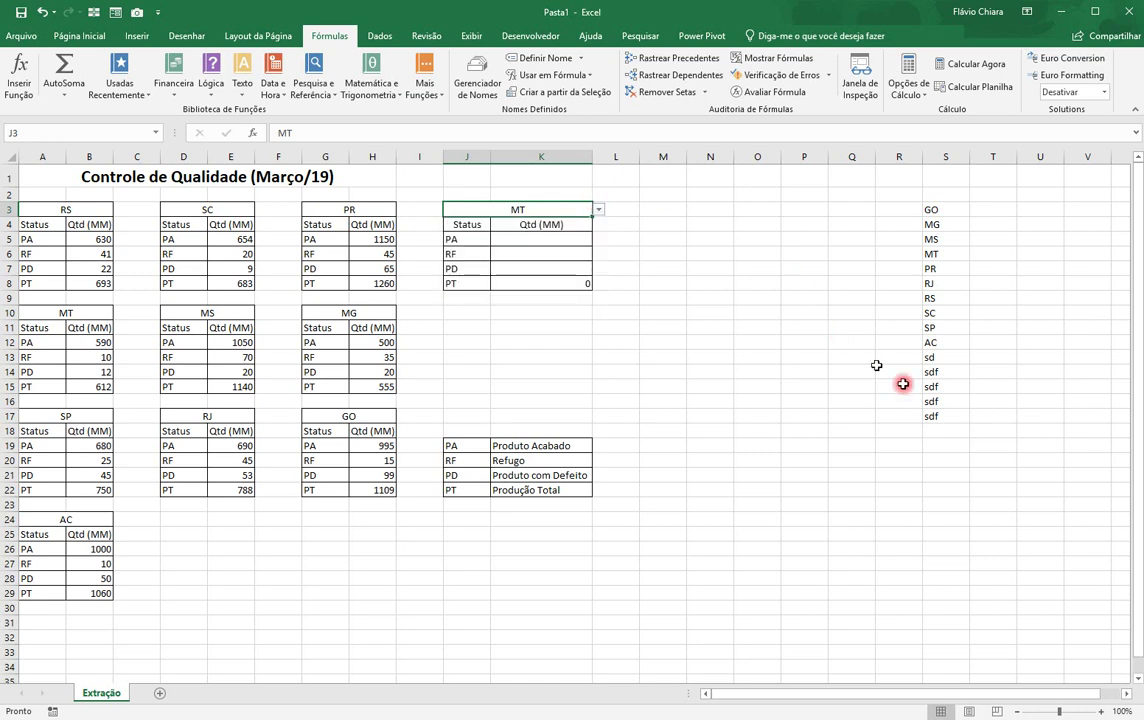
Clear the test entries from cells S12 to S17 and check the end of the J3 drop-down list.
left_click_drag(939, 345, 940, 420)
key("Delete")
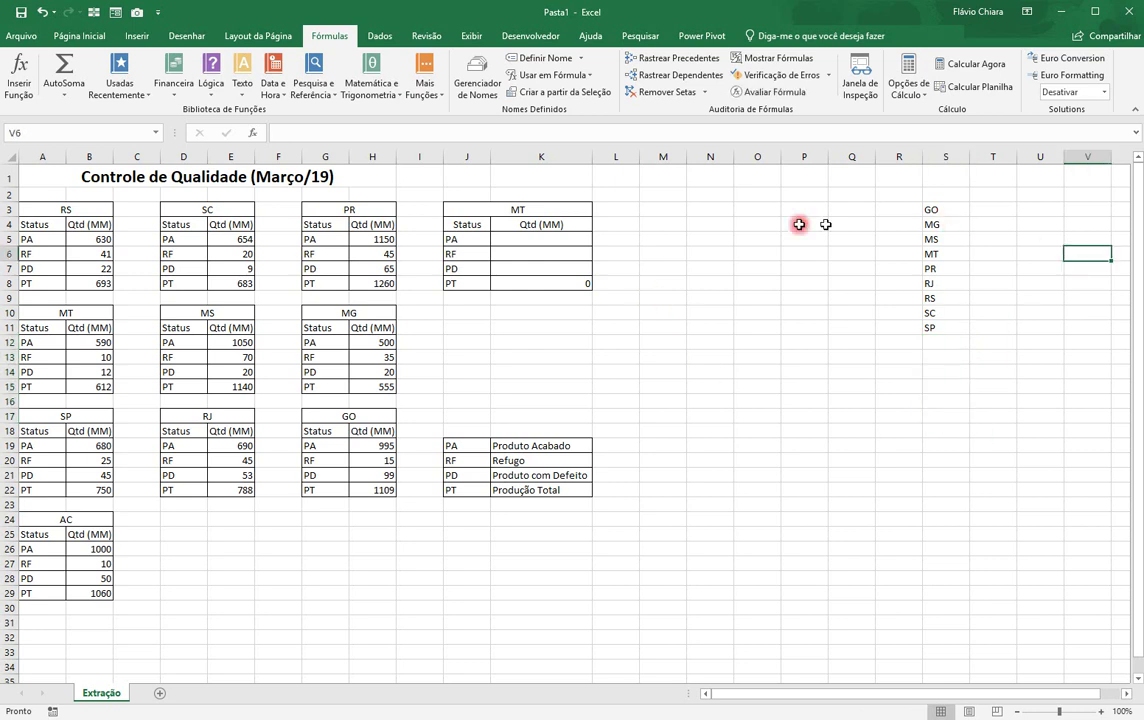
left_click(562, 204)
left_click(598, 209)
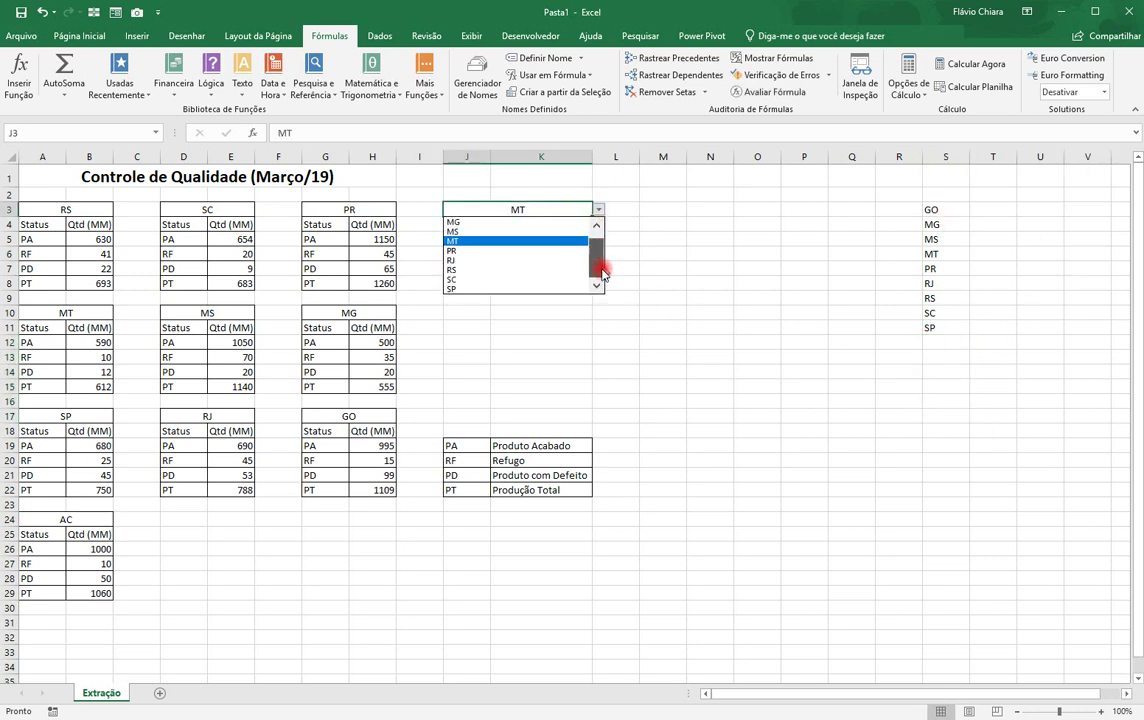
left_click(597, 286)
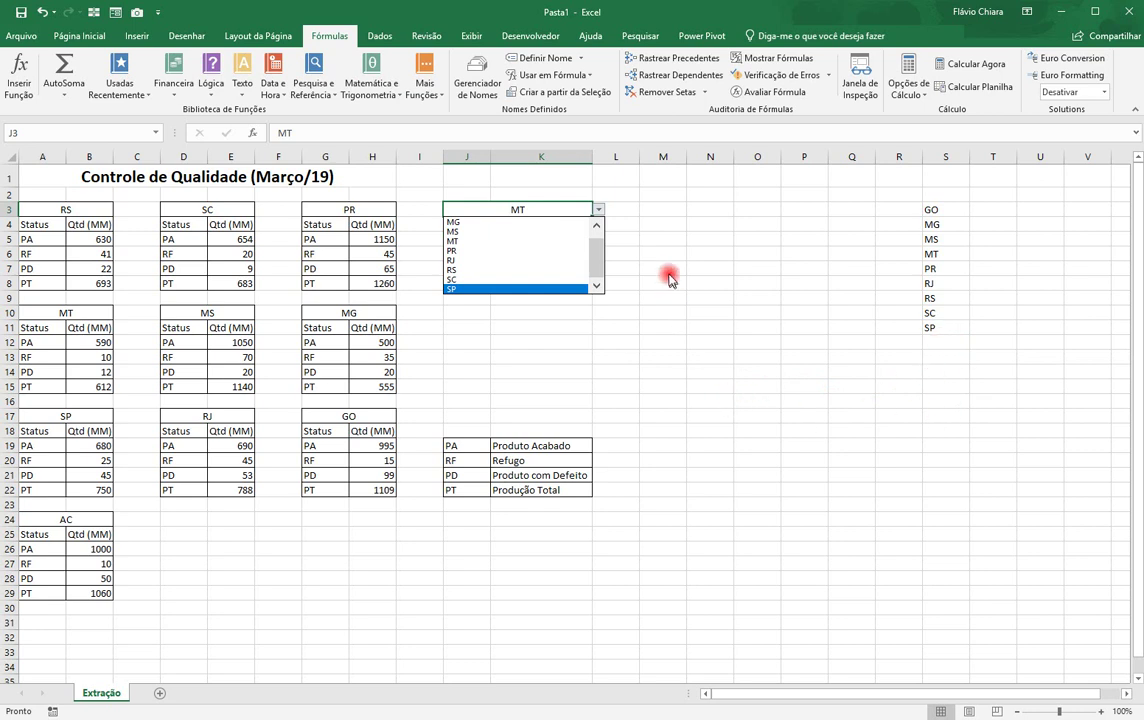
Choose GO from the state drop-down list in J3.
left_click(594, 211)
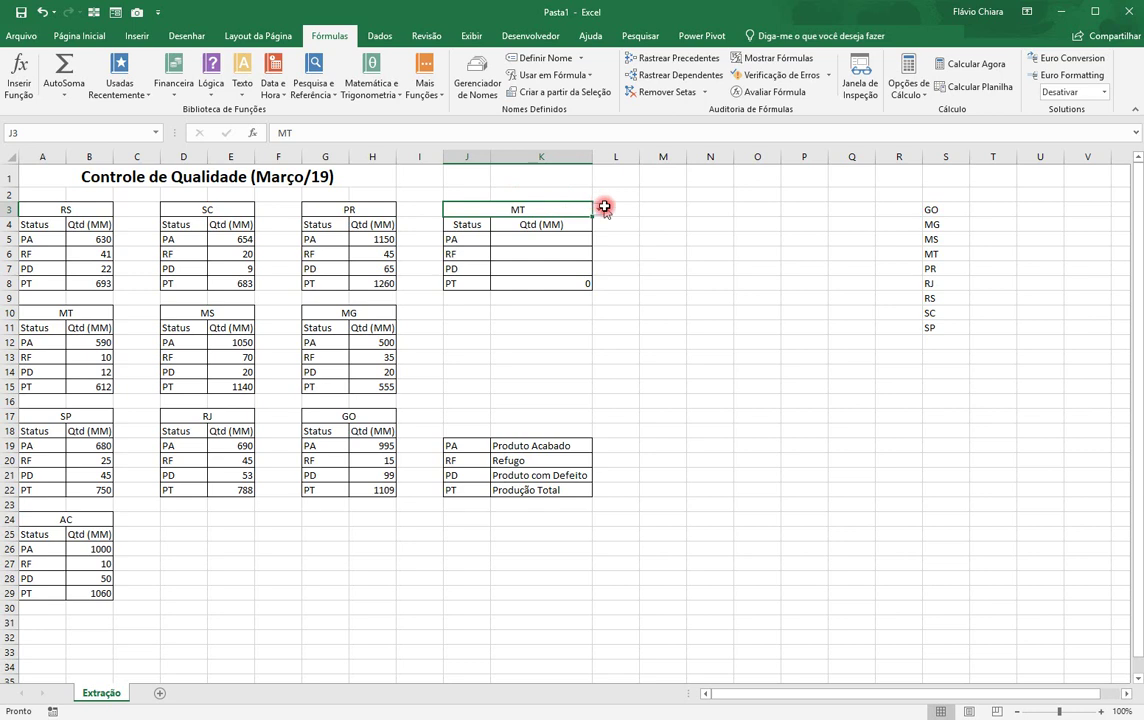
left_click(600, 210)
left_click_drag(597, 270, 599, 230)
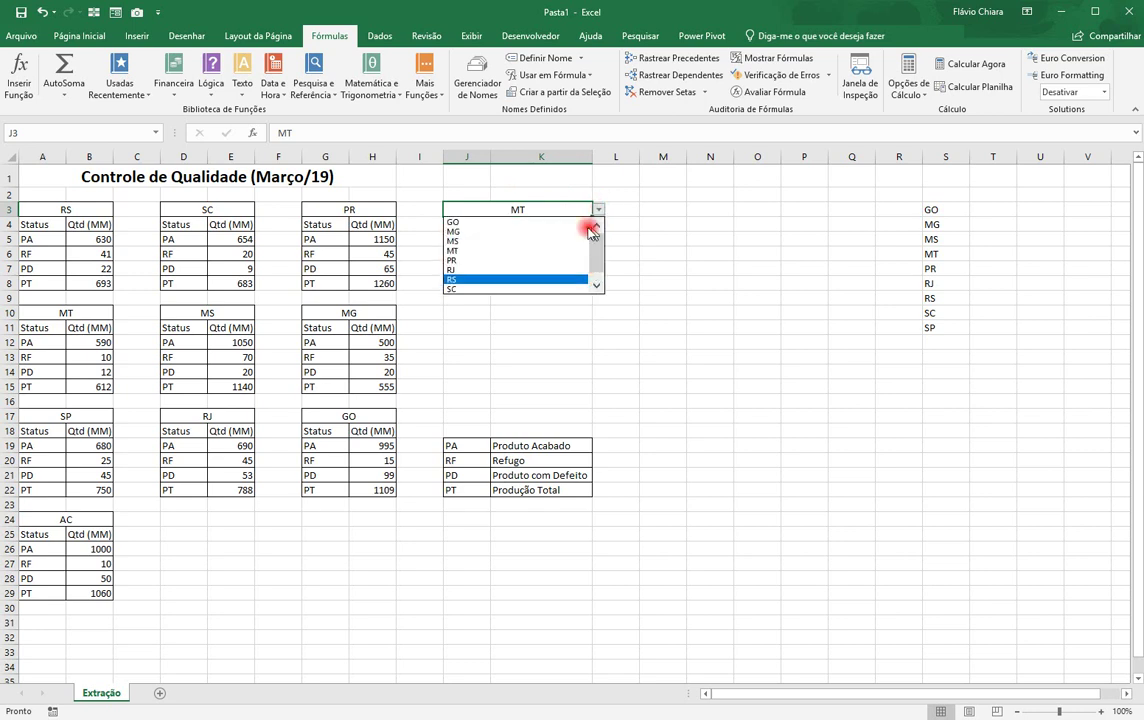
left_click(519, 222)
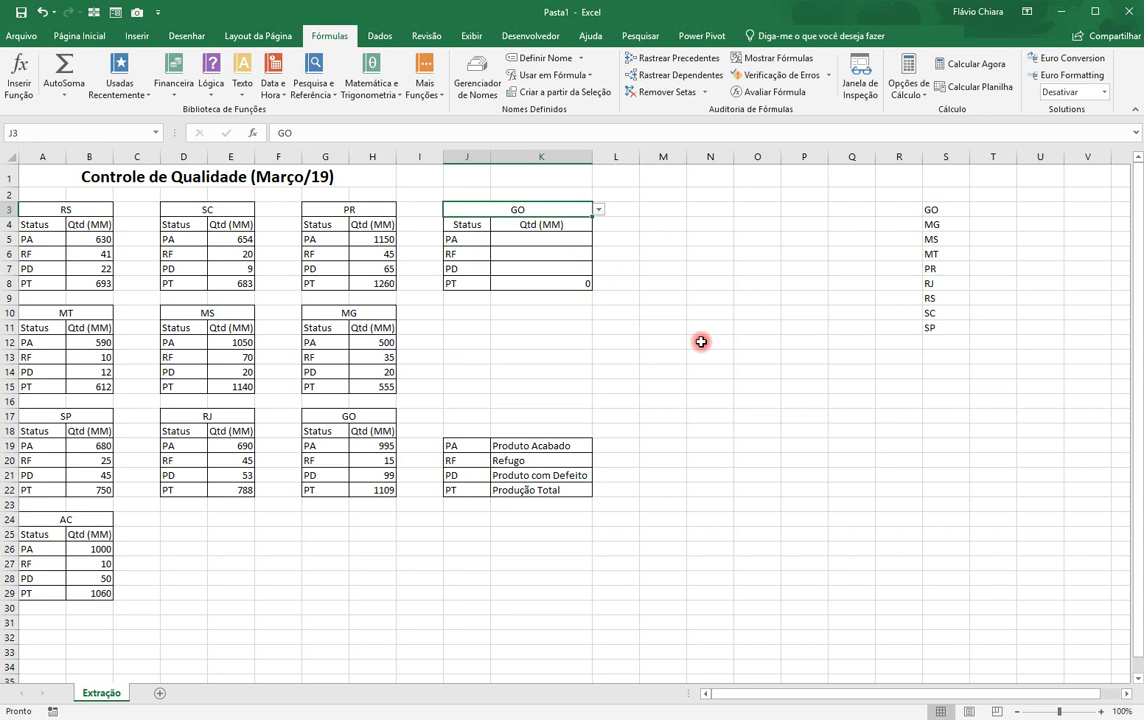
Start a DESLOC formula in K5 that uses INDIRETO($J$3) as its reference.
left_click(531, 239)
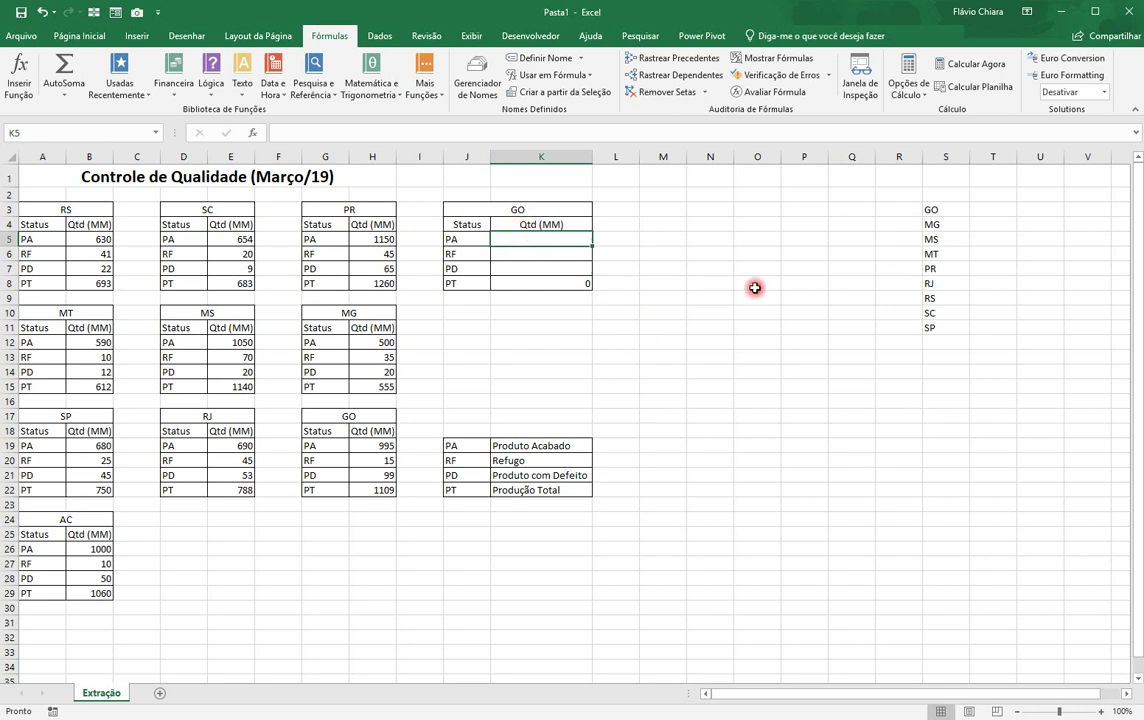
type("=desl")
key("Tab")
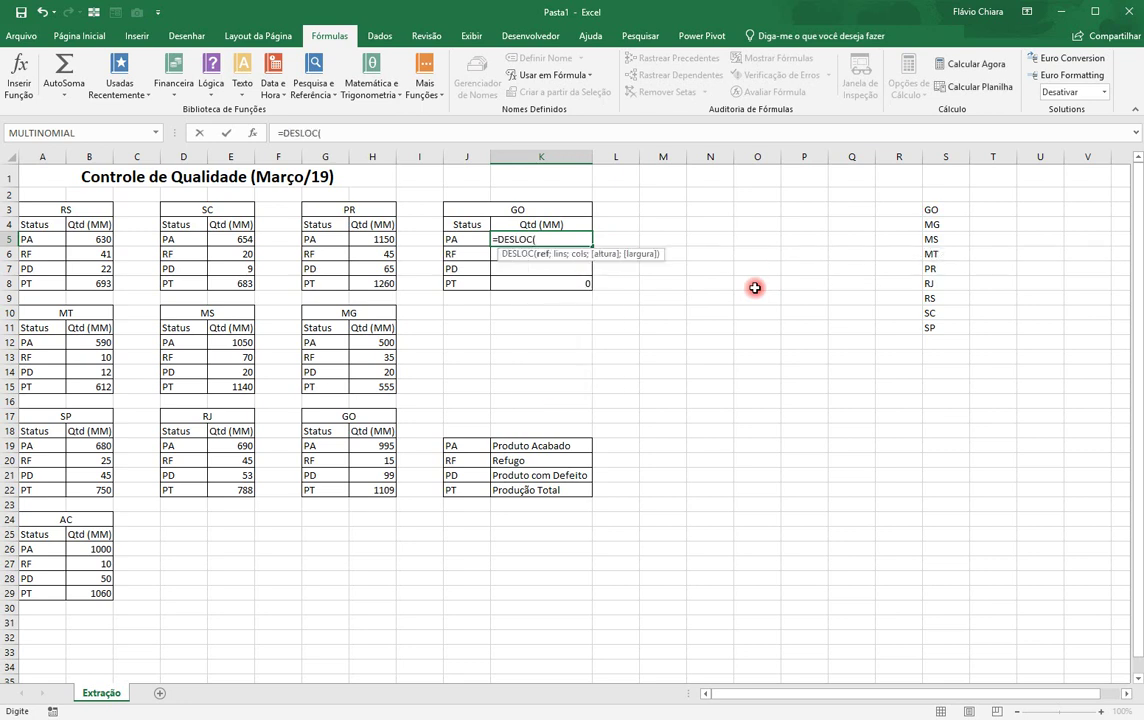
left_click(527, 209)
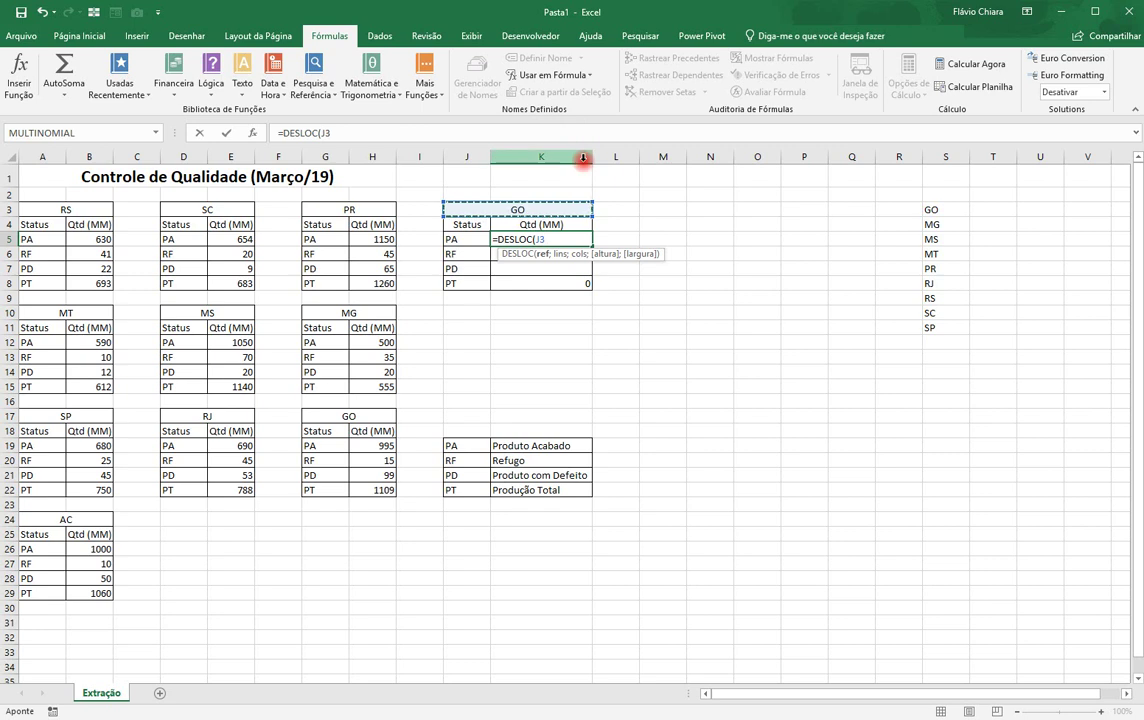
key("BackSpace")
key("BackSpace")
type("indi")
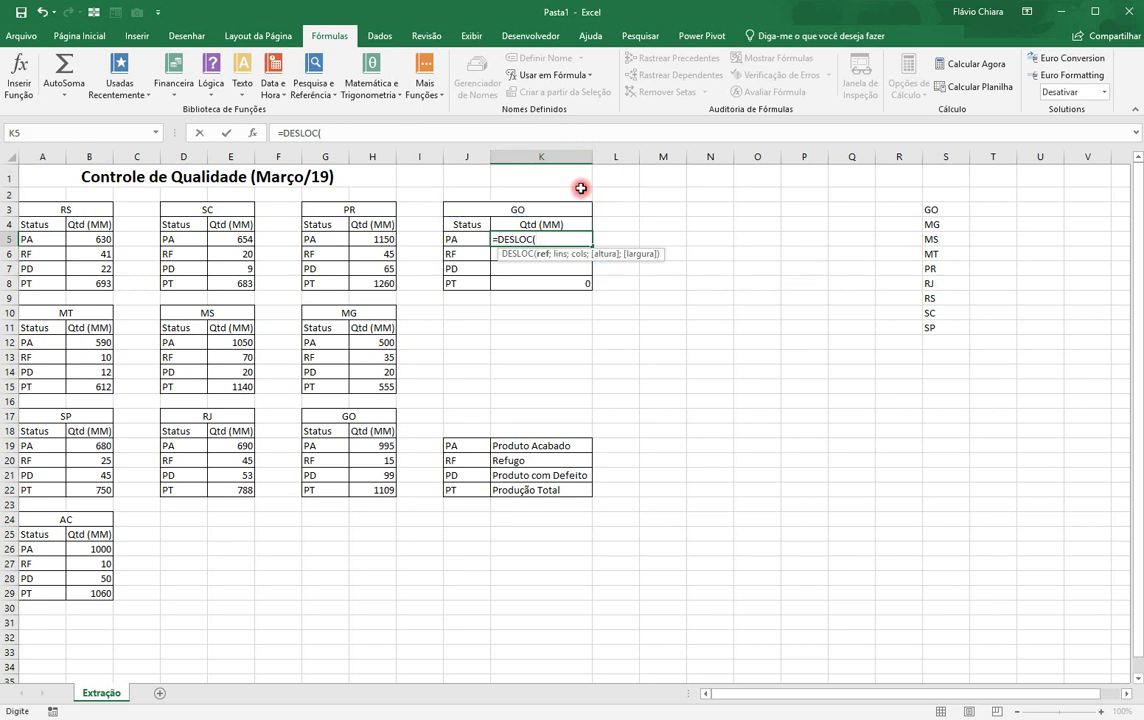
key("Tab")
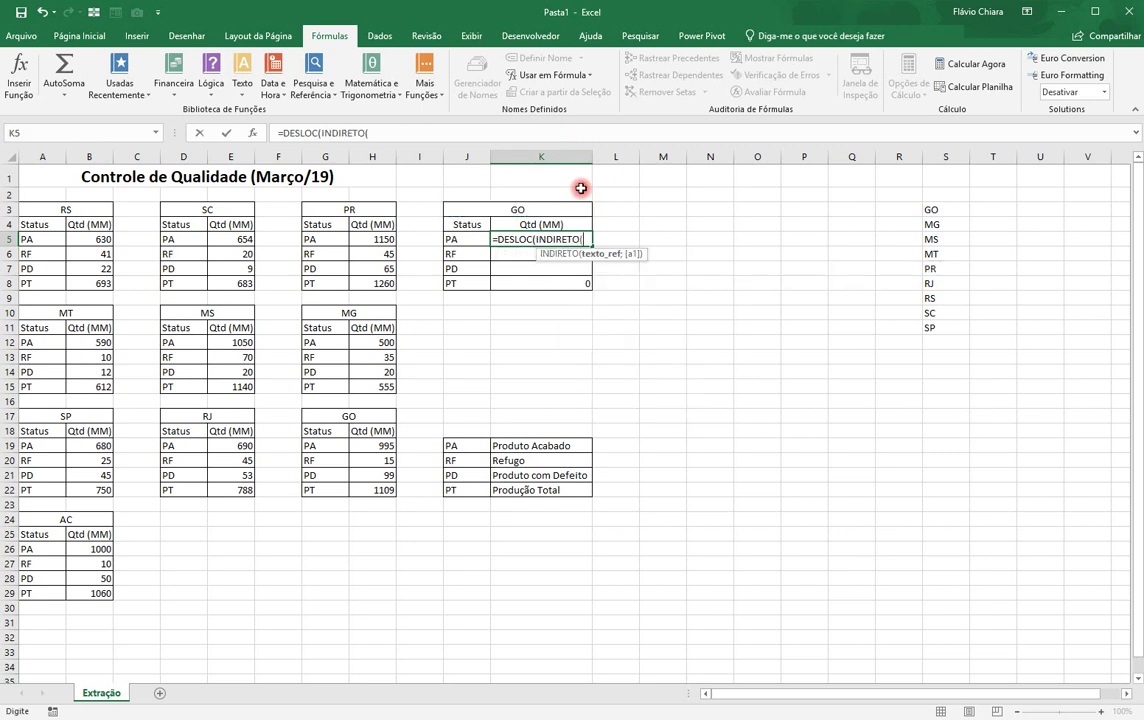
left_click(505, 210)
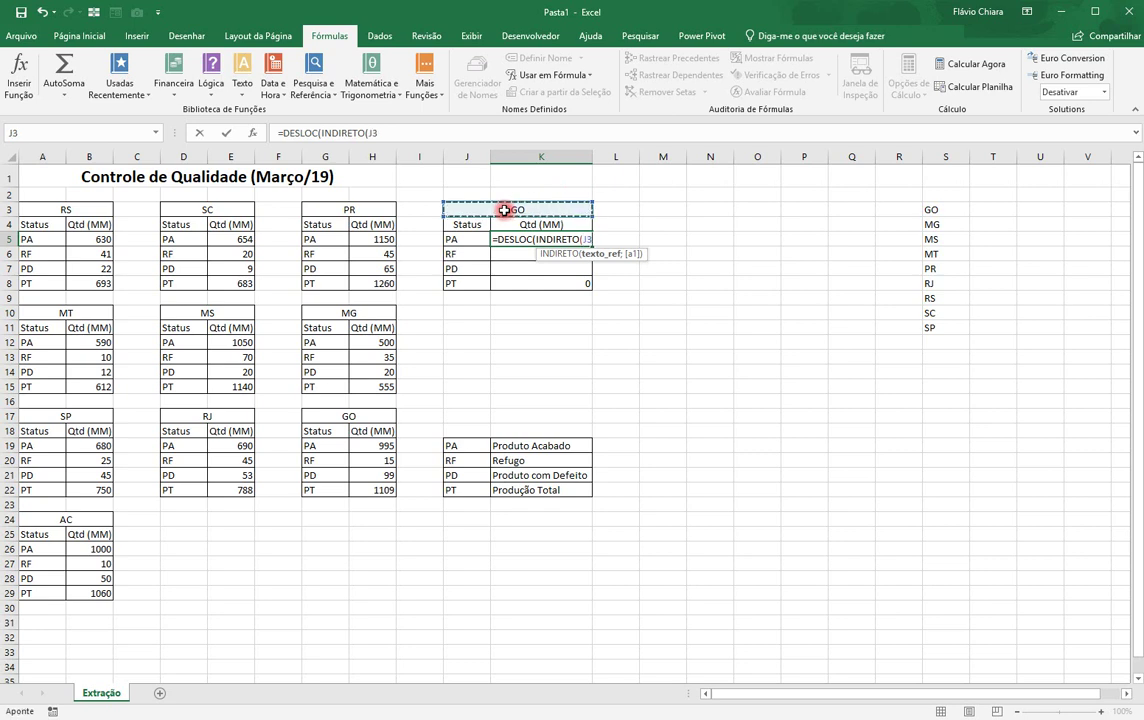
key("F4")
type(")")
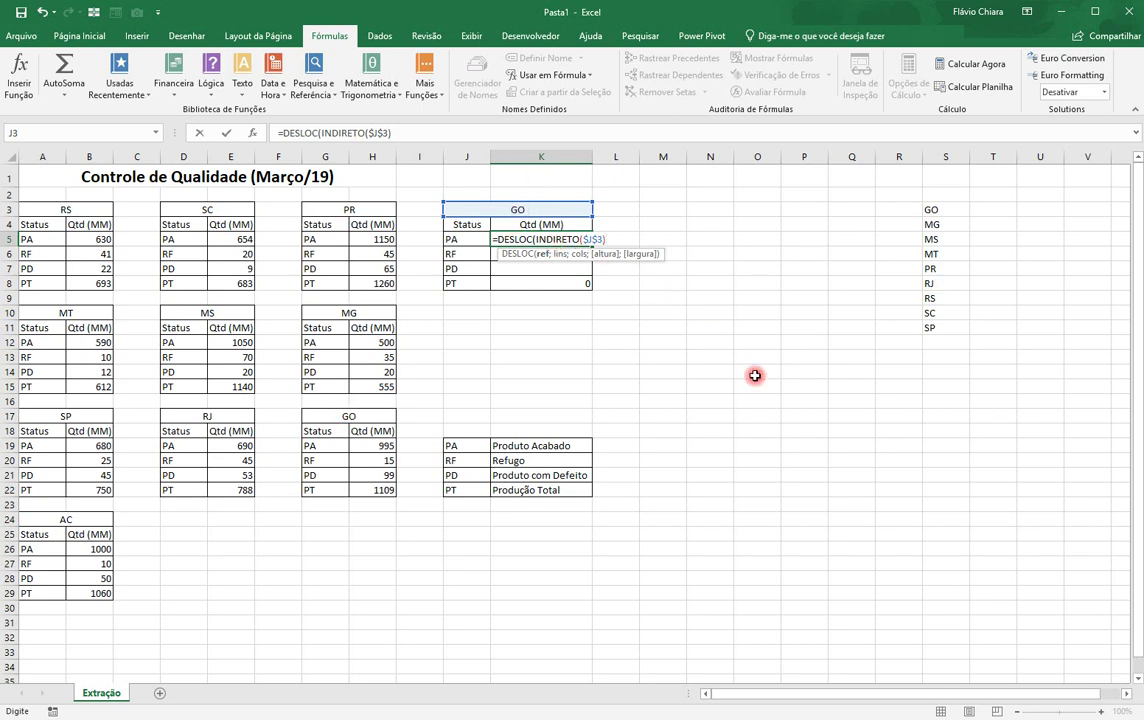
Complete the K5 DESLOC formula with row offset 2, column offset 1, height 1 and width 1.
type(";2")
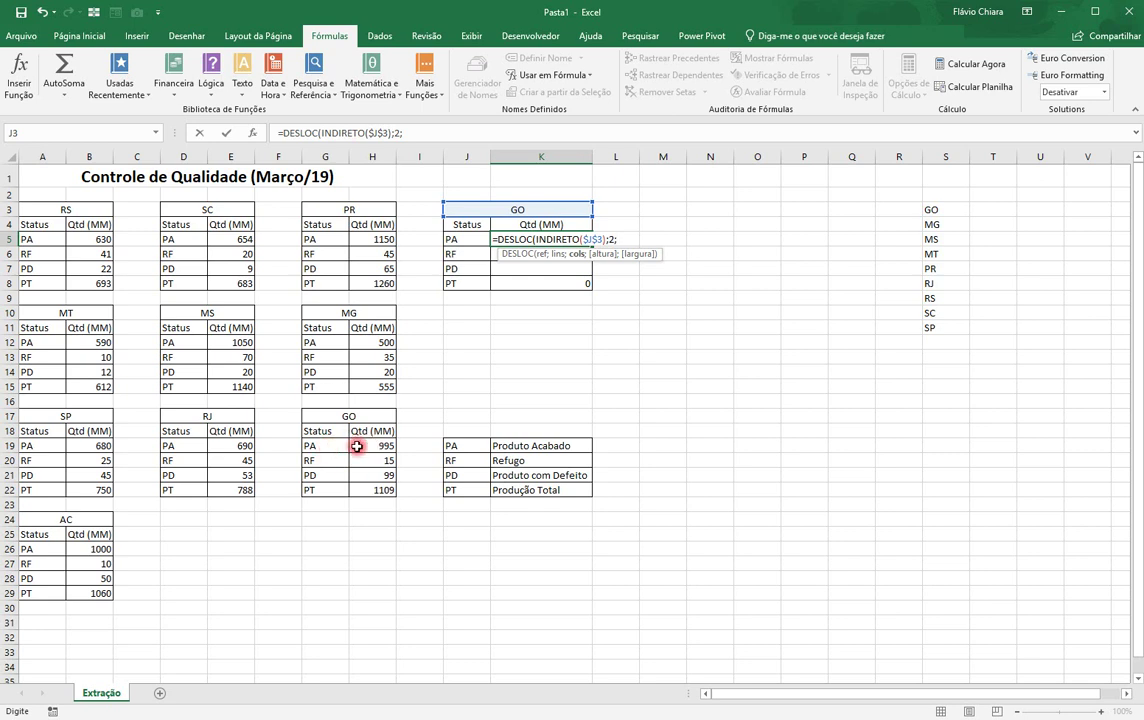
type(";11")
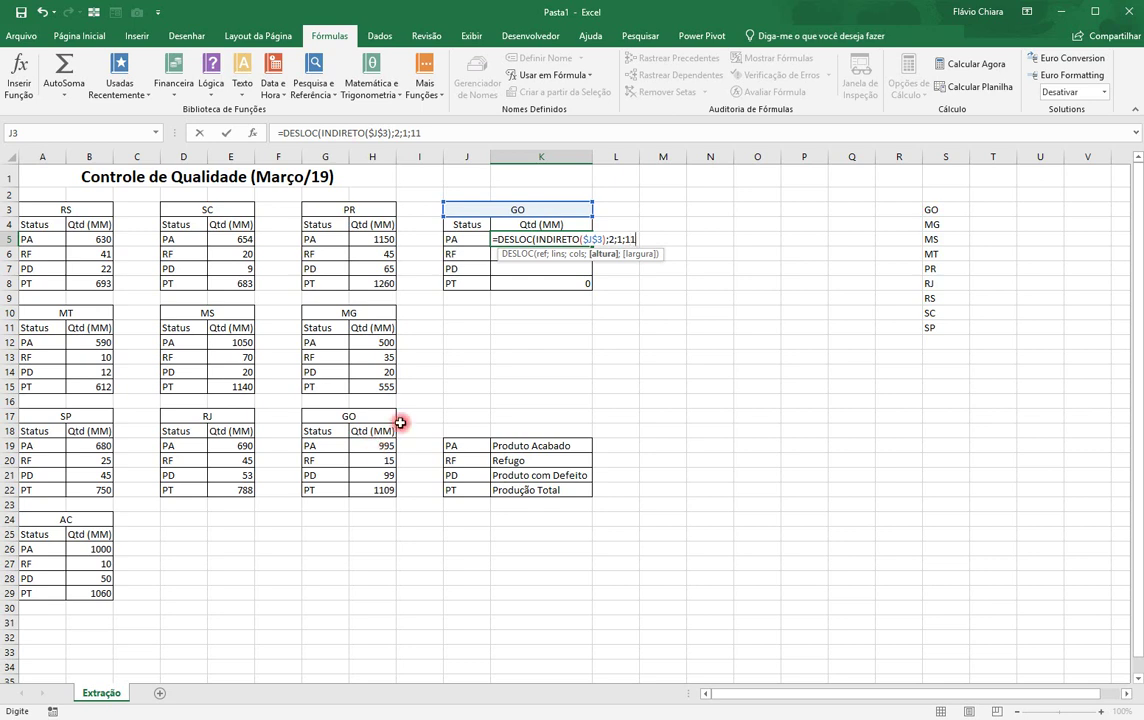
type(";1)")
key("ctrl+Return")
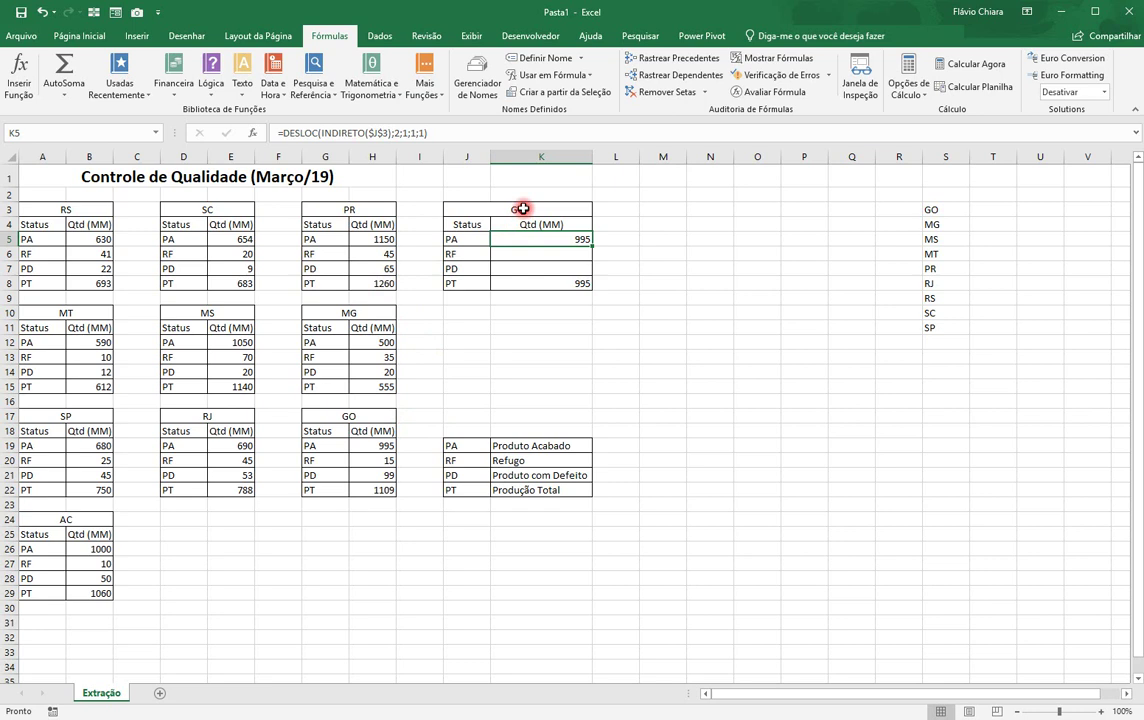
Test the K5 formula by choosing PR, SP and then GO from the state list in J3.
left_click(522, 208)
left_click(598, 209)
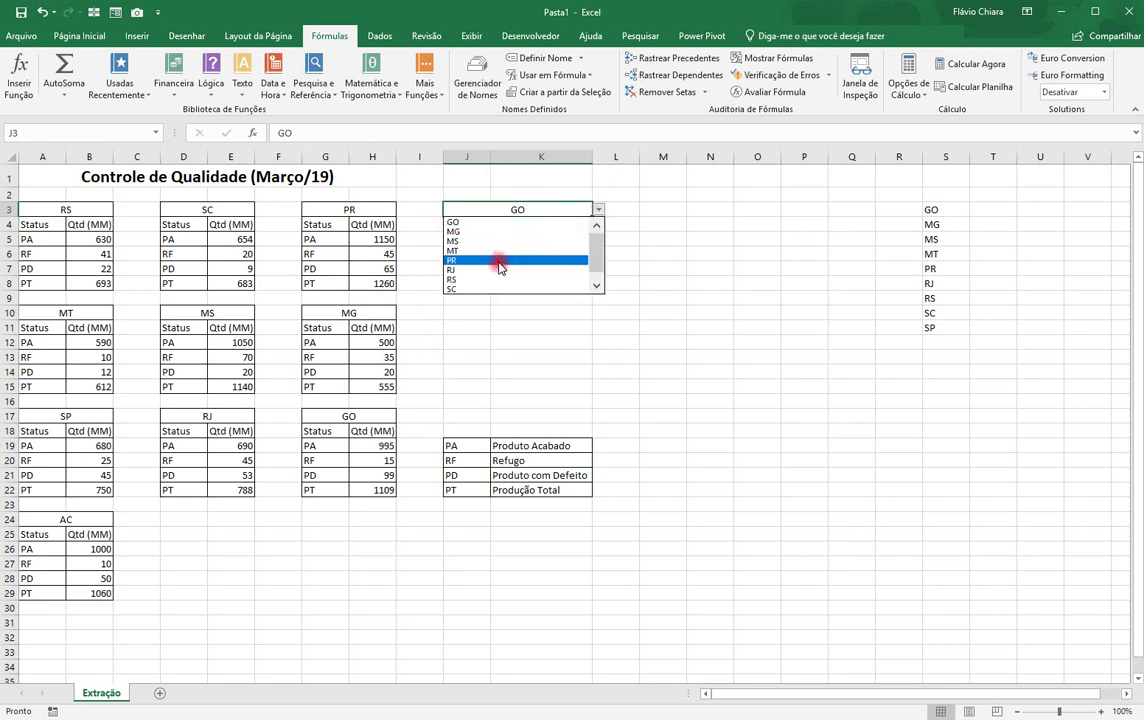
left_click(500, 261)
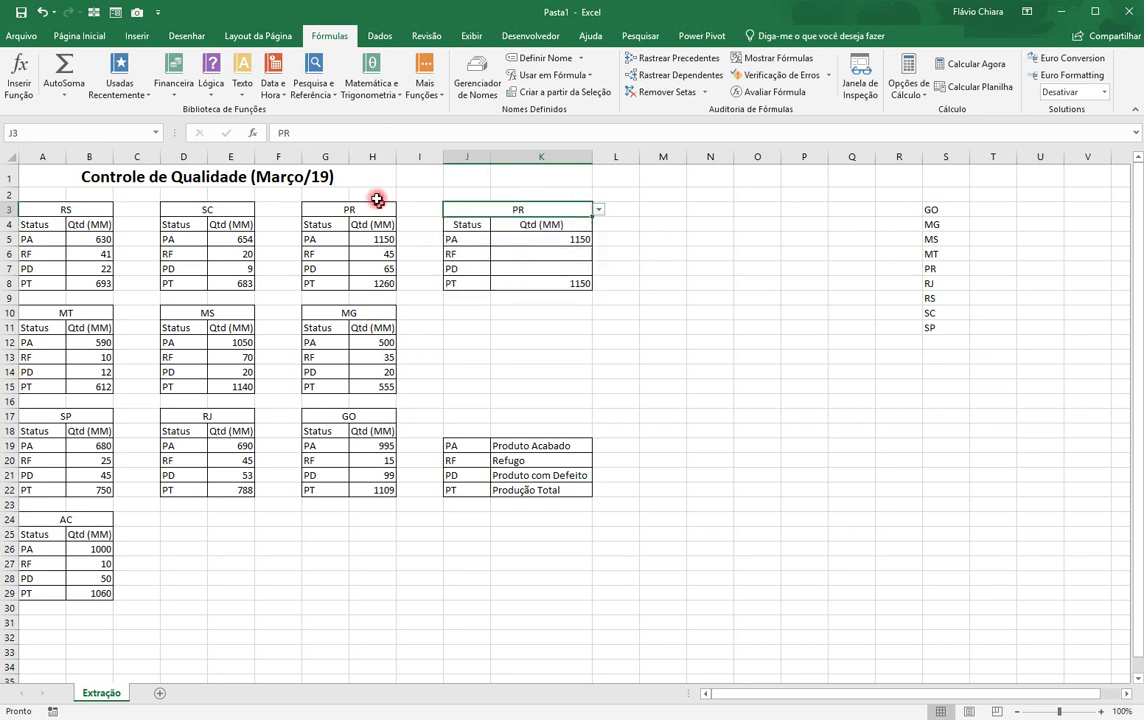
left_click(590, 212)
scroll(540, 260, "down", 1)
left_click(523, 287)
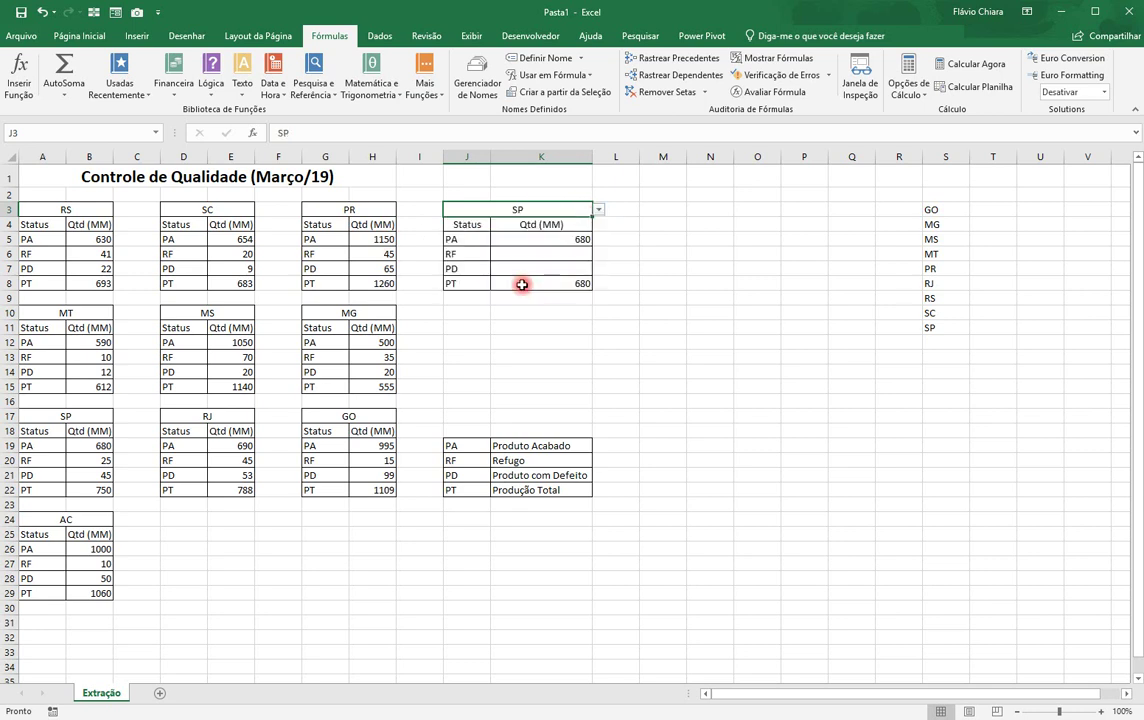
left_click(598, 211)
left_click_drag(598, 274, 598, 246)
left_click(511, 222)
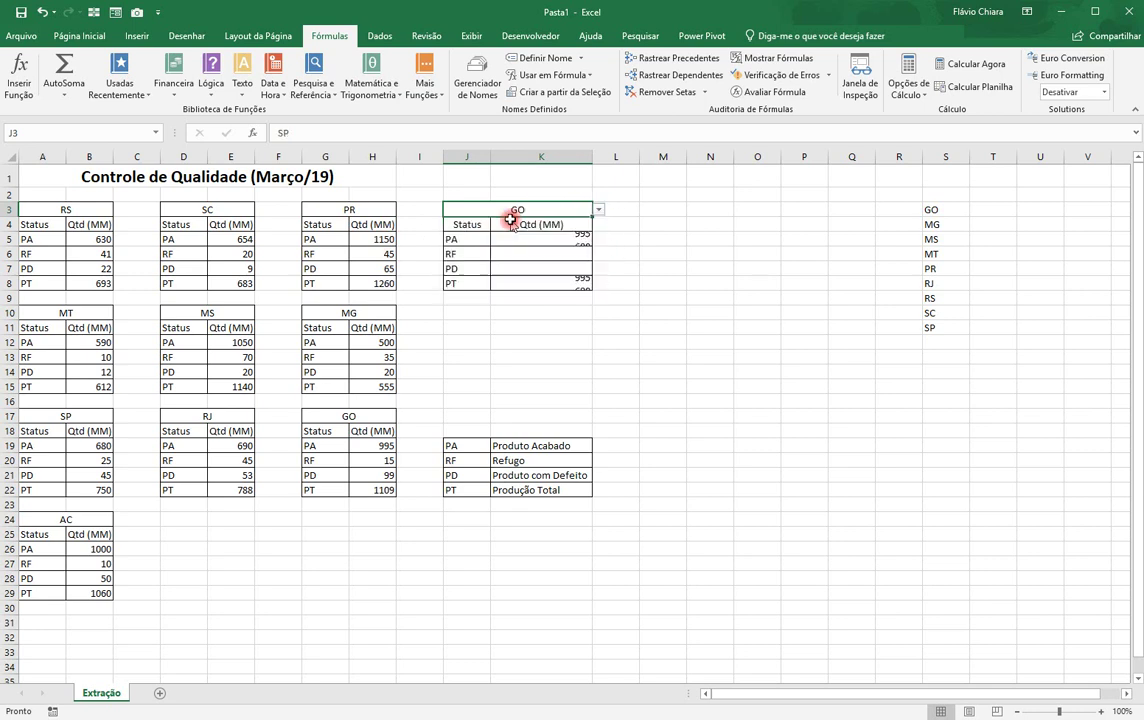
Try filling the K5 formula down to K7, undo the fill and review the formula in K5.
left_click(571, 243)
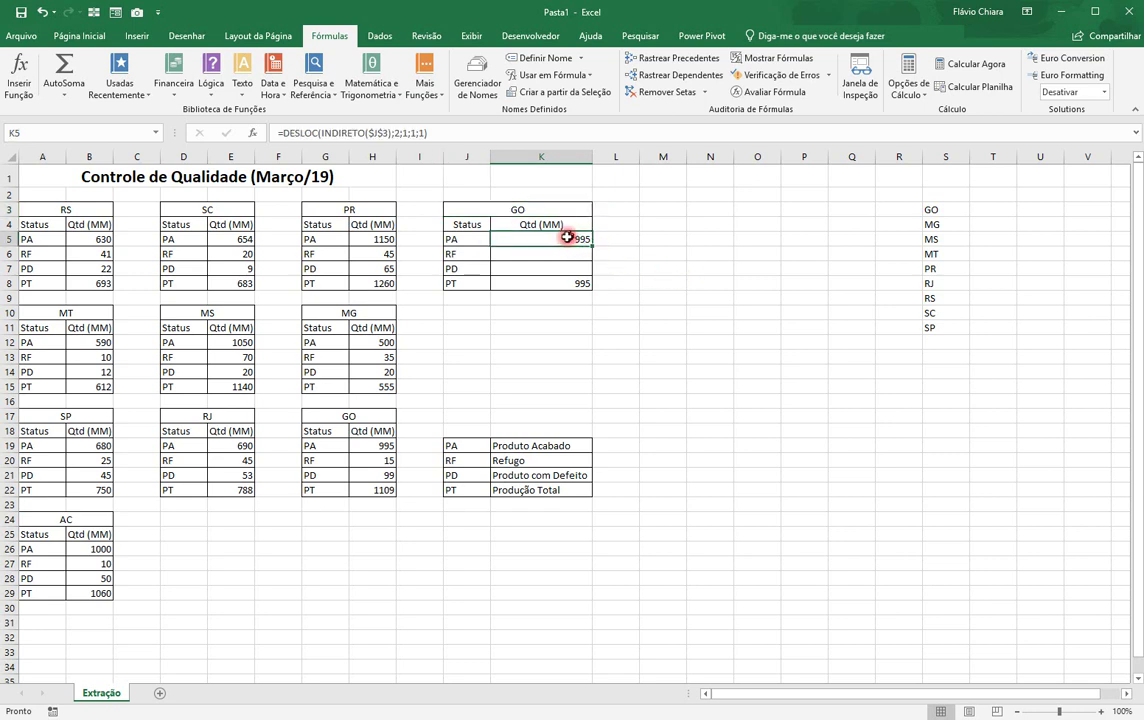
left_click_drag(594, 245, 597, 274)
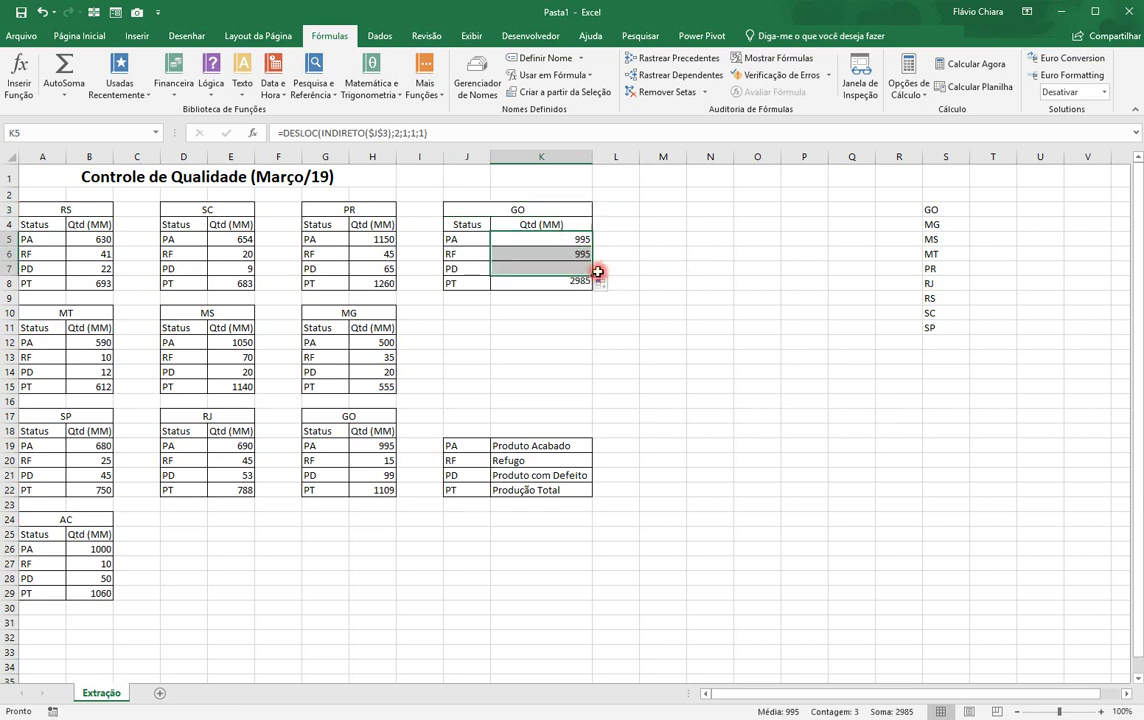
left_click(556, 237)
key("ctrl+z")
double_click(556, 237)
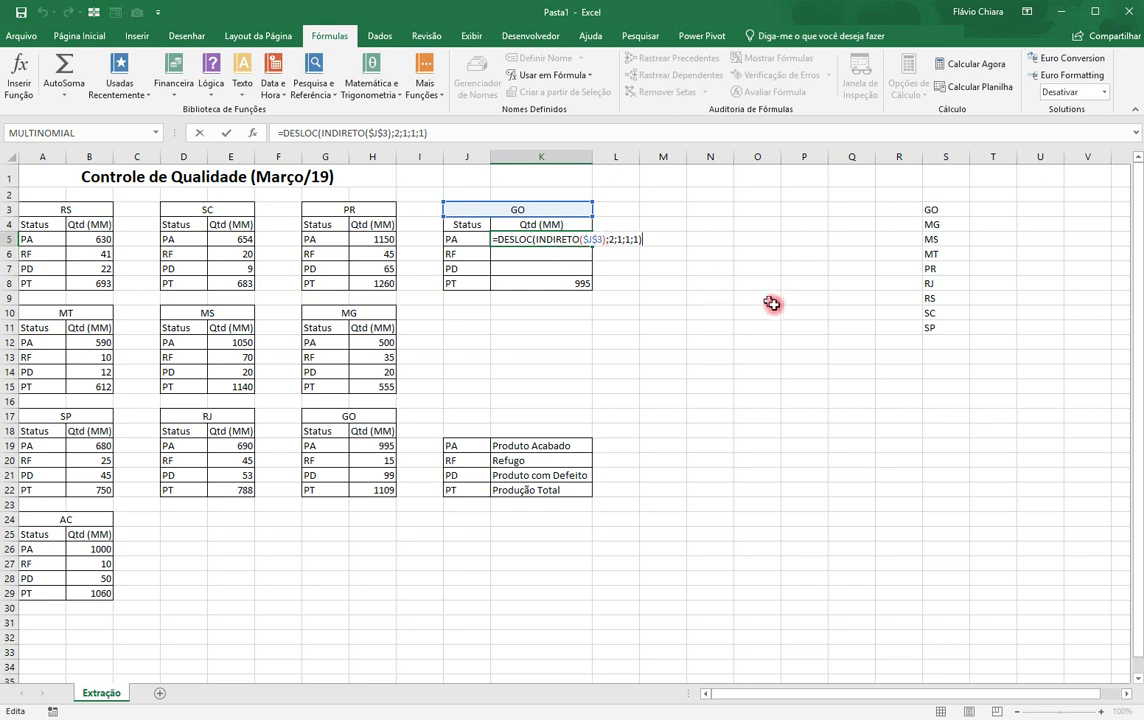
key("Return")
key("Up")
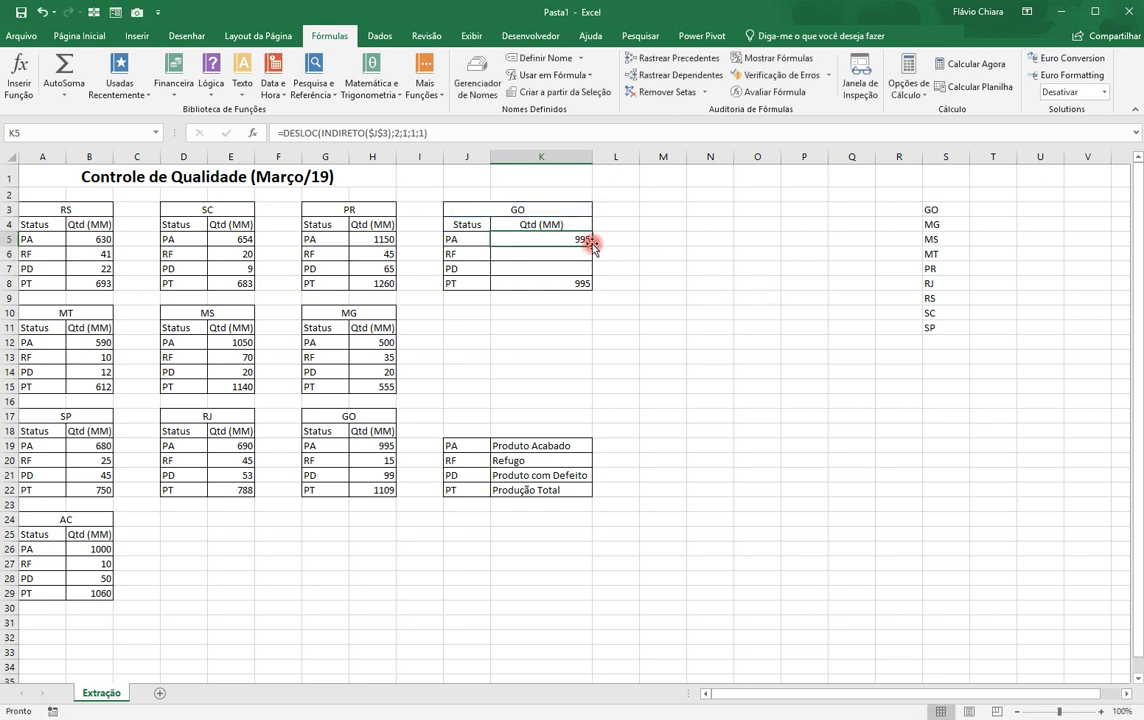
Copy the K5 formula to K6 and change its row offset so it returns the RF quantity.
left_click_drag(592, 247, 567, 258)
key("F2")
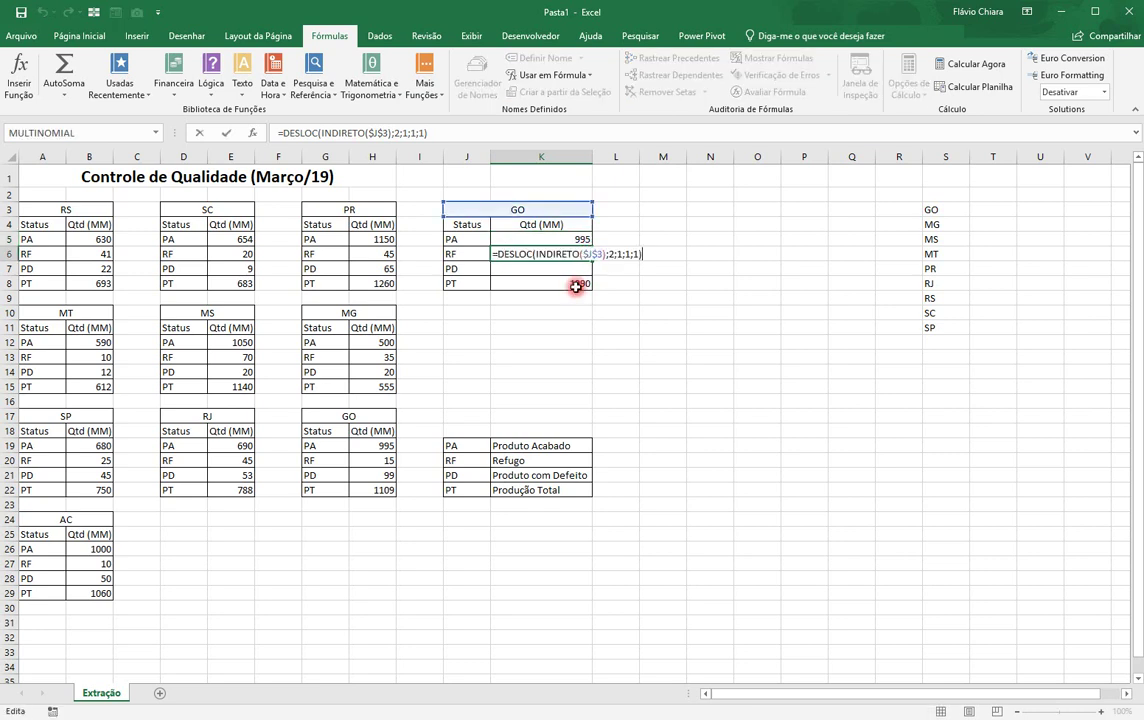
key("Left")
key("Left")
key("Left")
key("Left")
key("Left")
key("Left")
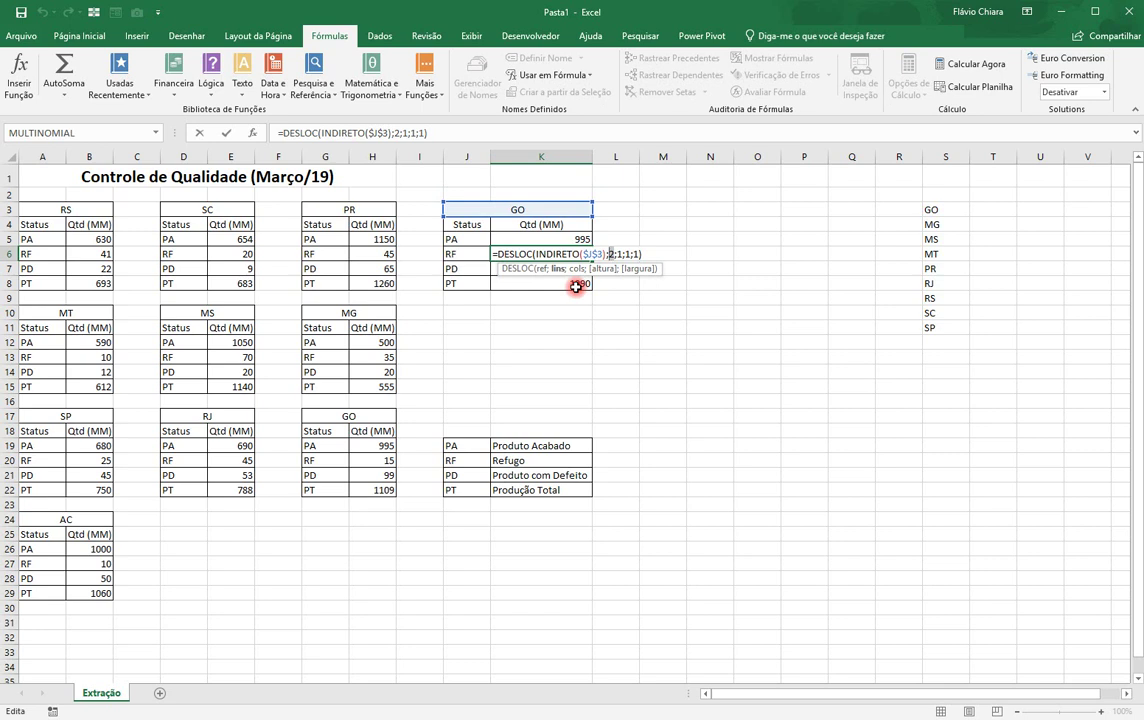
key("Return")
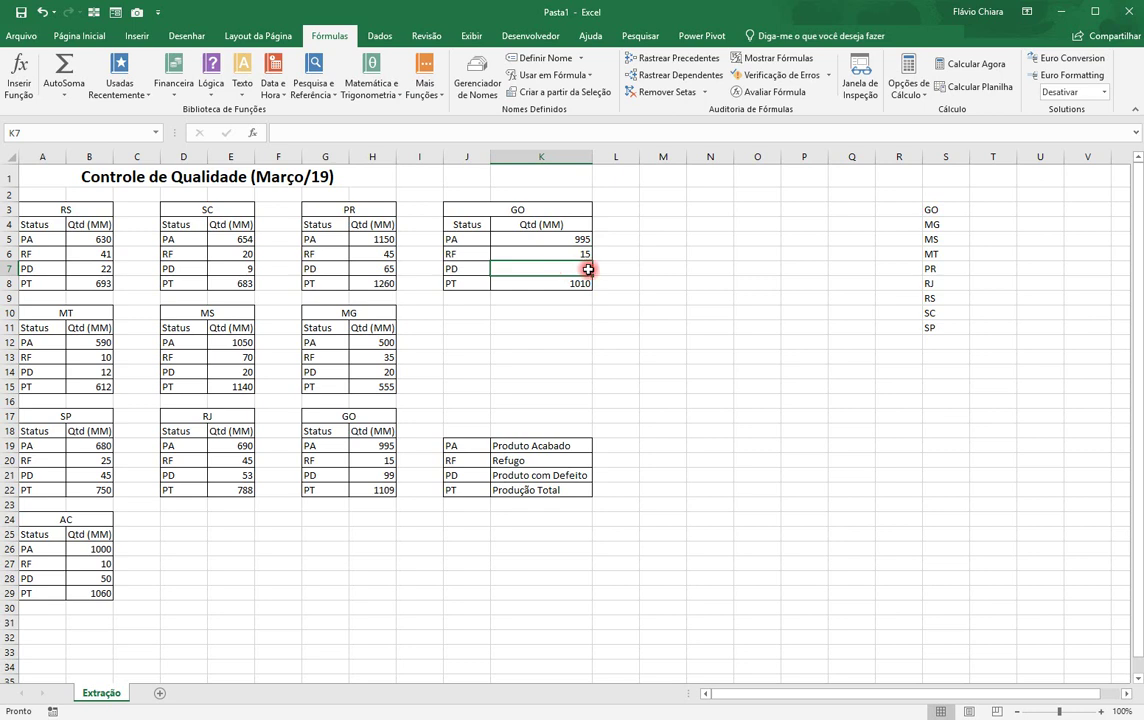
Clear the manually adjusted formula from K6.
key("Up")
key("Up")
key("Down")
key("Delete")
Replace the row offset in the K5 formula with LIN(A2) and fill the formula down to K7.
key("Up")
key("F2")
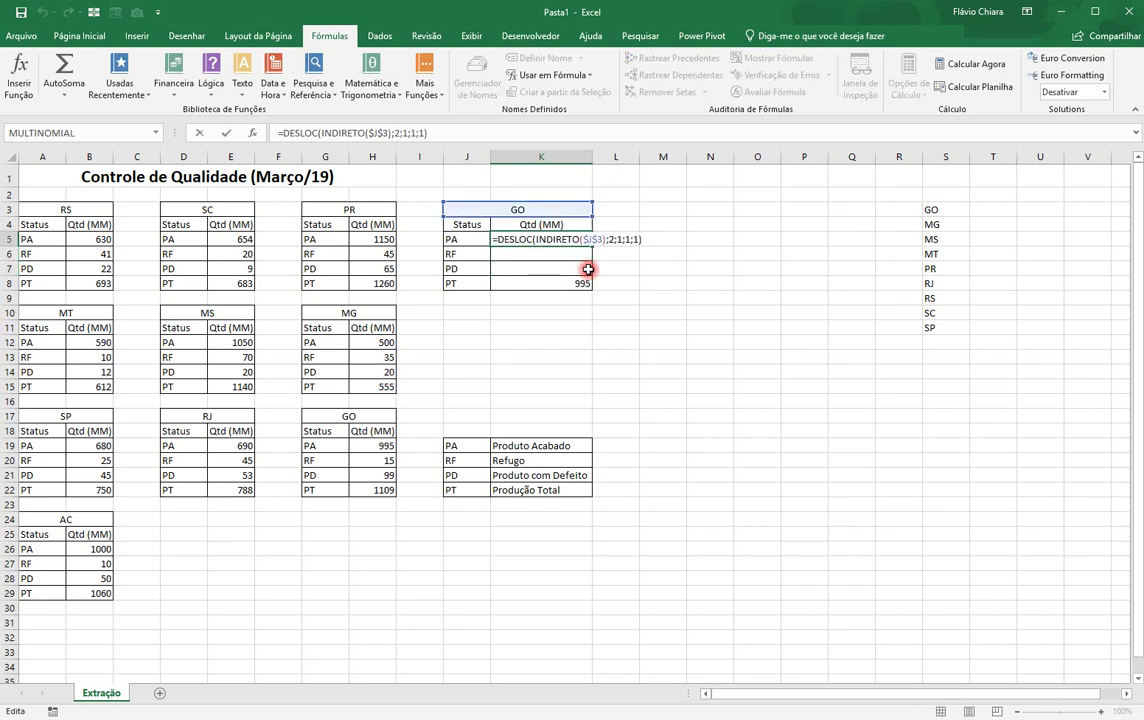
key("Left")
key("Left")
key("Left")
key("Left")
key("Left")
key("Delete")
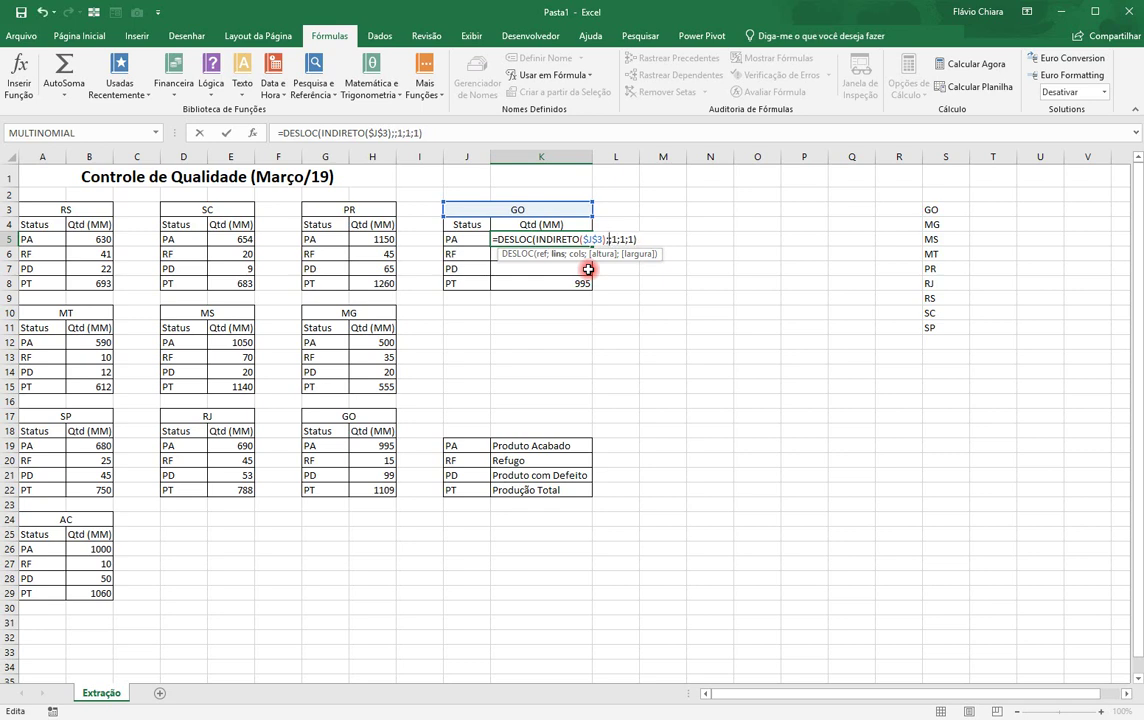
type("Li")
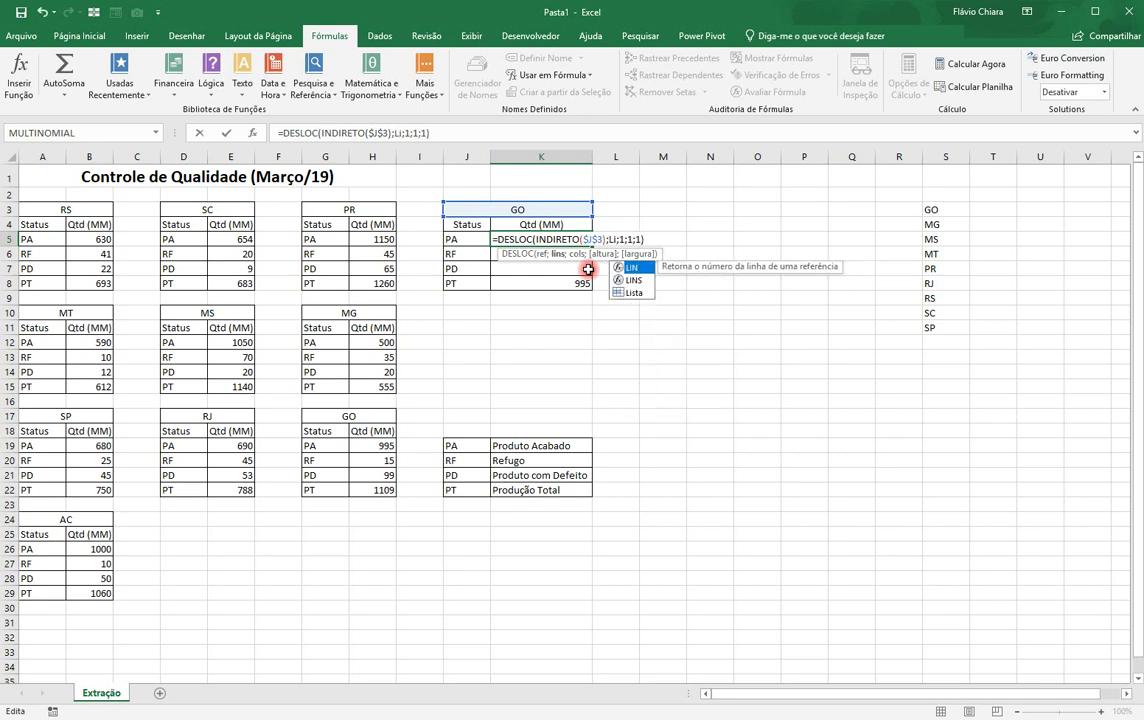
key("Tab")
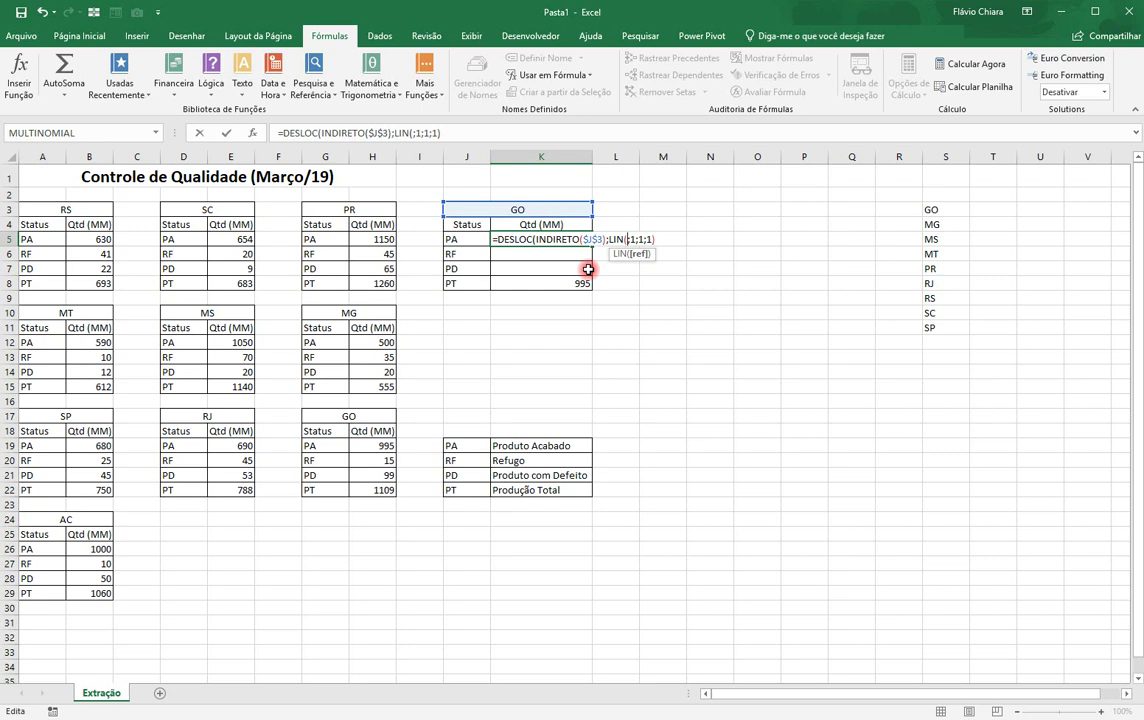
type("A2")
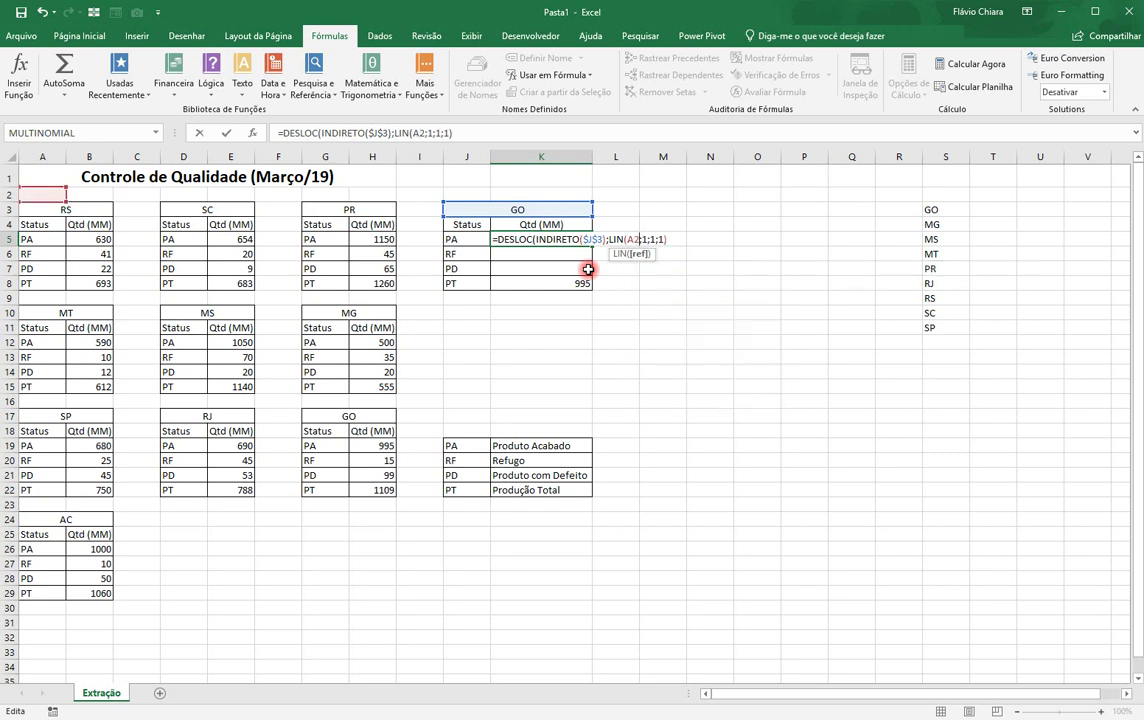
type(")")
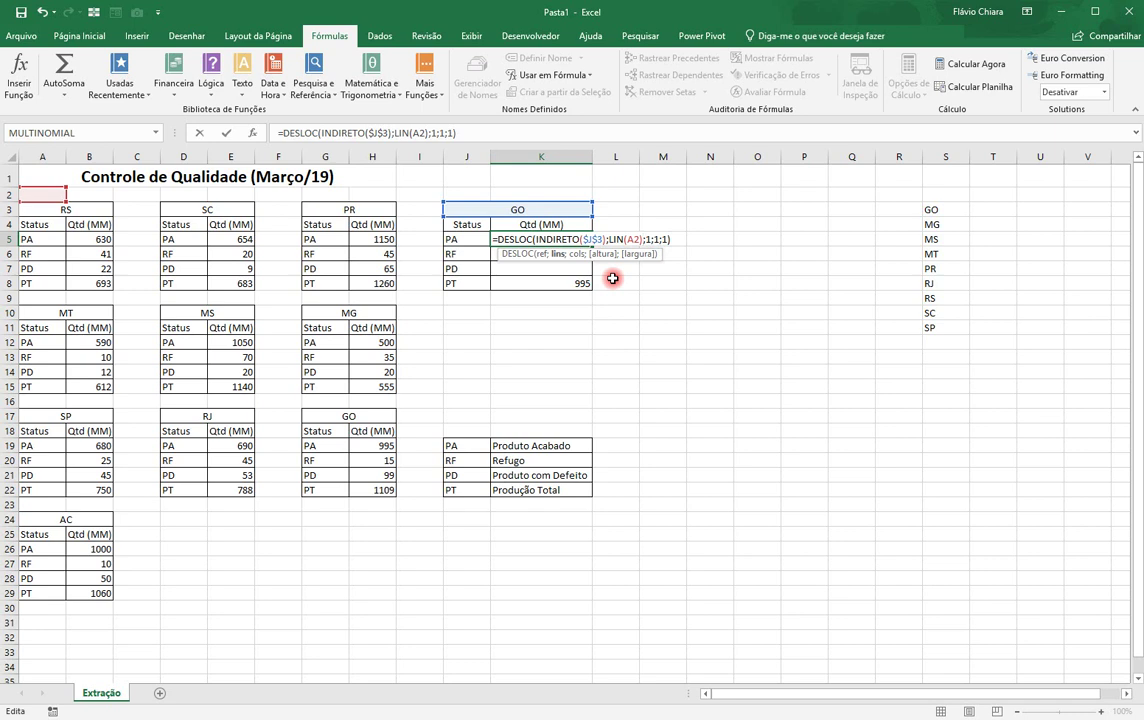
key("Return")
key("Up")
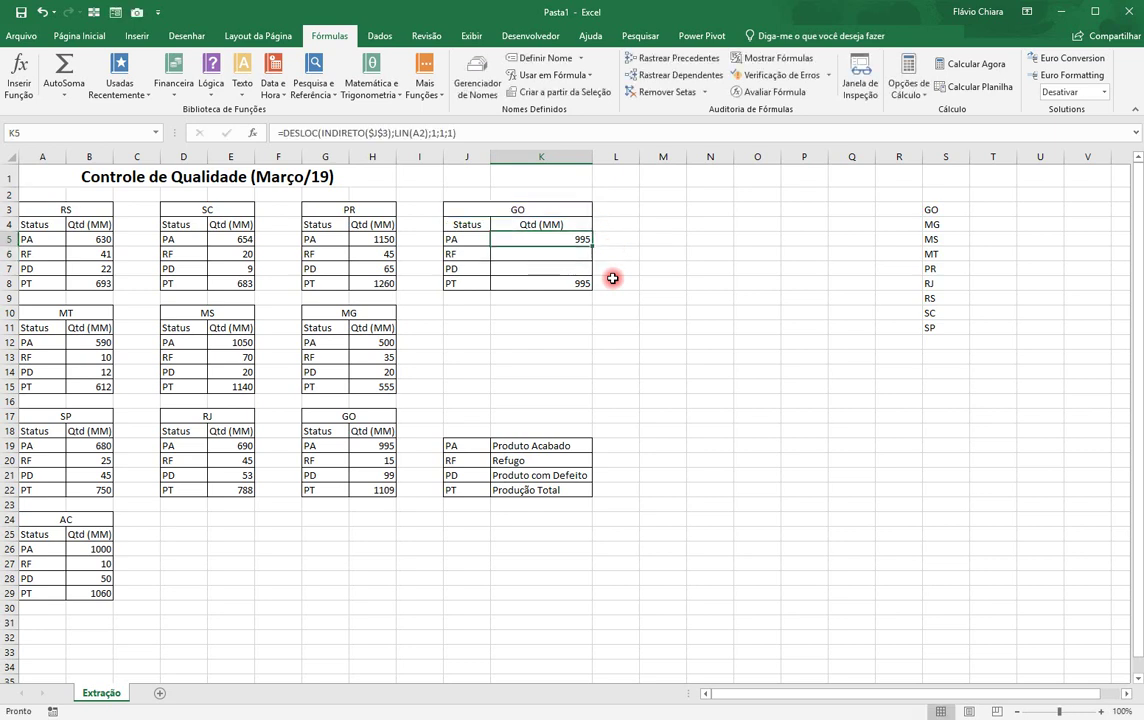
left_click_drag(592, 245, 593, 284)
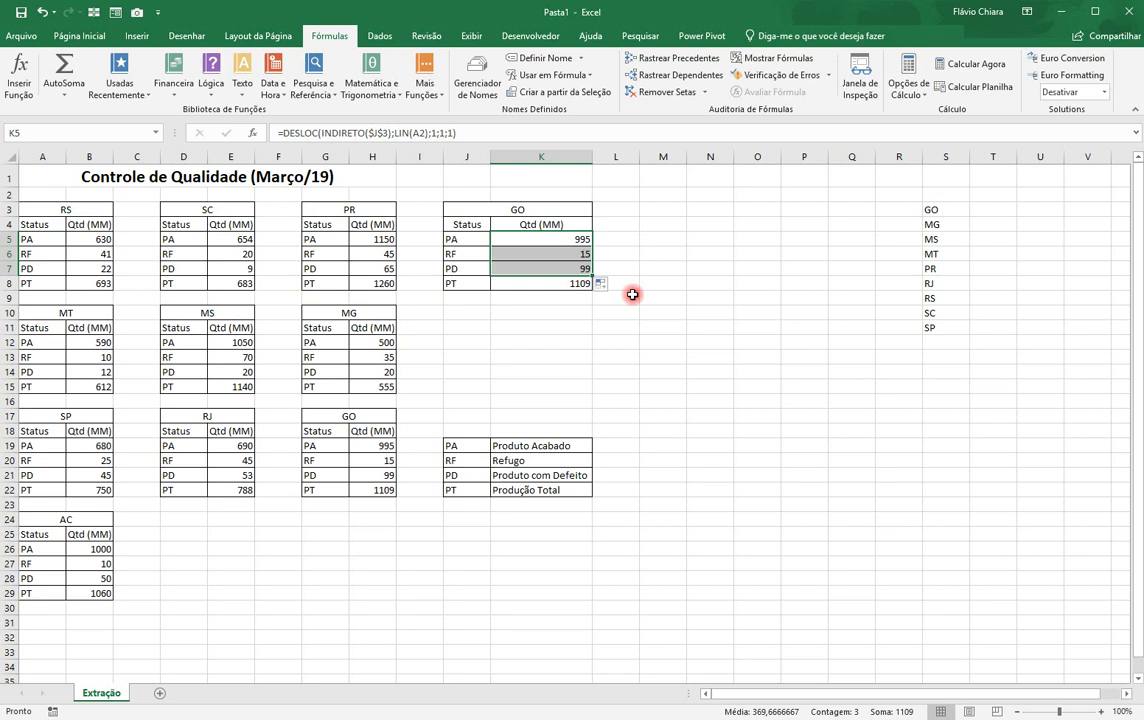
left_click(632, 294)
Test the filled formulas by switching the state in J3 to others such as SC, and return it to GO.
left_click(580, 213)
left_click(597, 214)
left_click(568, 259)
left_click(599, 213)
left_click(532, 276)
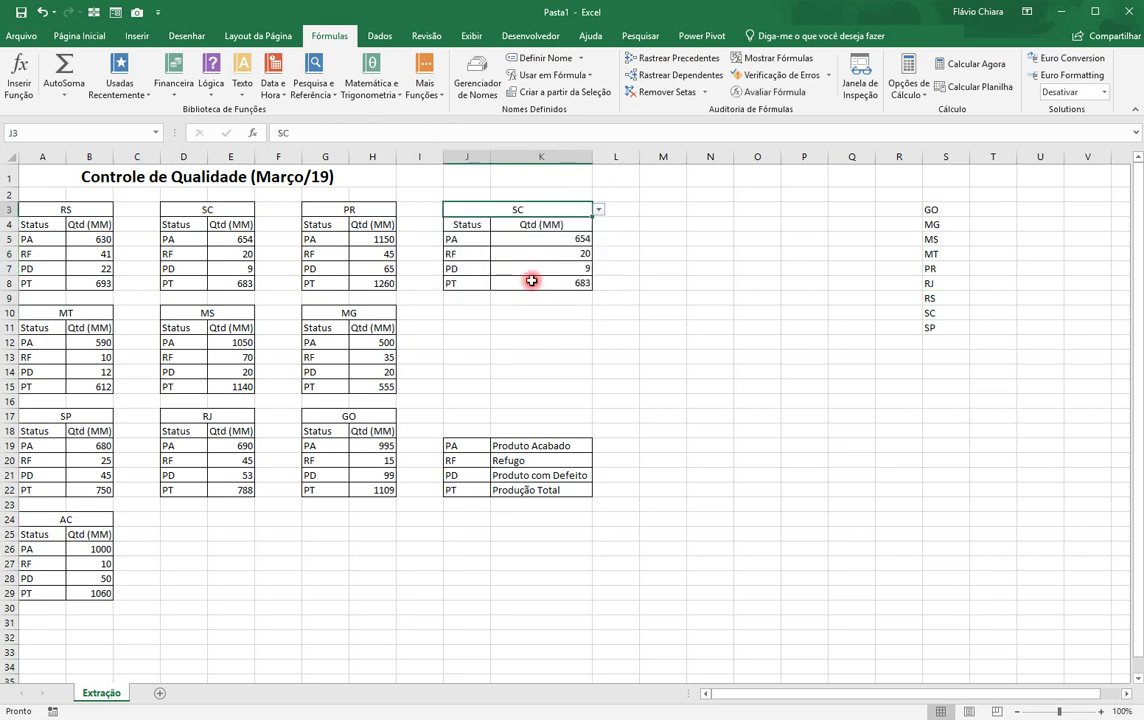
left_click(600, 211)
scroll(593, 255, "up", 2)
left_click(552, 222)
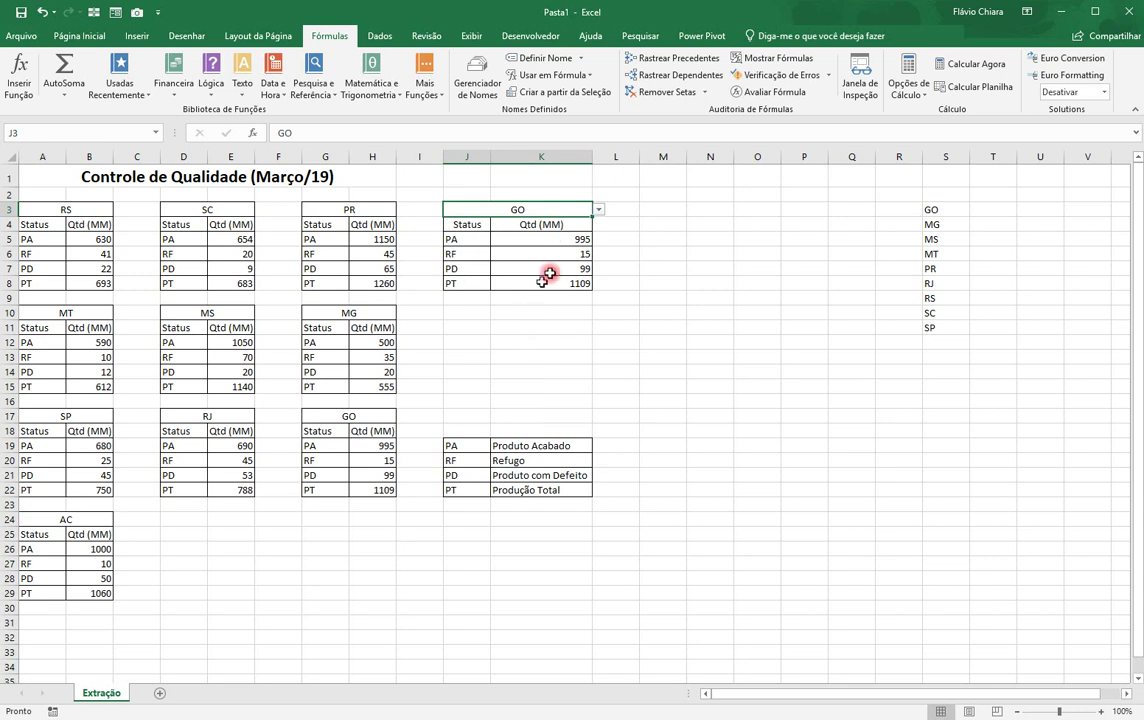
Select the Status and Qtd (MM) data in J4:K7 and begin inserting a chart from it.
left_click_drag(460, 226, 571, 269)
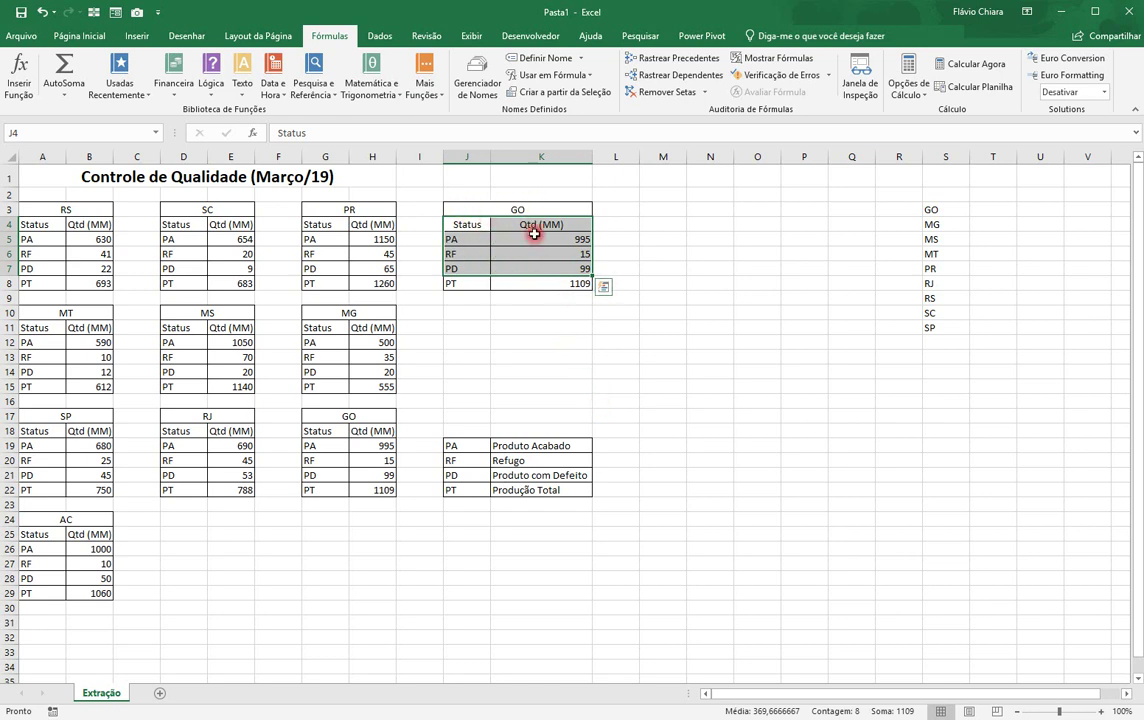
left_click(137, 36)
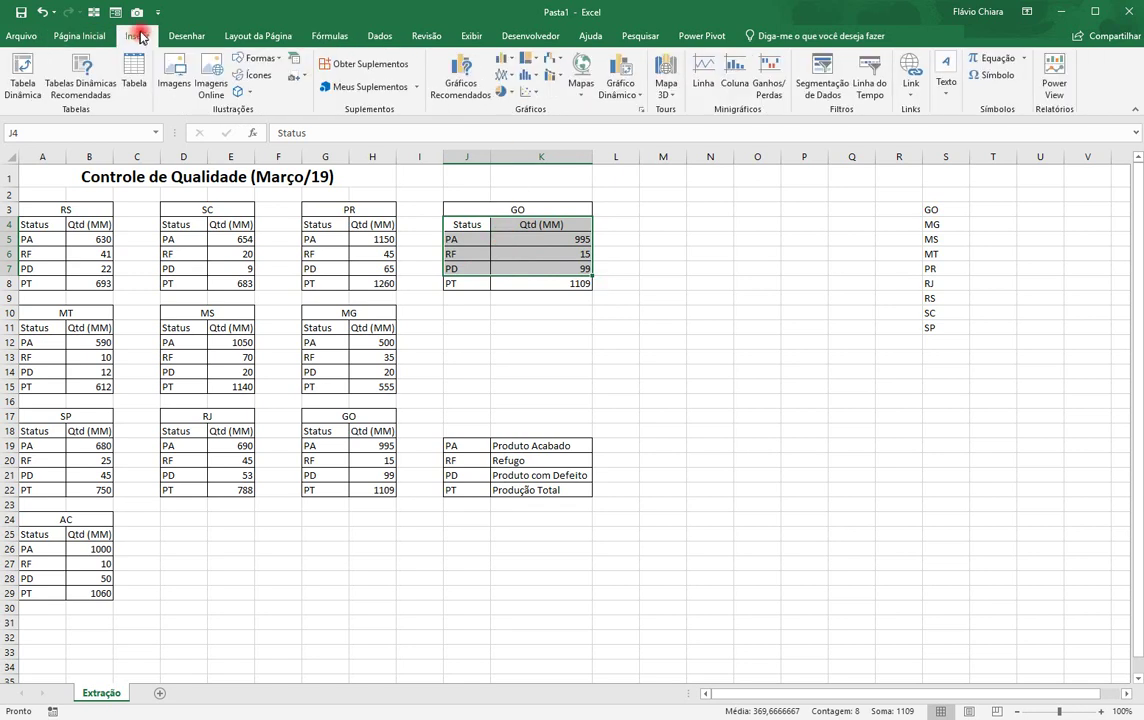
Insert a 2D clustered column chart of the GO status quantities for PA, RF and PD, and place it enlarged below the table.
left_click(501, 60)
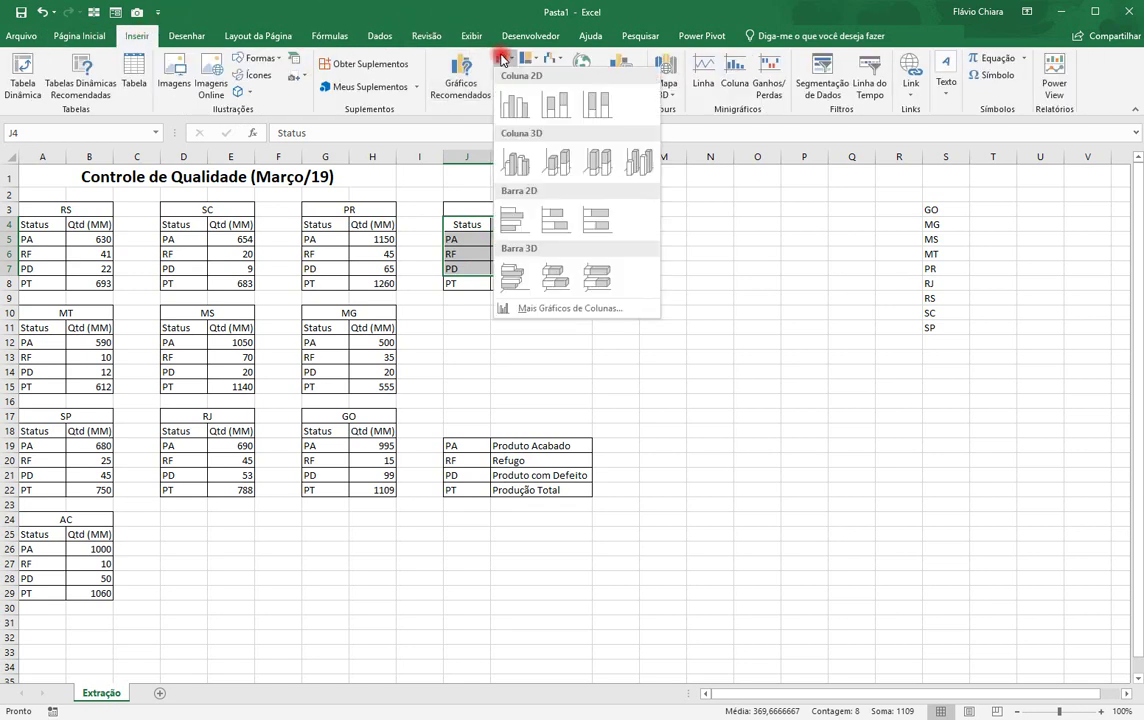
left_click(518, 108)
left_click_drag(638, 335, 686, 346)
left_click_drag(800, 433, 932, 441)
left_click_drag(932, 537, 955, 560)
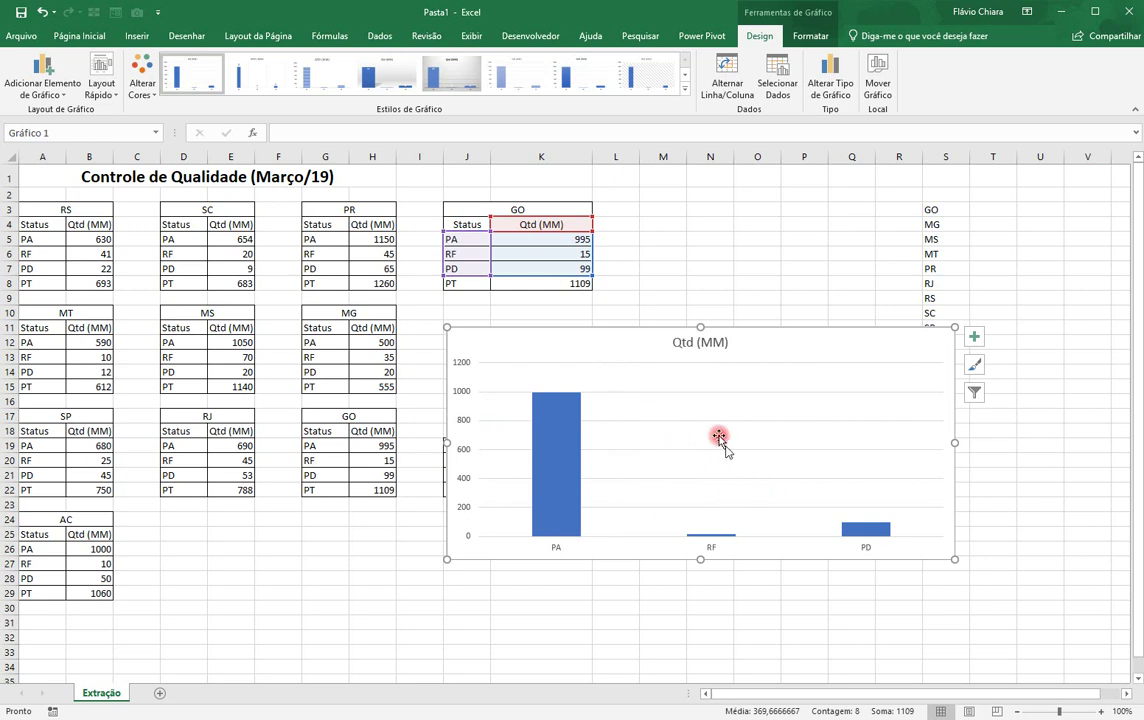
Apply the dark-background style with blue columns to the chart and reposition it below the lookup table.
left_click(684, 89)
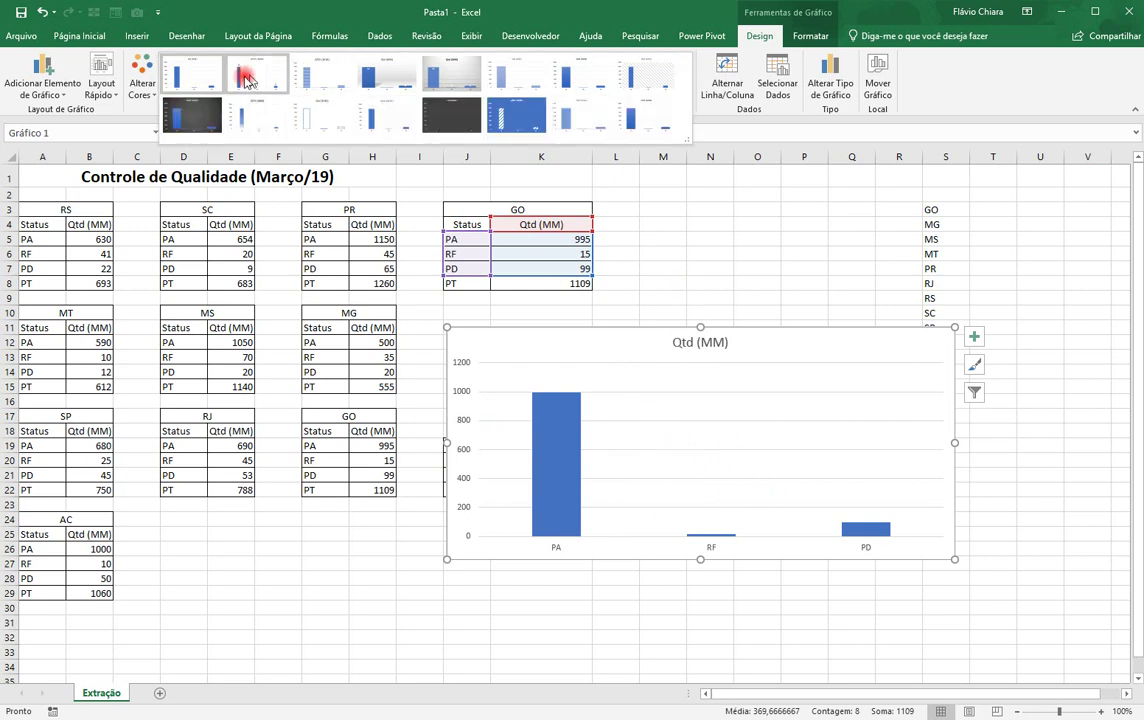
left_click(195, 122)
left_click_drag(826, 372, 812, 403)
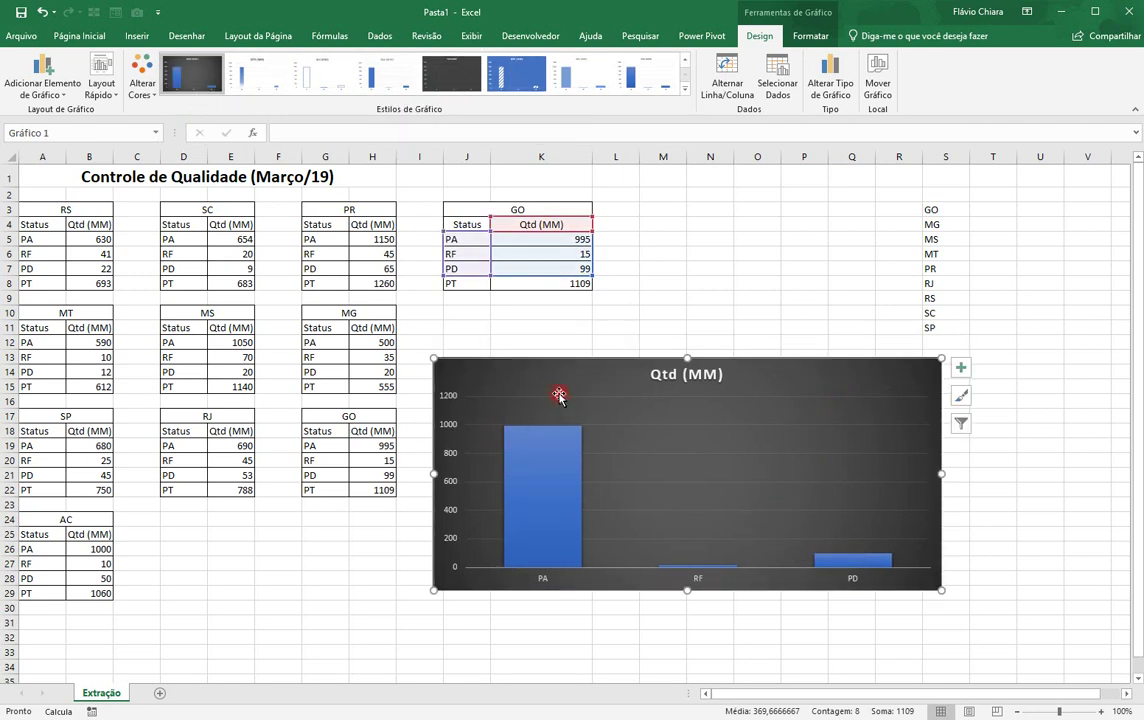
left_click_drag(558, 395, 572, 374)
Check how the chart responds by switching the state in J3 to PR, GO and SC, ending on GO.
left_click(516, 211)
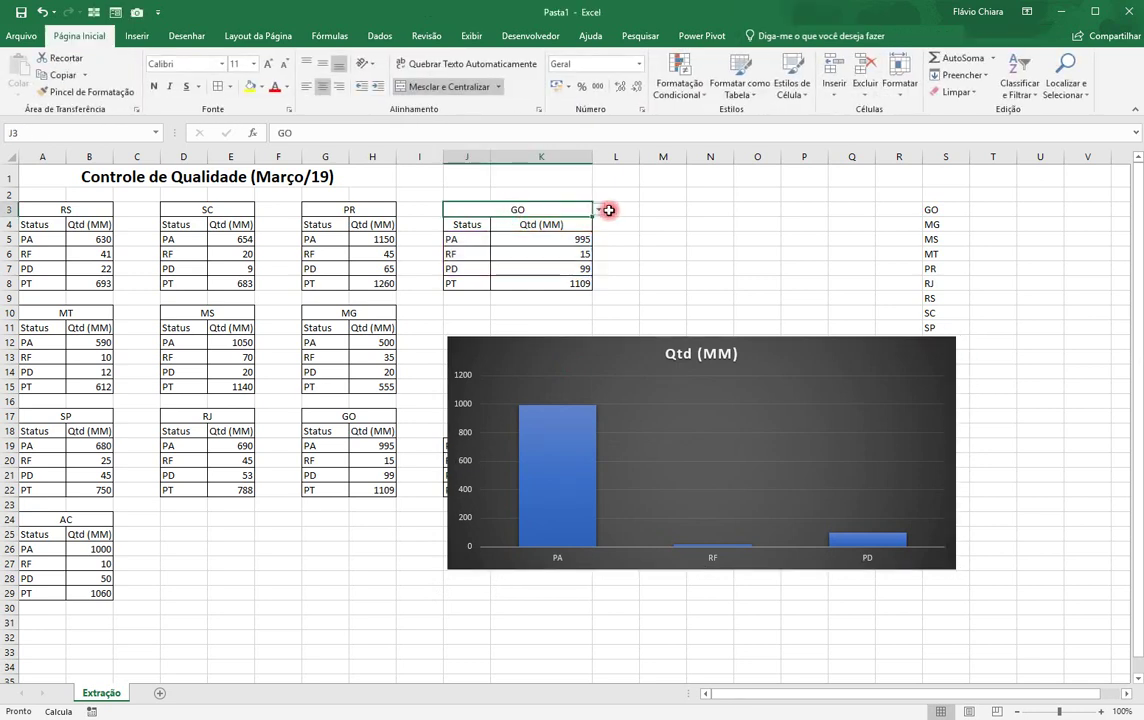
left_click(598, 212)
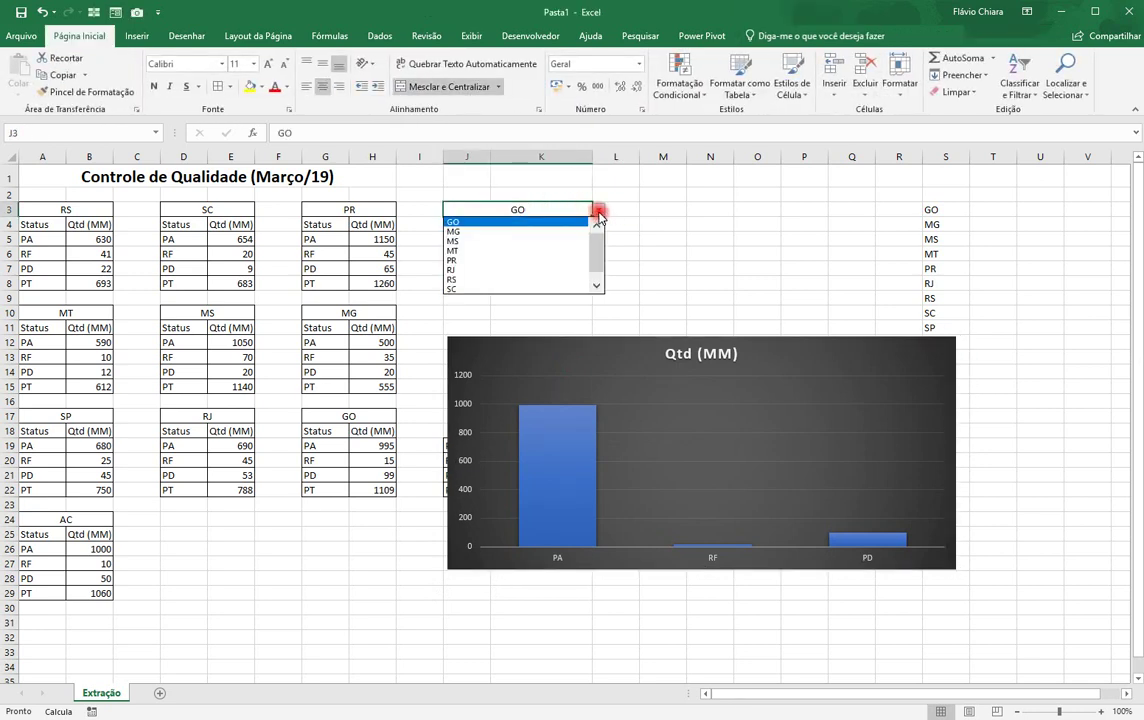
left_click(516, 260)
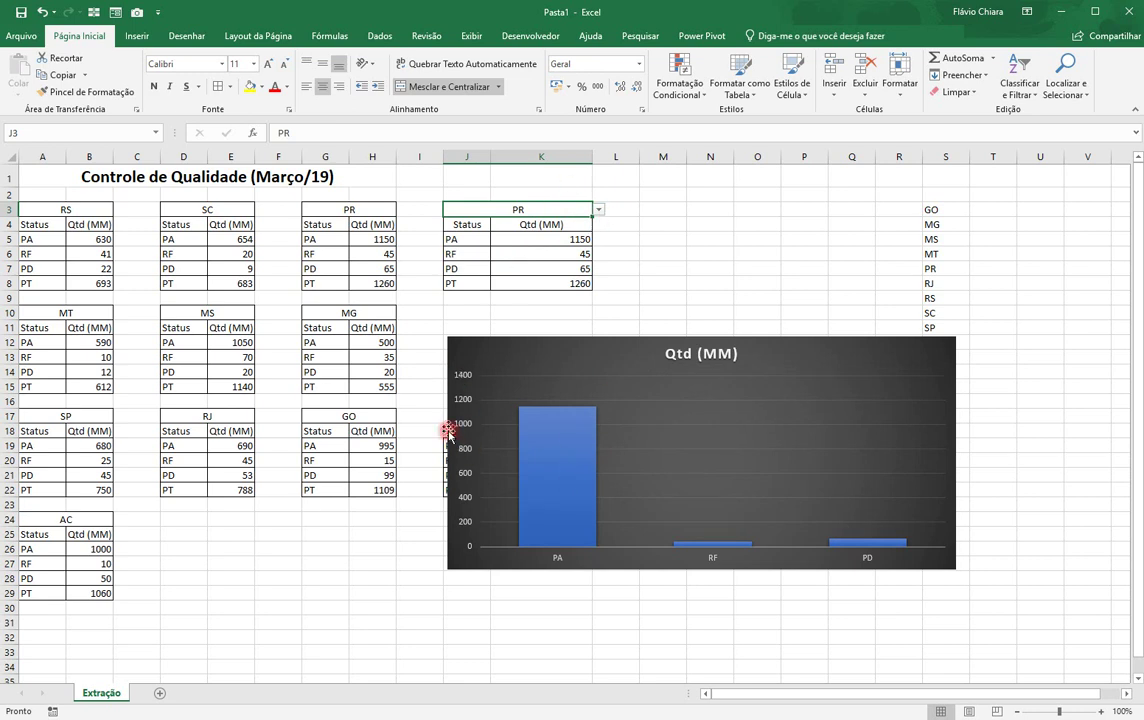
left_click(597, 210)
left_click(598, 248)
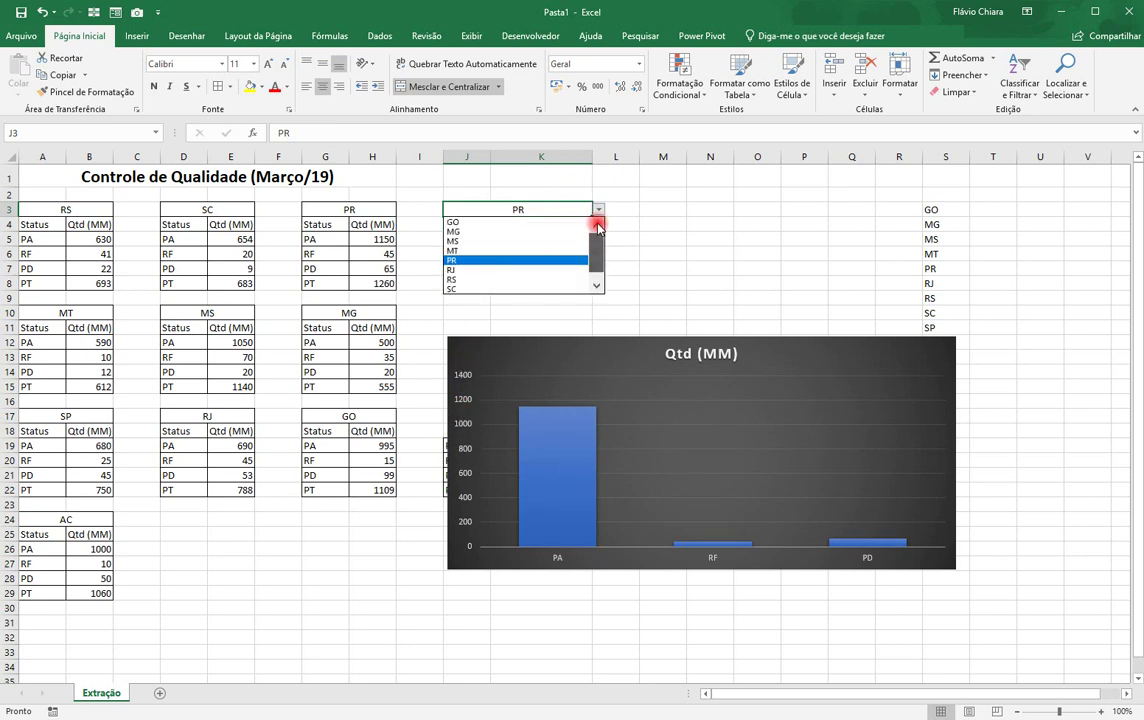
left_click(503, 222)
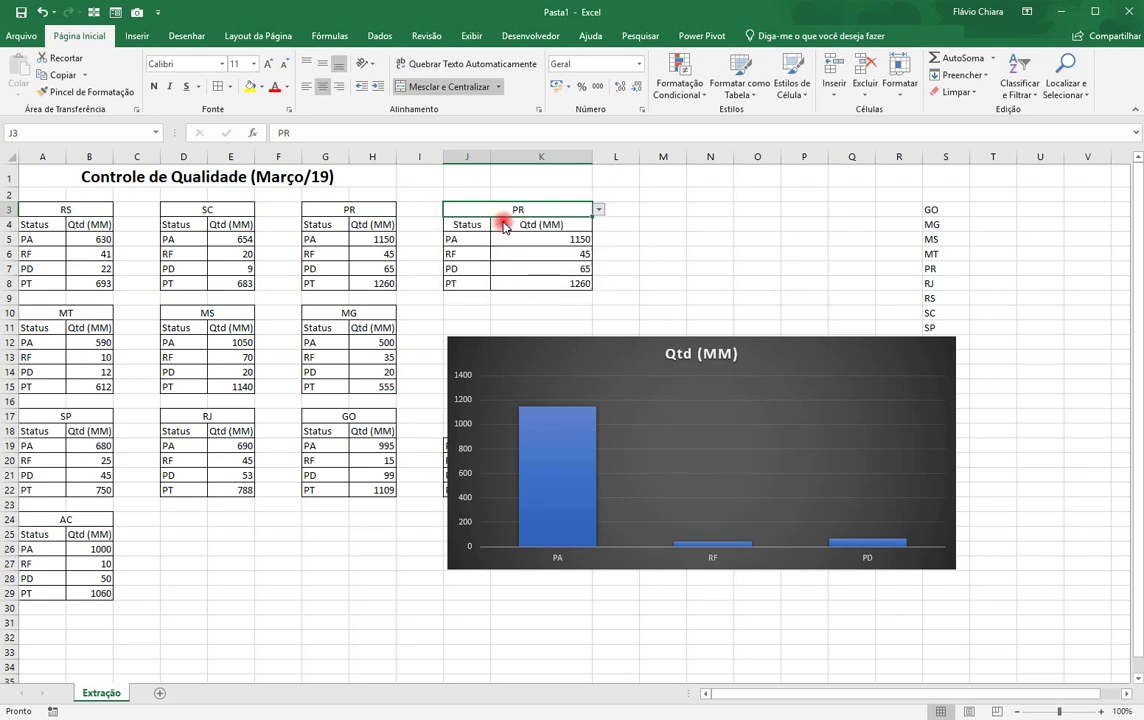
left_click(597, 210)
left_click(597, 248)
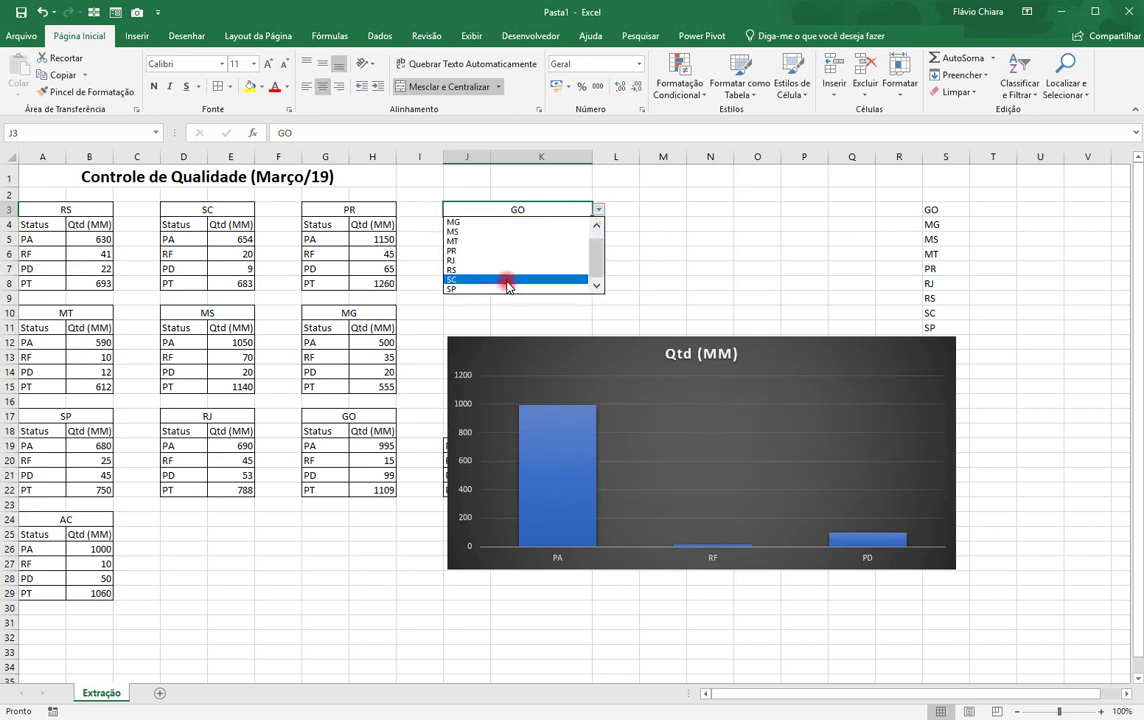
left_click(507, 280)
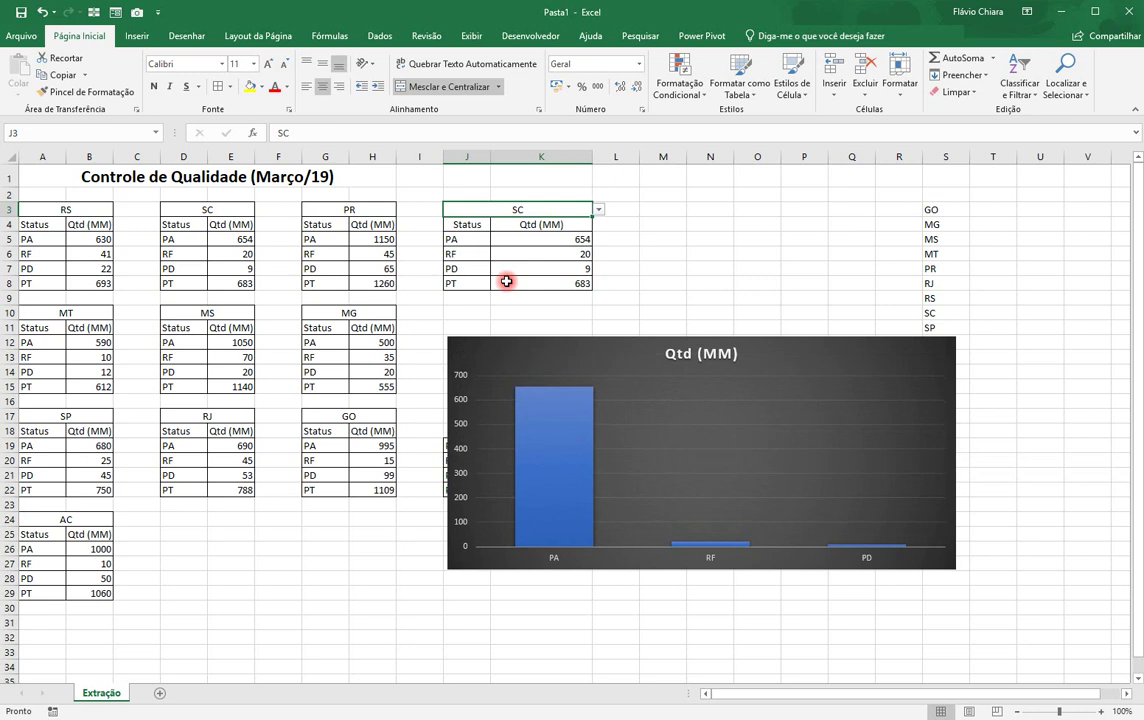
left_click(597, 210)
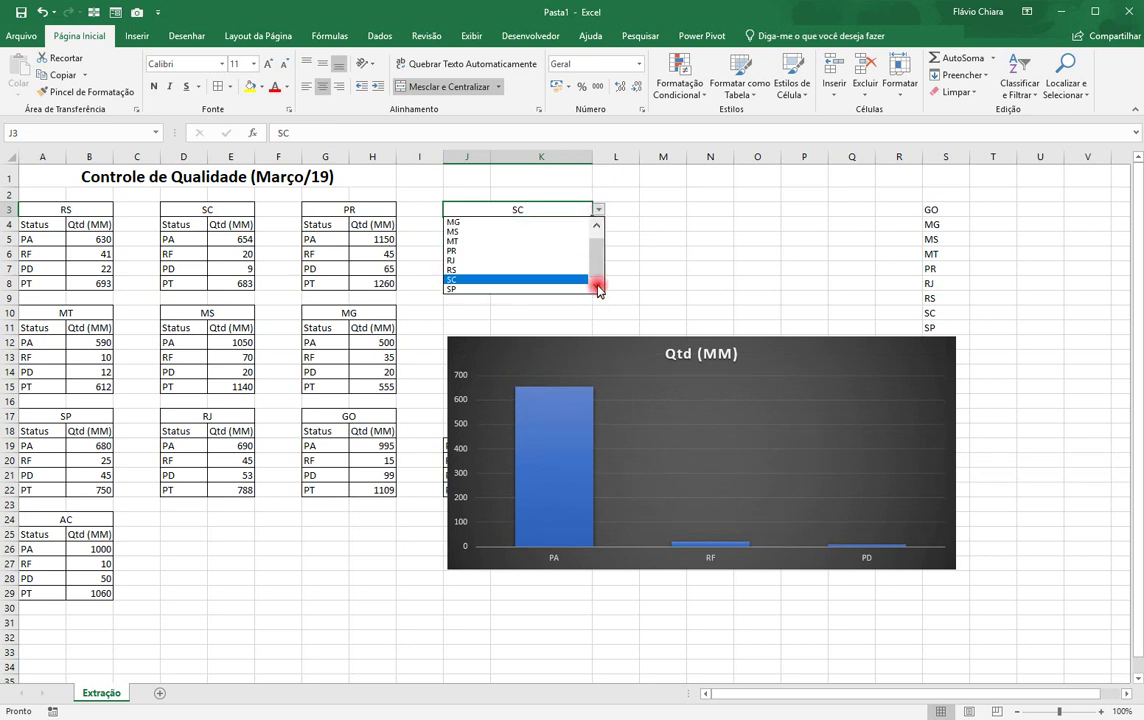
left_click(505, 222)
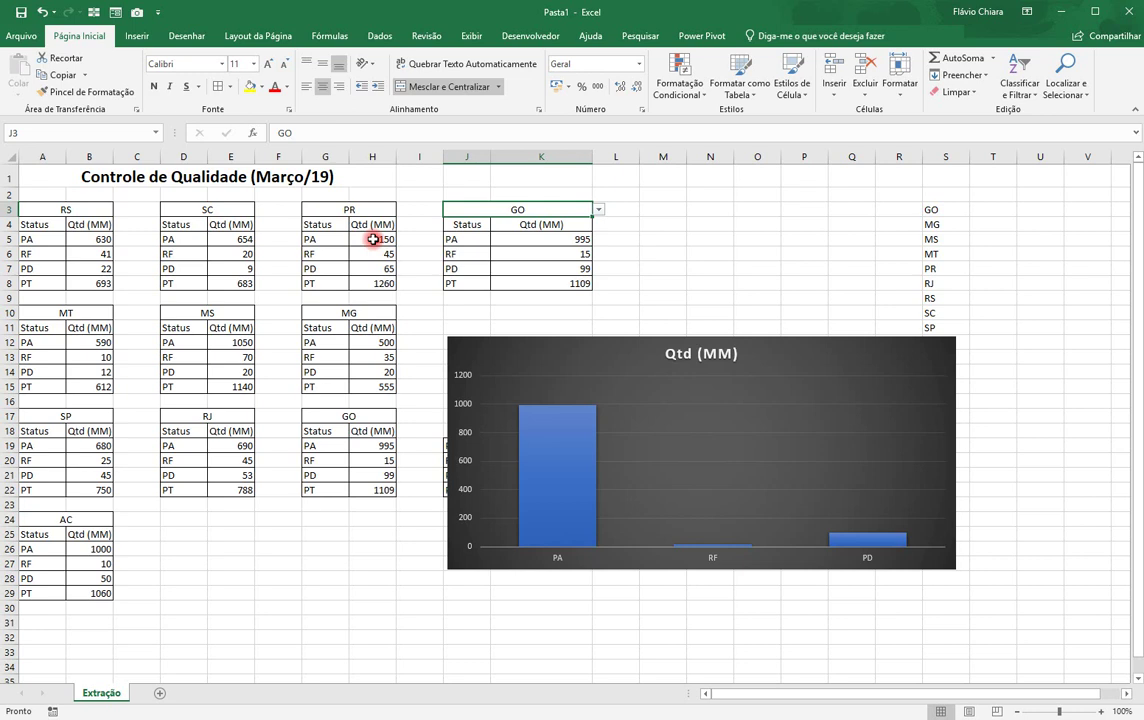
Fix the maximum of the chart's vertical axis at 1200 and close the axis formatting.
double_click(460, 407)
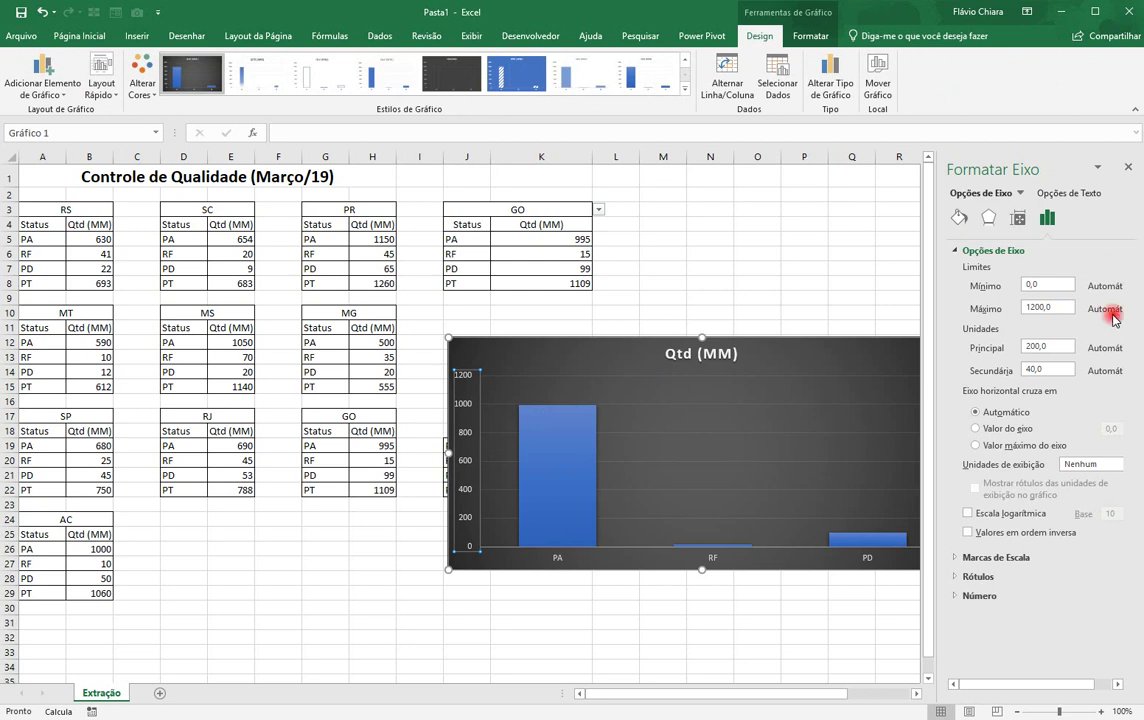
double_click(1064, 308)
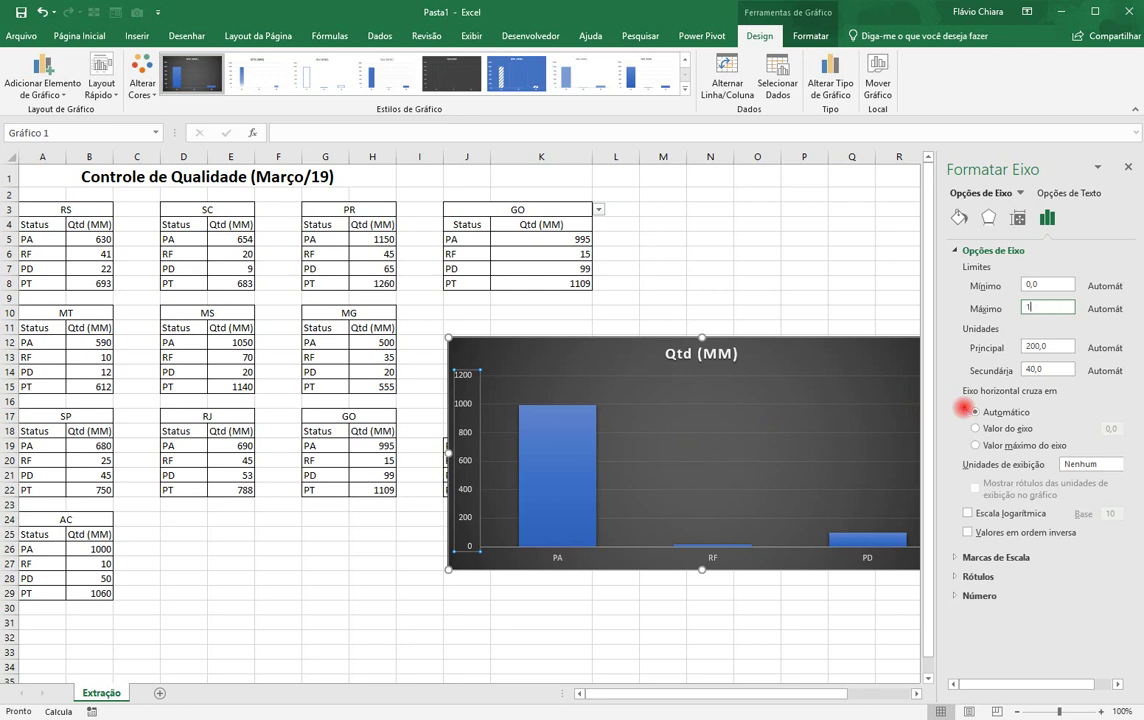
key("Return")
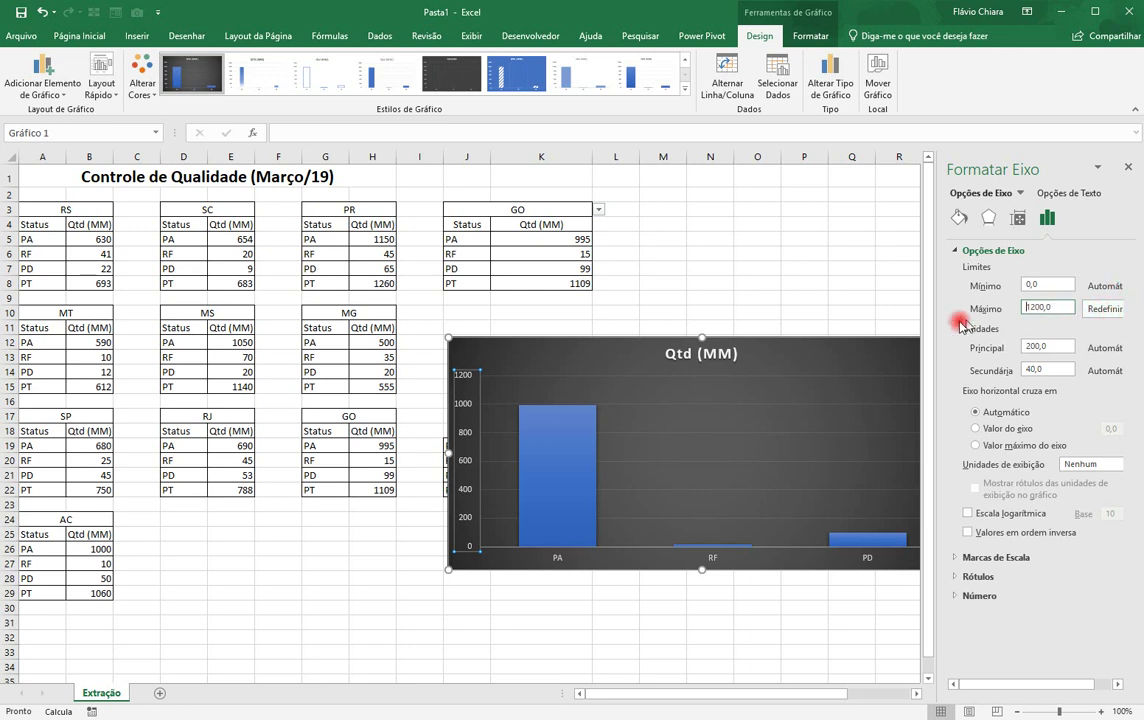
left_click(1131, 168)
left_click(684, 216)
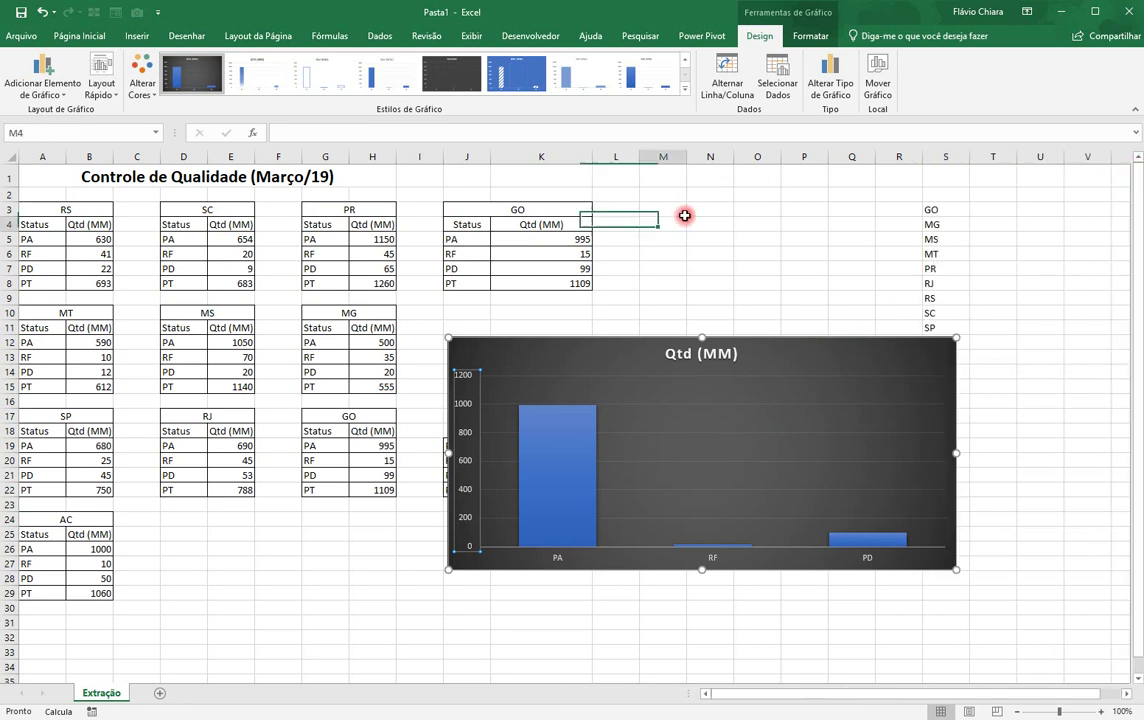
Check the chart's fixed scale by switching J3 through several states, including RS and MT, ending on GO.
left_click(585, 209)
left_click(598, 209)
left_click(545, 245)
left_click(598, 209)
left_click(527, 270)
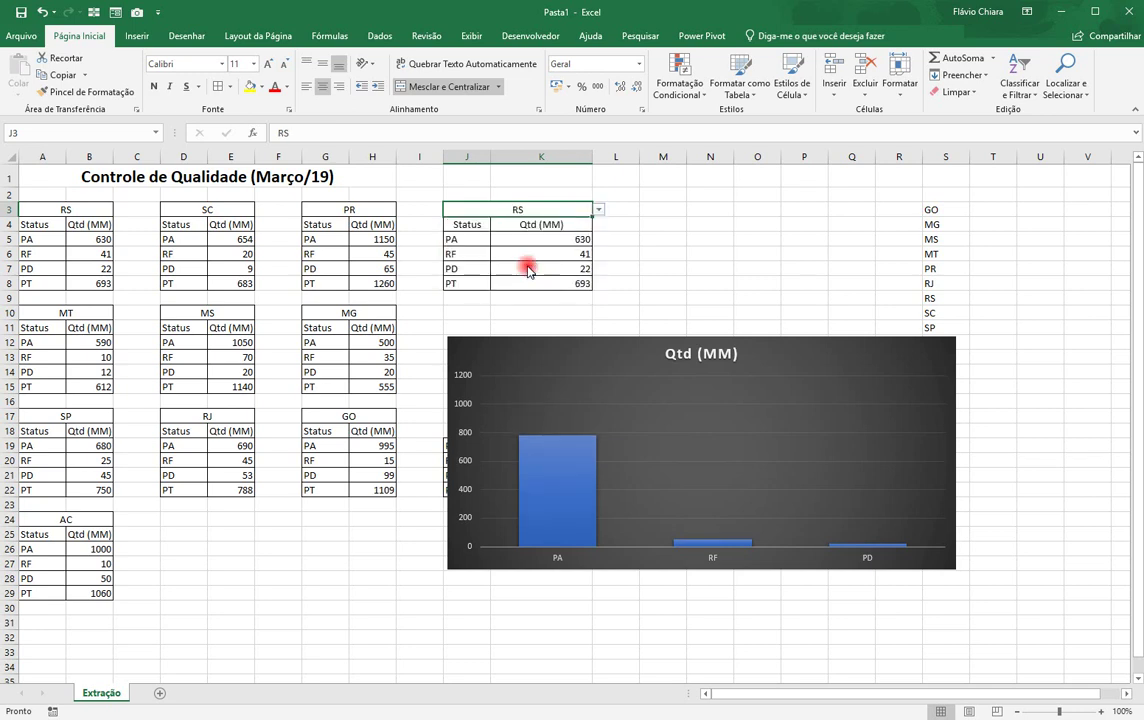
left_click(598, 209)
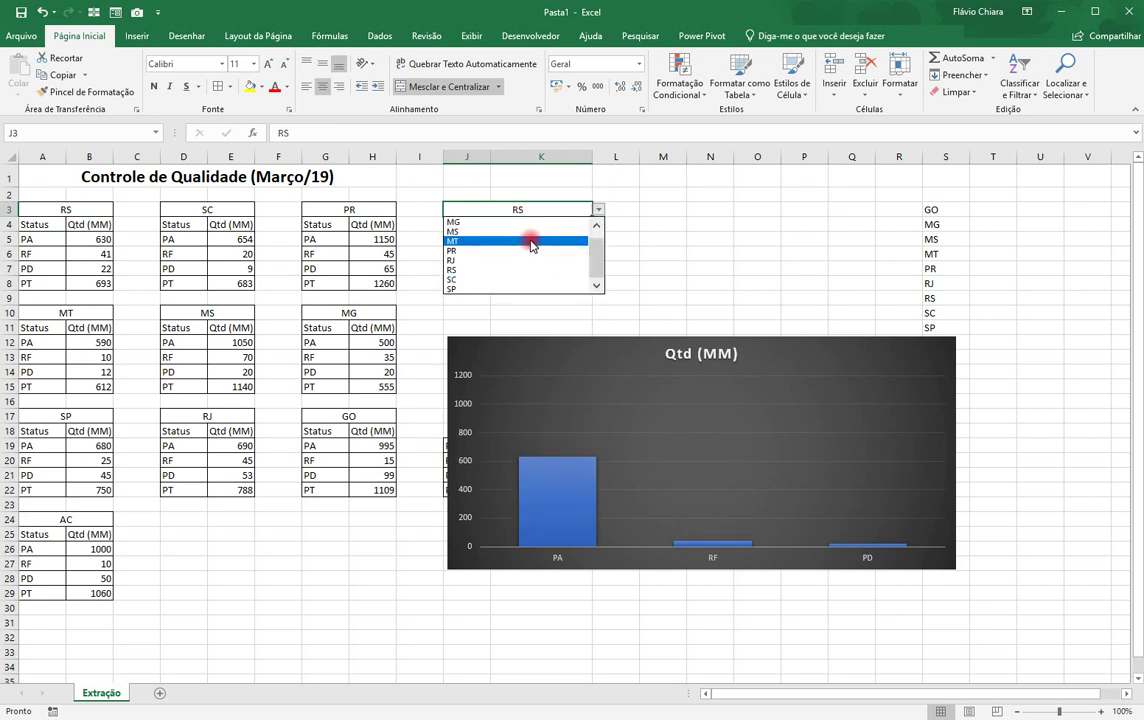
left_click(529, 241)
left_click(598, 210)
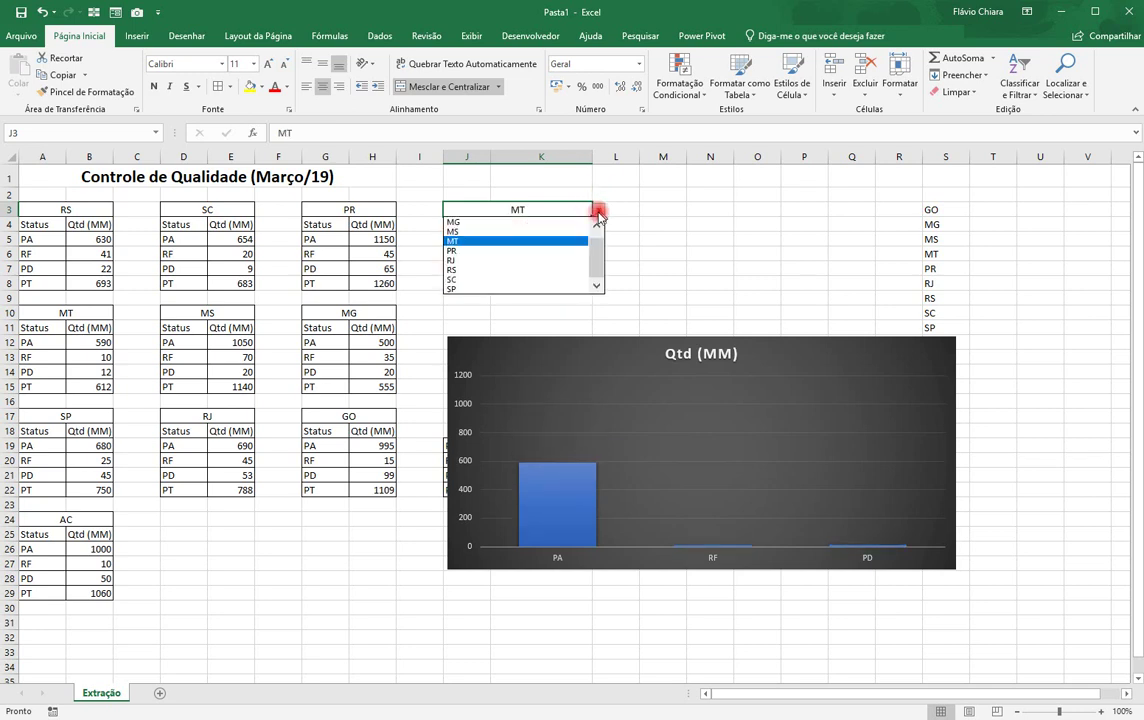
left_click(519, 270)
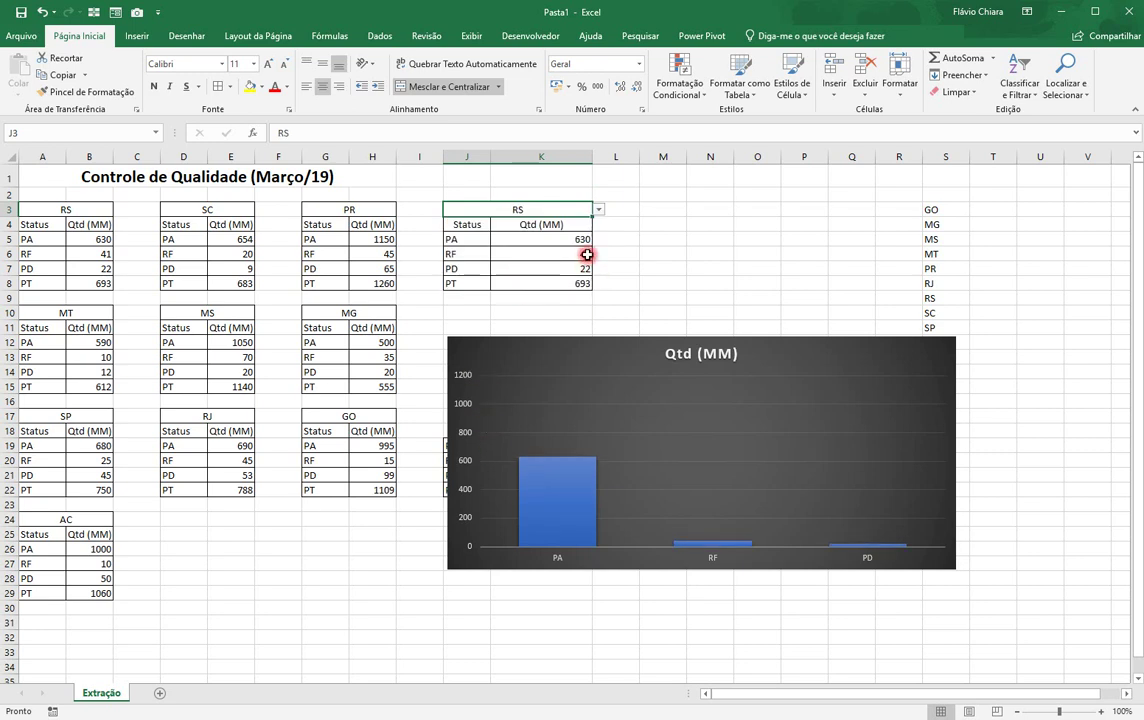
left_click(598, 209)
left_click_drag(599, 265, 582, 199)
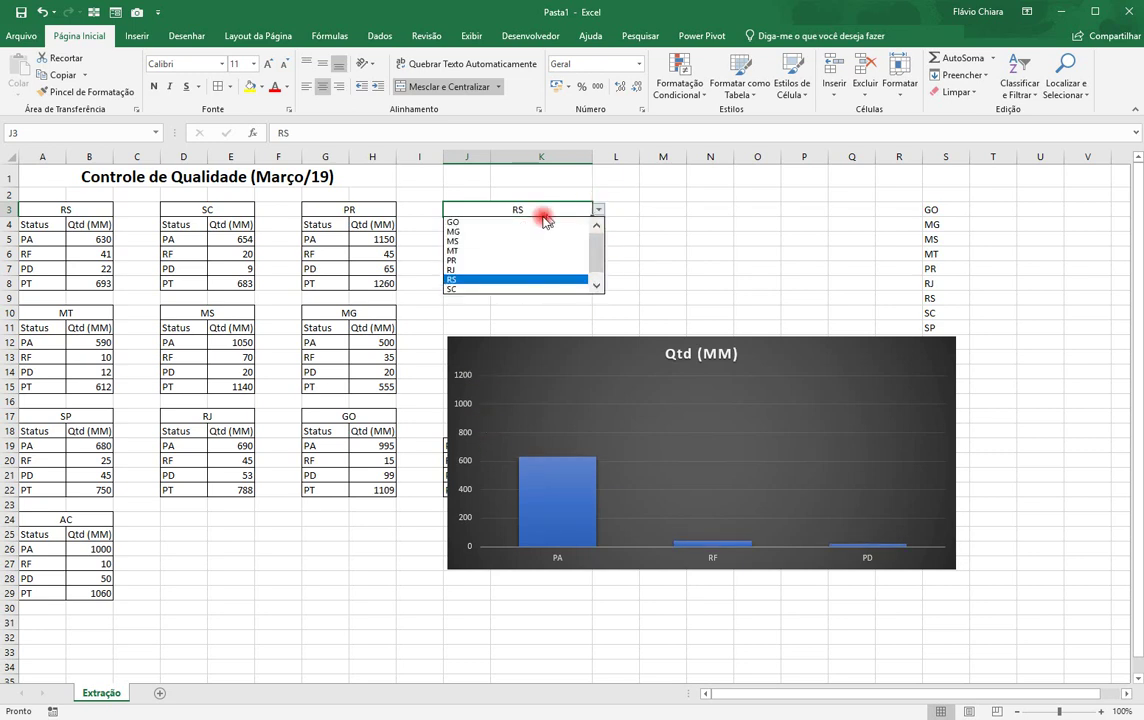
left_click(536, 222)
Delete the vertical axis and the horizontal gridlines from the chart.
left_click(467, 409)
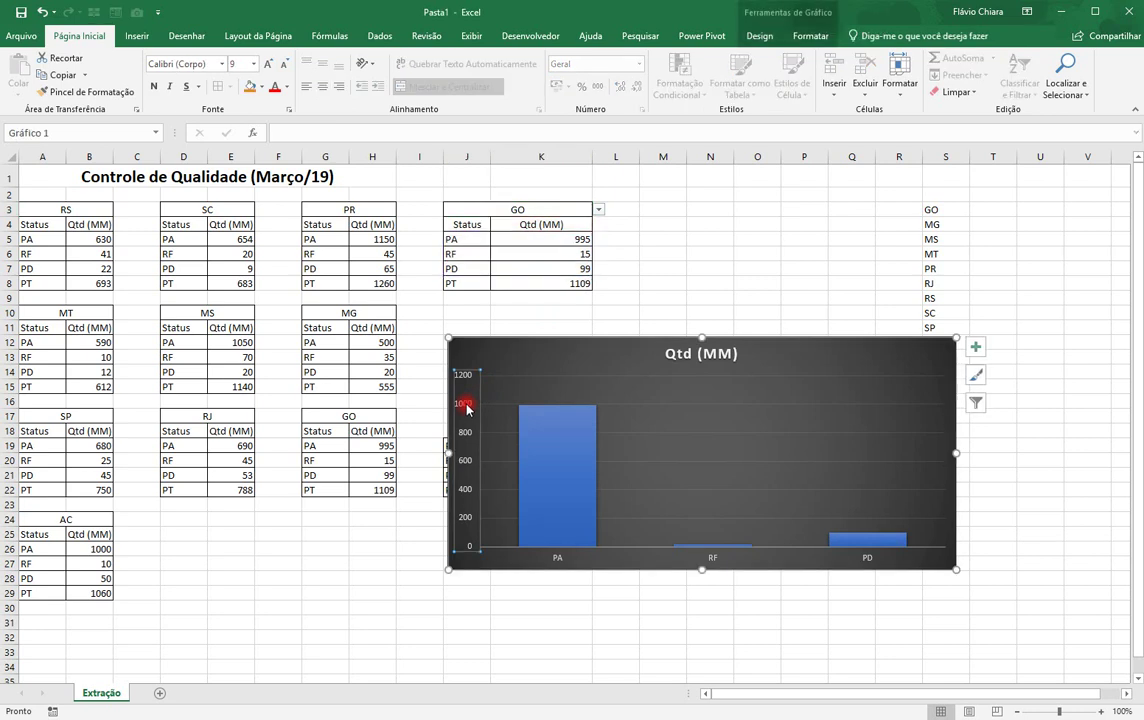
key("Delete")
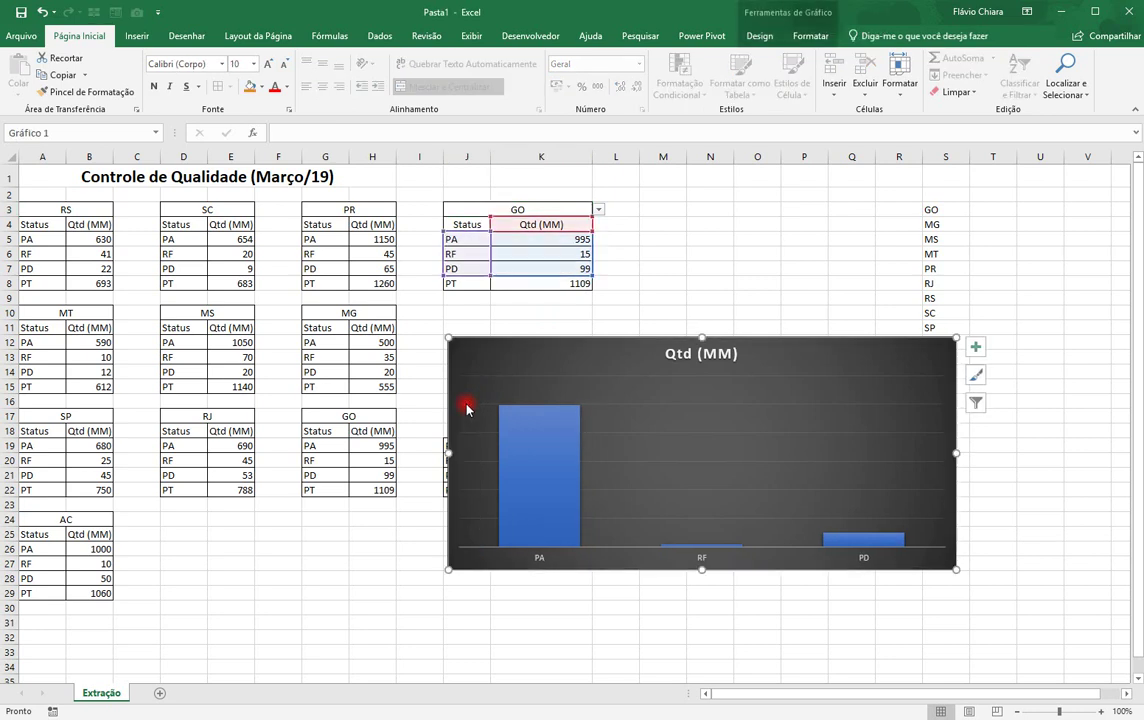
left_click(700, 434)
key("Delete")
Add data labels at the outside end of the chart's columns and reposition the chart below the lookup table.
left_click(759, 36)
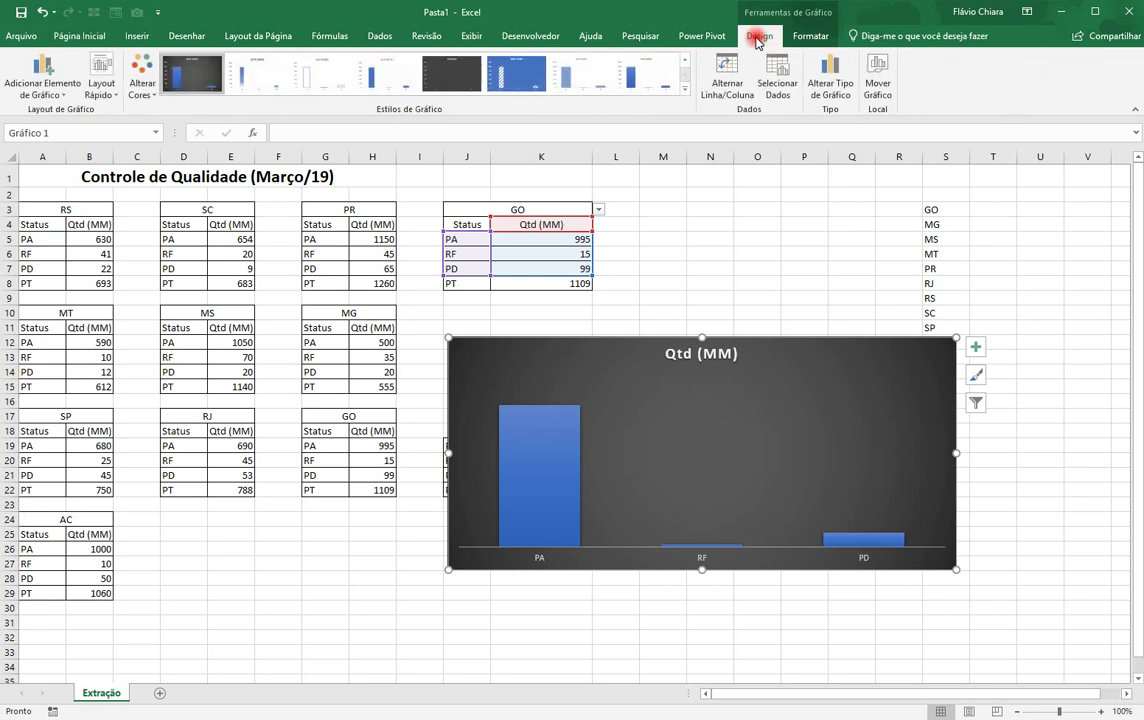
left_click(62, 94)
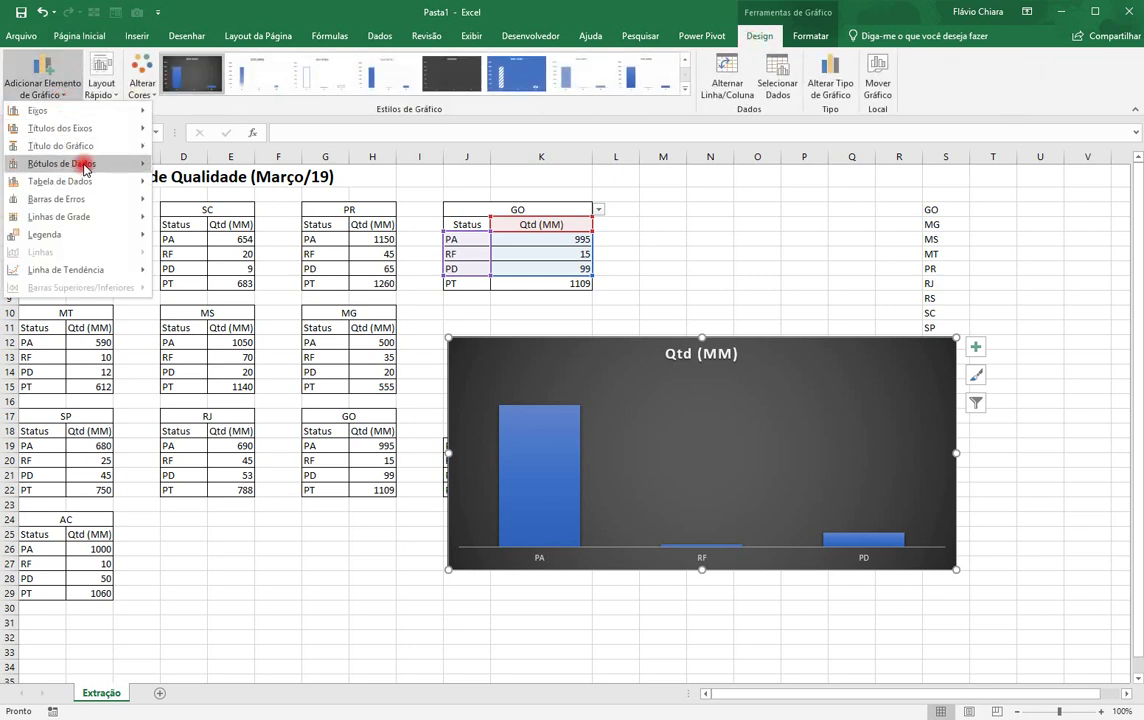
mouse_move(84, 166)
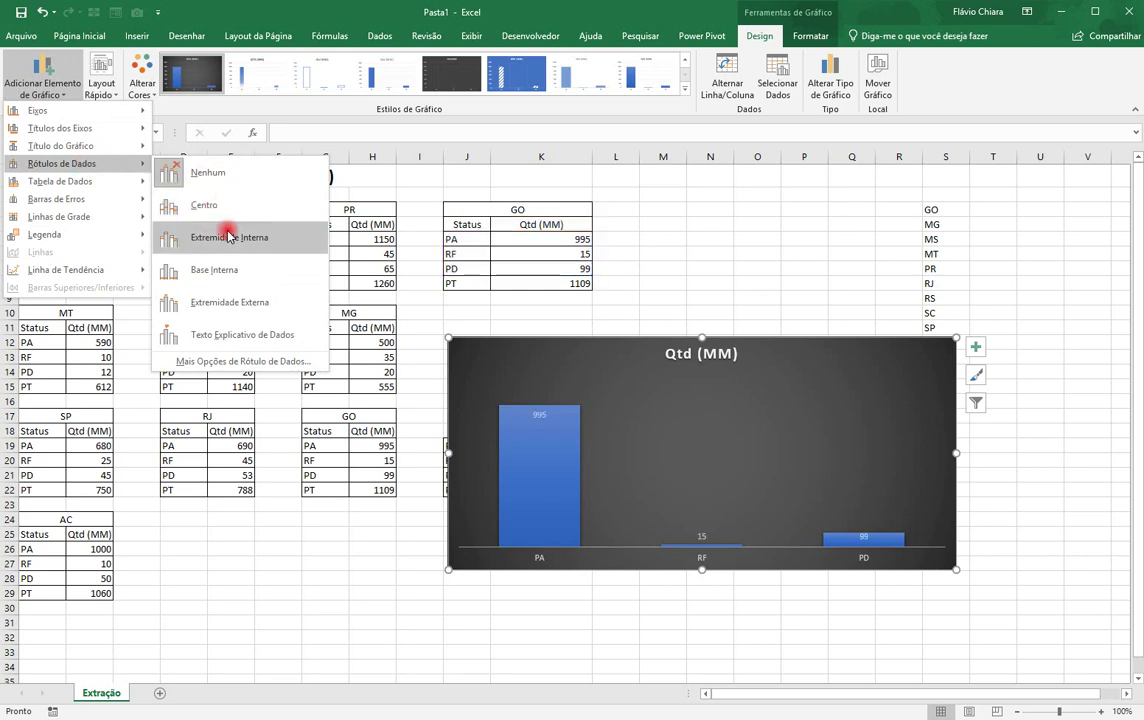
left_click(250, 303)
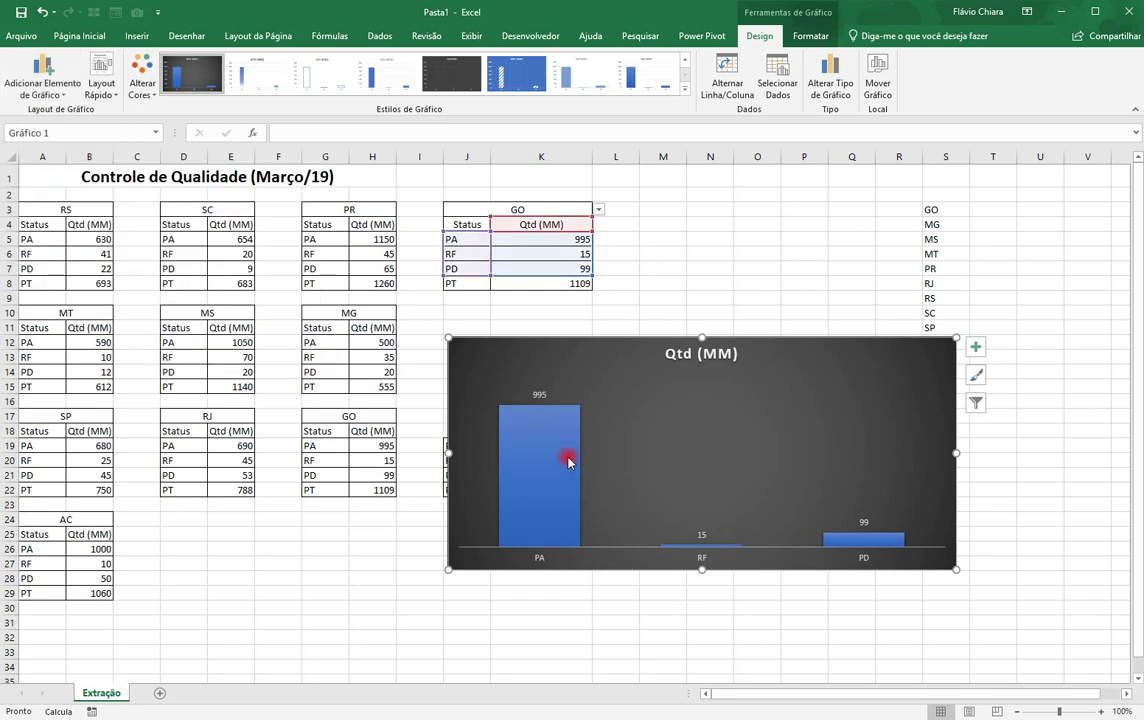
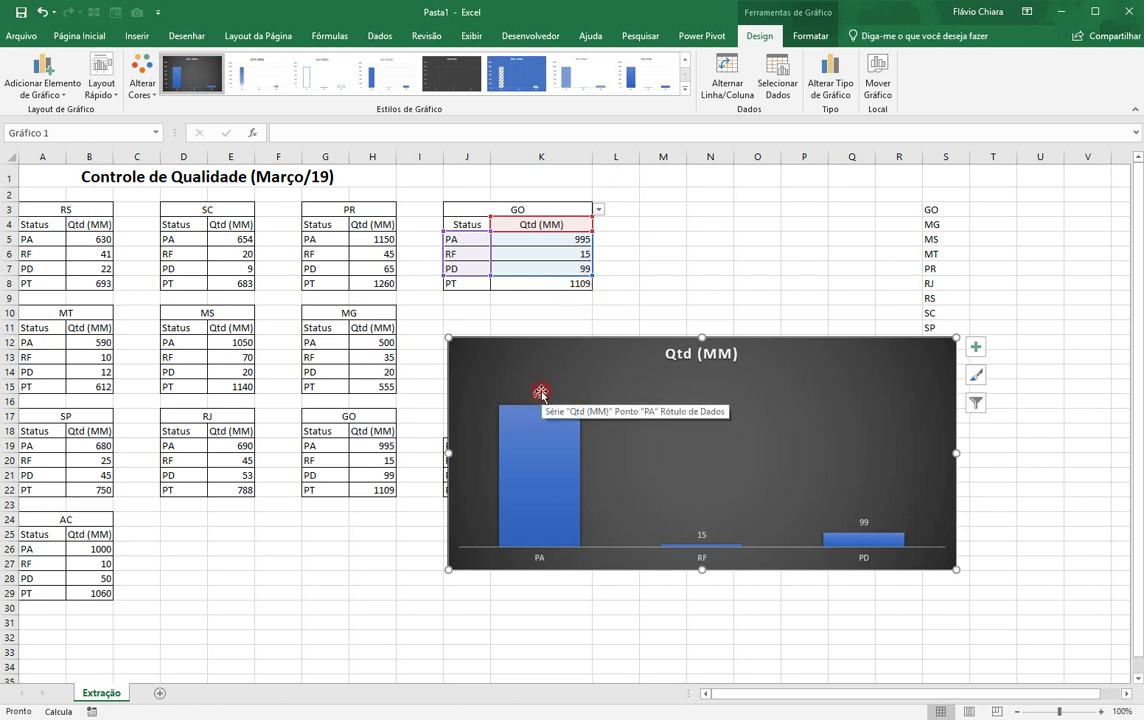
left_click_drag(544, 336, 528, 367)
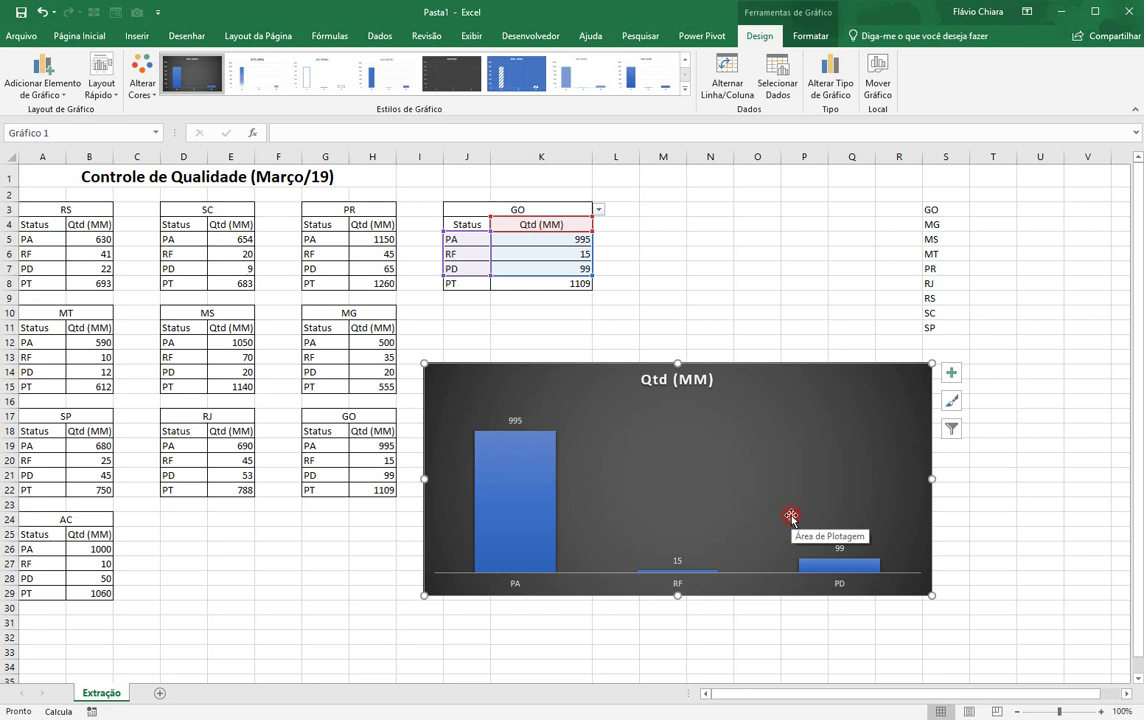
mouse_move(755, 380)
left_mouse_down()
mouse_move(730, 375)
mouse_move(754, 347)
left_mouse_up()
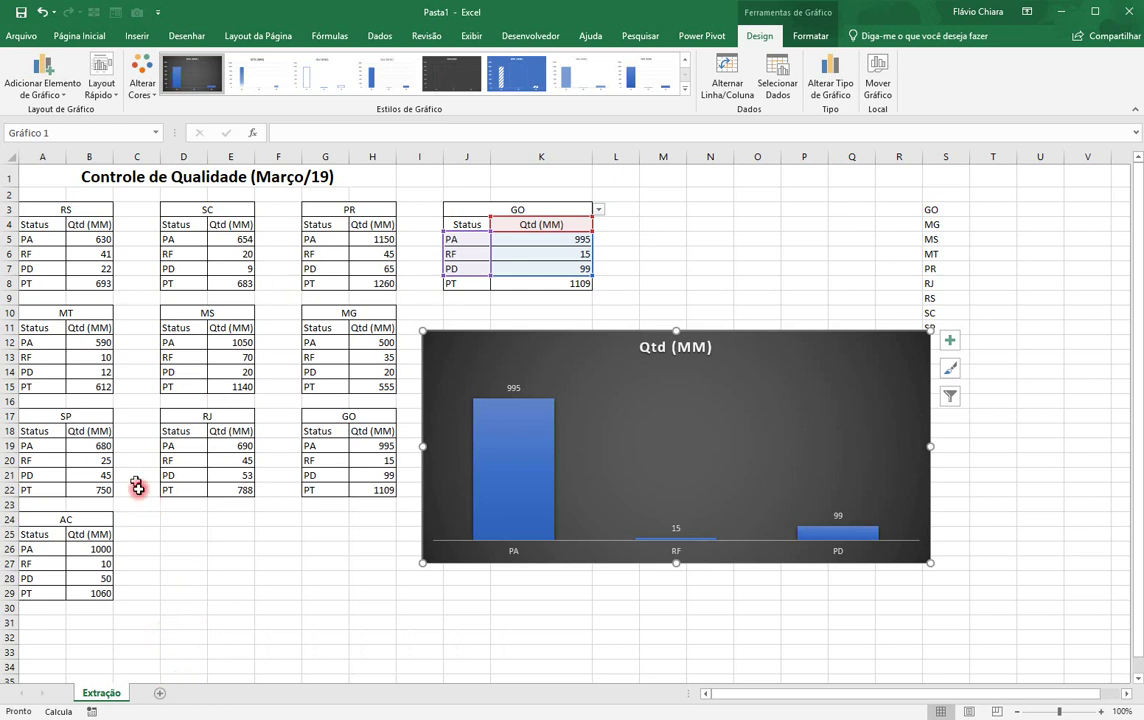
Add a new worksheet named Painel Gerencial and place it before the Extração sheet.
left_click(159, 695)
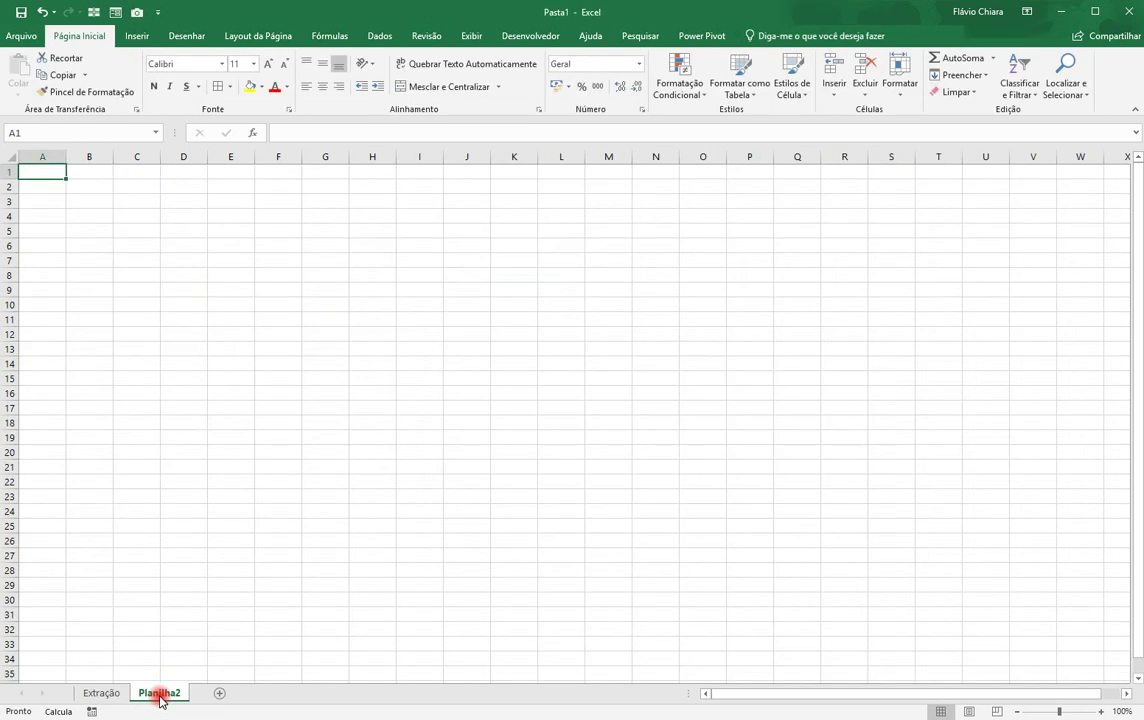
double_click(159, 694)
type("Painel Gerencial")
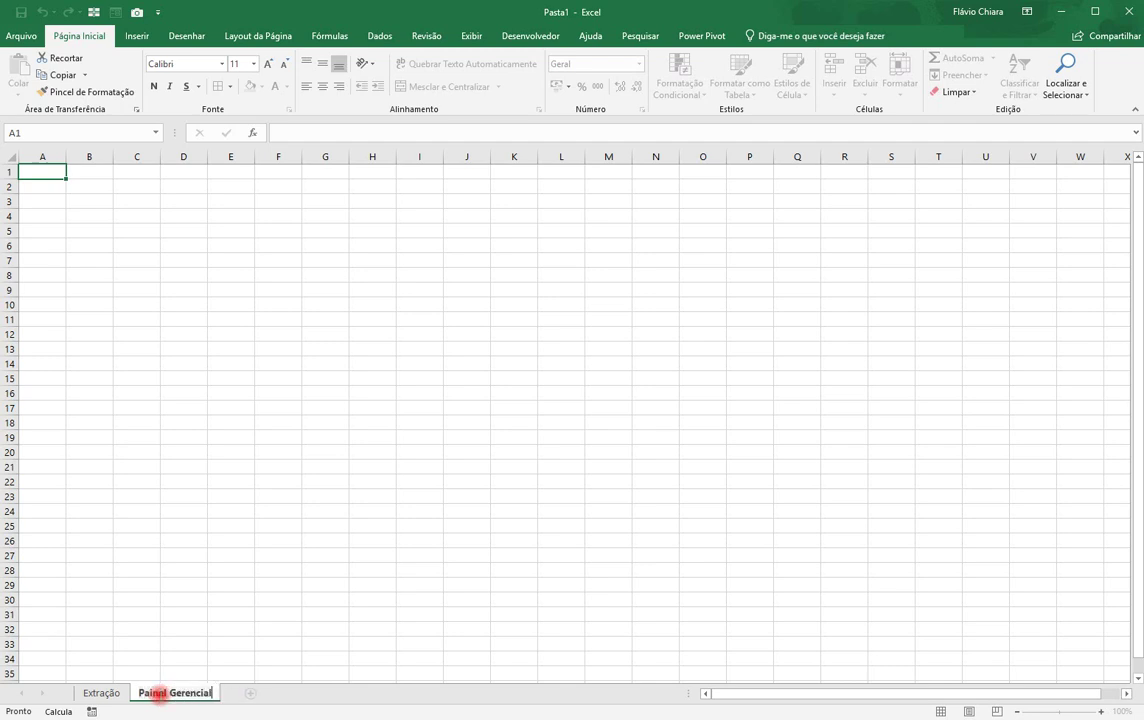
key("Return")
left_click_drag(160, 700, 86, 690)
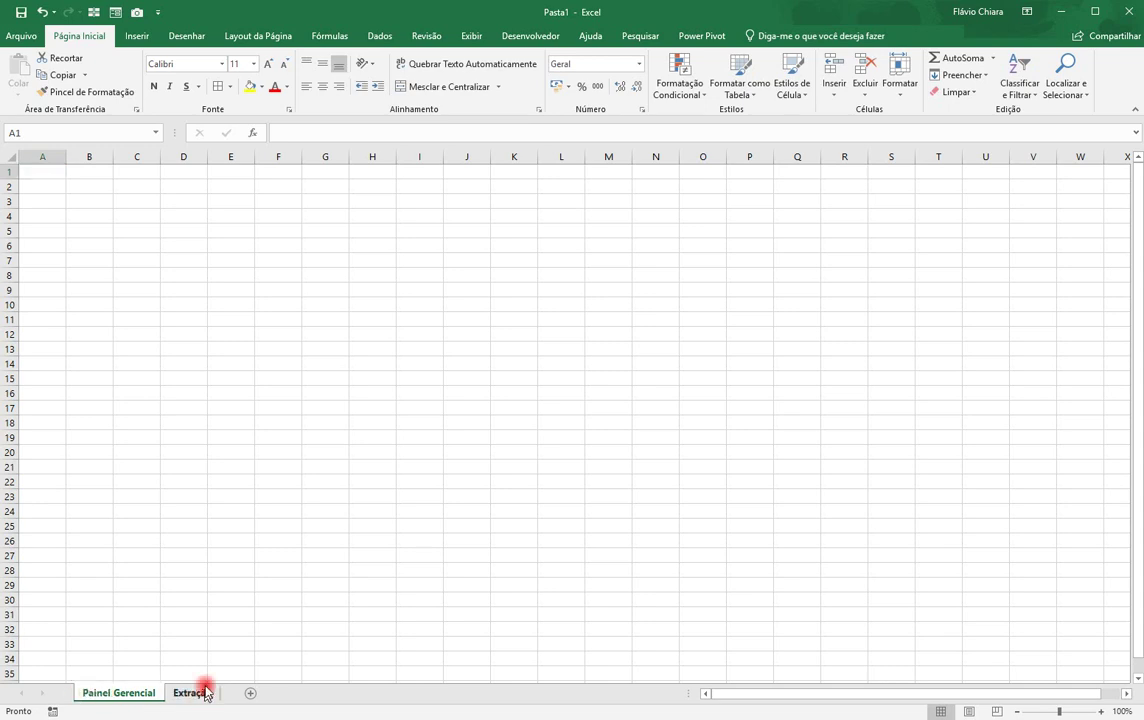
Move the chart from the Extração sheet to the Painel Gerencial sheet, placing its corner at cell B4.
left_click(192, 693)
left_click(638, 388)
key("ctrl+x")
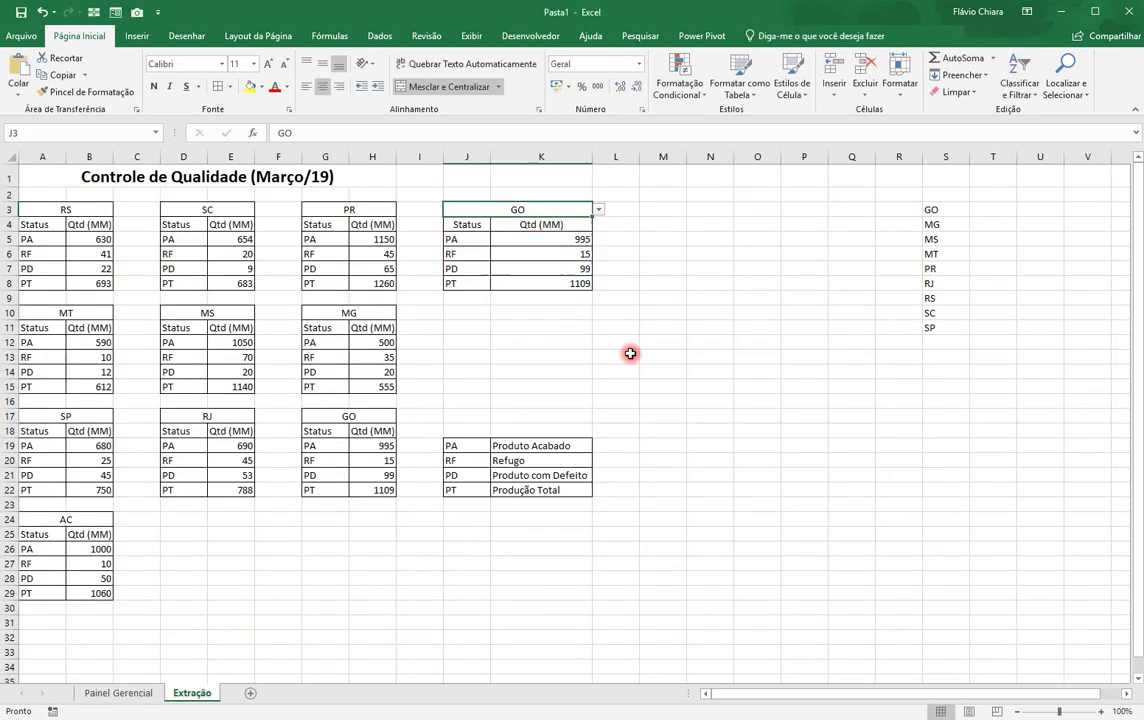
left_click(88, 696)
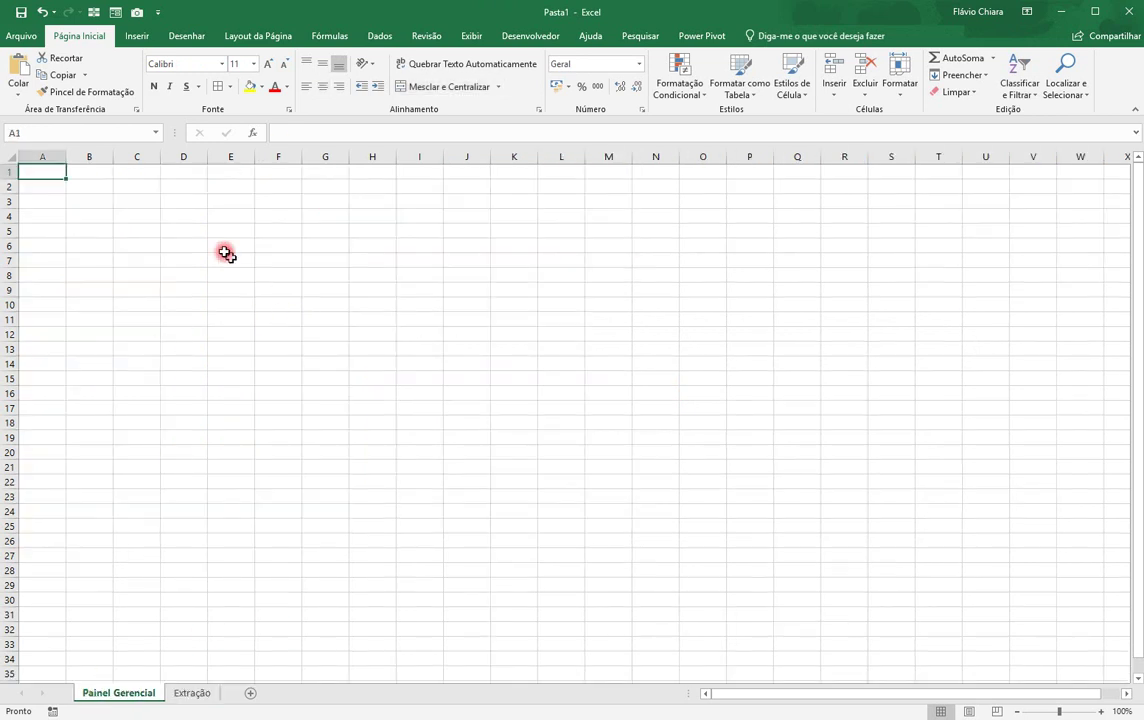
left_click(108, 214)
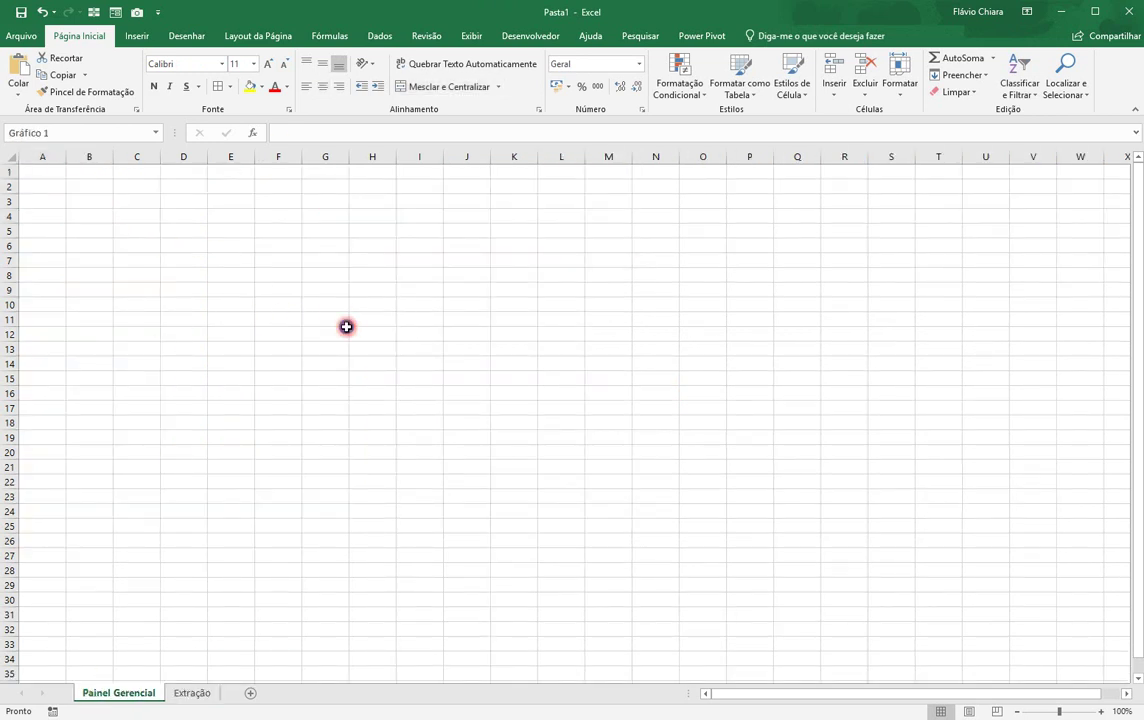
key("ctrl+v")
left_click(503, 518)
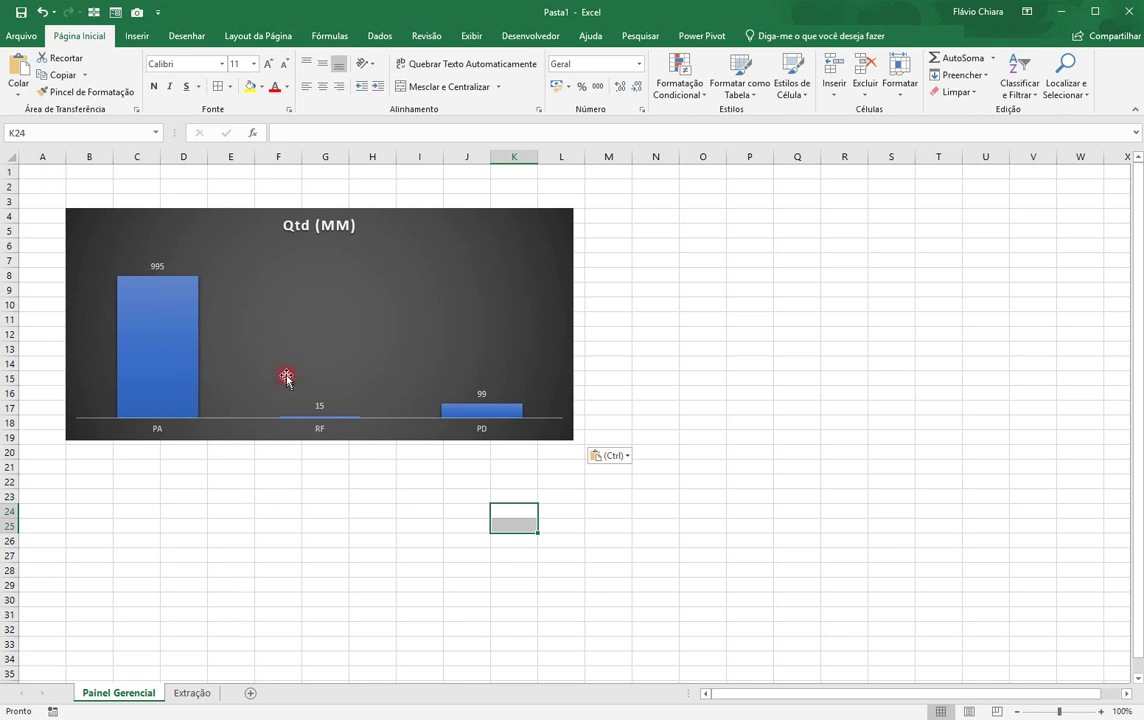
On the Extração sheet, enter Goiás, Minas Gerais, Mato Grosso do Sul and Mato Grosso in T3:T6 beside their state abbreviations.
left_click(193, 693)
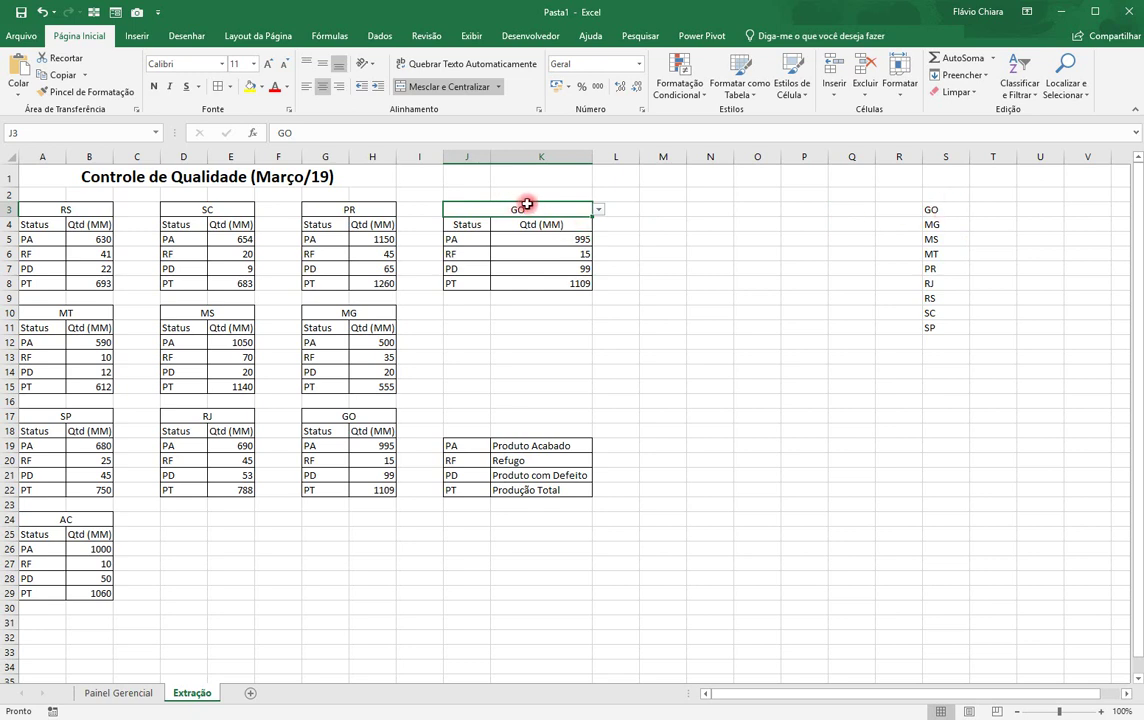
left_click(999, 209)
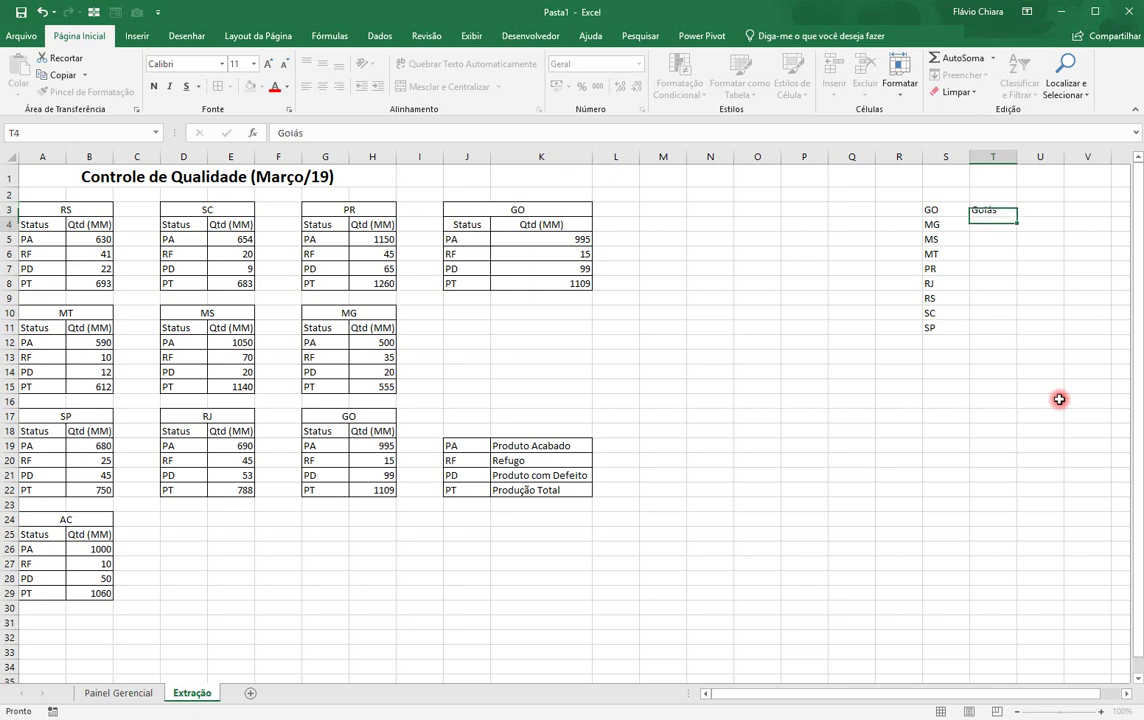
key("Return")
type("Minas Ger")
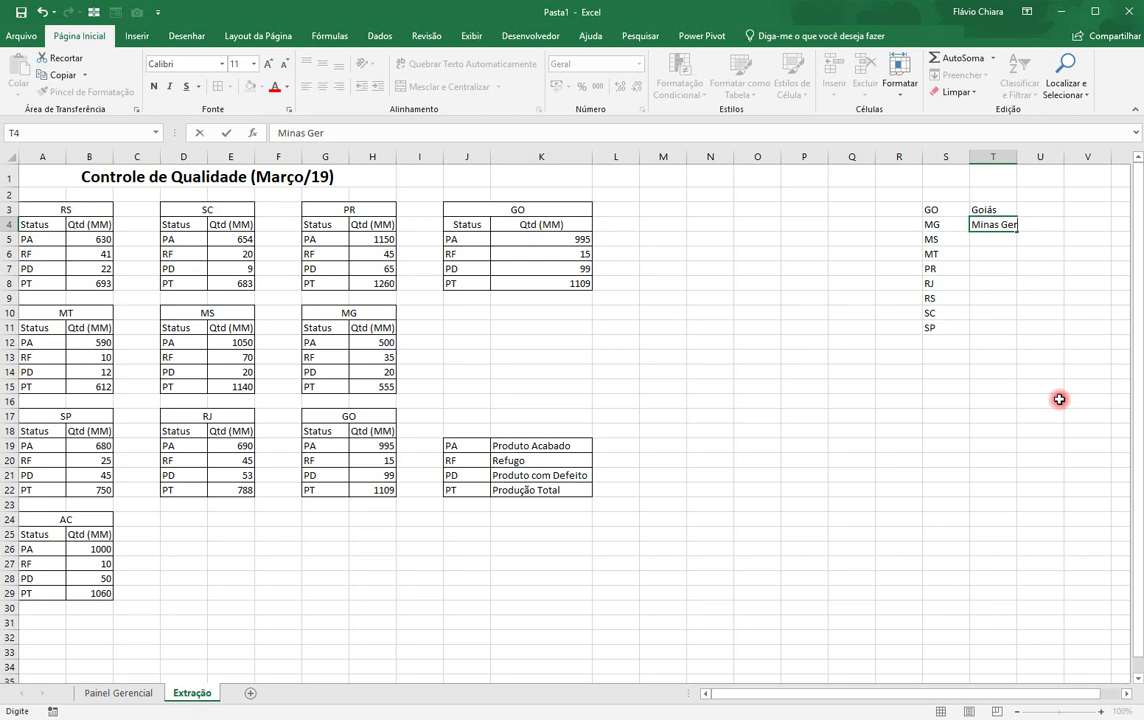
type("ais")
key("Return")
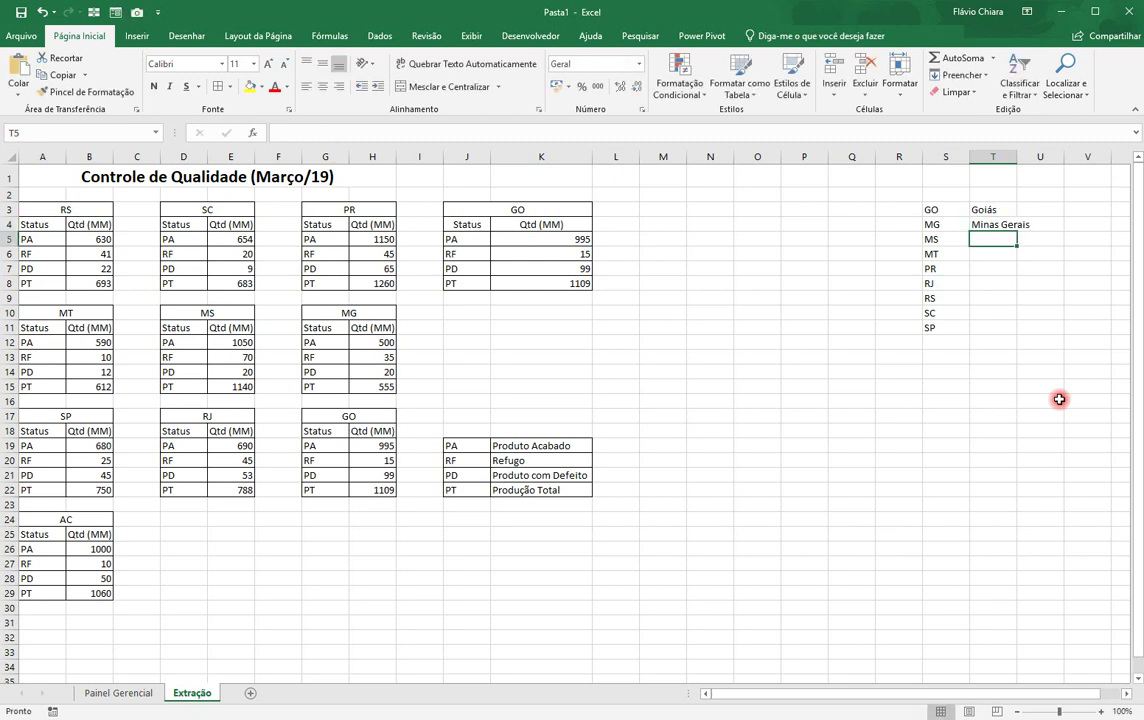
type("Mat")
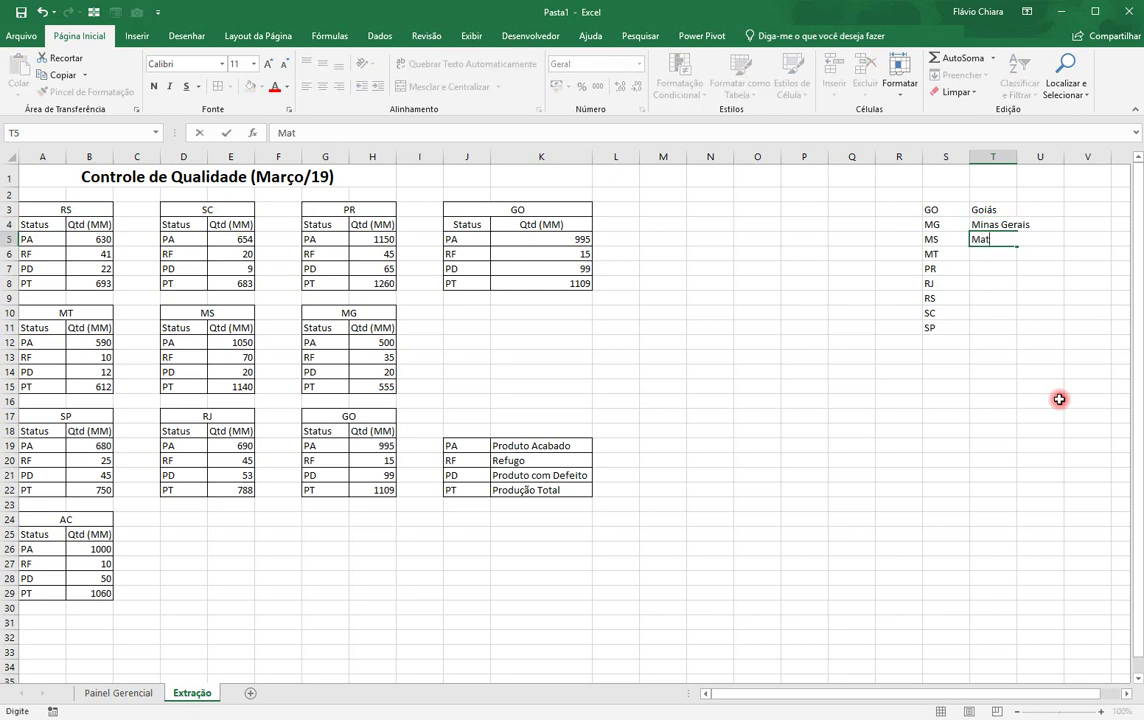
type("o Grosso do Su")
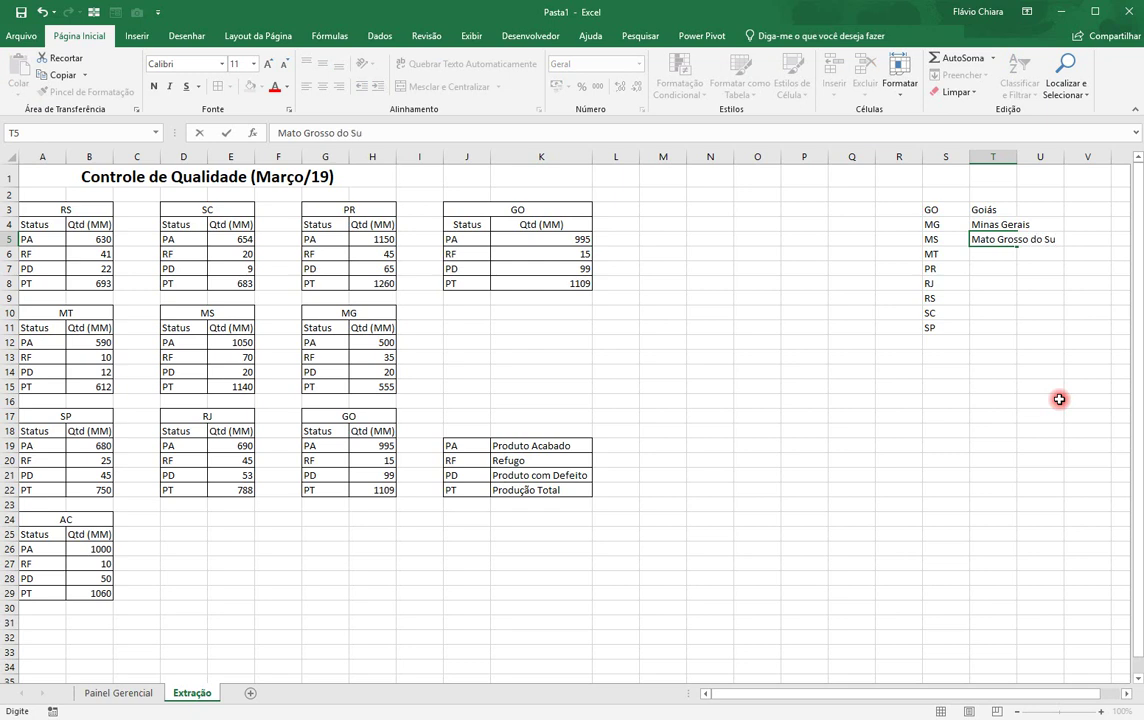
type("l")
key("Return")
type("Mato ")
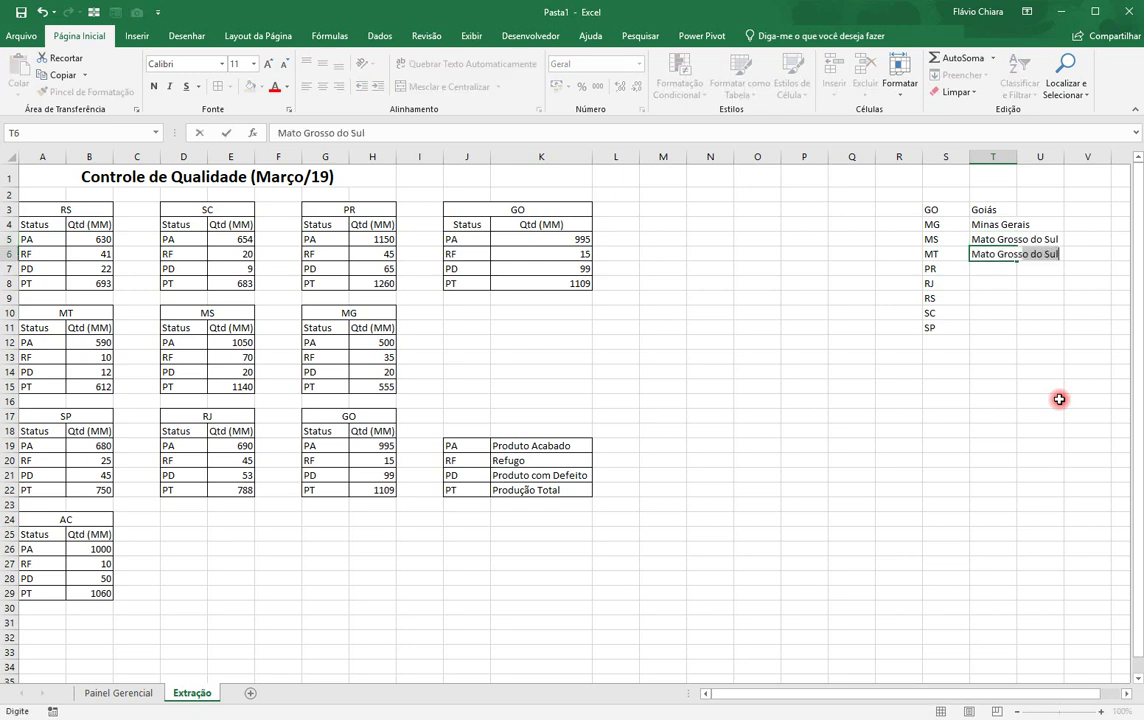
type("Grosso")
key("Delete")
key("Return")
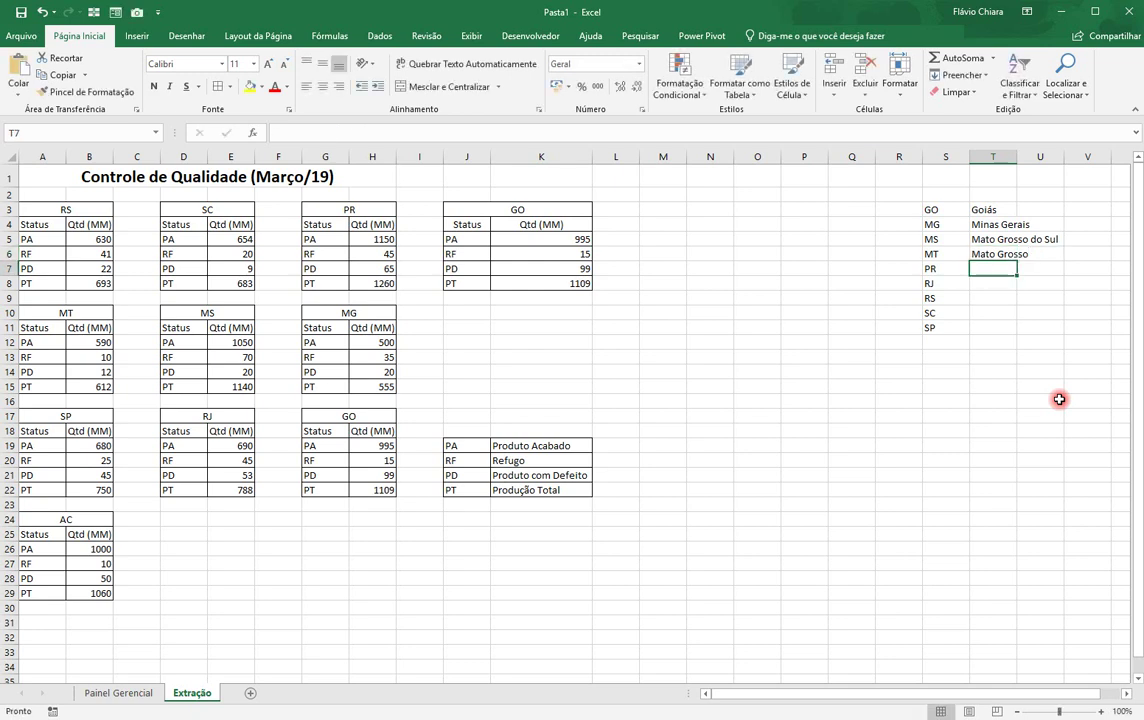
Enter Paraná, Rio de Janeiro, Rio Grande do Sul, Santa Catarina and São Paulo in T7:T11 and fit column T's width to its contents.
type("Paraná")
key("Return")
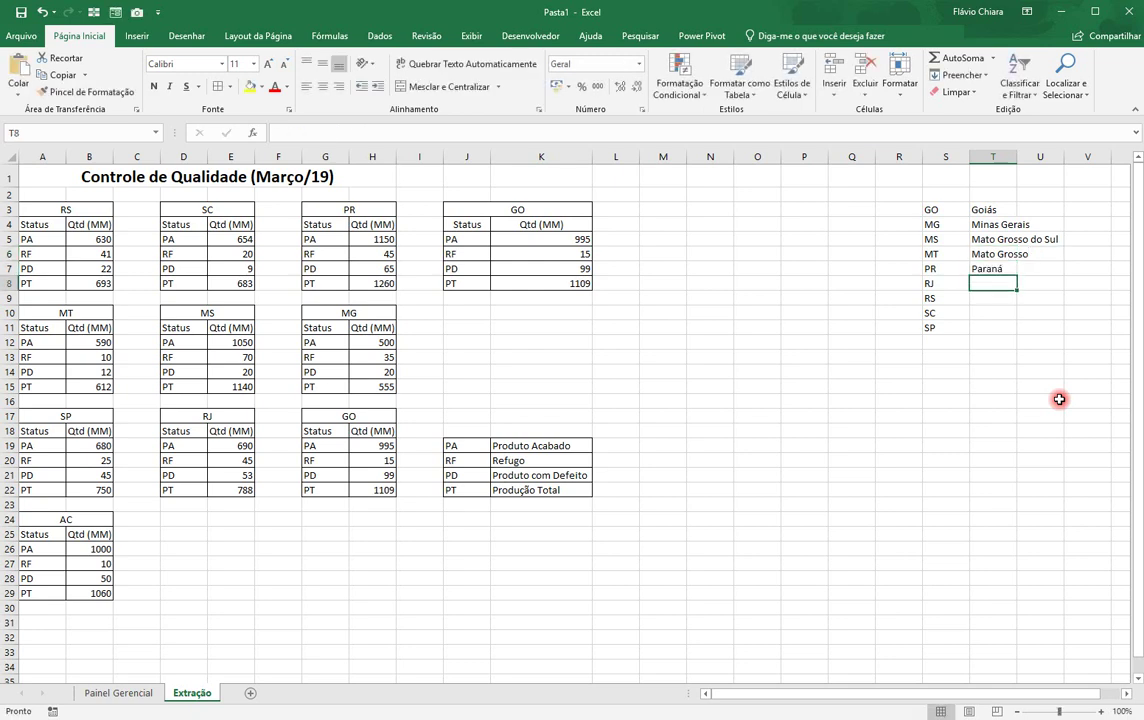
type("Rio")
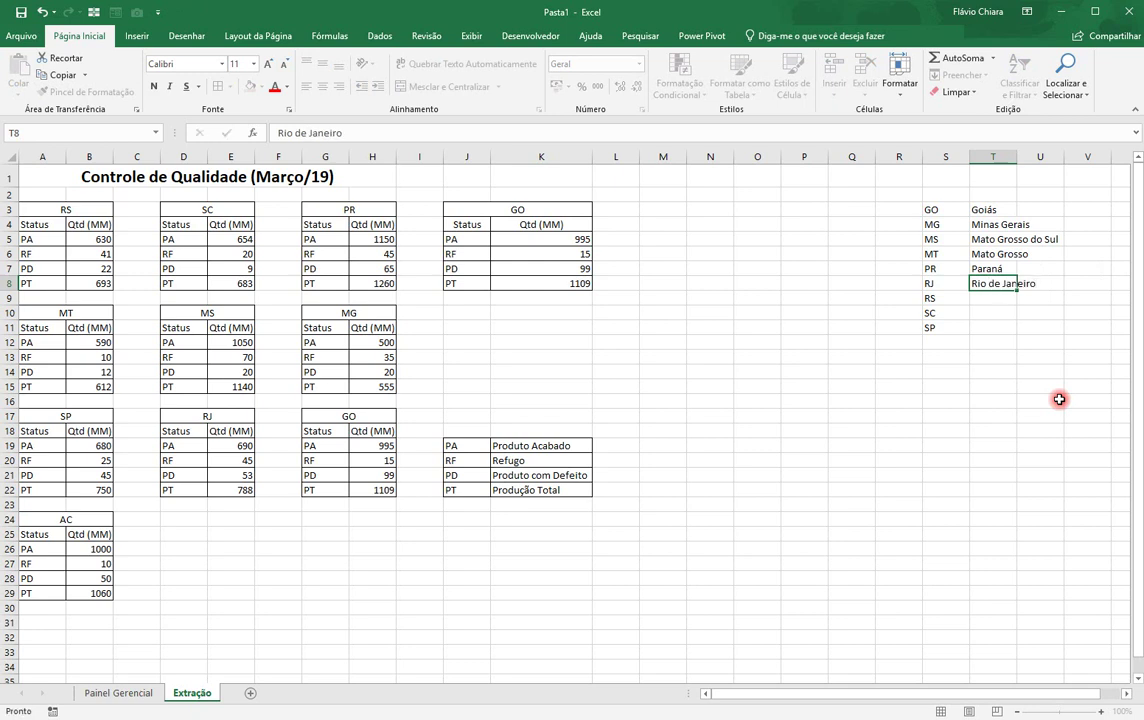
type(" de Janeiro")
key("Return")
type("Rio Grande do Sul")
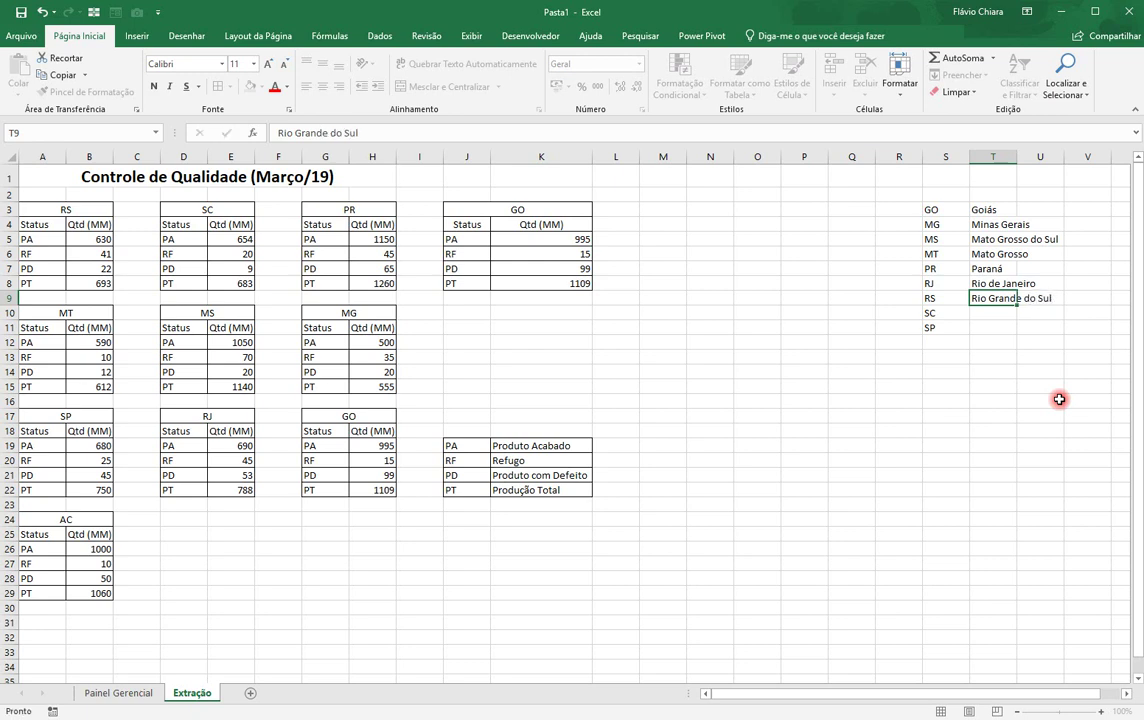
key("Return")
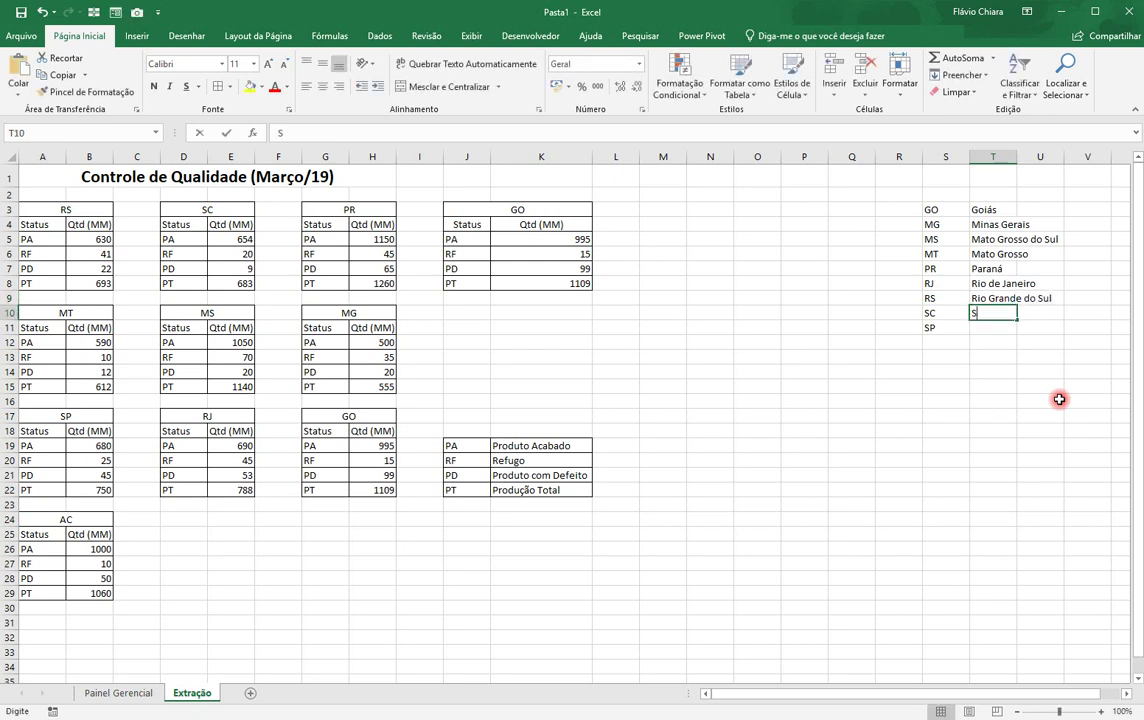
type("Santa Catarina")
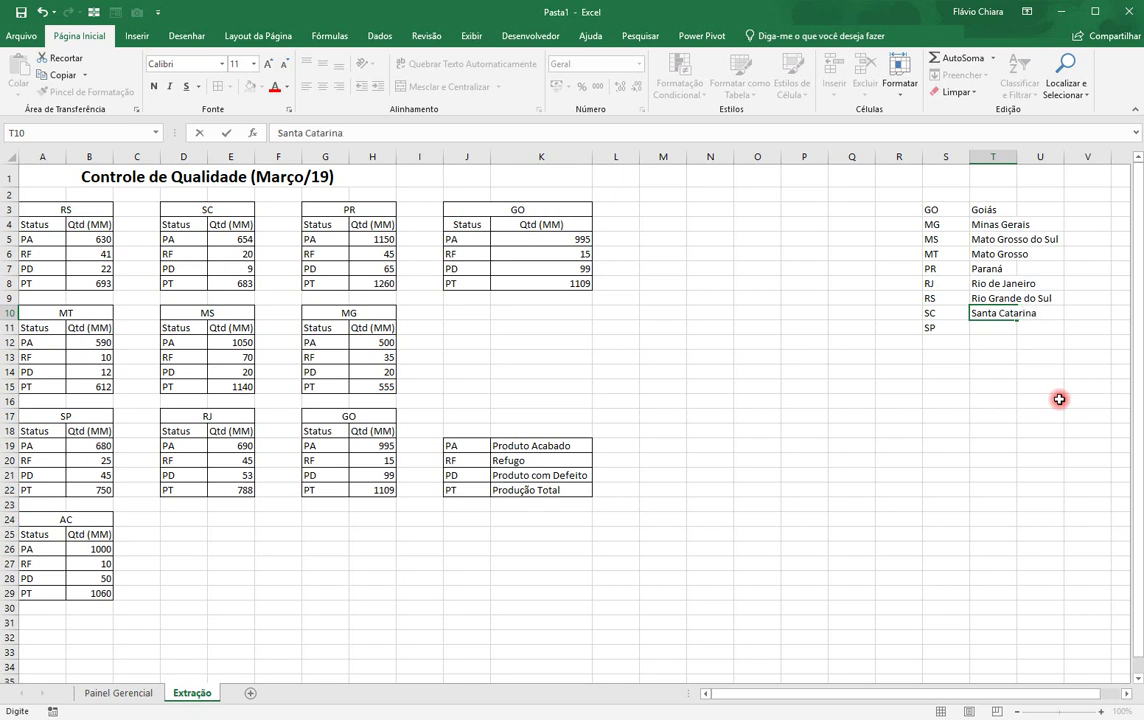
key("Return")
type("São Paulo")
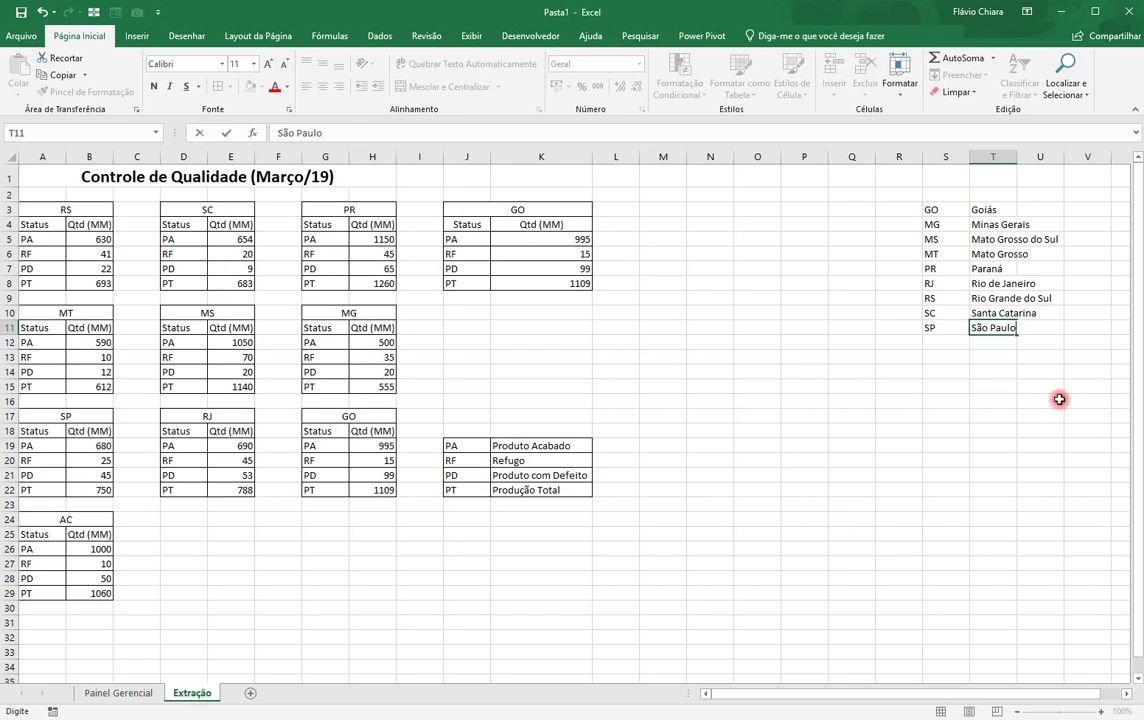
key("Return")
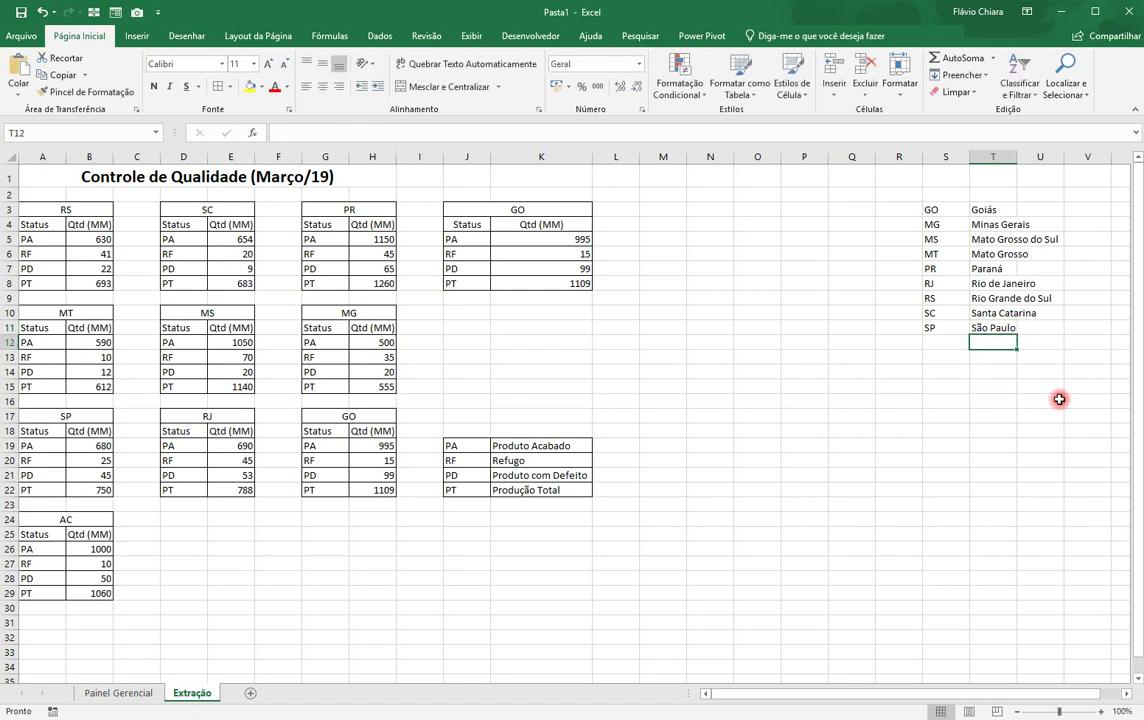
double_click(1014, 157)
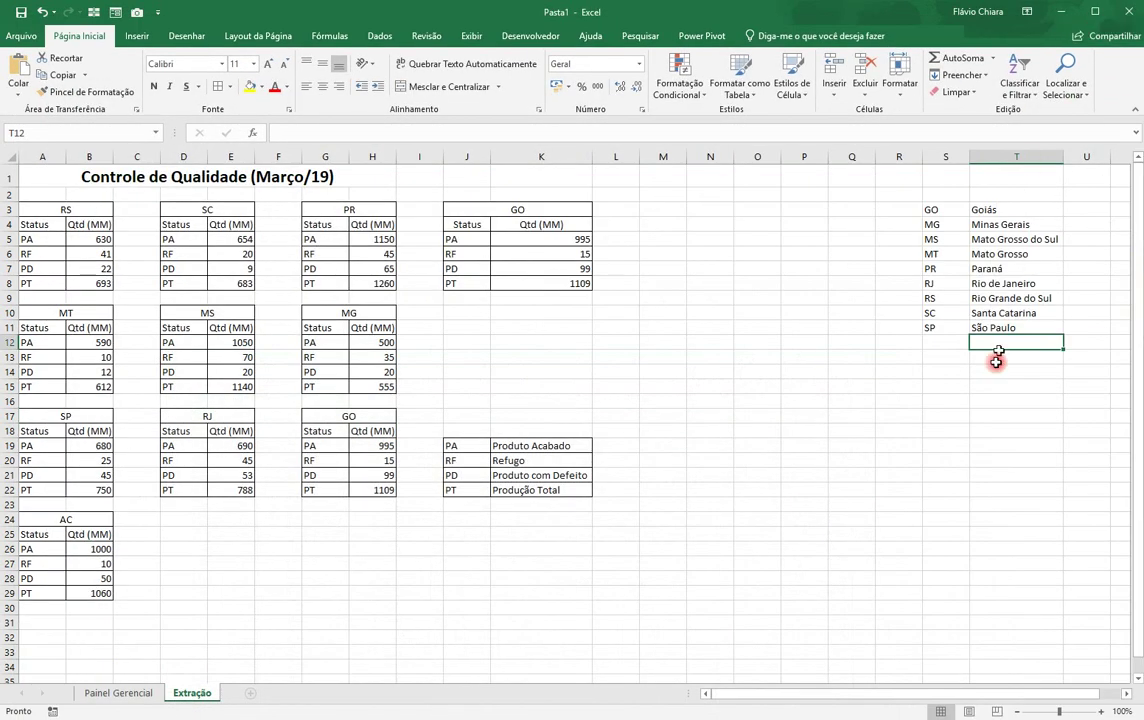
Number the states from 1 to 9 in R3:R11 by entering 1 and 2 and filling the series down.
left_click(971, 399)
key("Up")
key("Up")
key("Up")
key("Left")
key("Left")
key("Up")
key("Up")
key("Up")
key("Up")
key("Up")
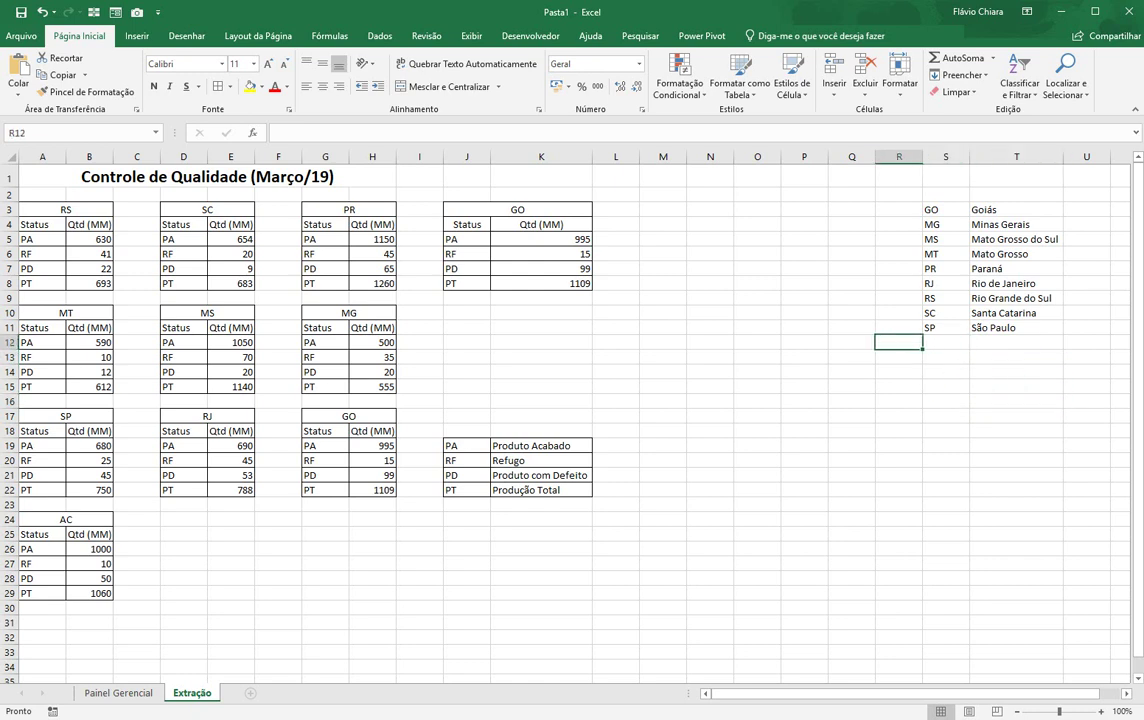
key("Up")
key("Up")
key("Up")
key("Up")
key("Up")
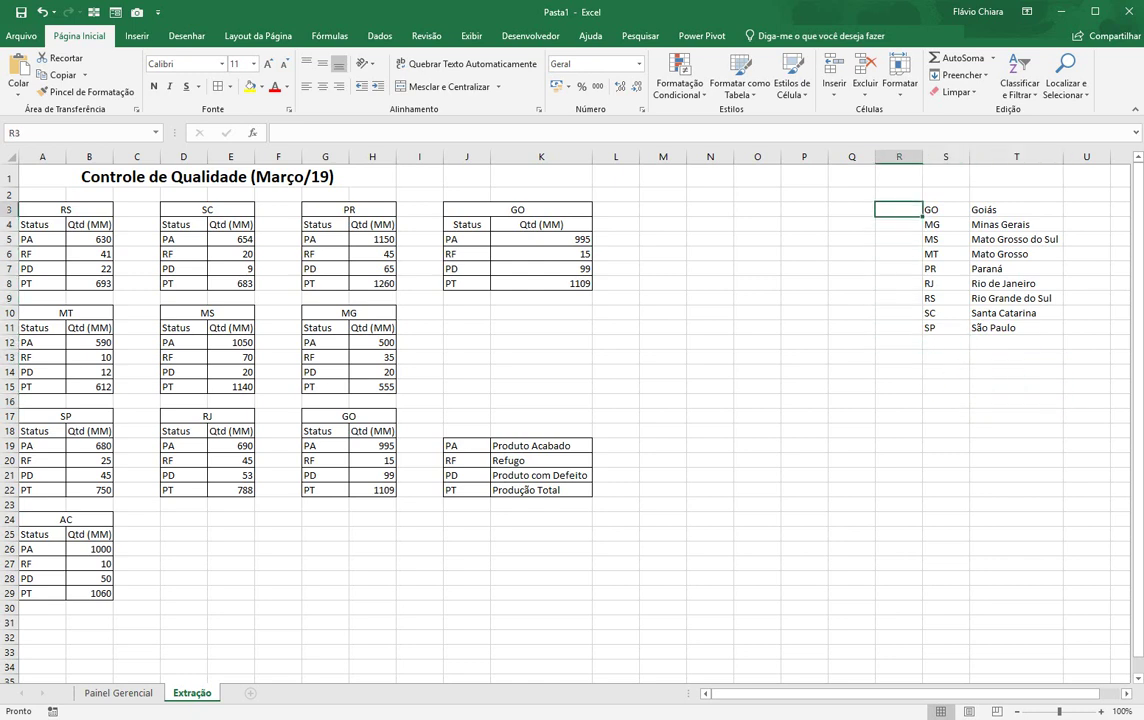
type("1")
key("Return")
type("2")
key("Return")
left_click_drag(898, 210, 898, 225)
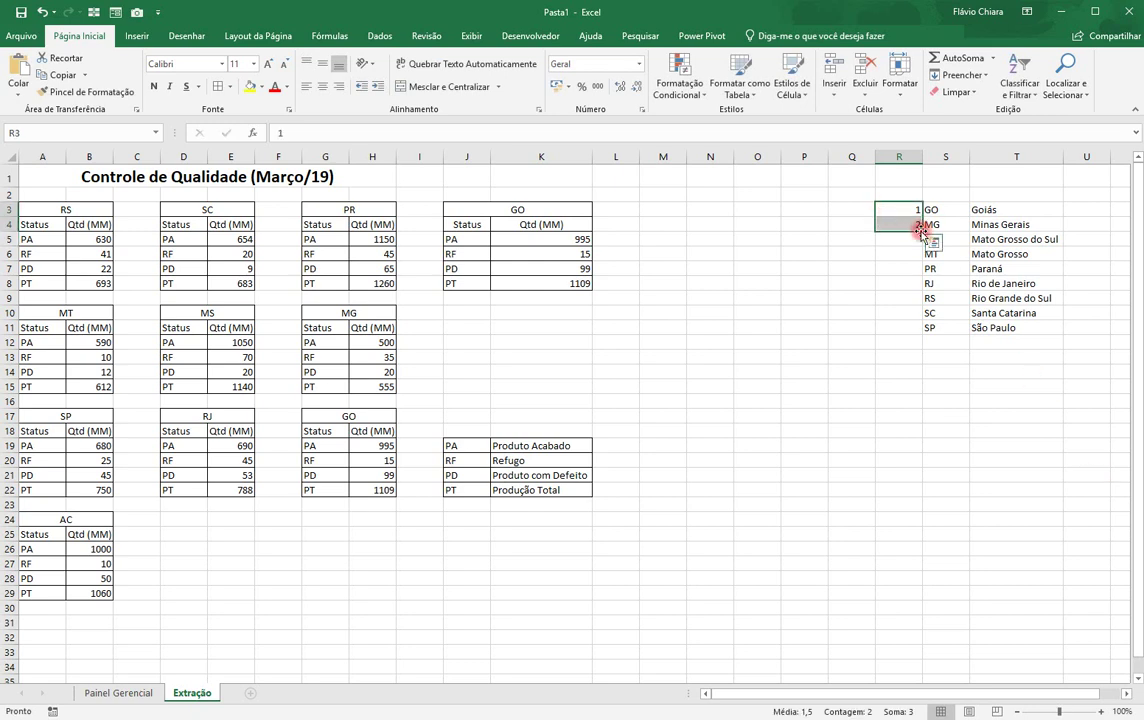
left_click_drag(922, 231, 927, 336)
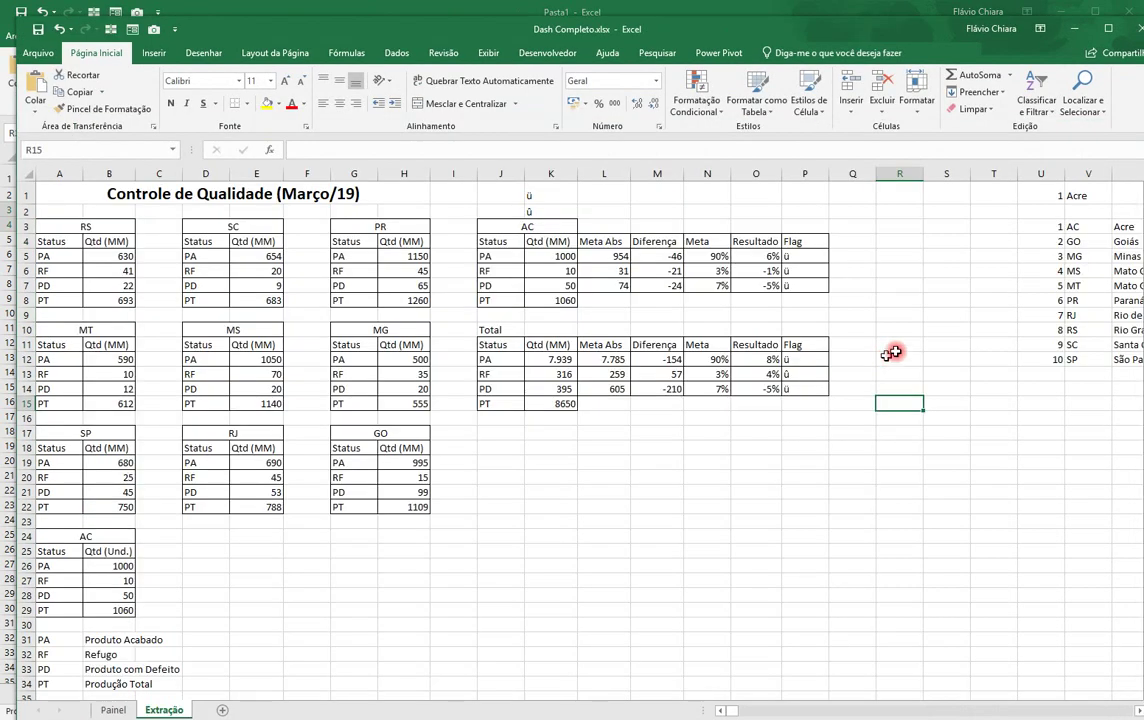
left_click(864, 432)
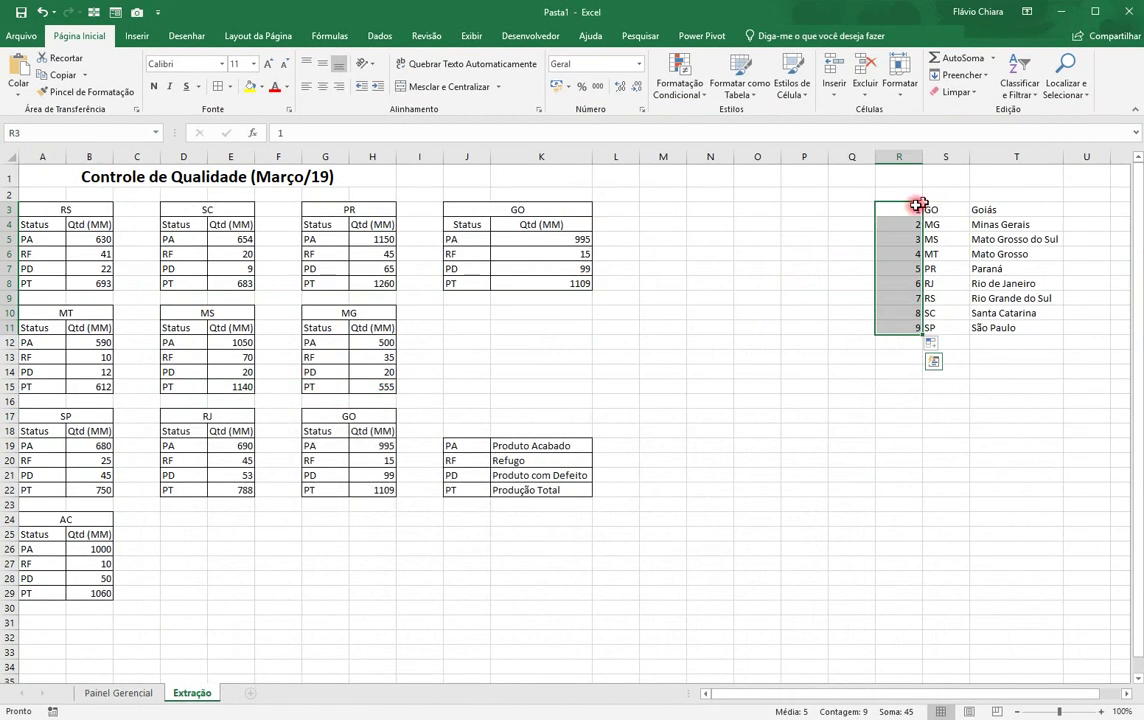
left_click(897, 224)
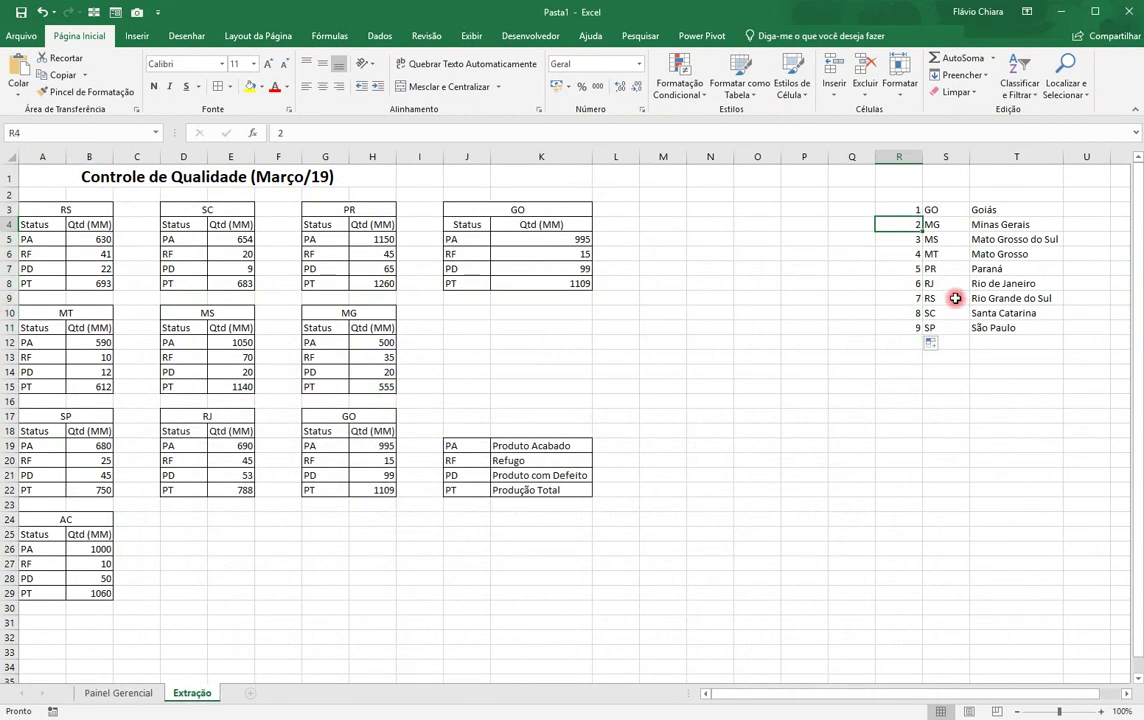
key("Up")
key("Up")
key("Down")
key("Down")
key("Down")
key("Down")
key("Down")
key("Down")
key("Down")
key("Down")
key("Down")
key("Left")
key("Left")
key("Left")
key("Up")
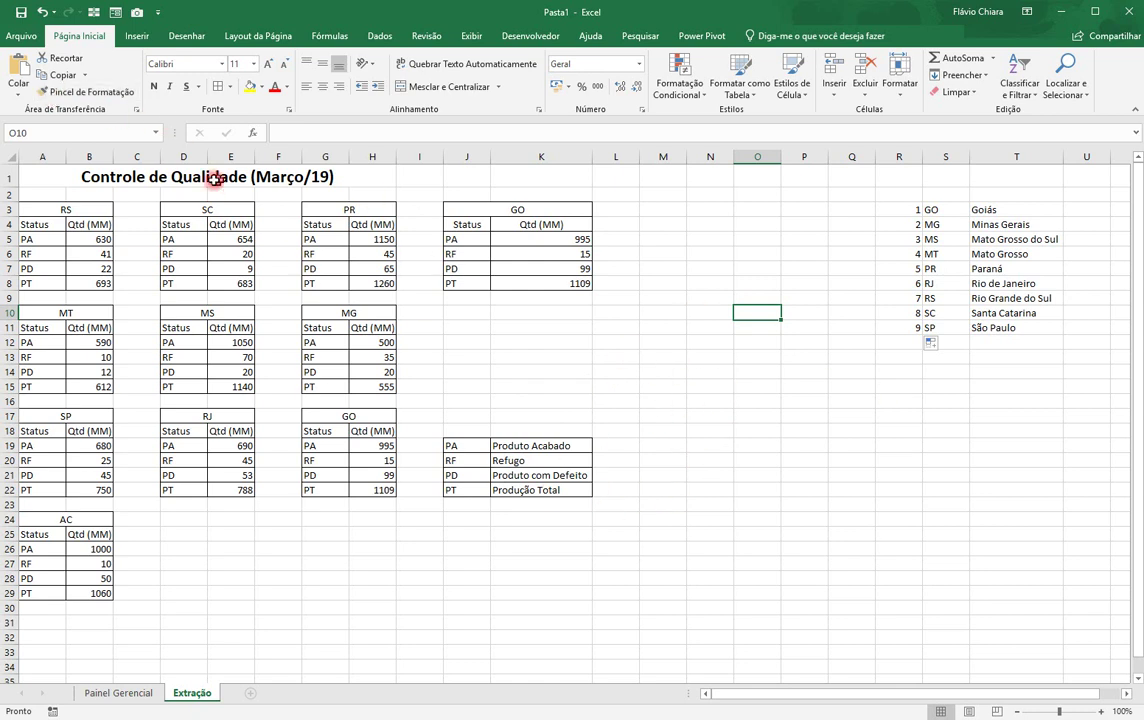
Save the workbook in the TecEvents folder under the name "Aula 1 - Dashboard" as an .xlsx file.
left_click(17, 38)
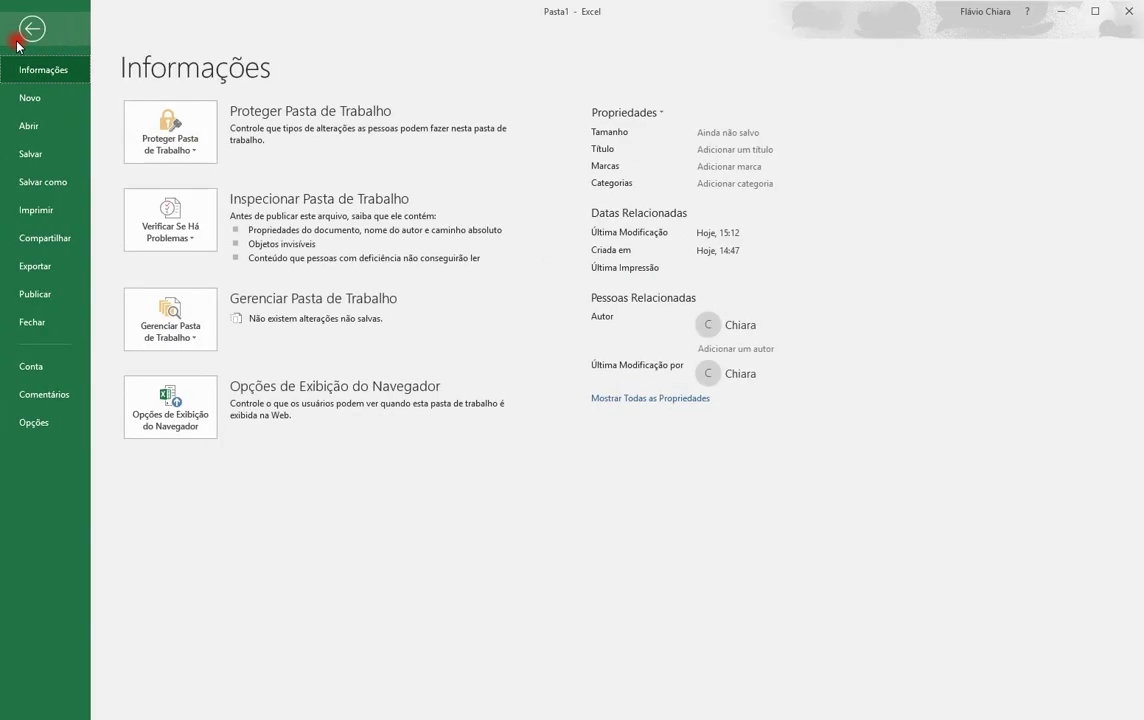
left_click(55, 184)
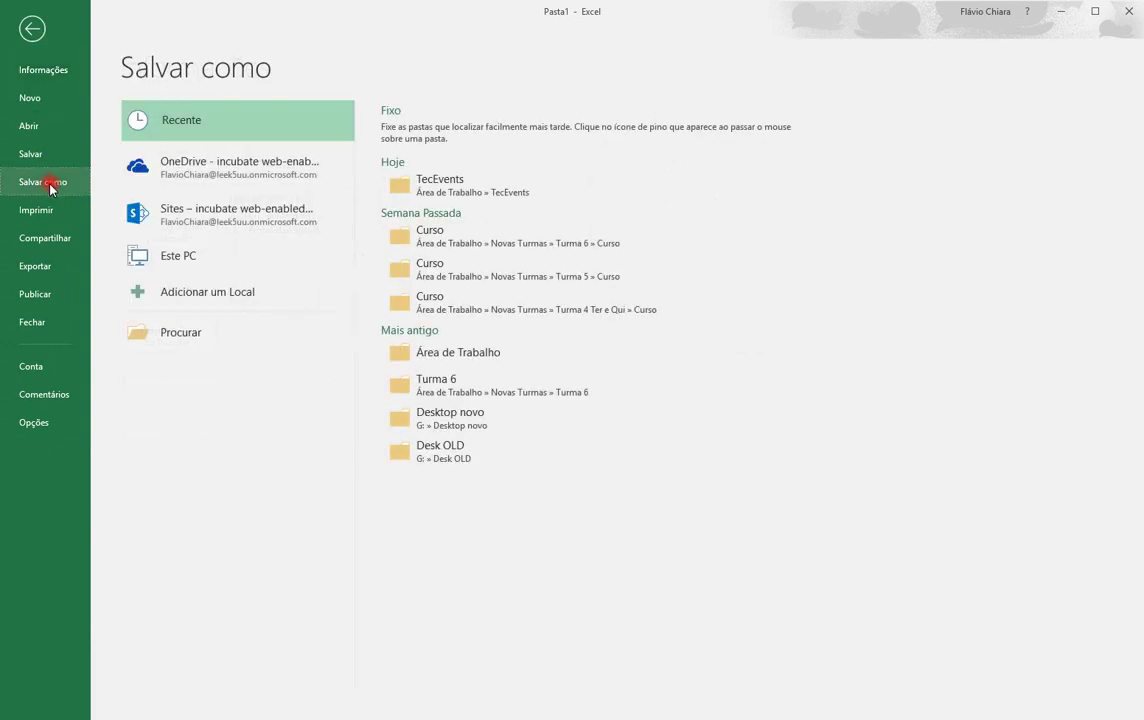
left_click(229, 338)
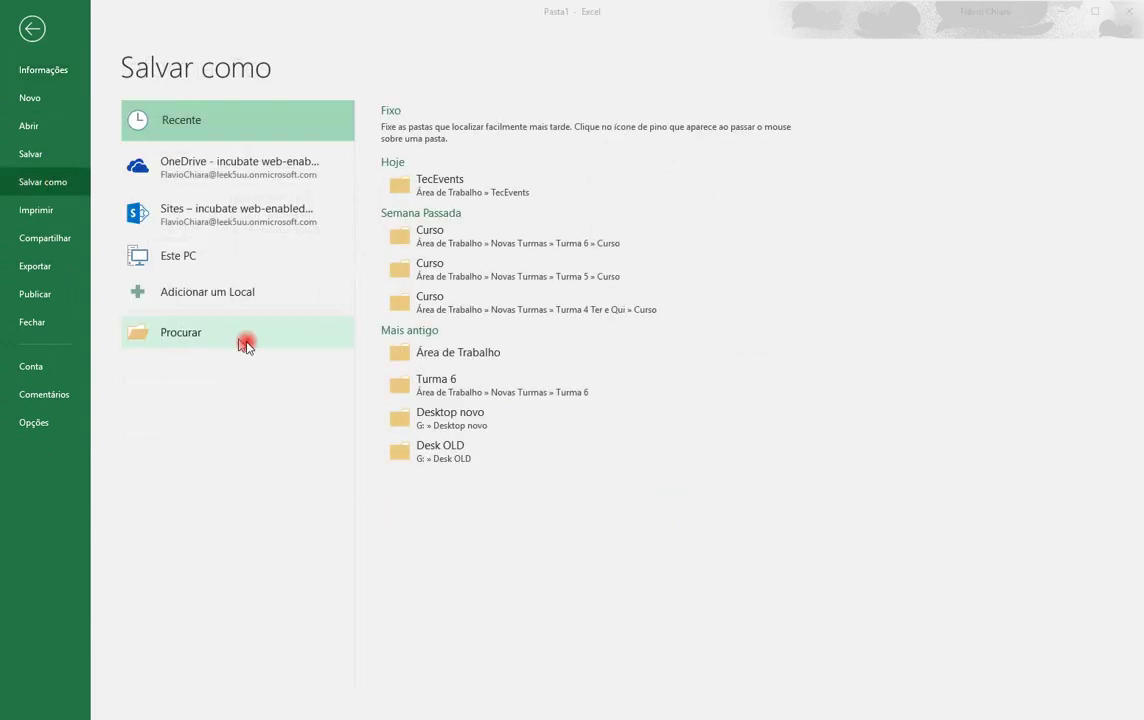
left_click_drag(405, 30, 618, 125)
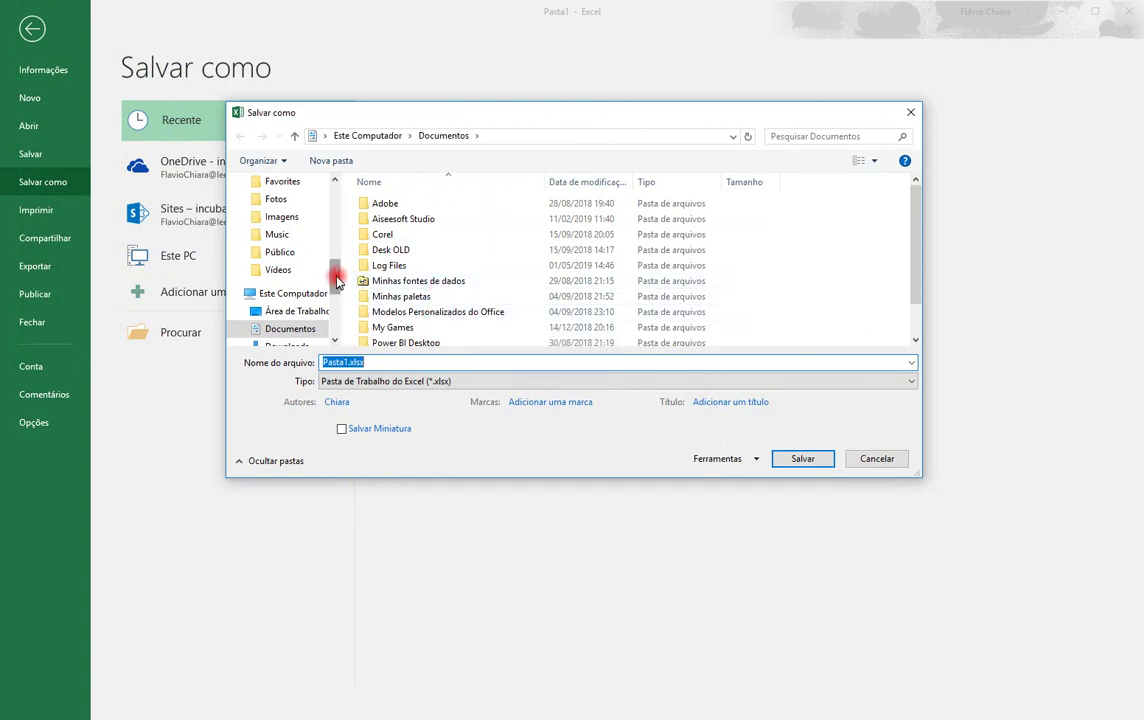
left_click_drag(336, 280, 334, 168)
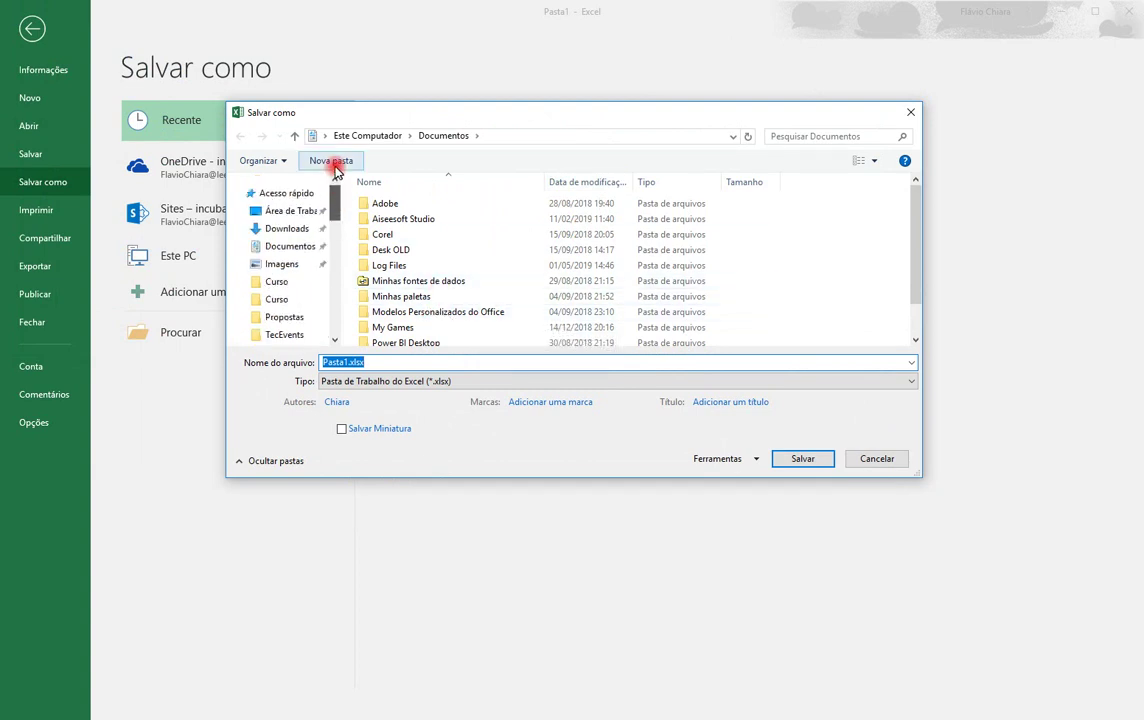
left_click(302, 334)
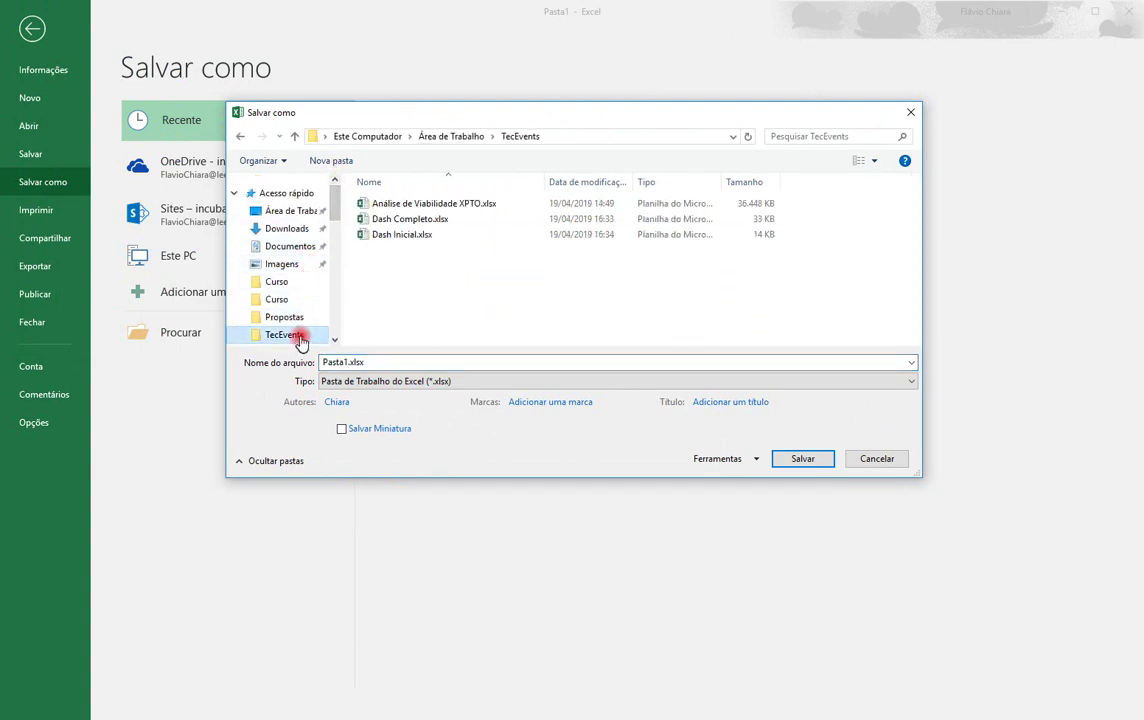
left_click(476, 362)
type("Vid")
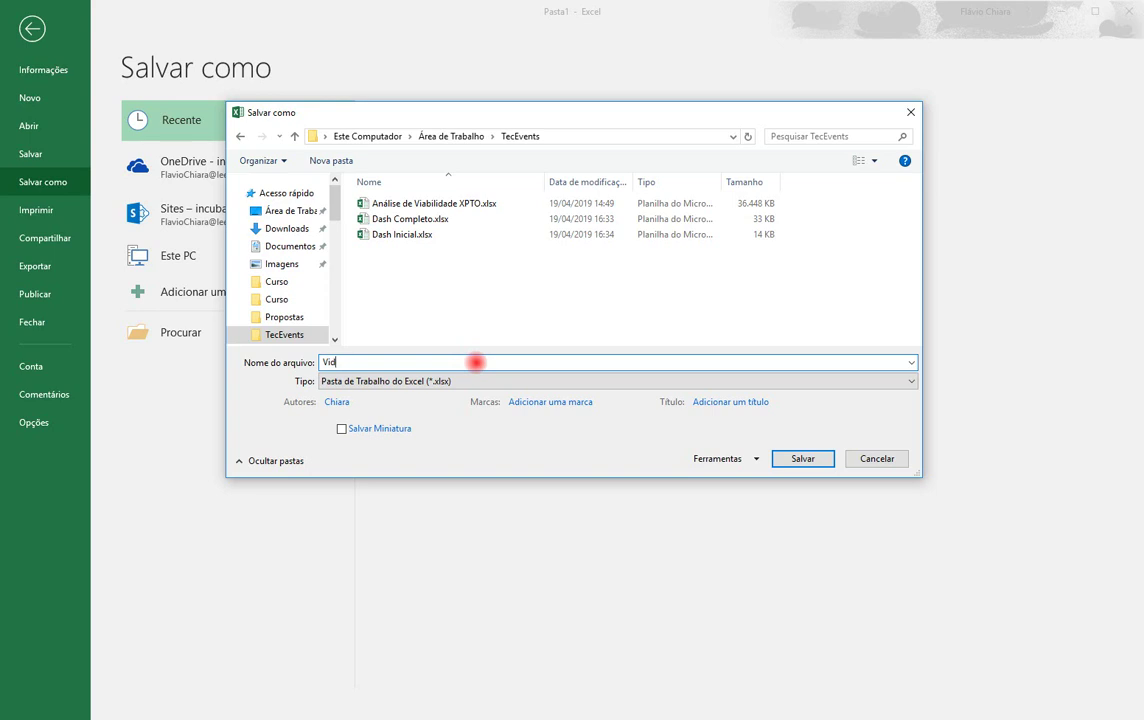
type("Aula 1 - Dashboard")
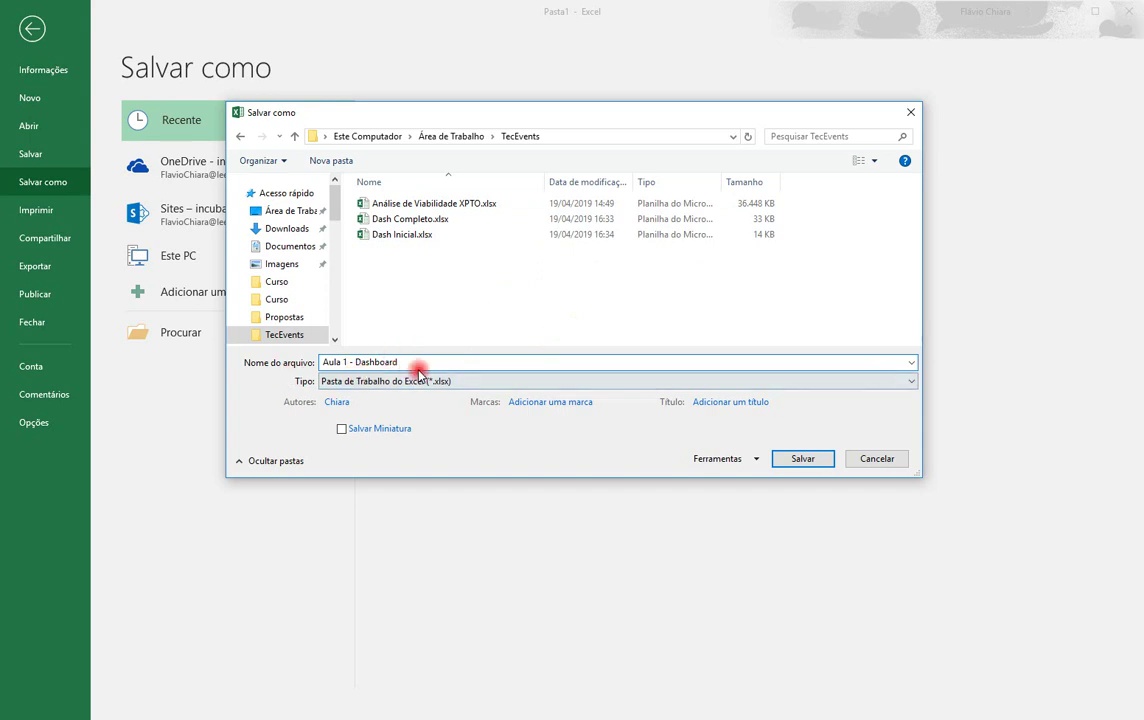
left_click(805, 459)
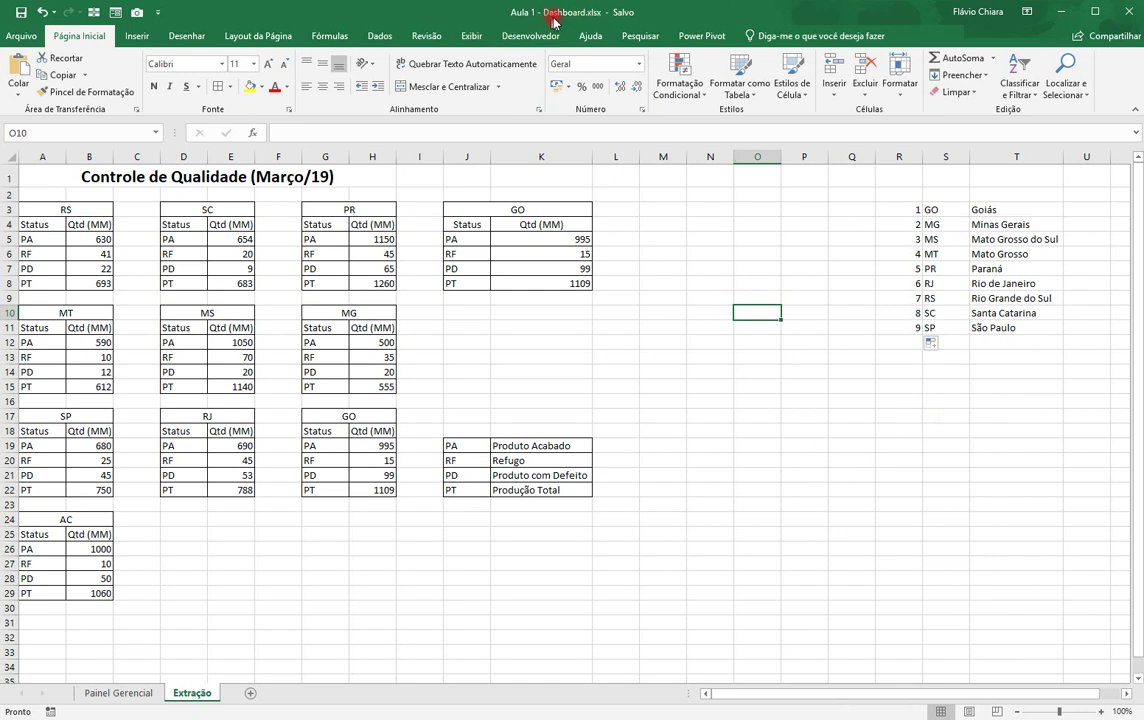
left_click(906, 400)
left_click(897, 548)
left_click(818, 447)
left_click(720, 433)
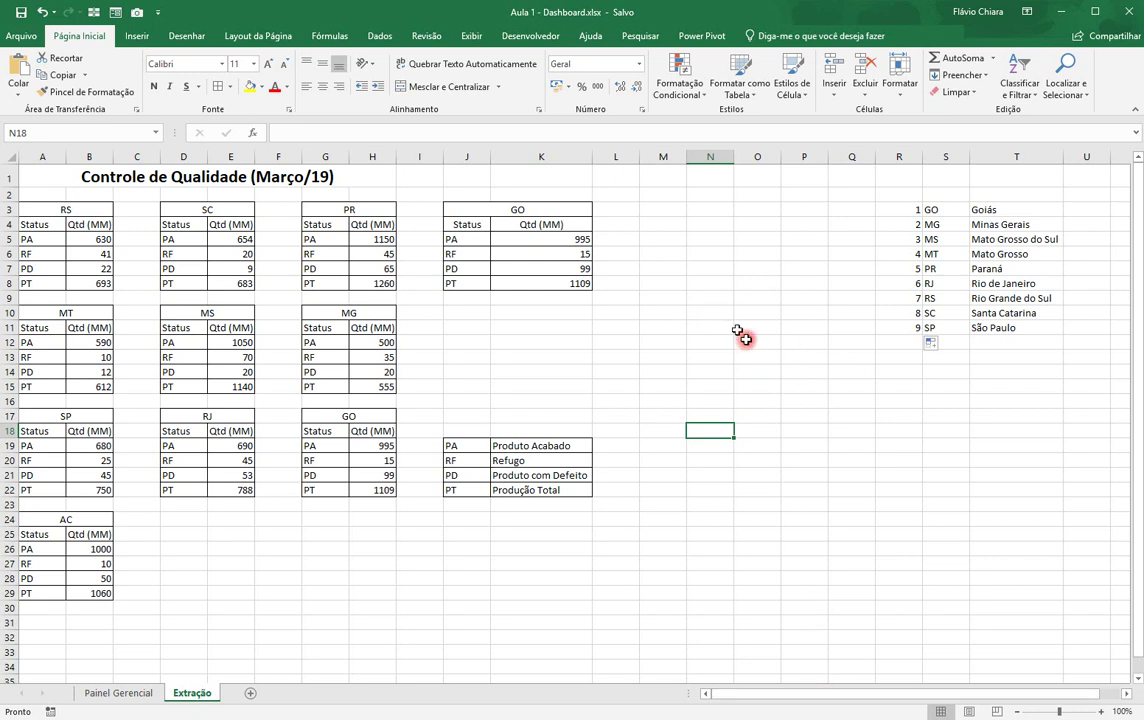
left_click(798, 472)
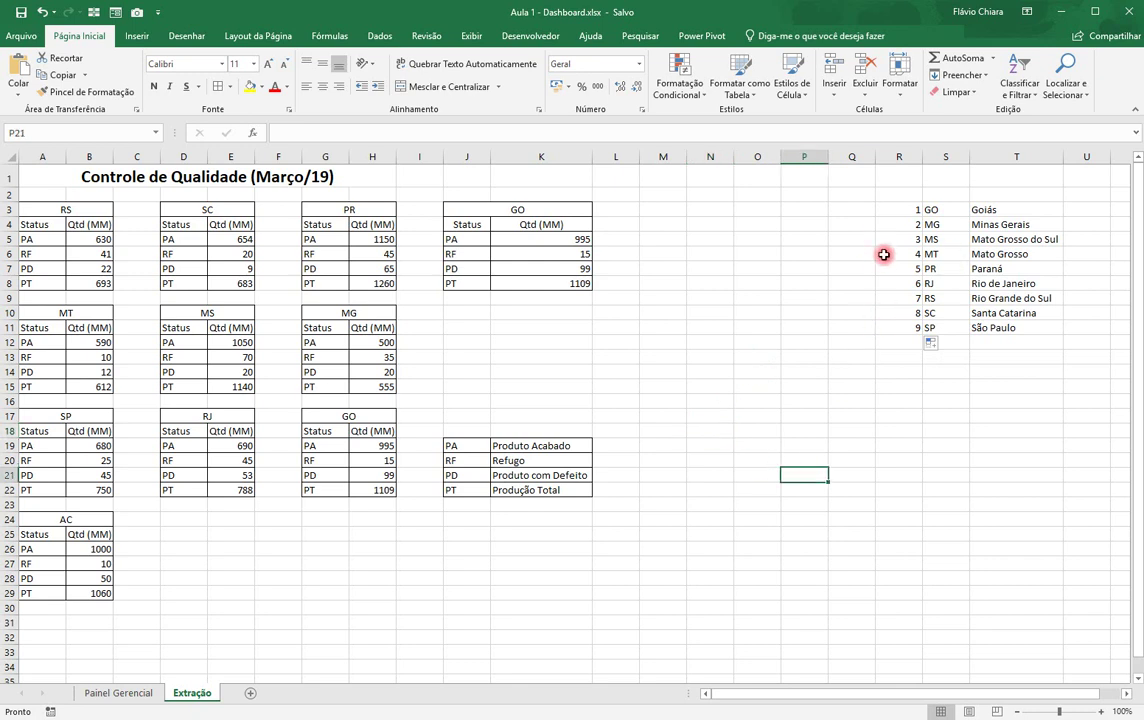
On the Painel Gerencial sheet, make row 1 taller to hold a header band above the chart.
left_click(100, 692)
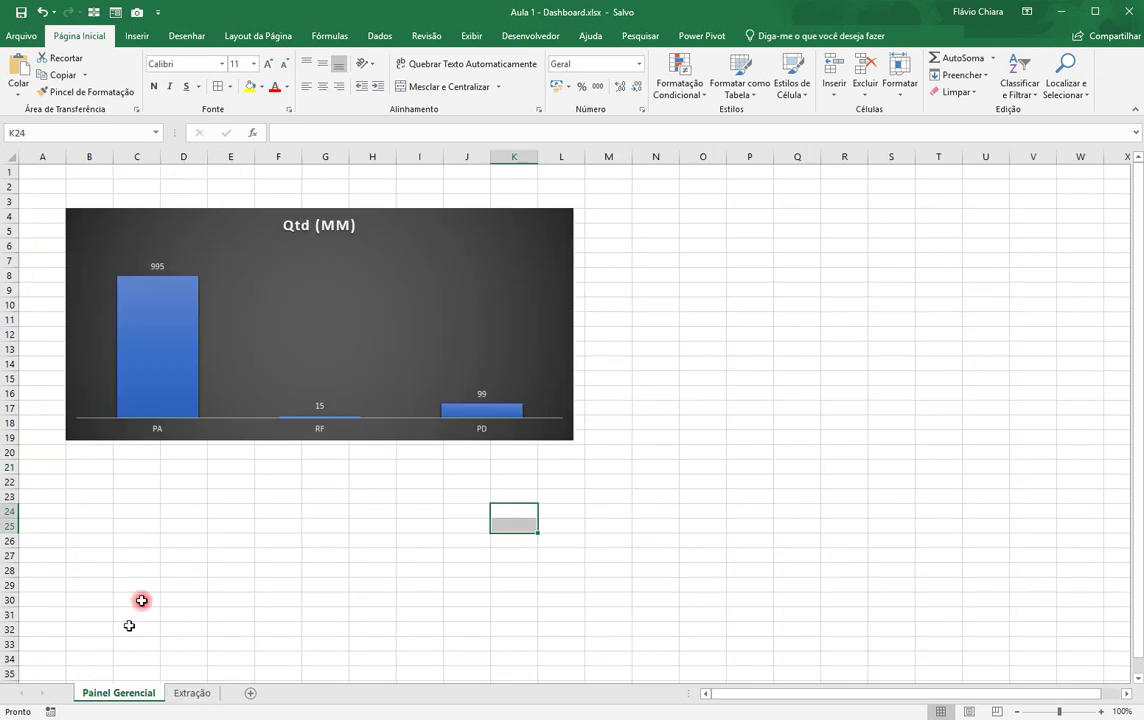
left_click(34, 172)
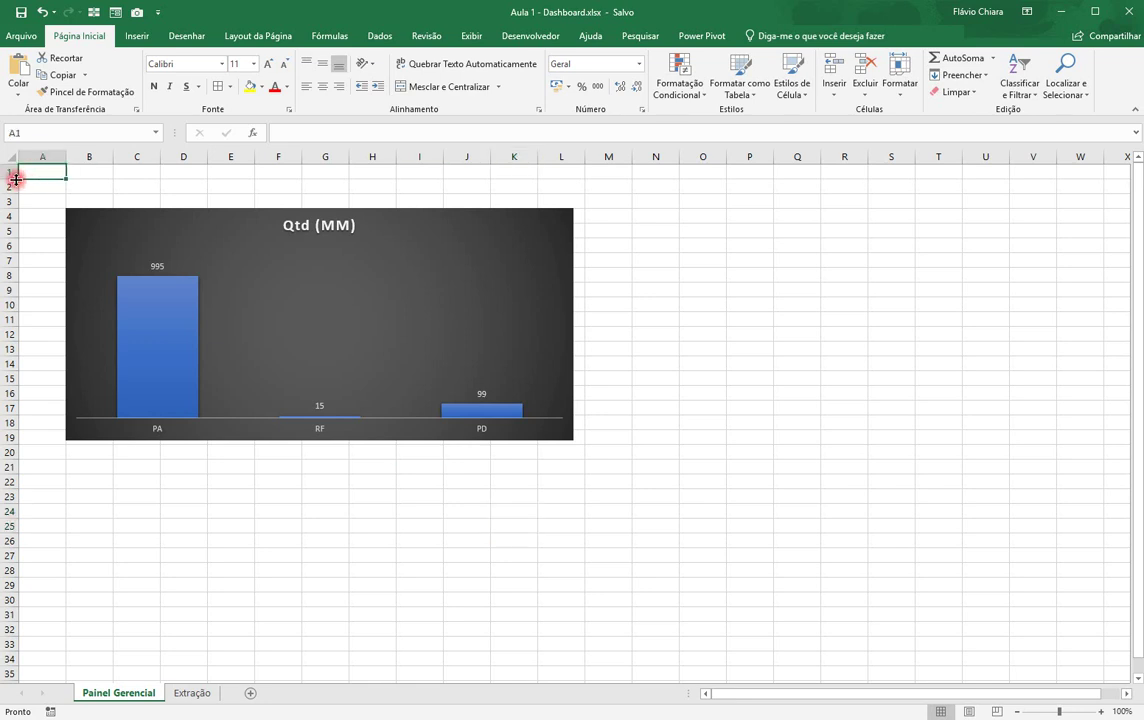
left_click_drag(16, 178, 656, 177)
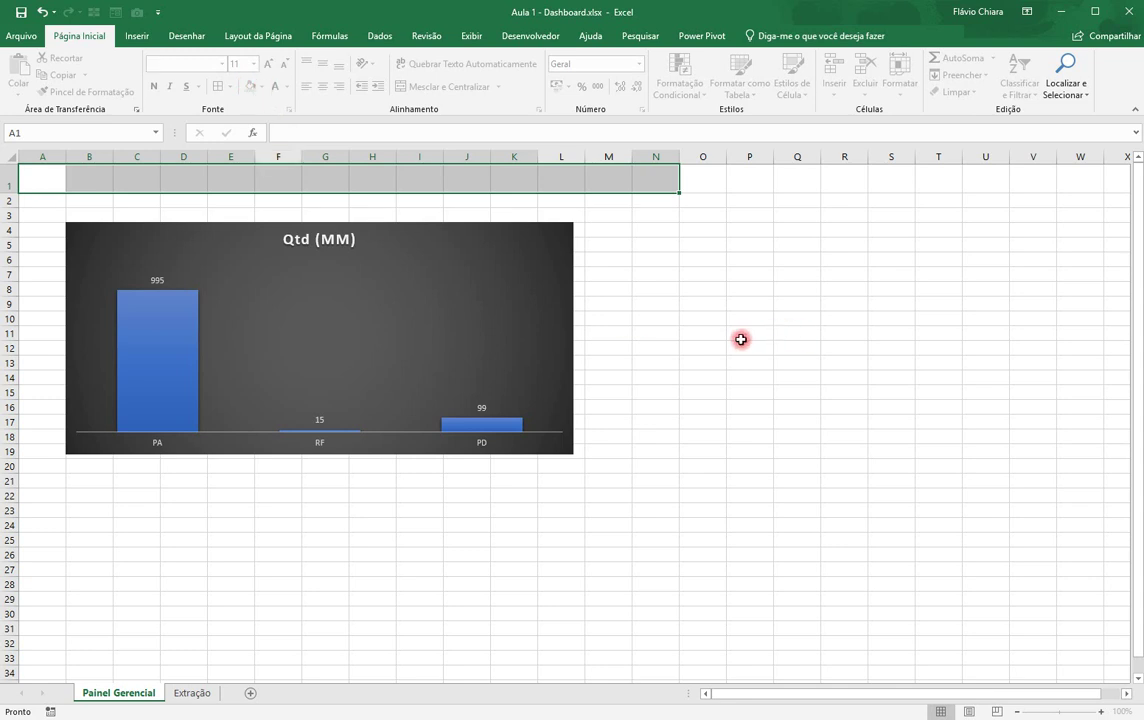
Switch to the Dash Completo.xlsx workbook and close it without saving its changes.
key("alt+Tab")
left_click(1136, 30)
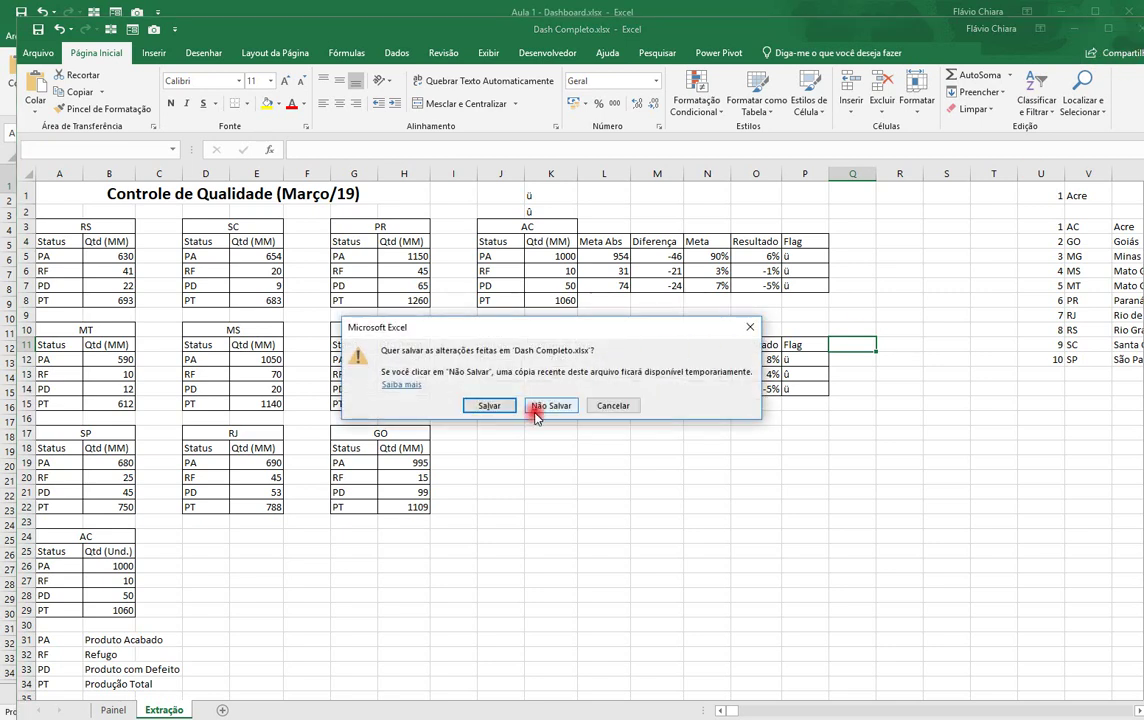
left_click(538, 412)
left_click(303, 200)
Fill the range A1:M1 on the Painel Gerencial sheet with black.
left_click(45, 188)
key("shift+Right")
key("shift+Right")
key("shift+Right")
key("shift+Right")
key("shift+Right")
key("shift+Right")
key("shift+Right")
key("shift+Right")
key("shift+Right")
key("shift+Right")
key("shift+Right")
key("shift+Right")
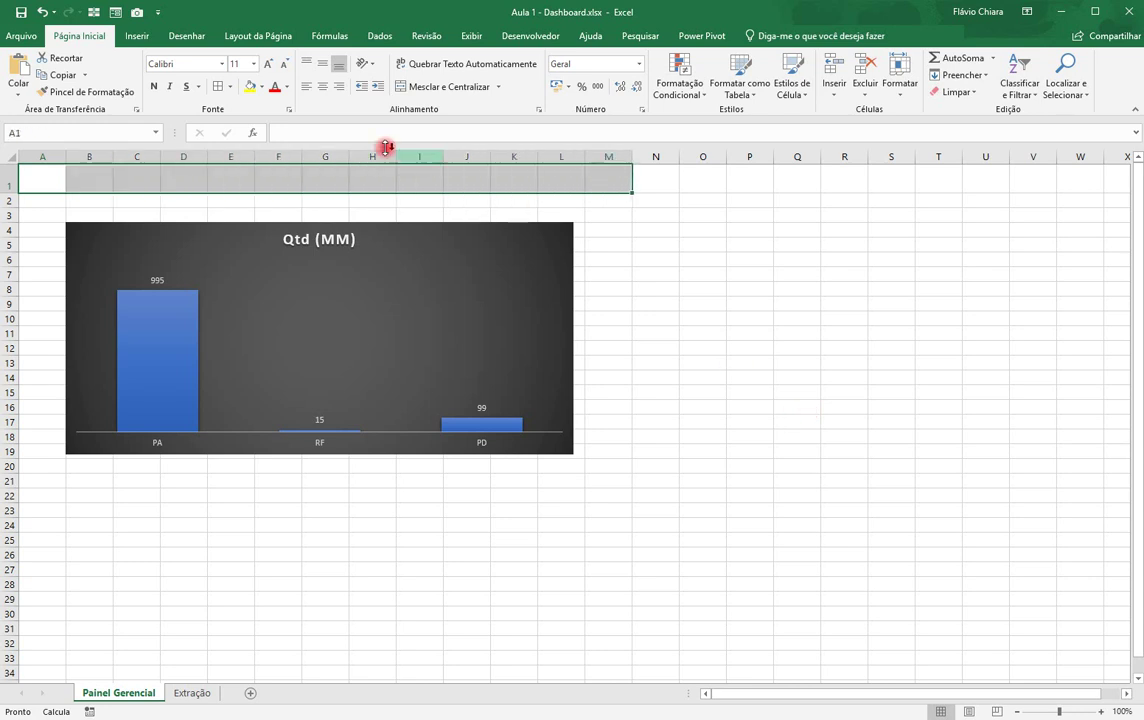
left_click(263, 87)
left_click(255, 114)
left_click(728, 410)
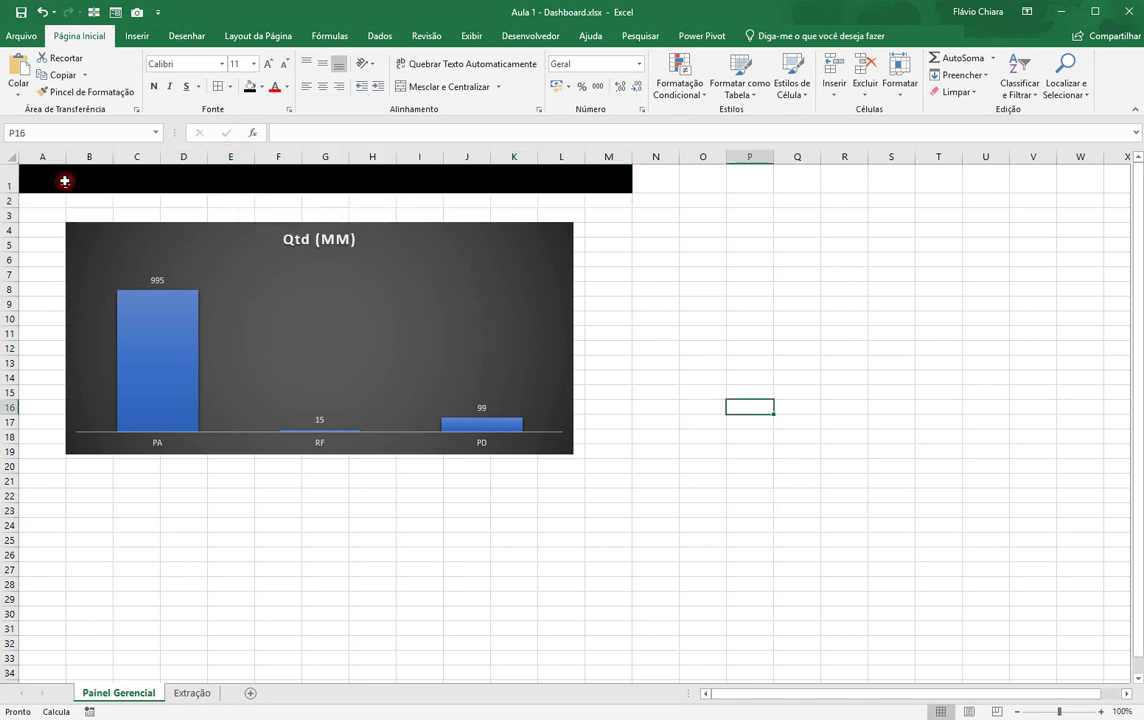
Narrow column A to a thin strip and fill A2:A20 with black as a side border.
left_click_drag(63, 157, 12, 466)
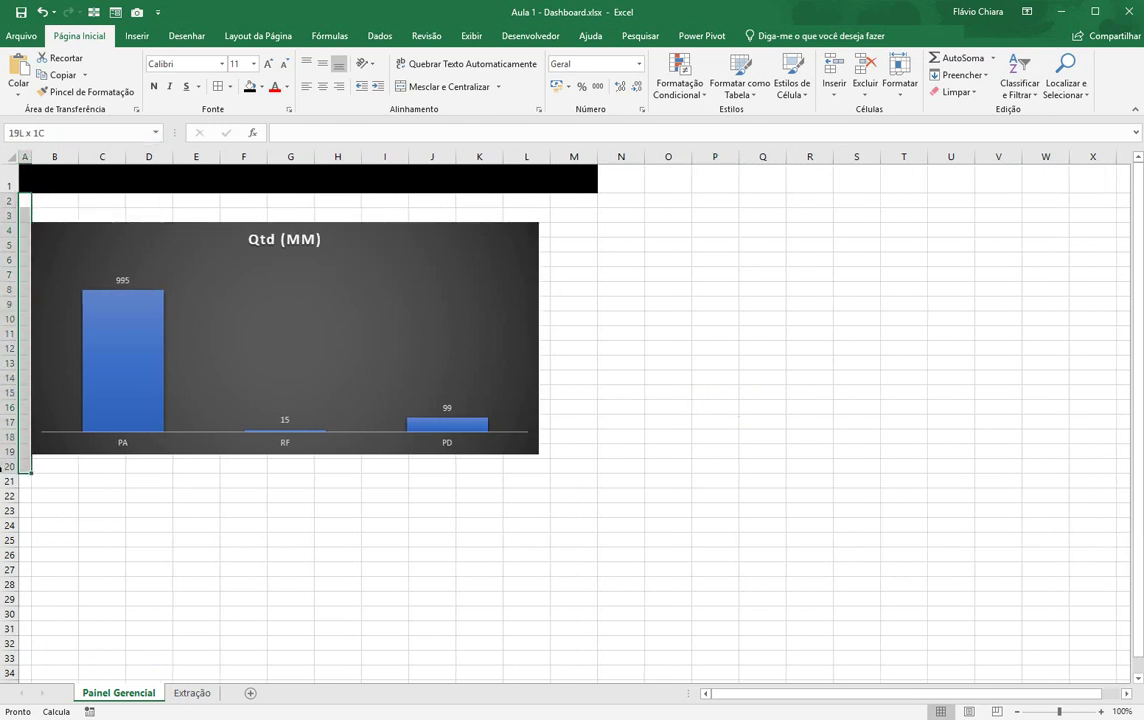
left_click(250, 87)
left_click(620, 421)
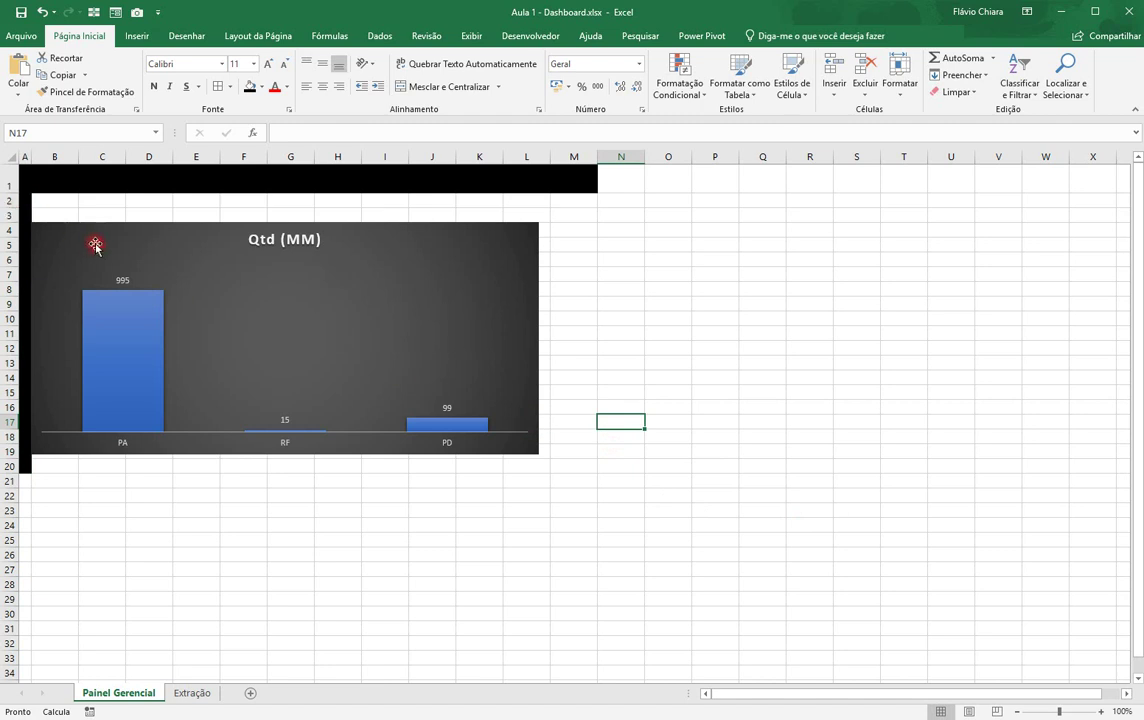
Move the Qtd (MM) chart up so its corner sits at cell B2, directly below the black header band.
left_click_drag(102, 238, 100, 199)
left_click(769, 424)
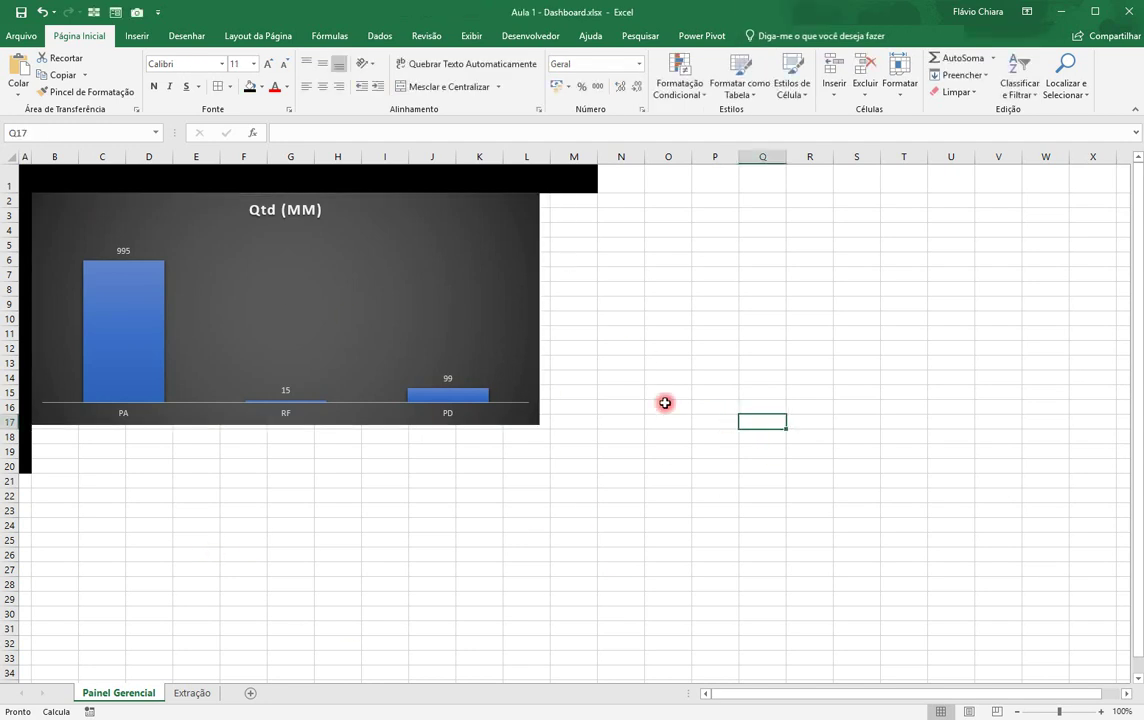
Set the font colour of cell B1 to yellow and enter the label "DEFINA UM ESTADO:".
left_click(46, 174)
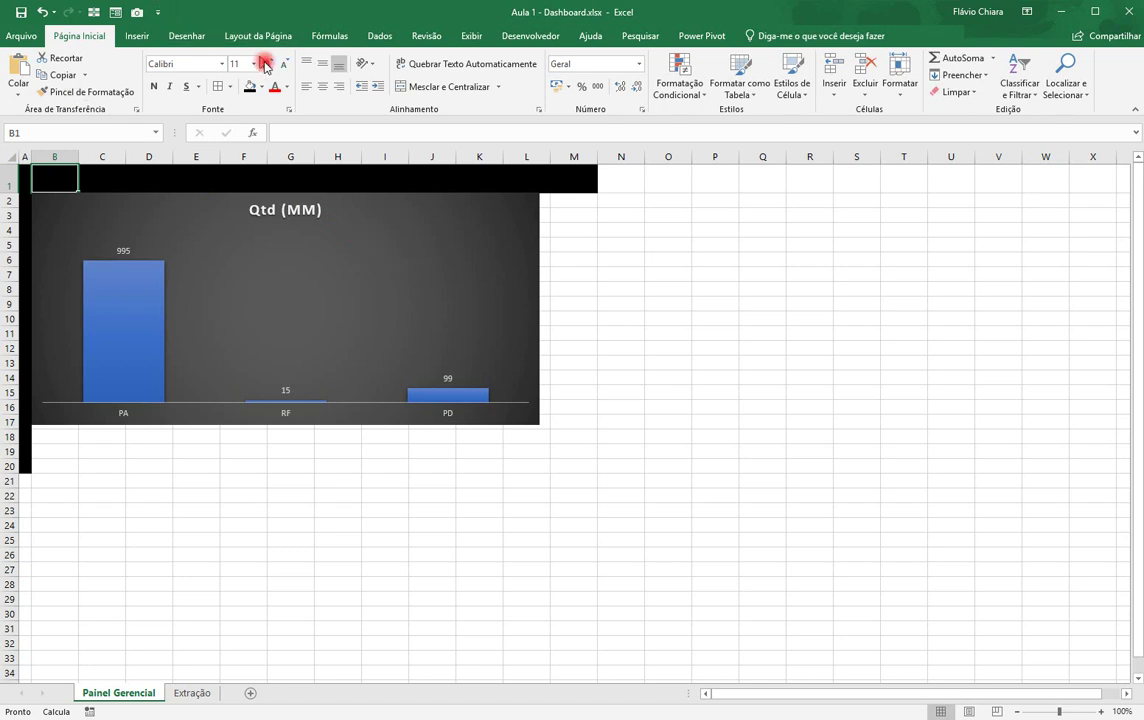
left_click(287, 88)
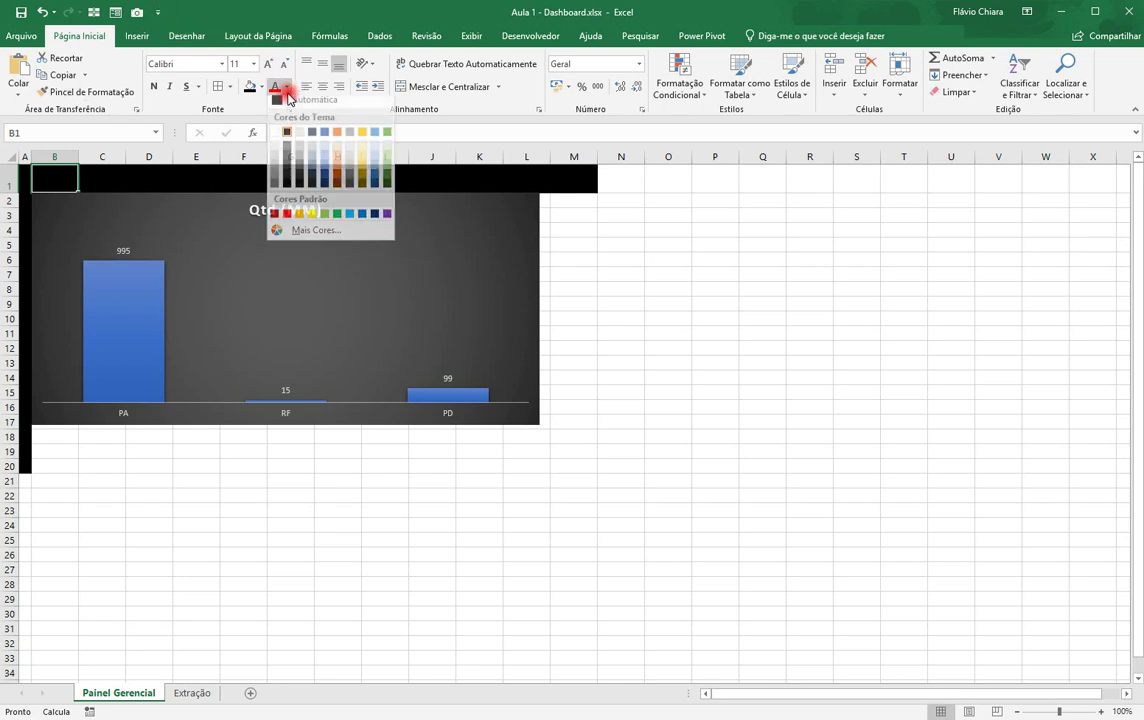
left_click(311, 213)
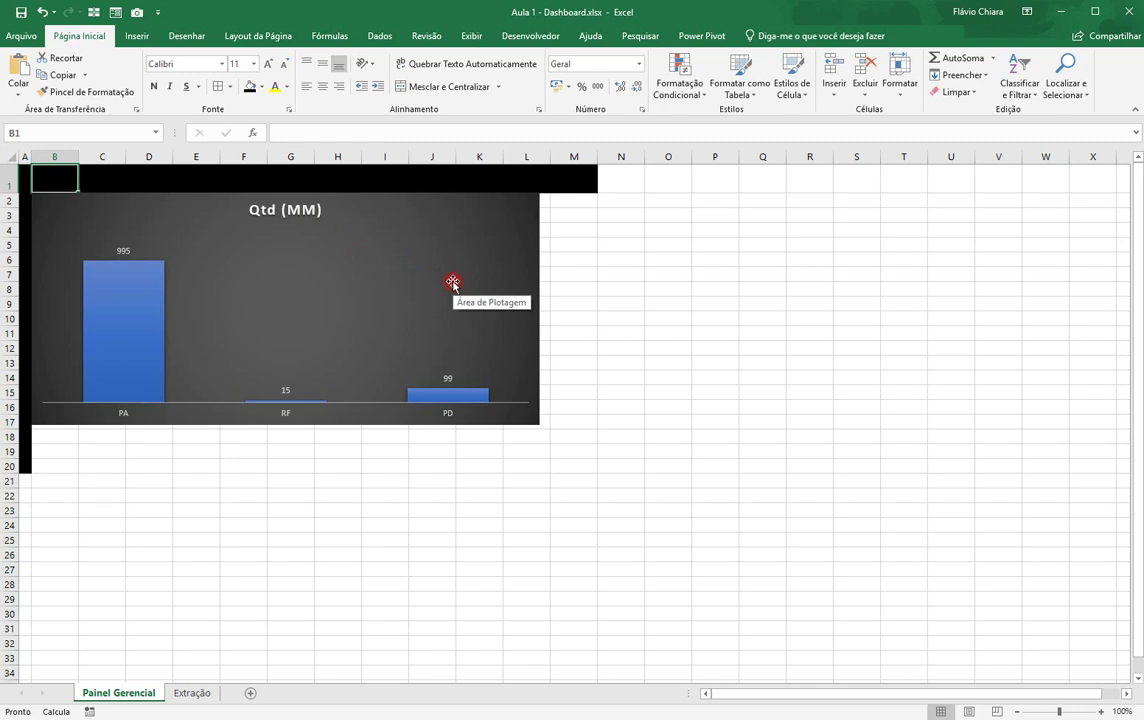
type("DEFINA")
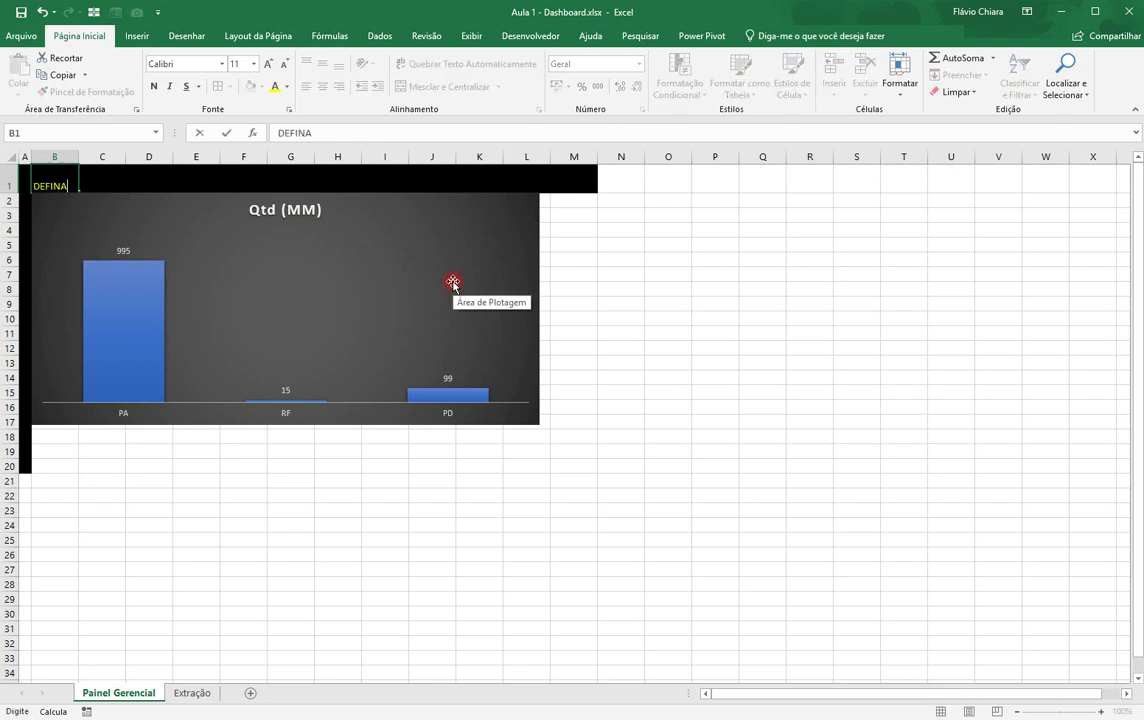
type(" UM ESTADO")
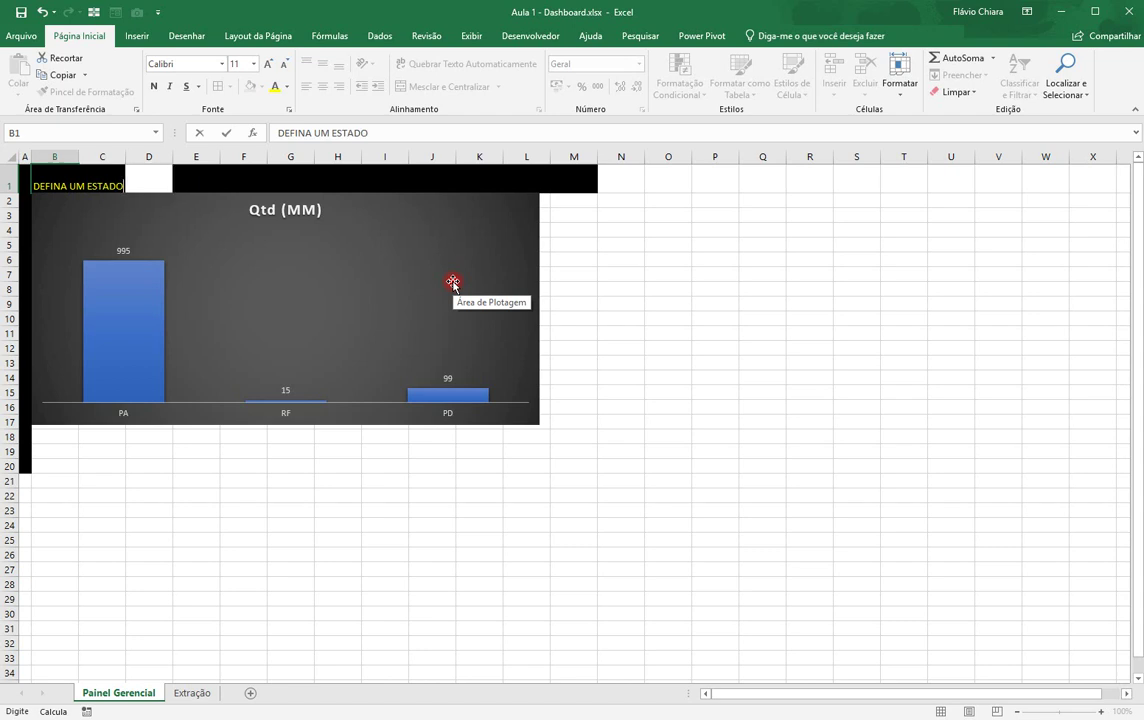
type(":")
key("Return")
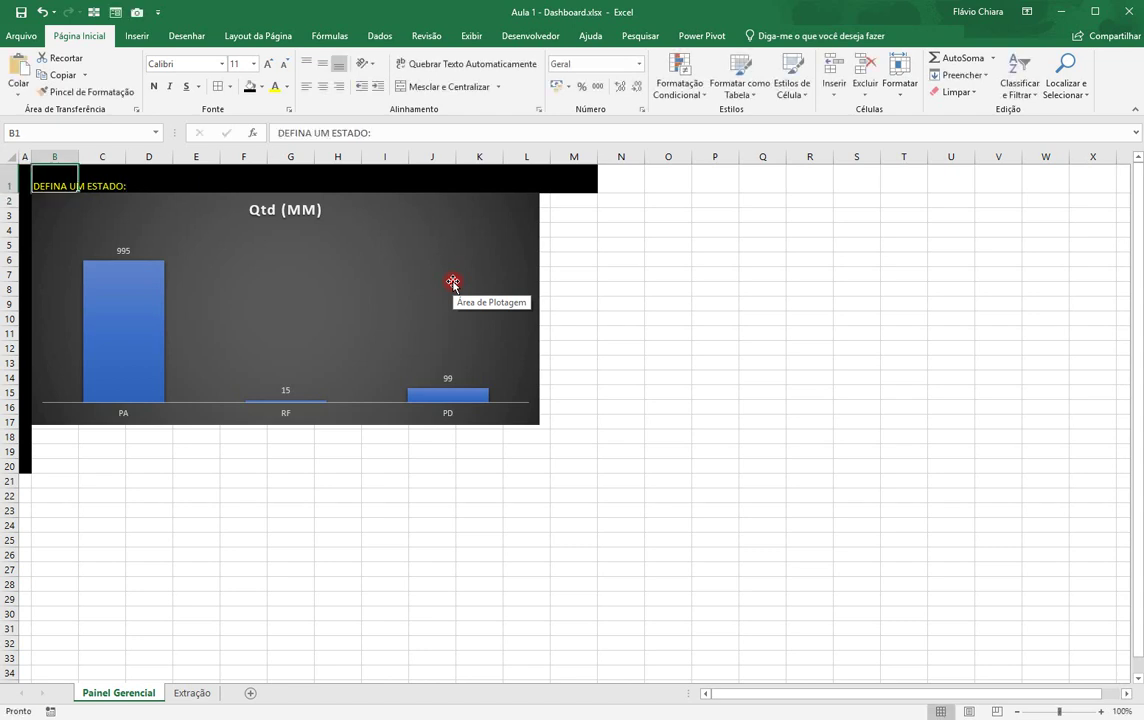
Centre the "DEFINA UM ESTADO:" label vertically in its cell and make it bold.
left_click(327, 65)
left_click(810, 437)
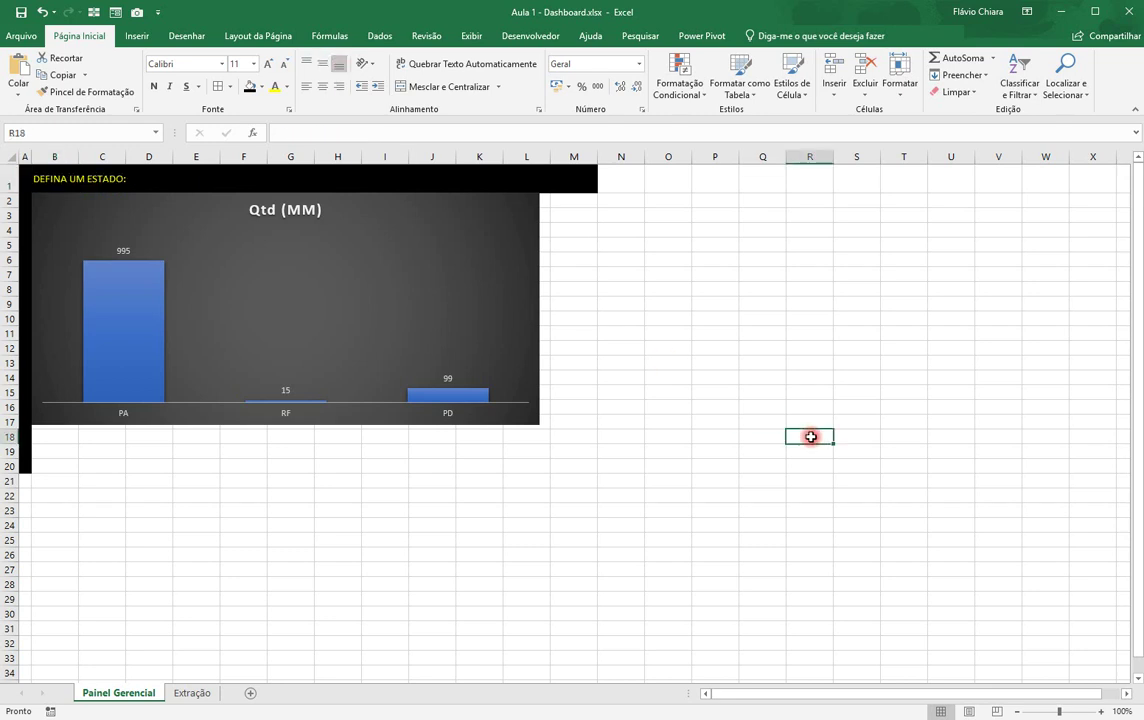
left_click(66, 182)
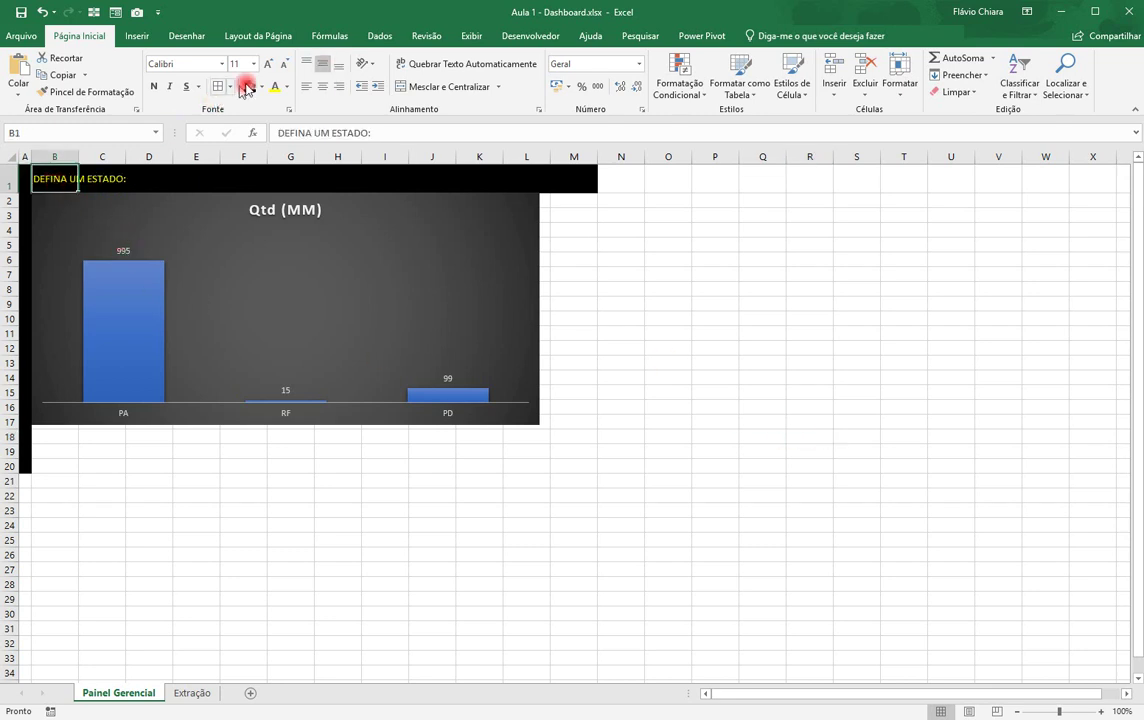
left_click(157, 87)
left_click(810, 374)
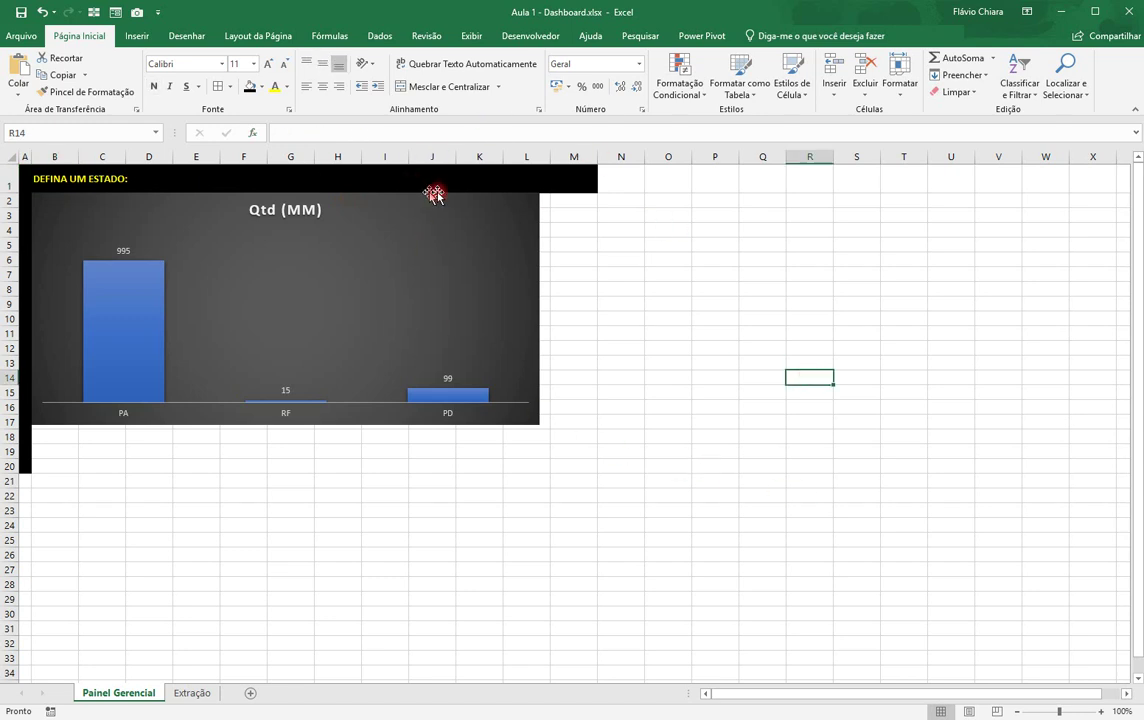
left_click(538, 35)
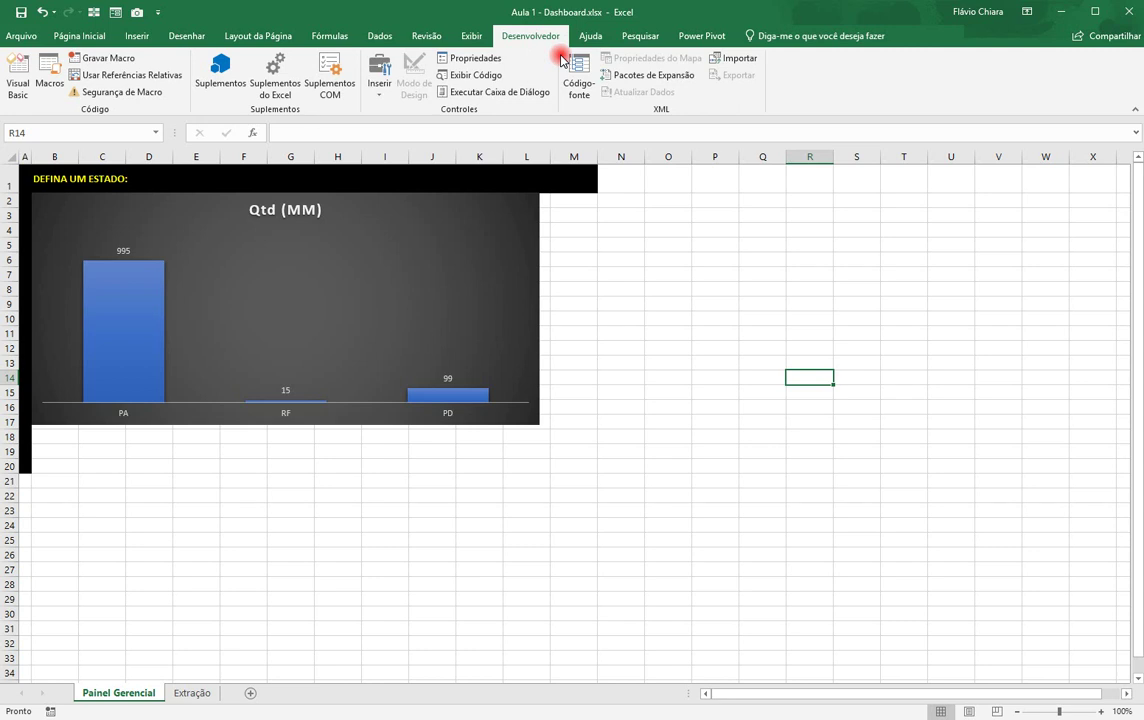
left_click(471, 35)
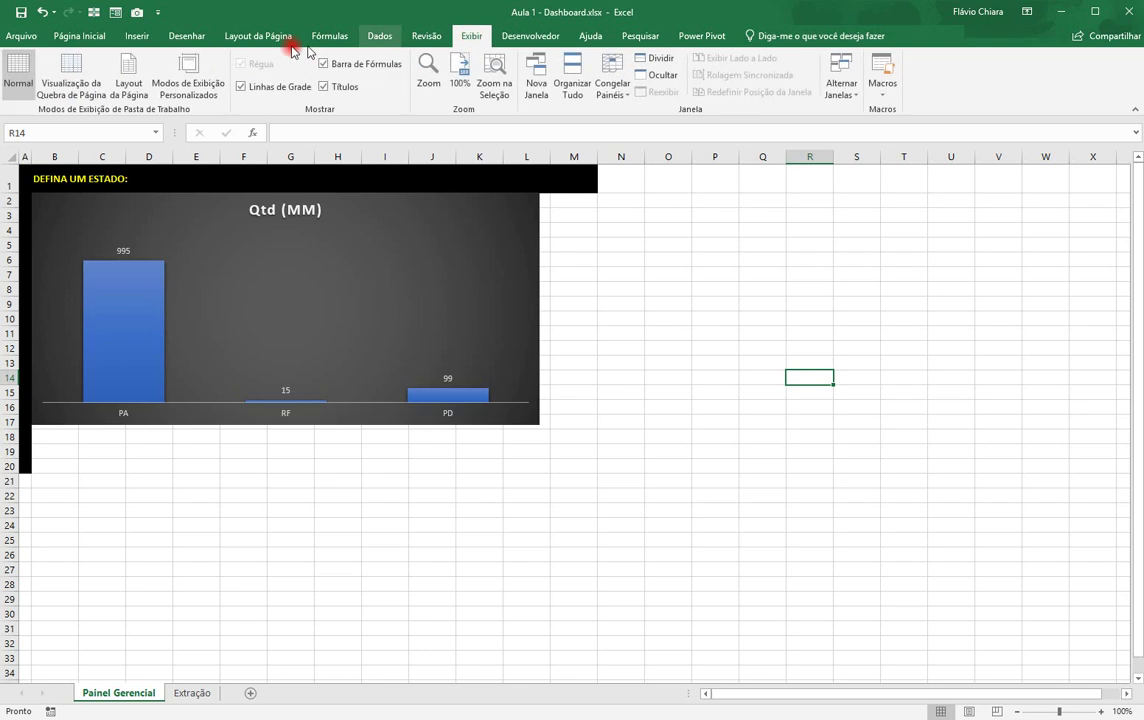
left_click(80, 36)
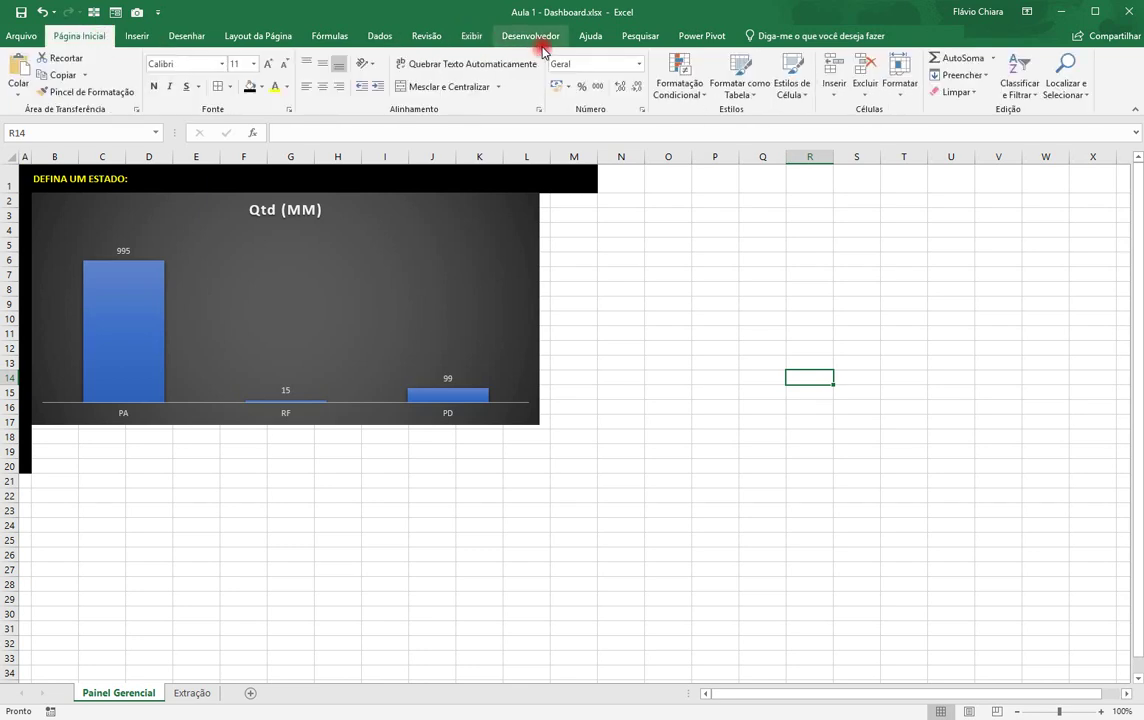
Check the Desenvolvedor entry in the ribbon customisation options and leave the dialog without saving.
right_click(520, 88)
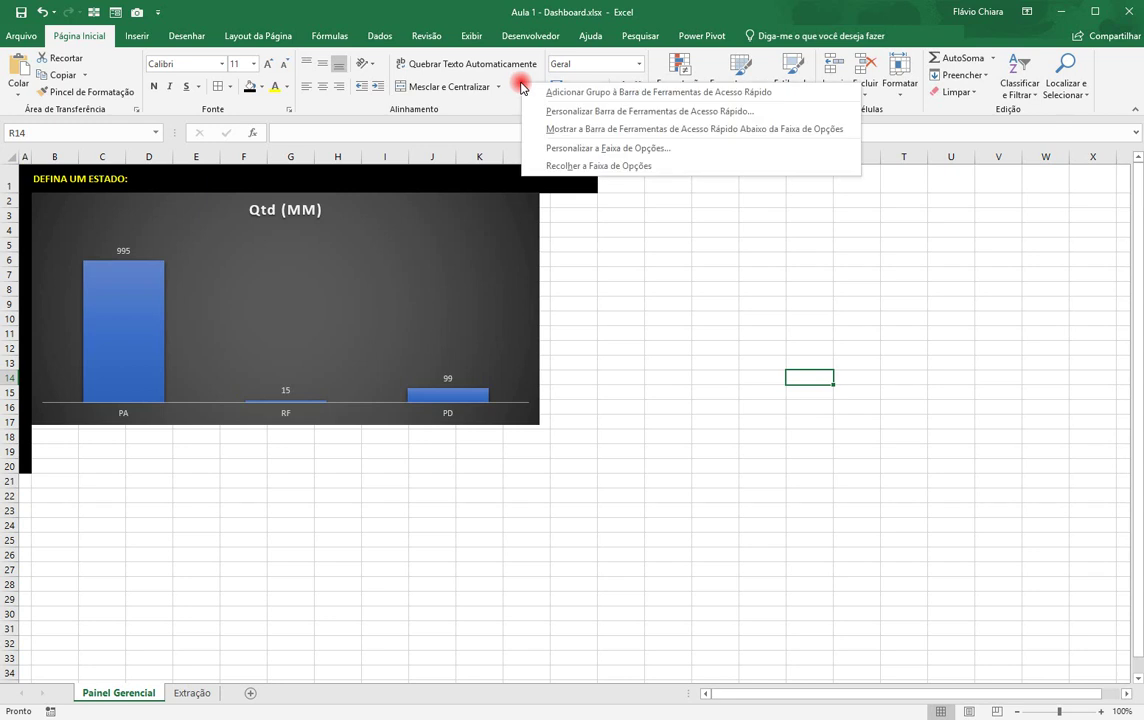
left_click(638, 150)
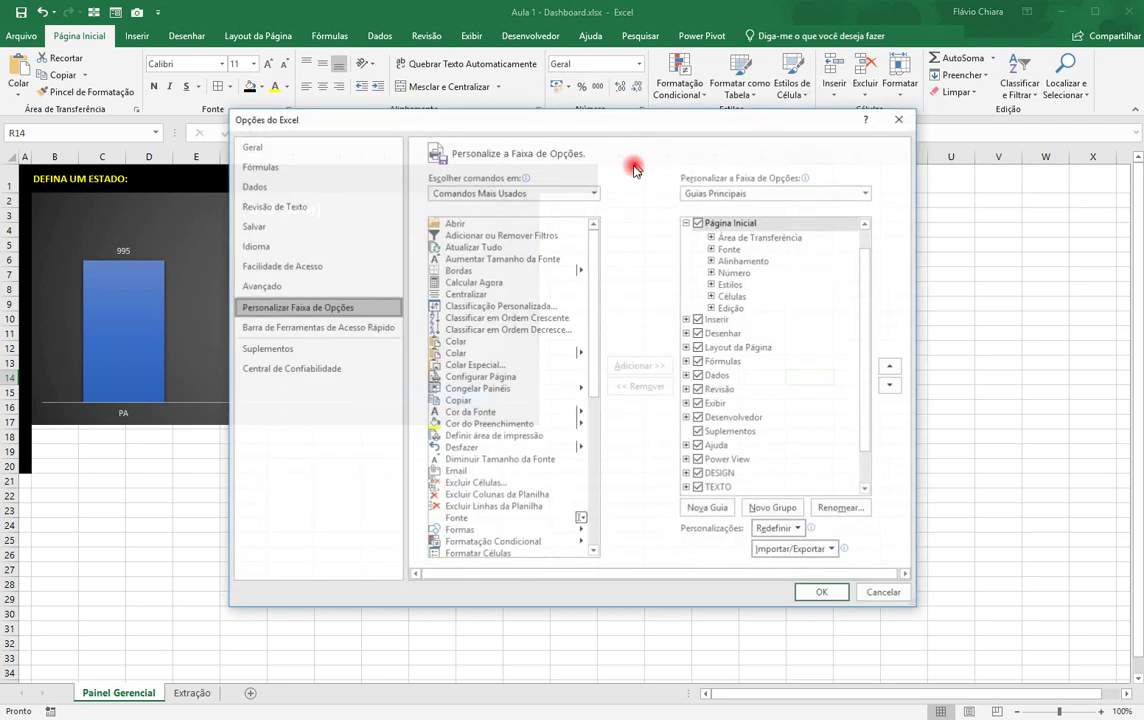
left_click_drag(633, 133, 630, 153)
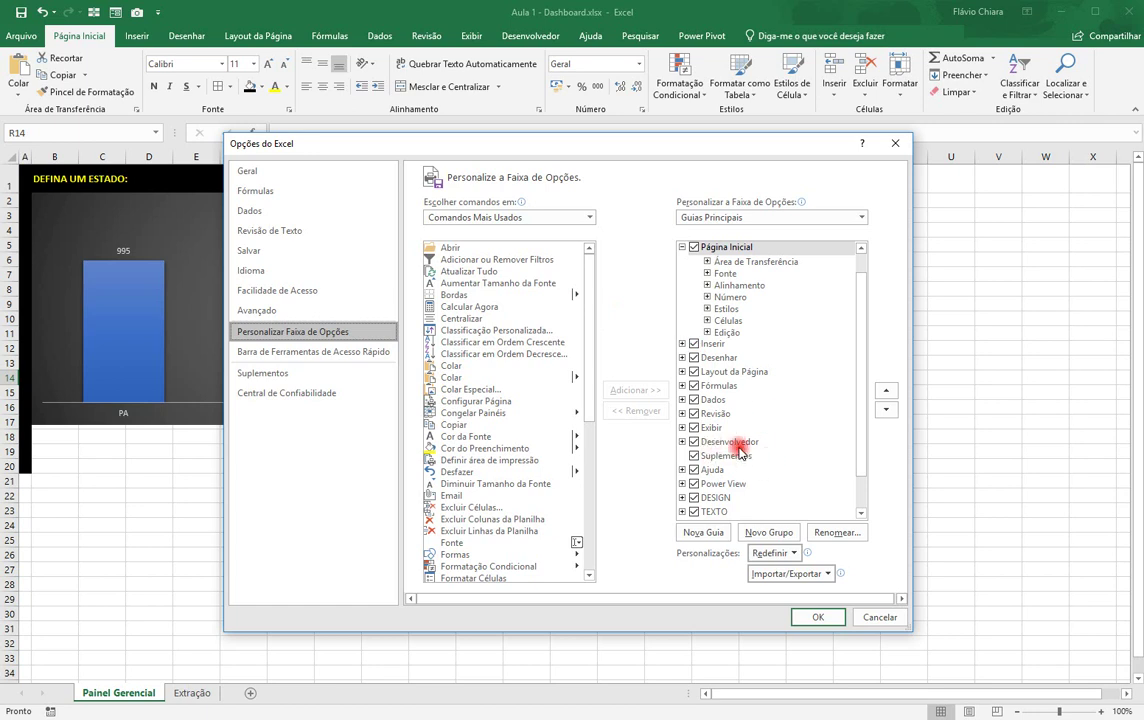
left_click(692, 442)
left_click(695, 444)
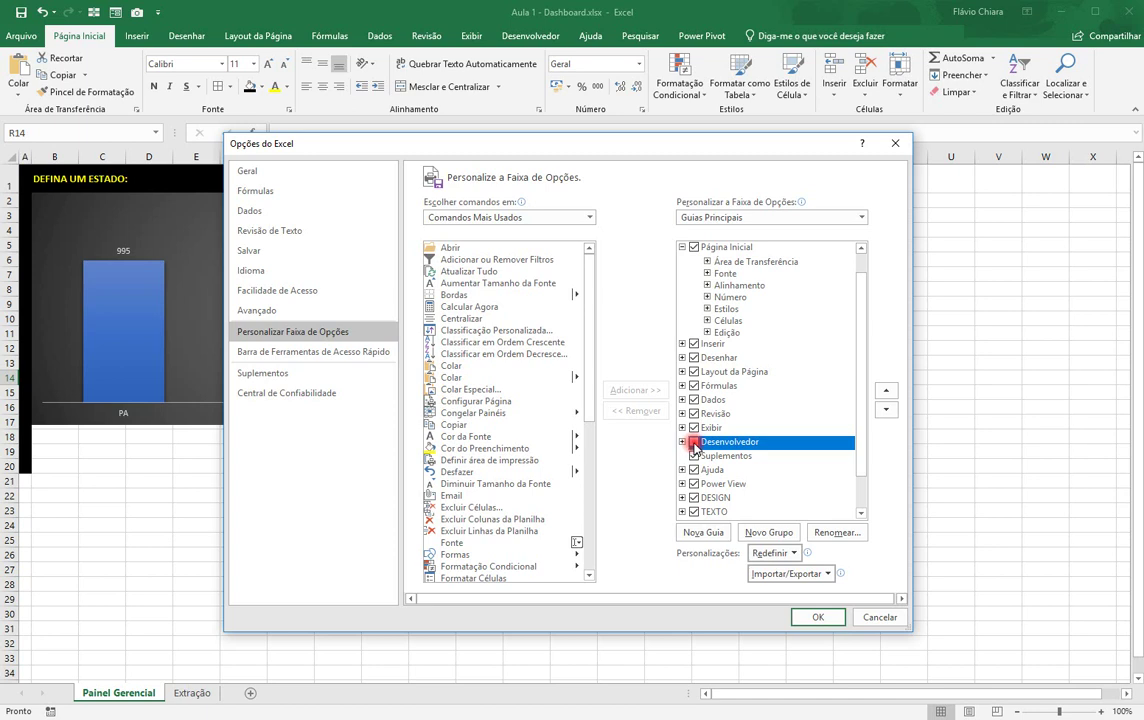
left_click(694, 442)
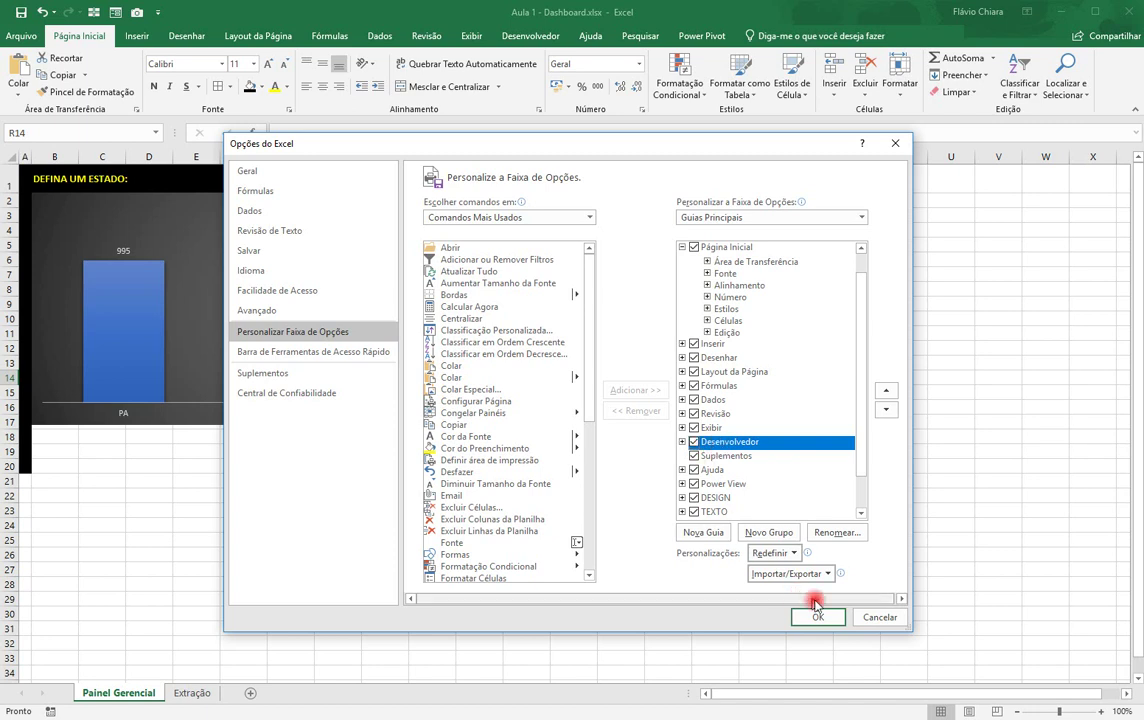
left_click(880, 617)
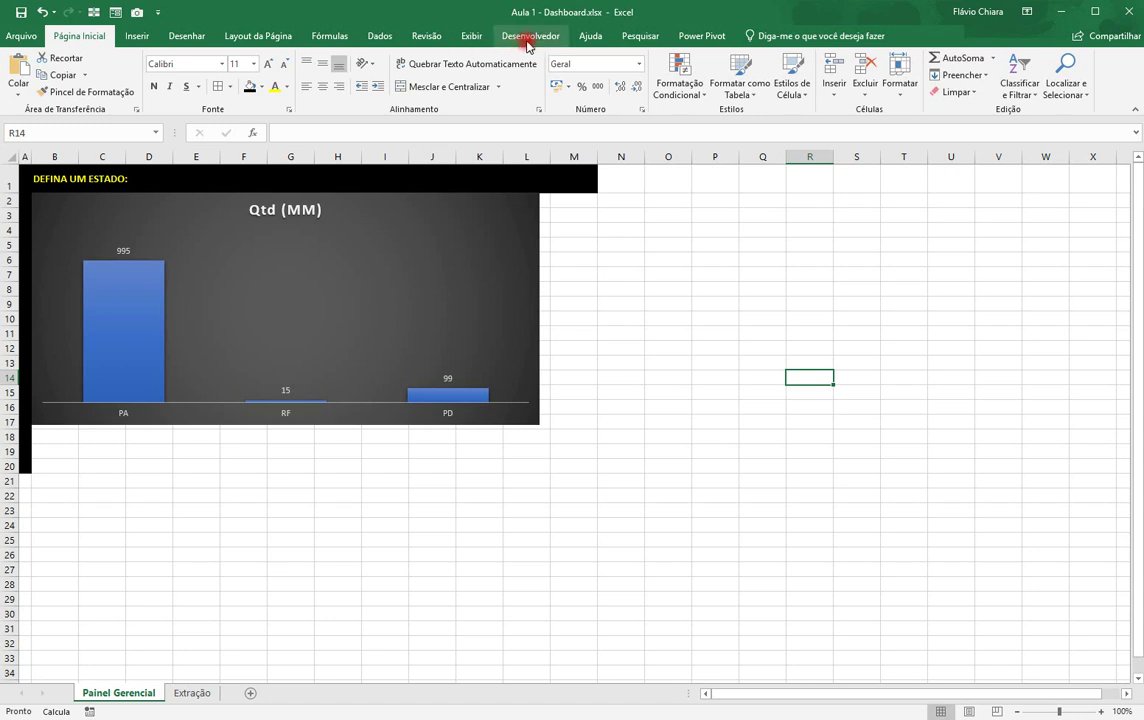
Insert a drop-down form control in the black header band, just after the "DEFINA UM ESTADO:" label, spanning roughly columns D to F.
left_click(527, 40)
left_click(378, 97)
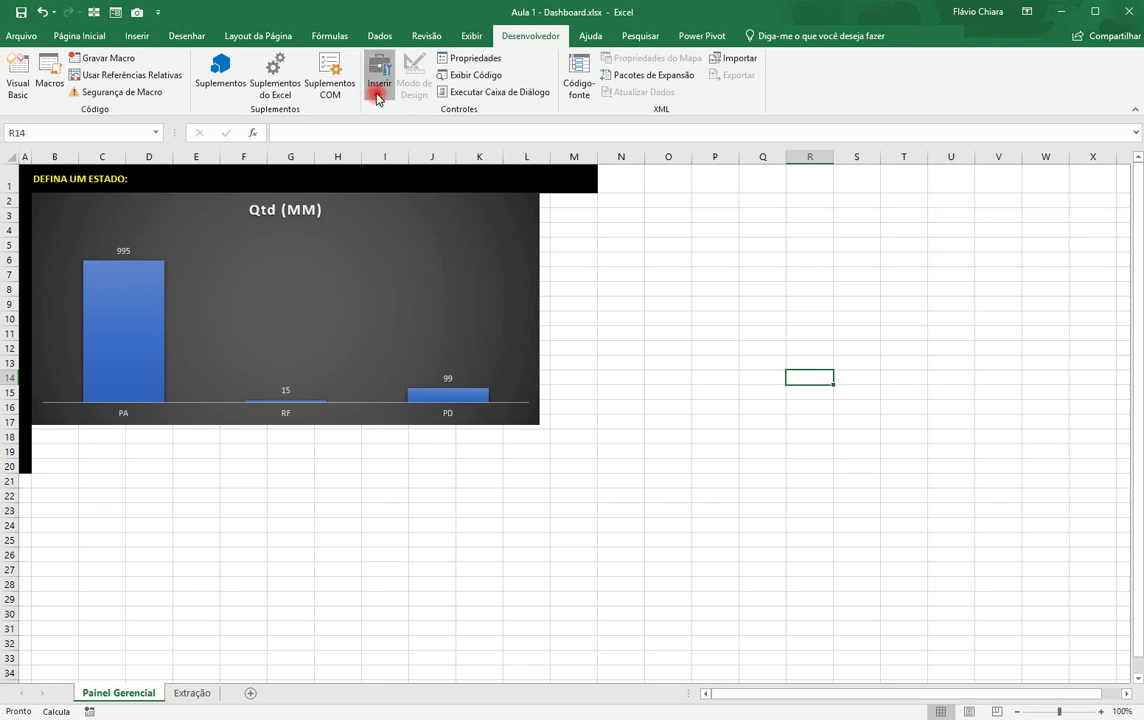
left_click(378, 97)
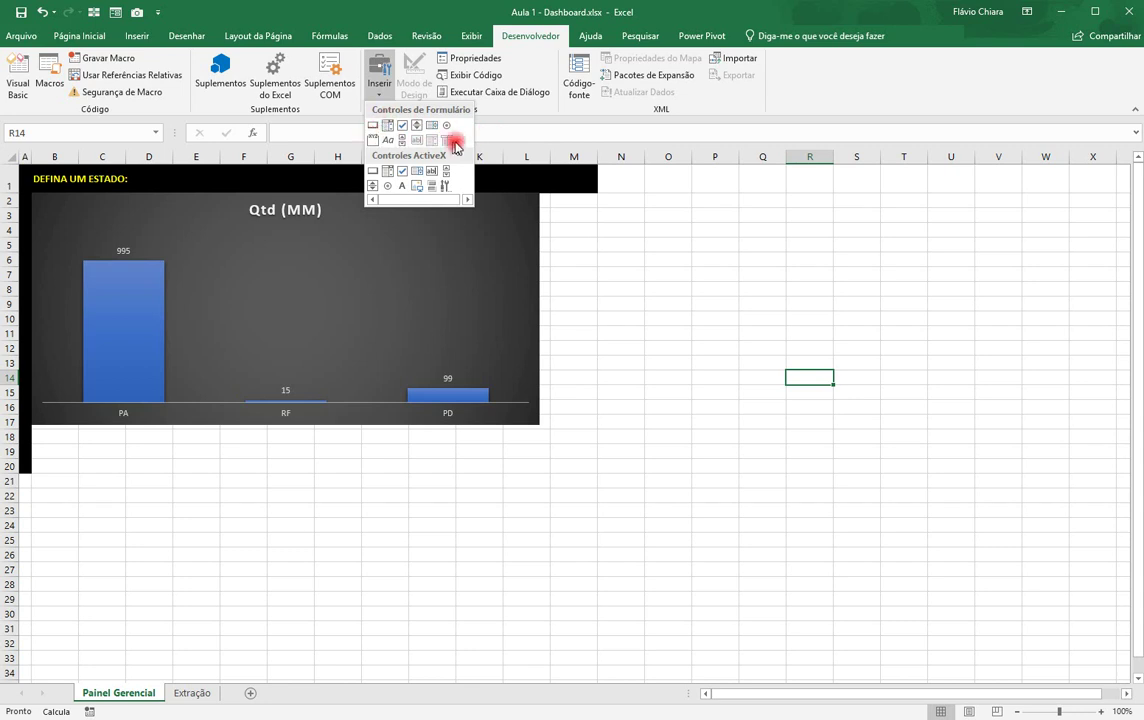
left_click(389, 126)
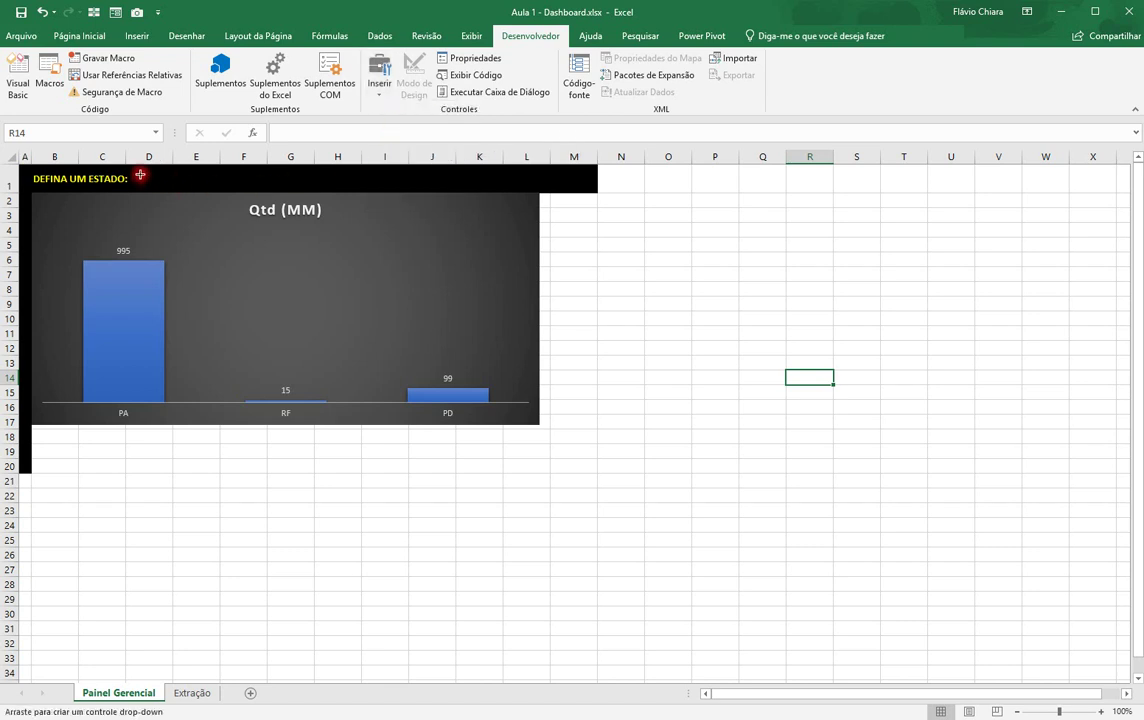
left_click_drag(138, 173, 257, 183)
Nudge the drop-down control slightly up and left beside its label, and test opening its list.
key("Up")
key("Up")
key("Left")
key("Left")
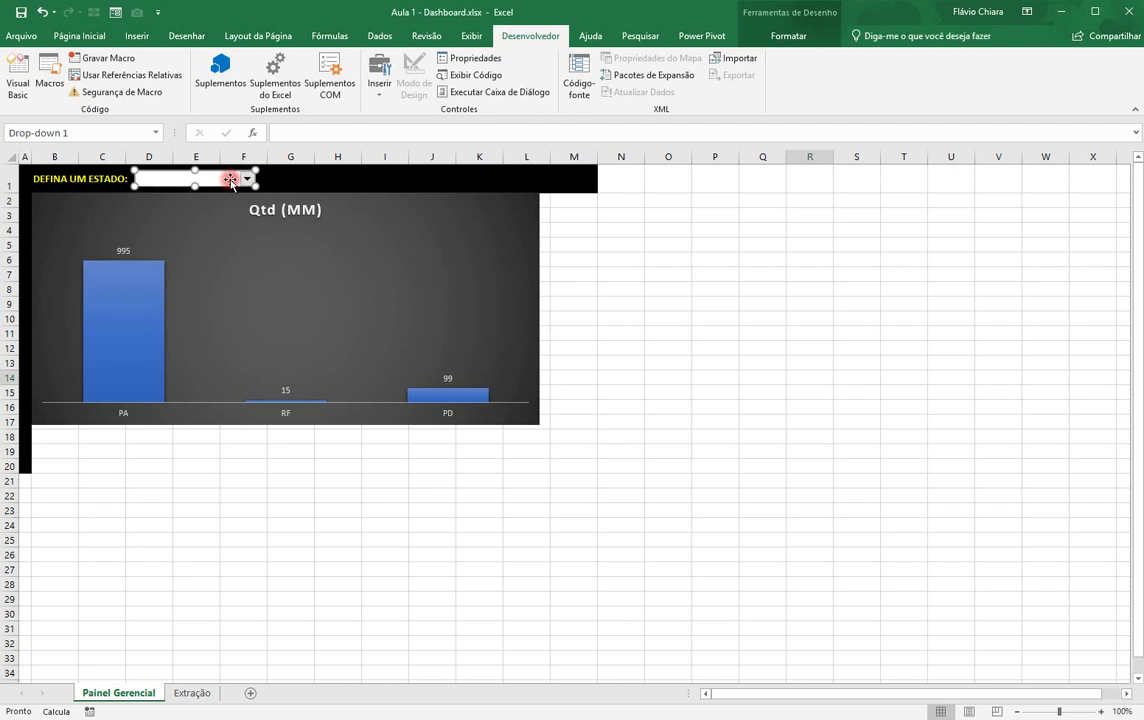
key("Left")
left_click(771, 423)
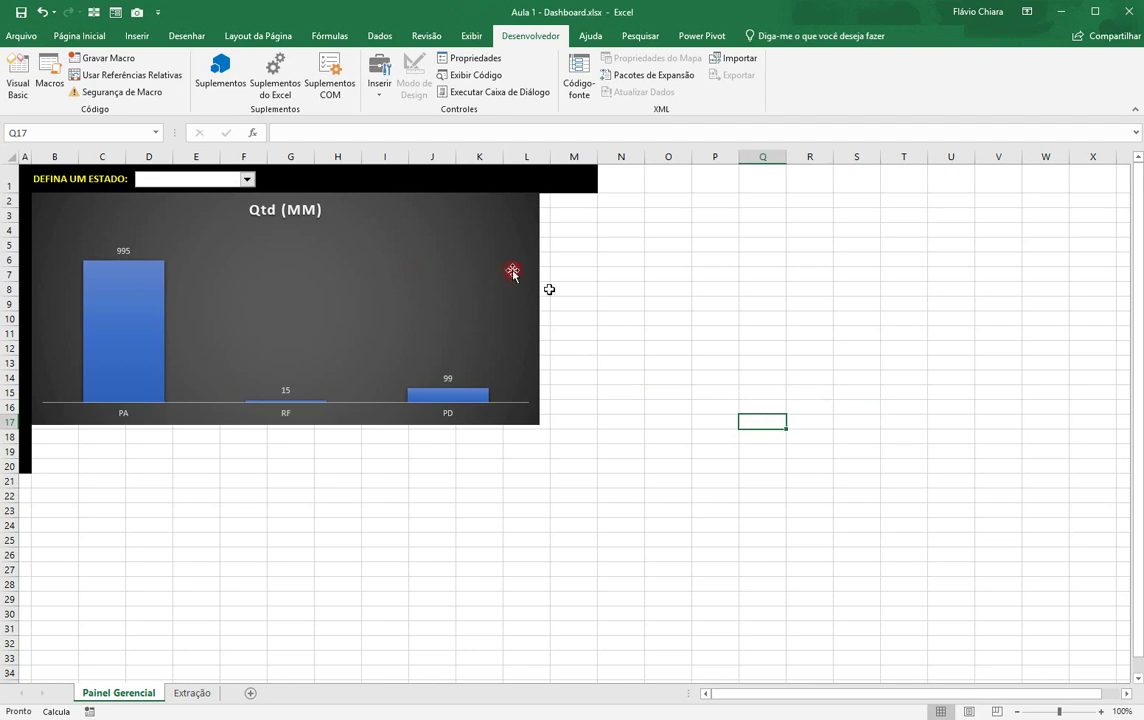
left_click(246, 179)
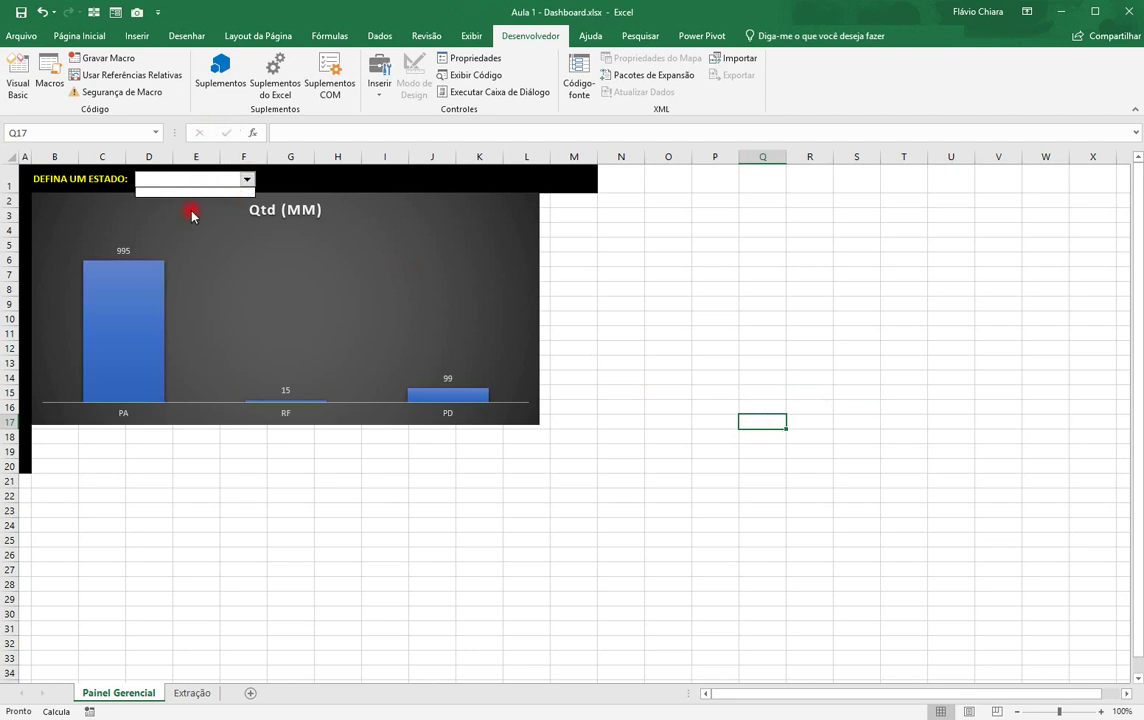
left_click(457, 580)
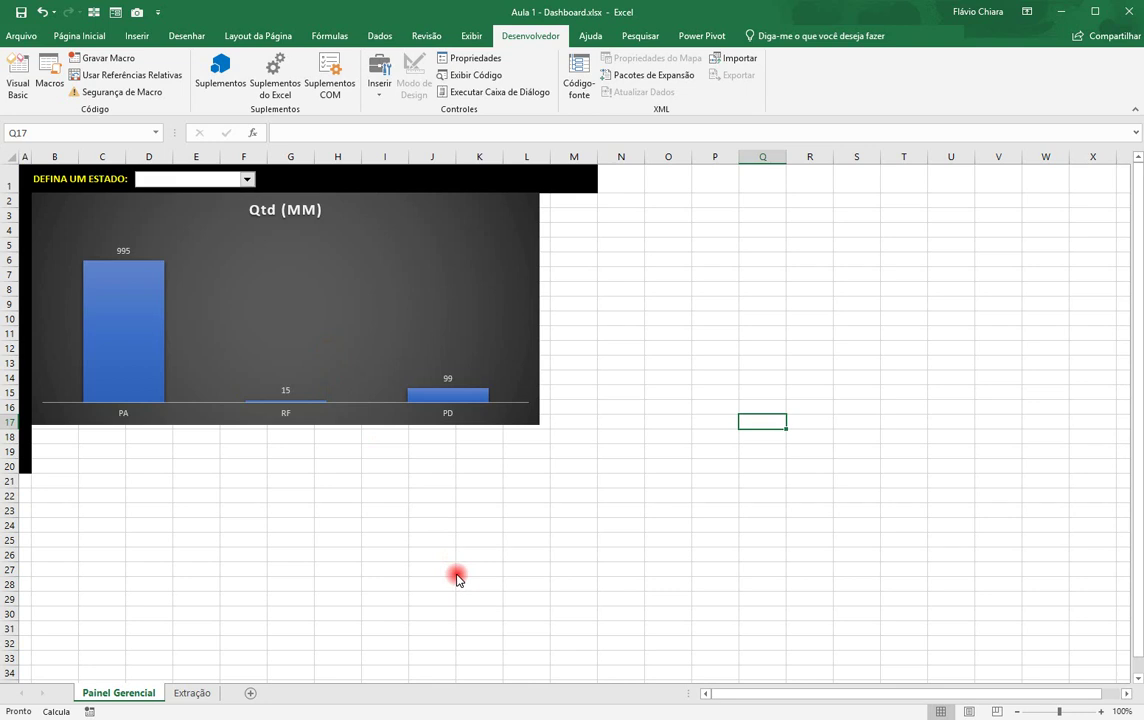
Link the header drop-down control to cell R1 of the Extração sheet (Extração!$R$1).
right_click(200, 181)
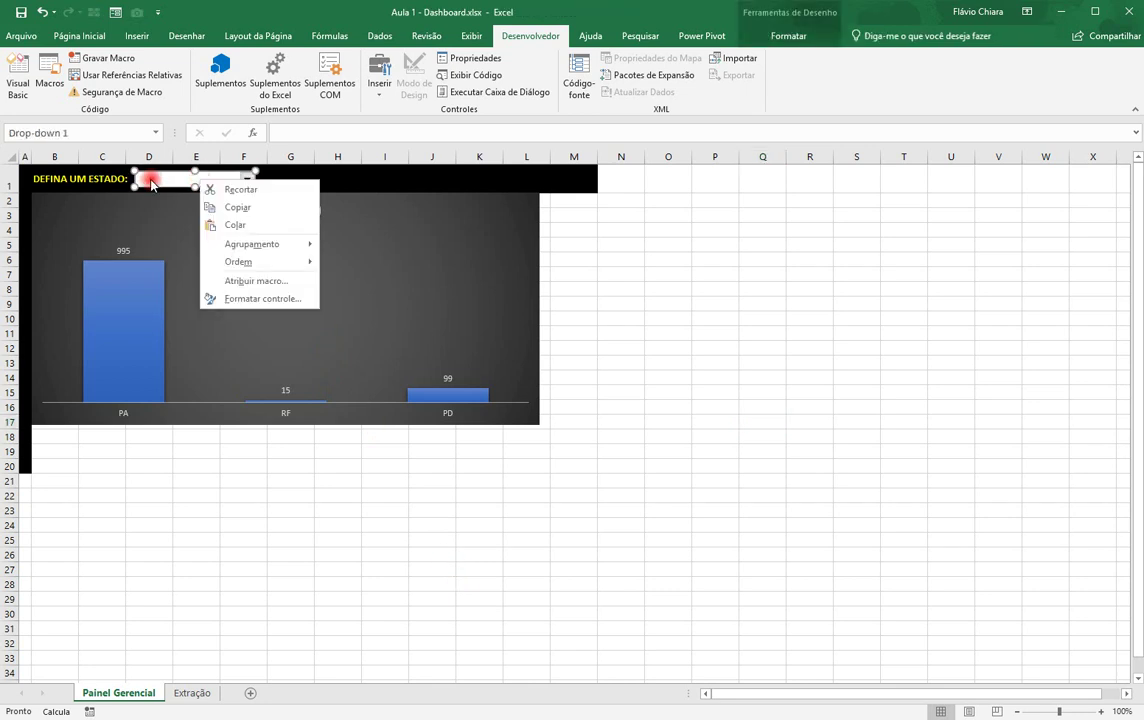
left_click(260, 302)
left_click_drag(720, 302, 791, 238)
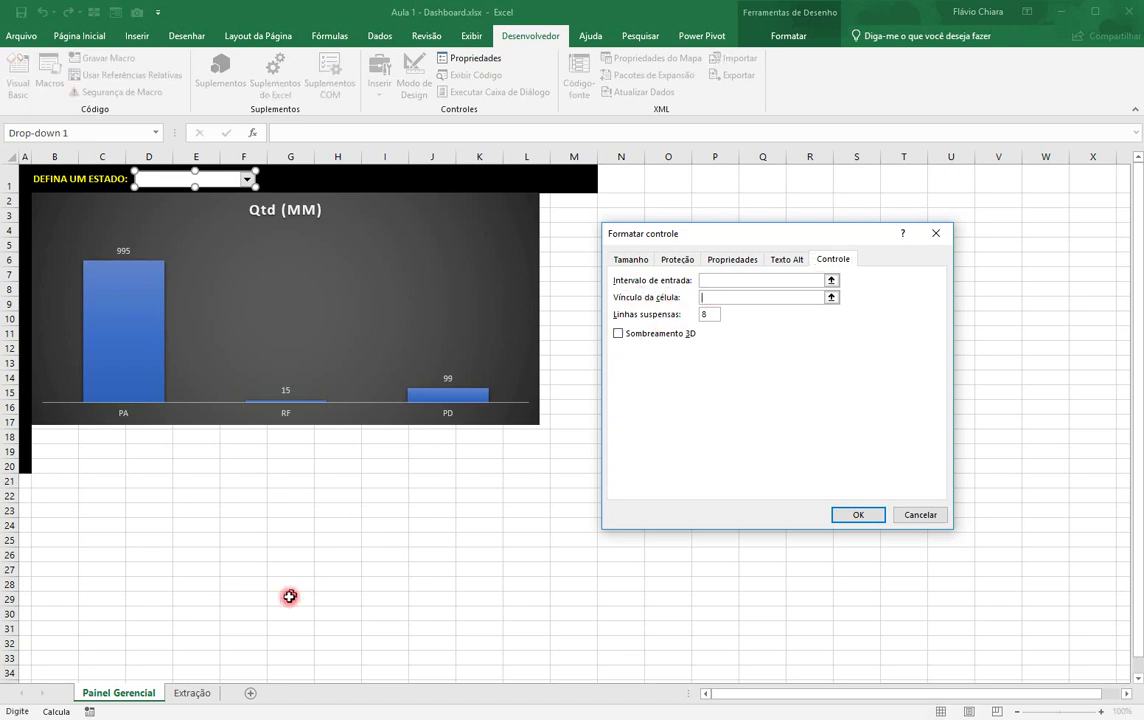
left_click(191, 690)
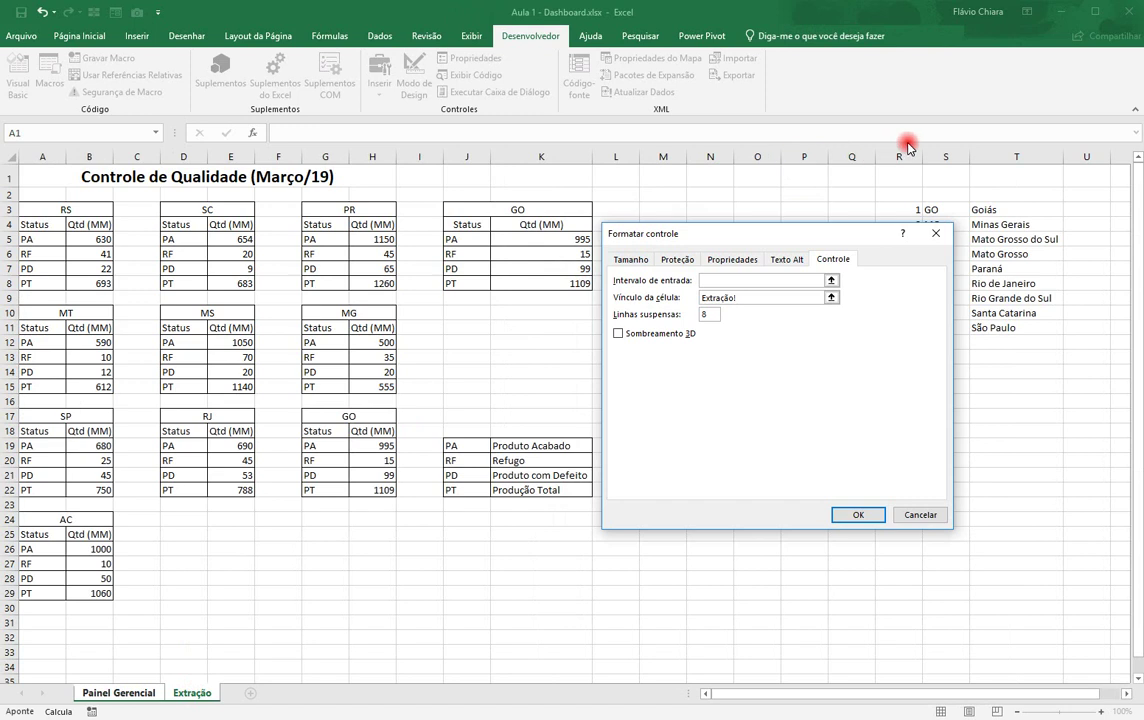
left_click(906, 172)
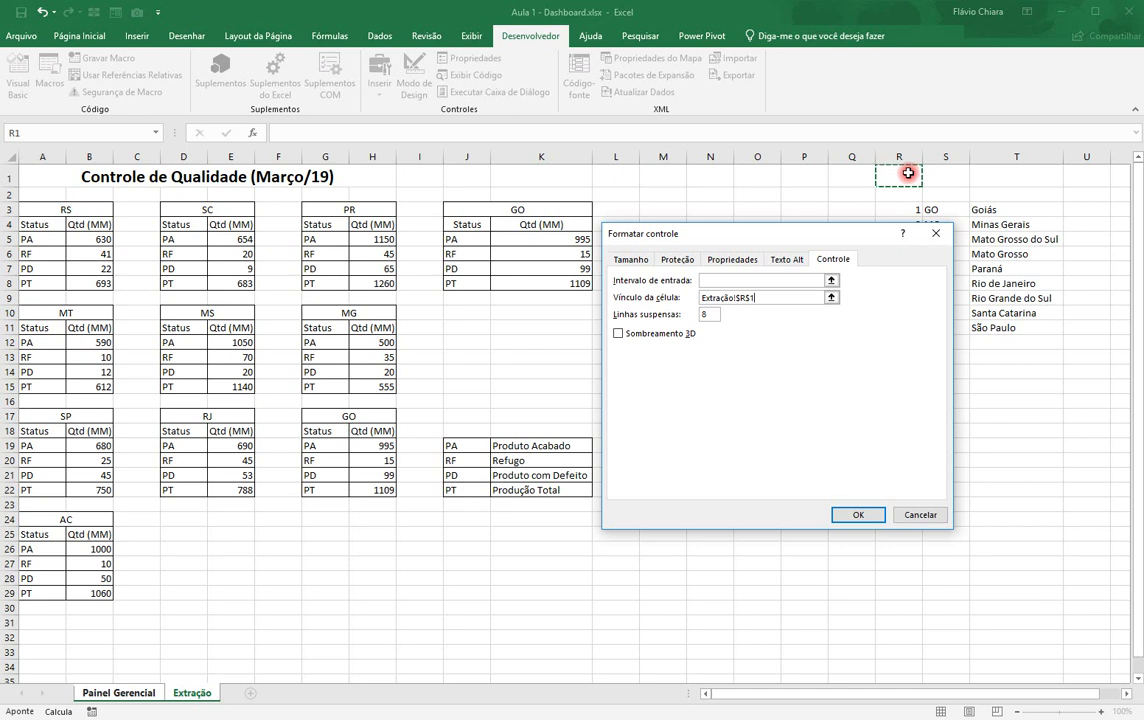
left_click(858, 514)
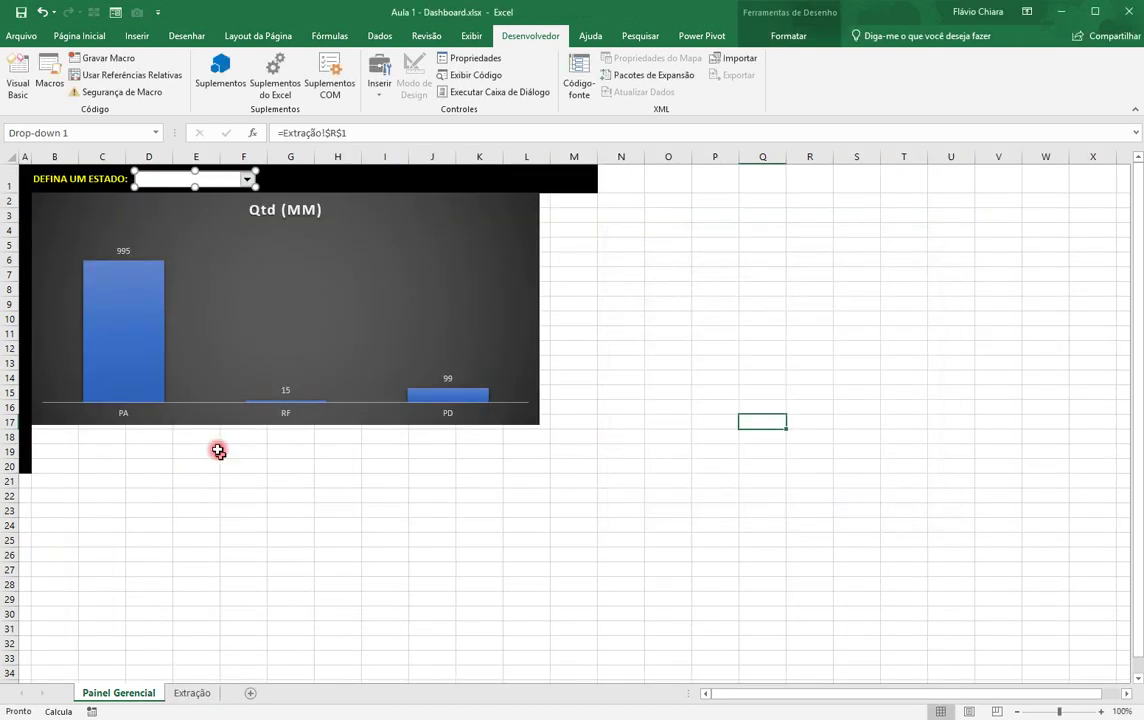
Examine the state abbreviations in S3:S11 and full names in T3:T11 on Extração, and the list offered in cell J3.
left_click(193, 693)
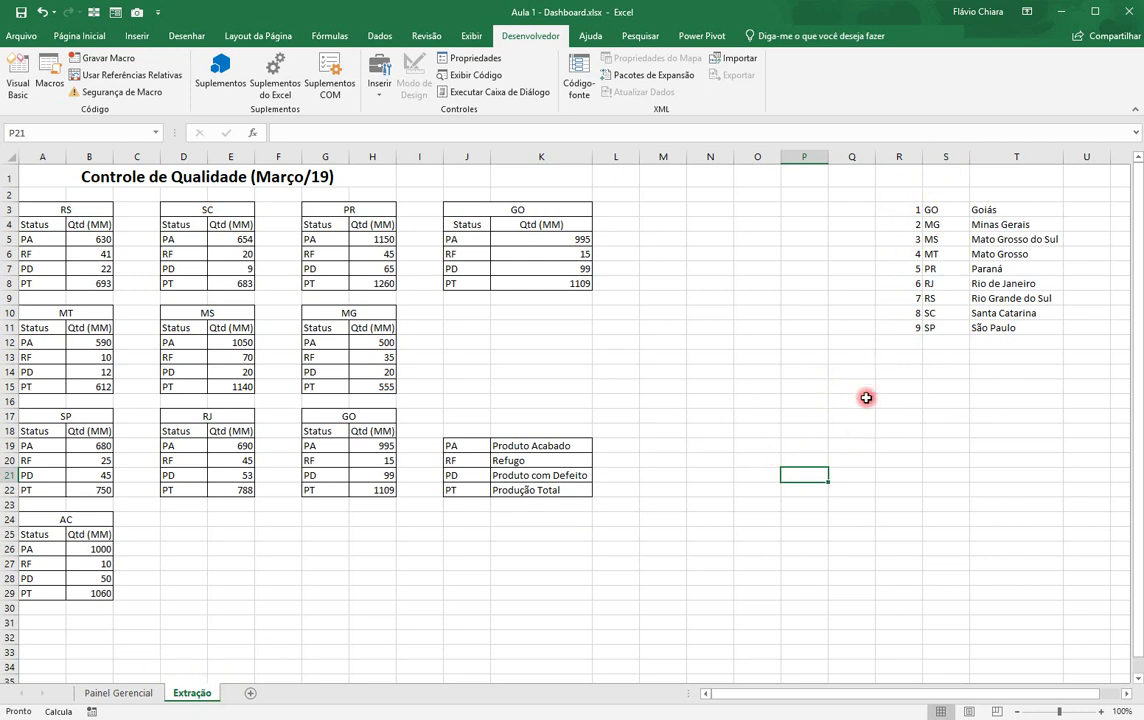
left_click_drag(958, 210, 945, 327)
left_click_drag(1001, 214, 1005, 327)
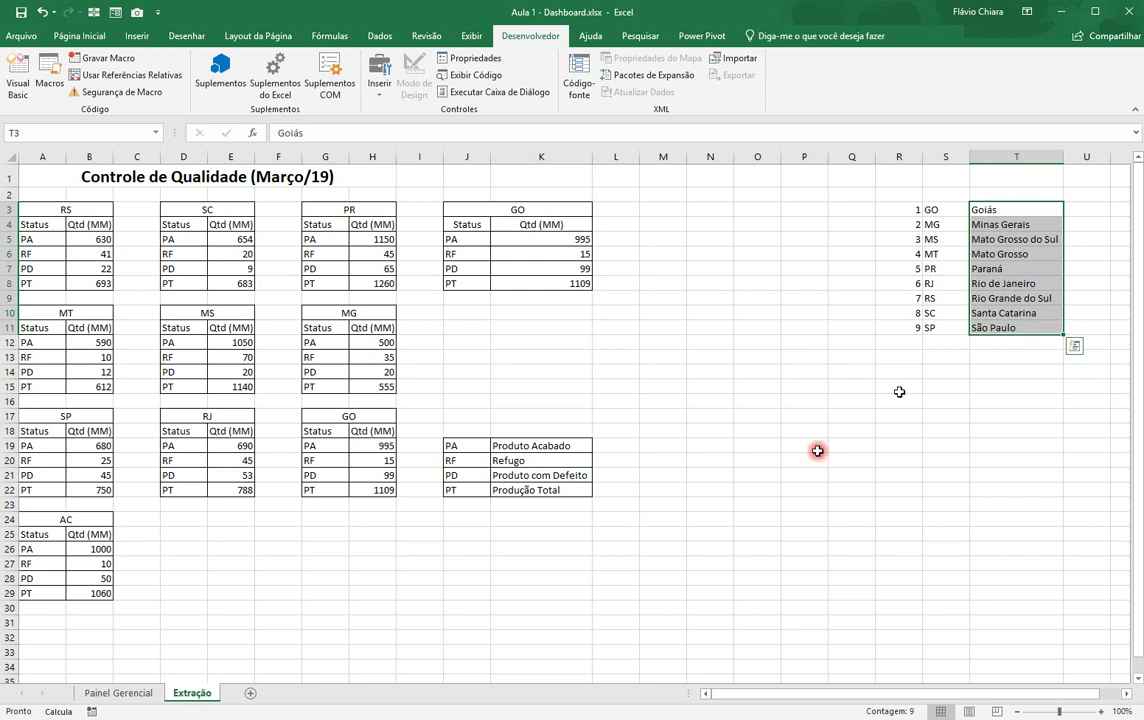
left_click(140, 690)
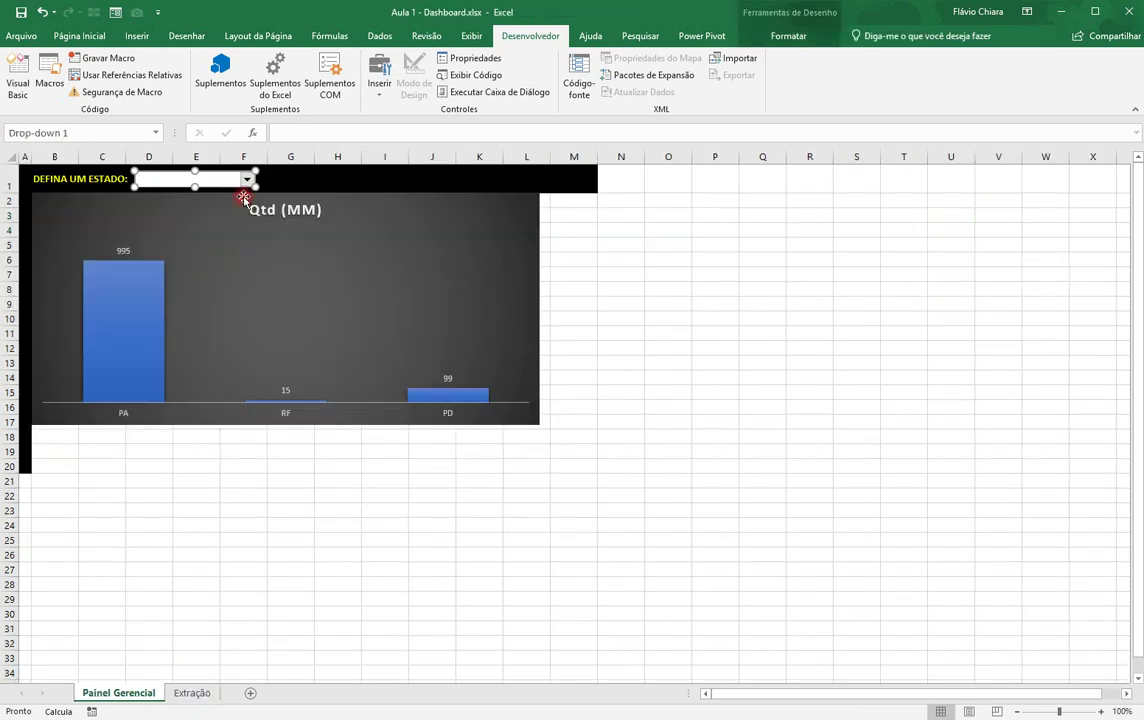
left_click(188, 692)
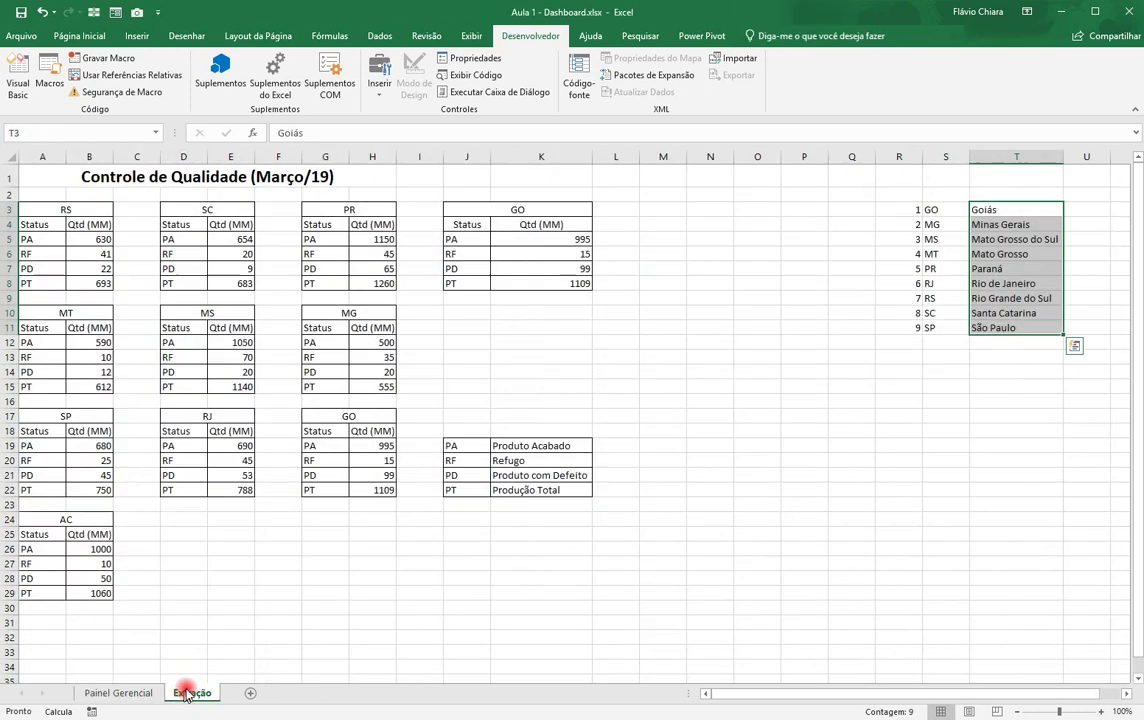
left_click(521, 214)
left_click(597, 209)
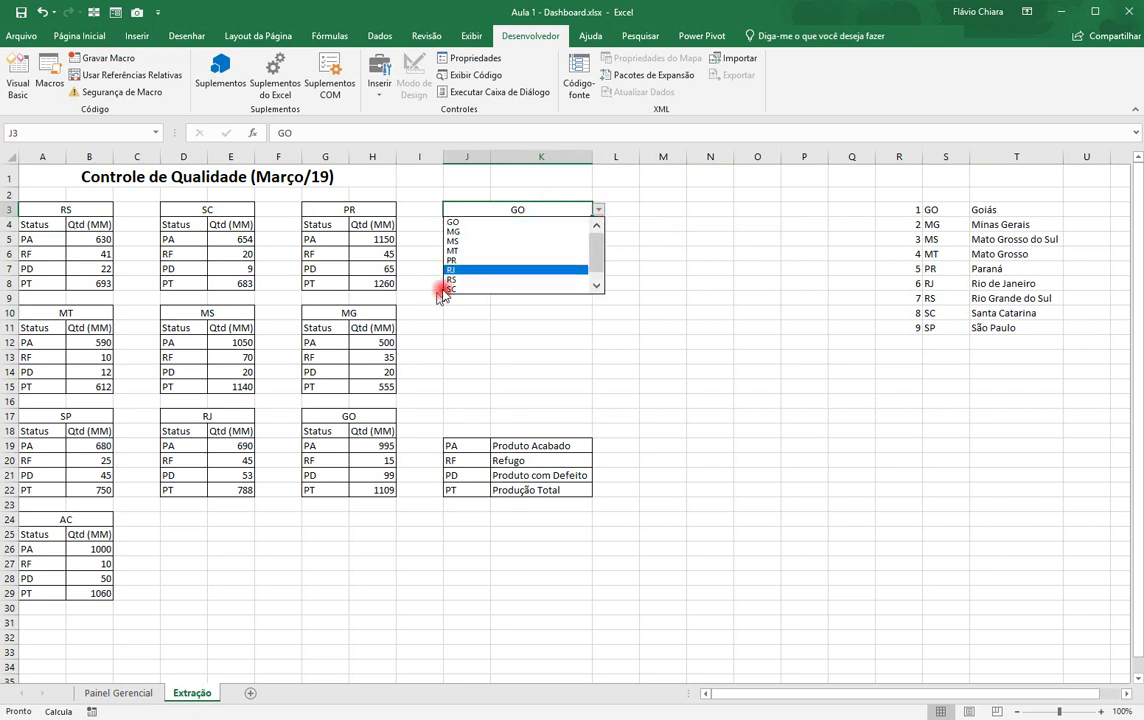
left_click(797, 442)
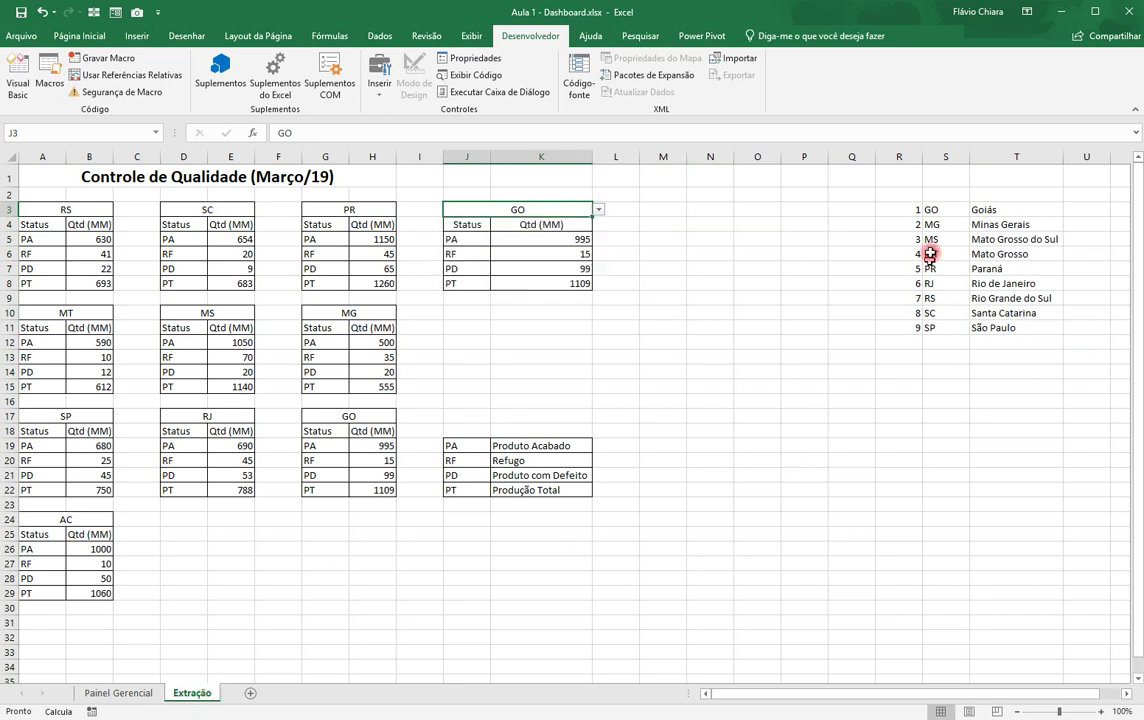
left_click(938, 210)
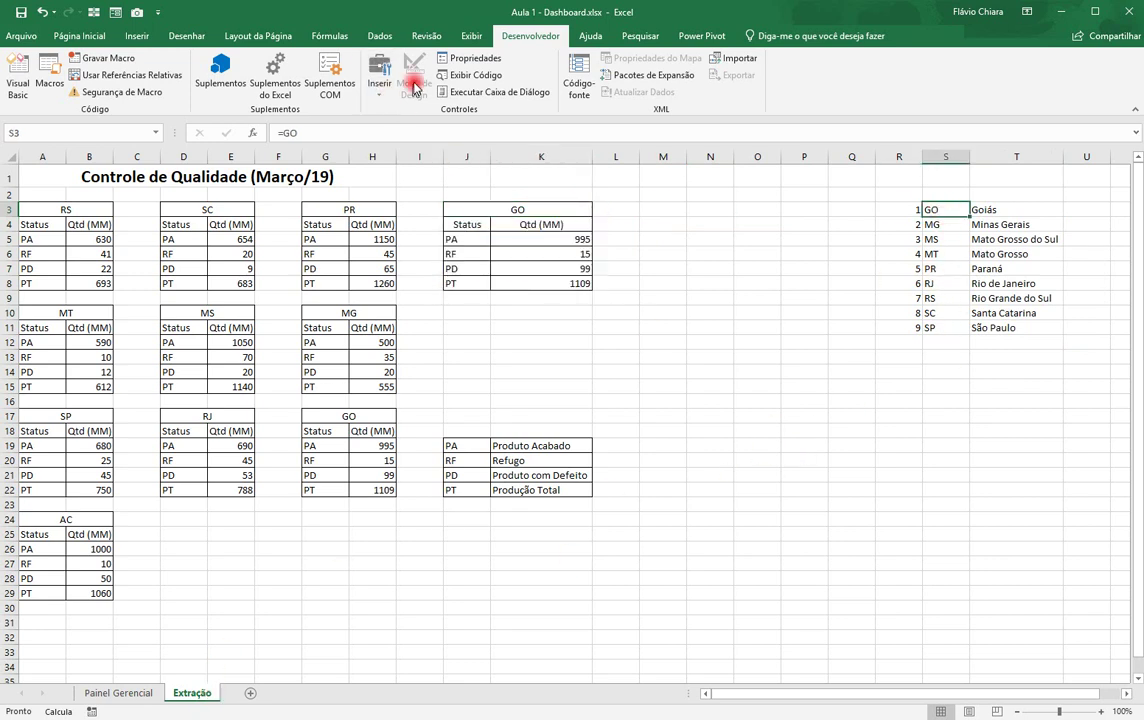
Copy the DESLOC formula that the defined name Lista refers to in the Name Manager.
left_click(329, 36)
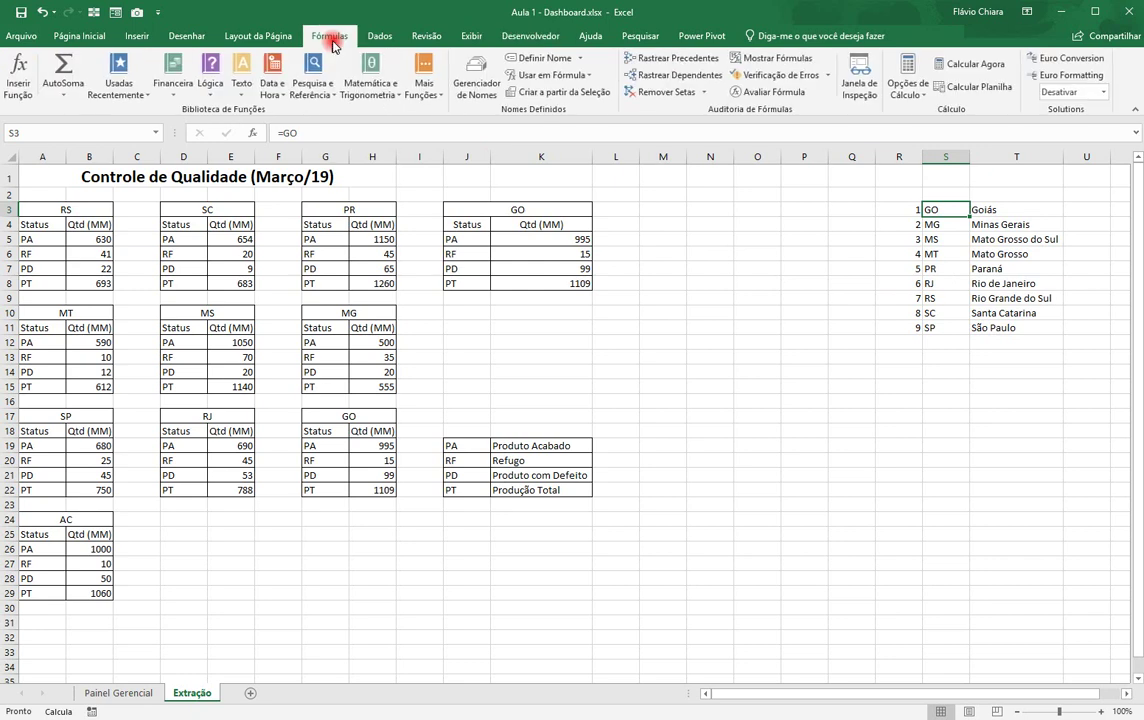
left_click(467, 92)
left_click_drag(695, 235, 509, 243)
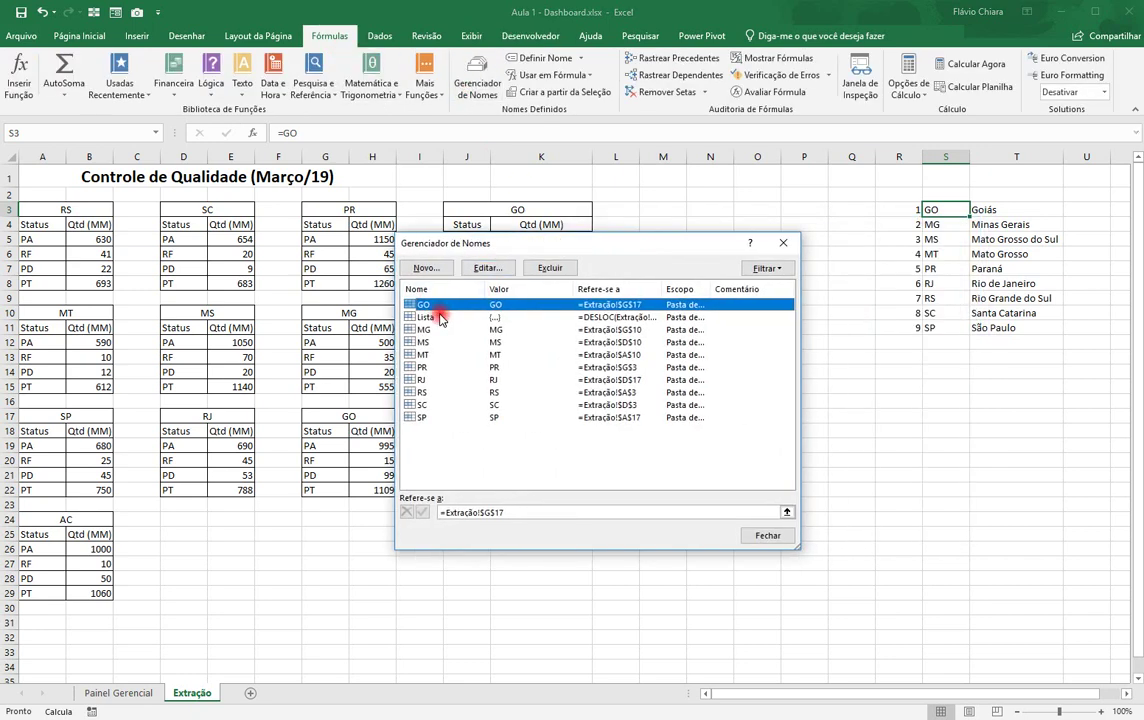
left_click(440, 316)
left_click(655, 512)
left_click_drag(655, 512, 438, 512)
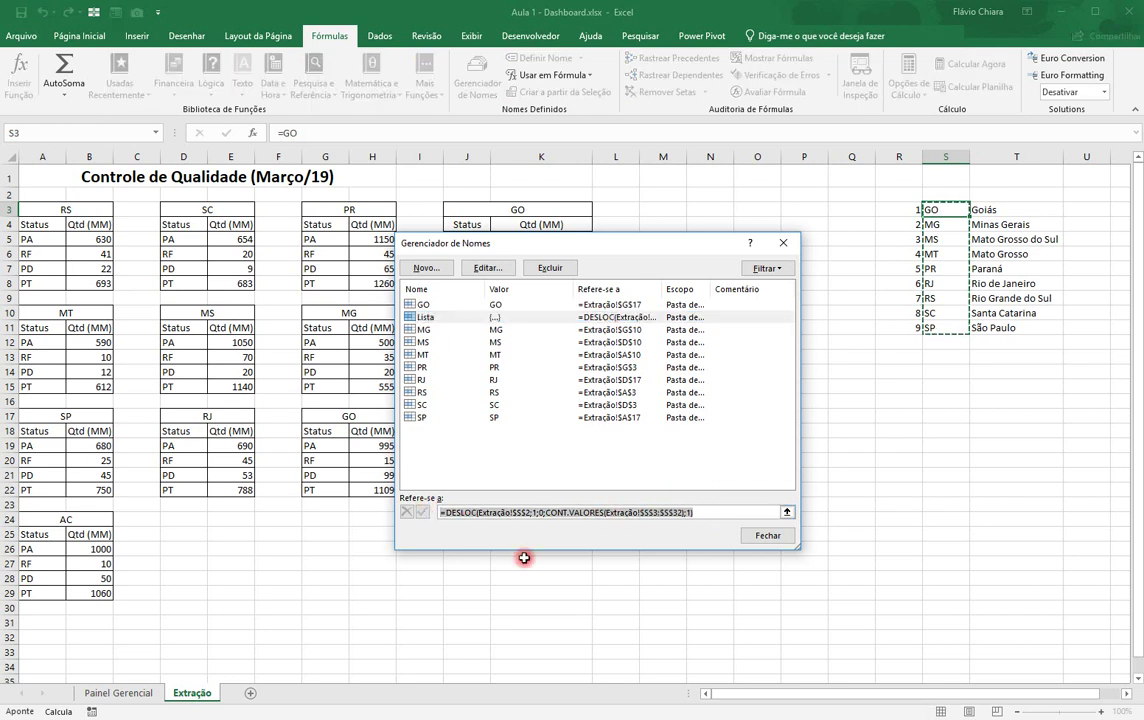
key("ctrl+c")
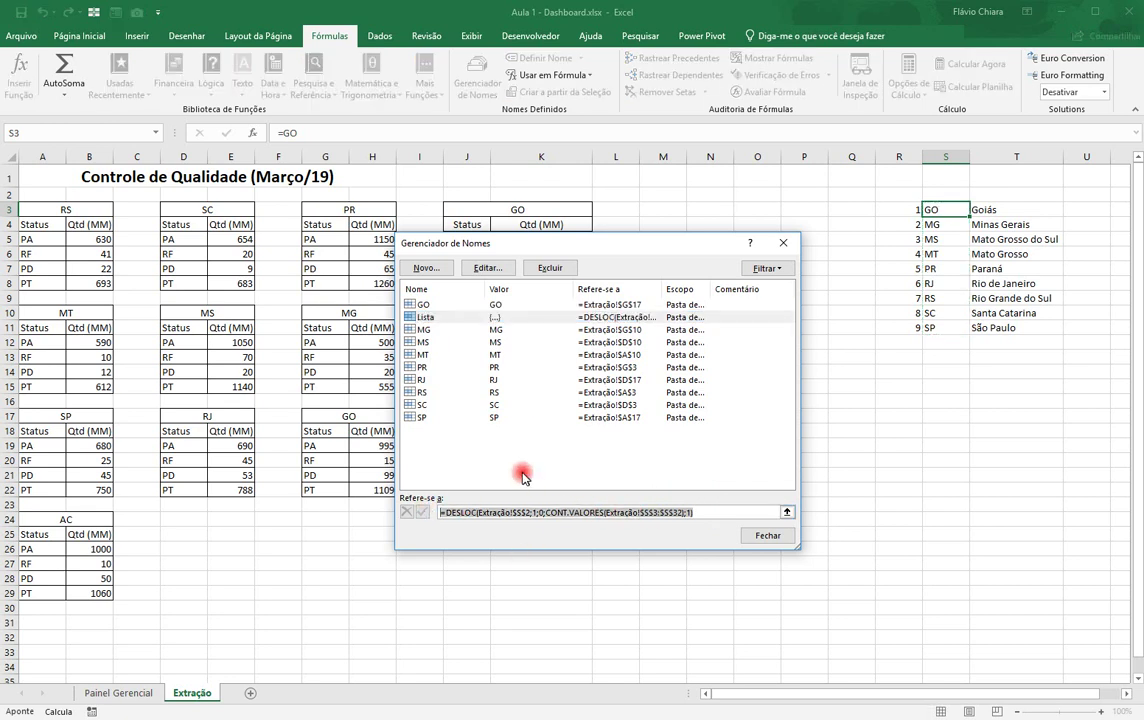
Create a workbook-scoped defined name ListaCompleta and paste the copied DESLOC formula as its reference.
left_click(422, 268)
left_click_drag(558, 313, 587, 392)
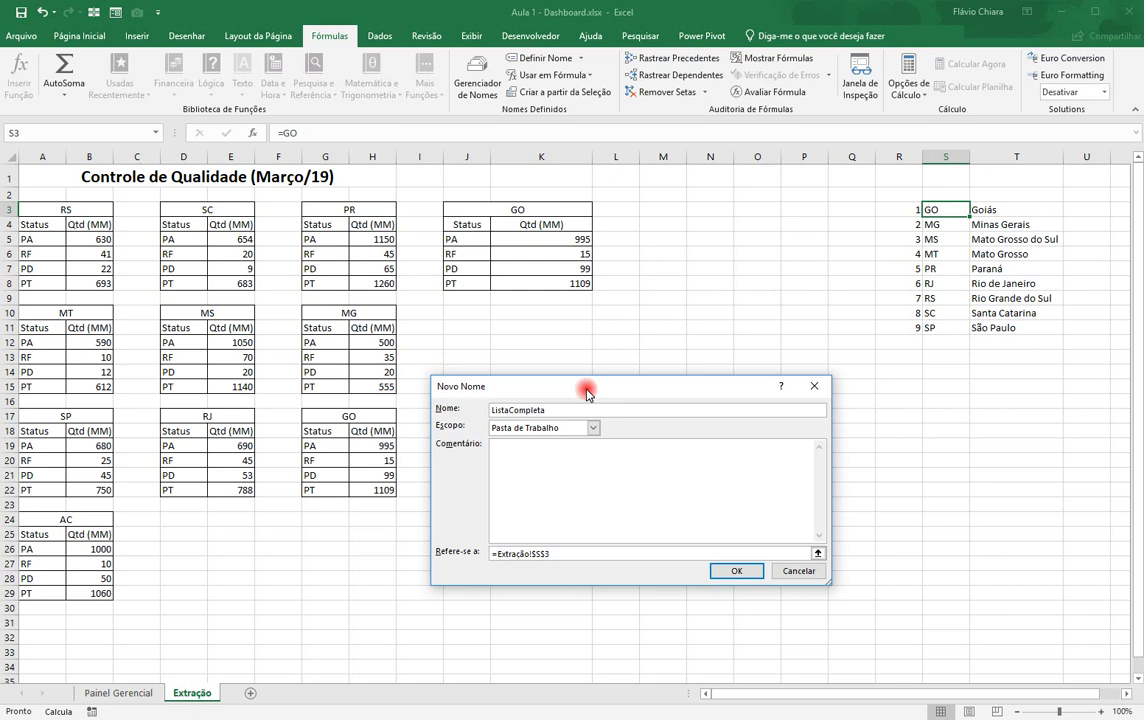
left_click_drag(585, 552, 448, 551)
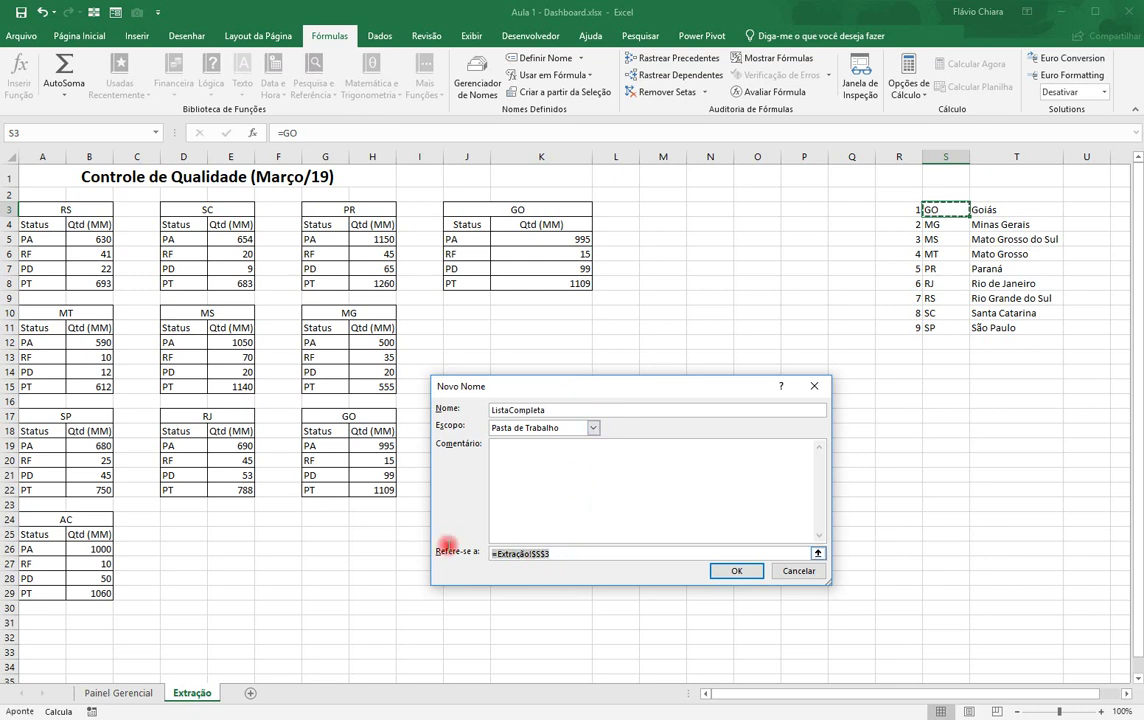
key("ctrl+v")
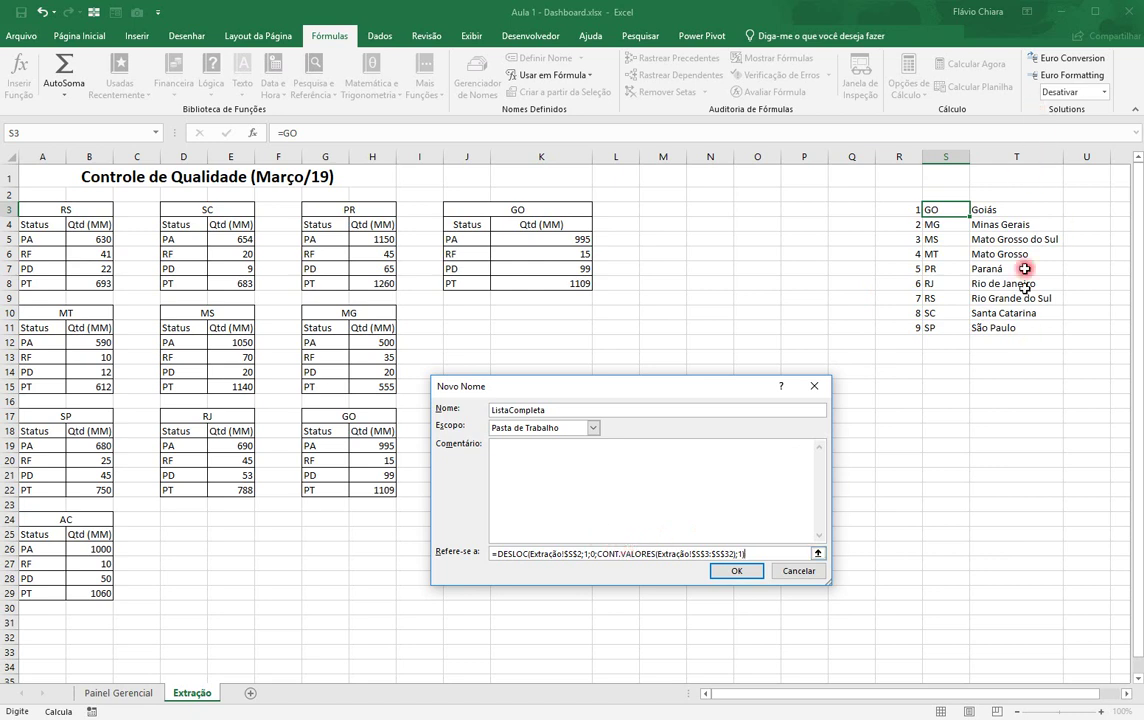
Change ListaCompleta's references from column S to column T, giving =DESLOC(Extração!$T$2;1;0;CONT.VALORES(Extração!$T$3:$T$32);1), and save the name.
left_click(574, 553)
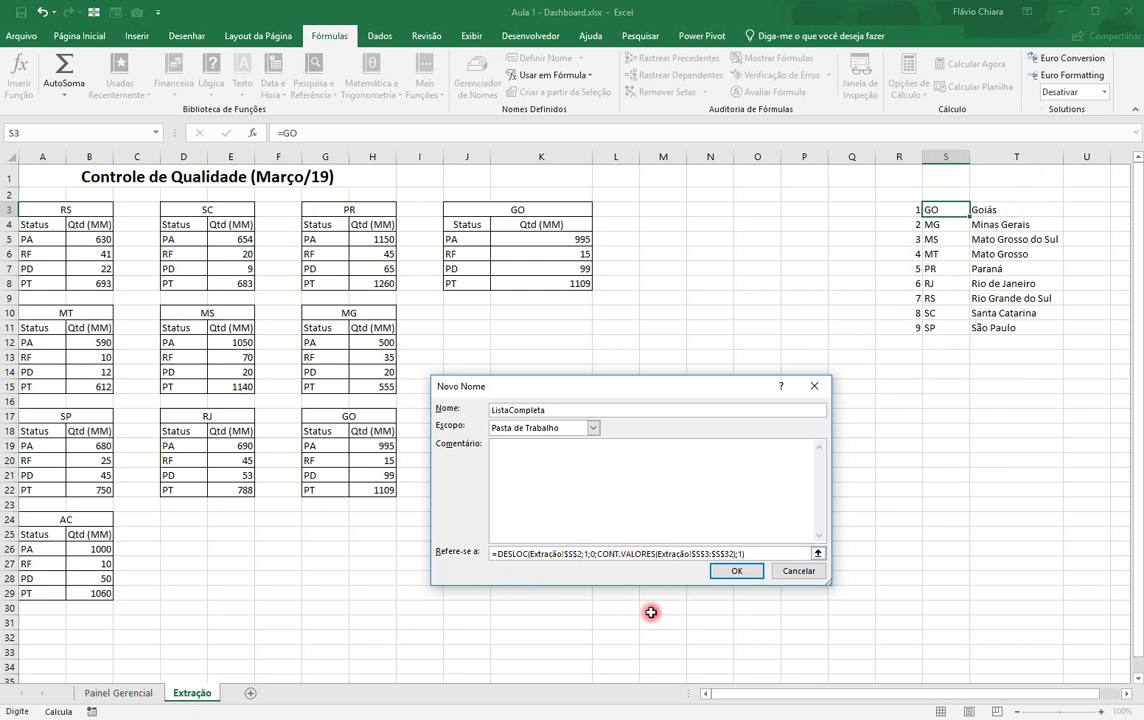
key("Delete")
type("$")
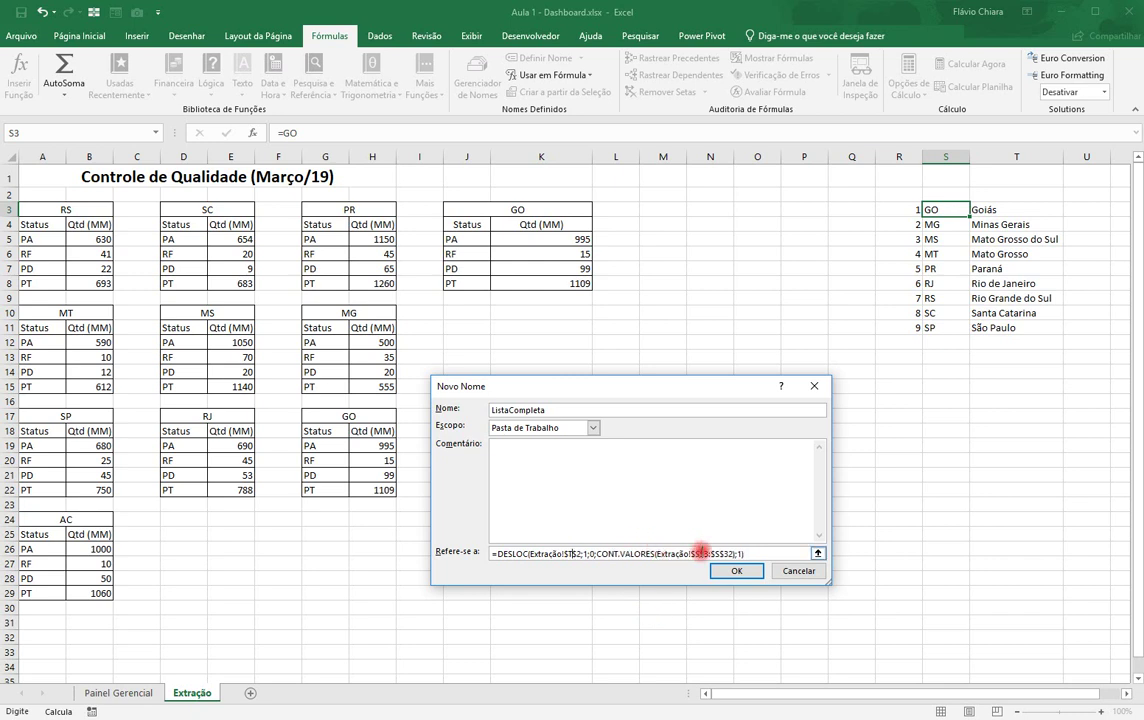
left_click(699, 553)
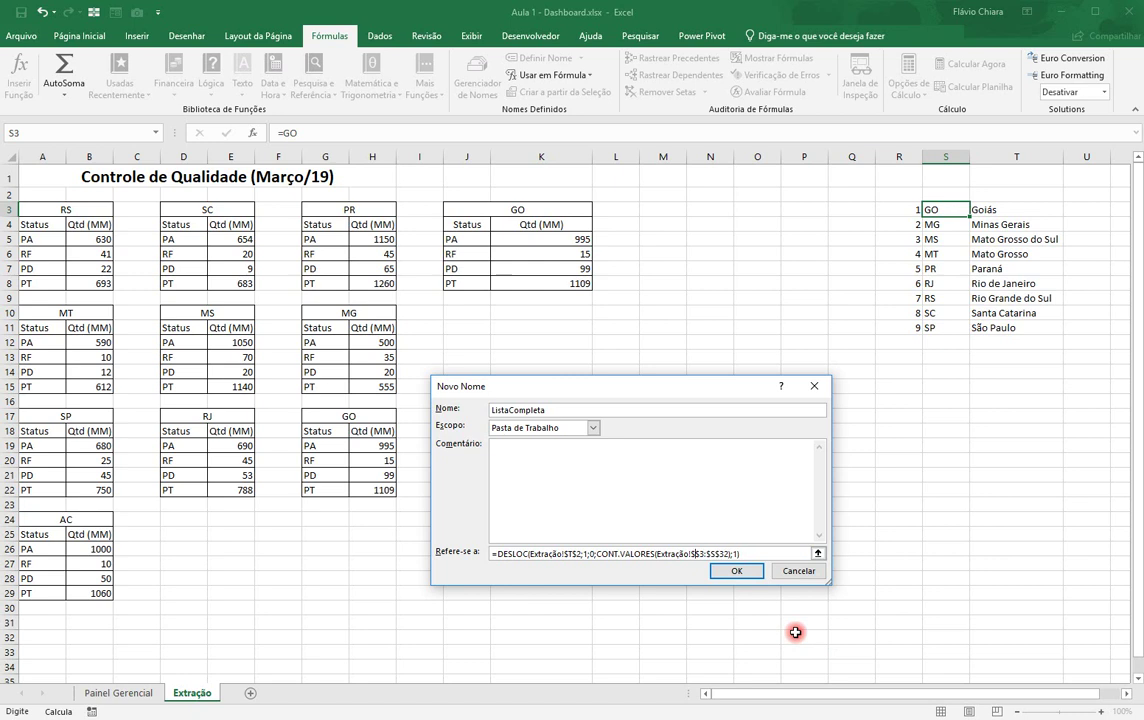
left_click(719, 554)
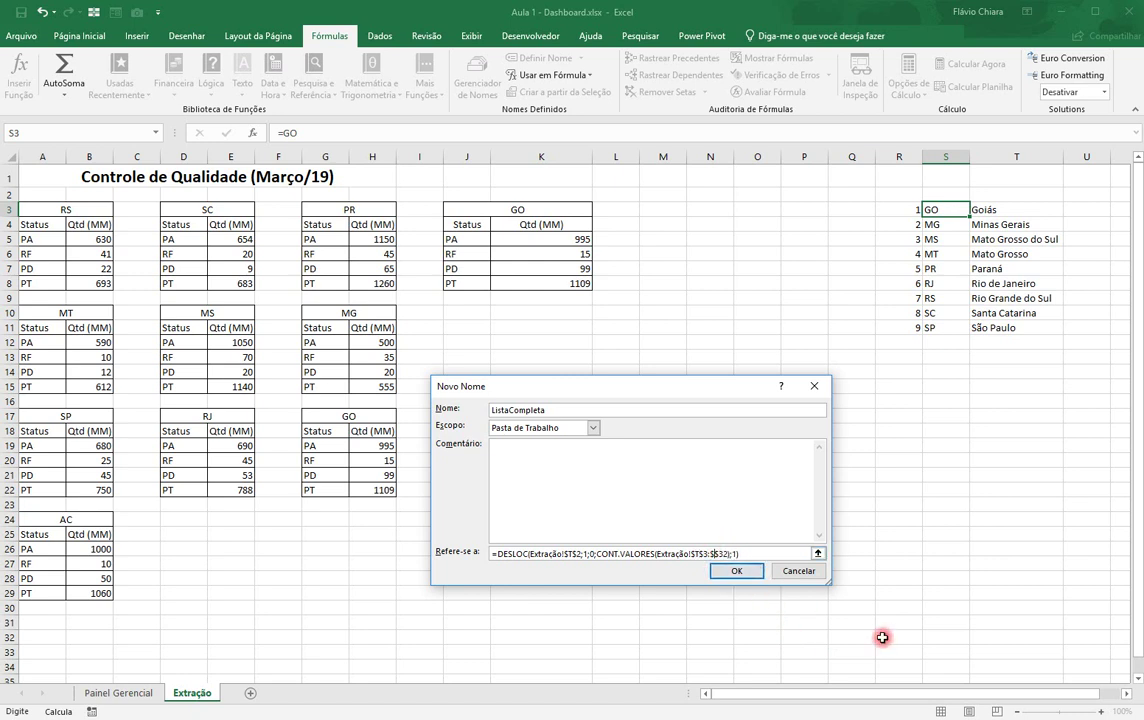
left_click(748, 572)
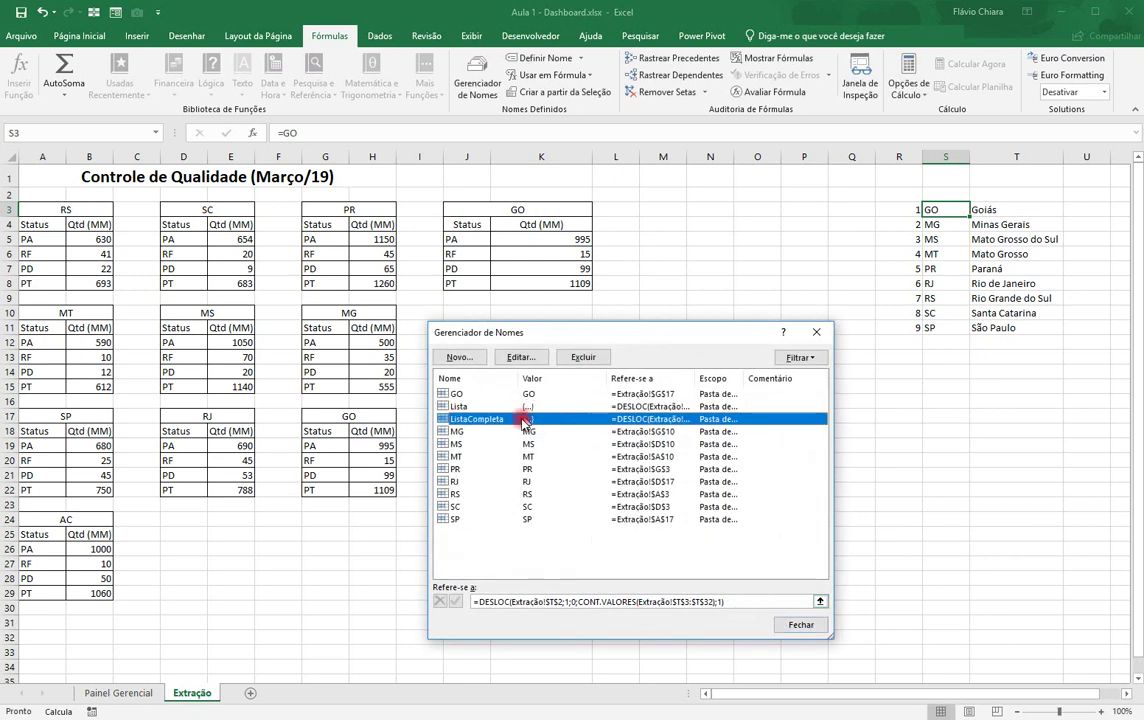
left_click(797, 625)
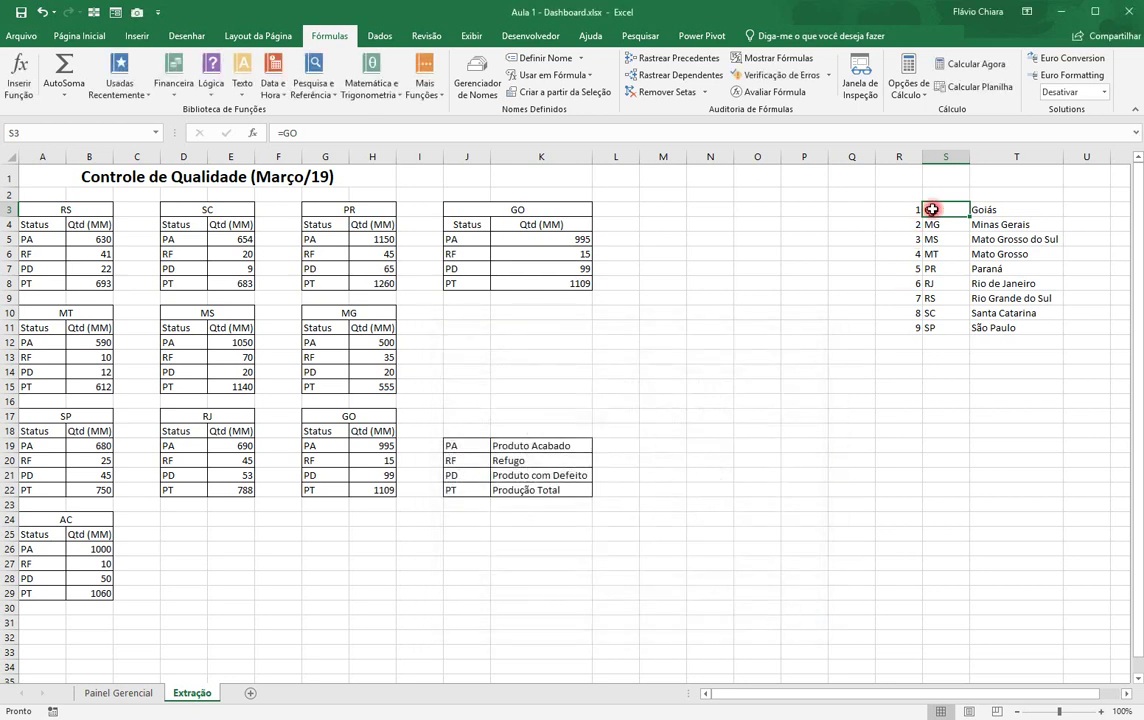
Set the input range of the header drop-down on the Painel Gerencial sheet to =ListaCompleta.
left_click(119, 693)
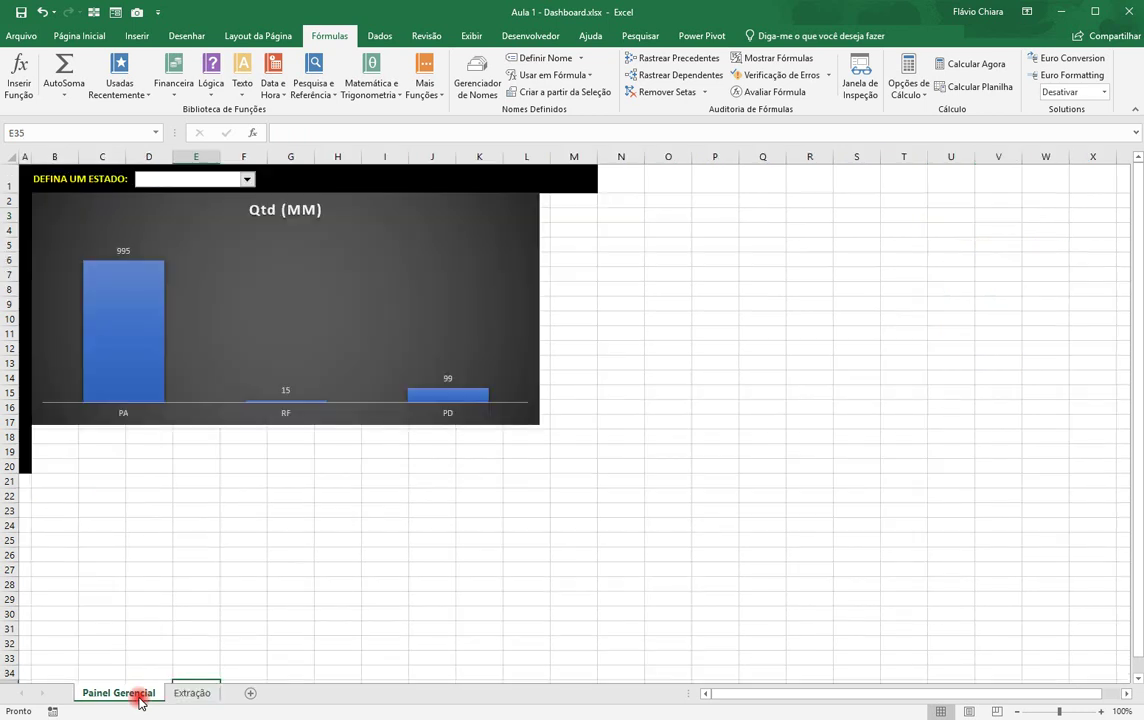
right_click(191, 184)
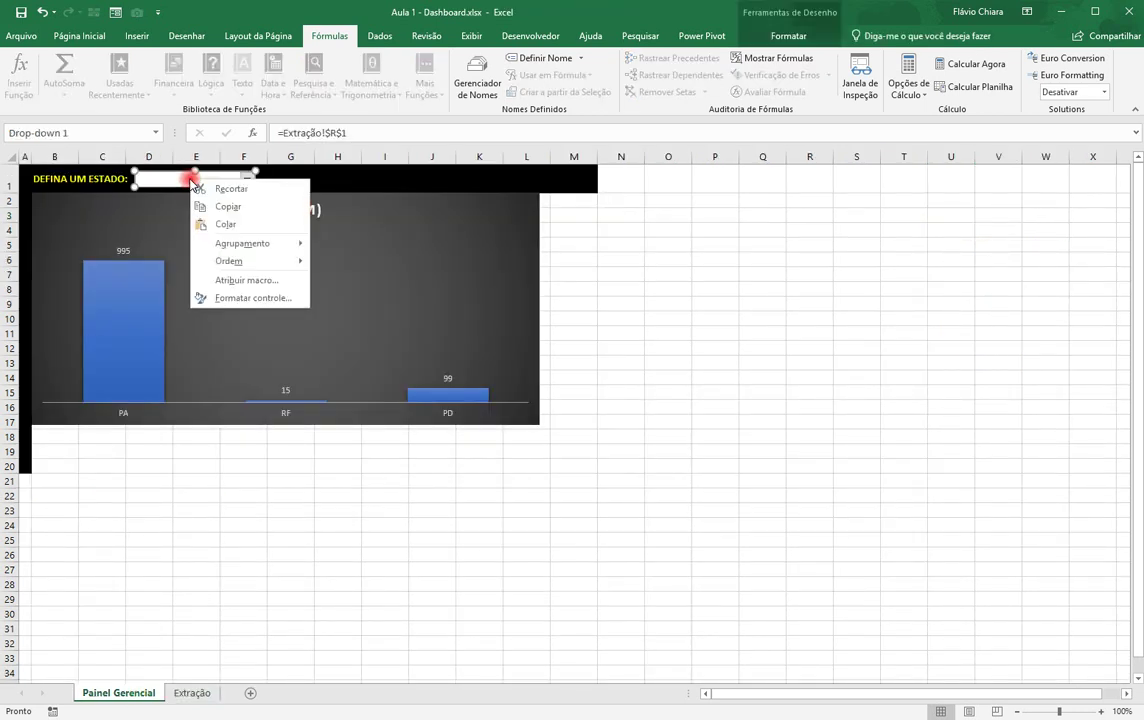
left_click(238, 297)
left_click(619, 389)
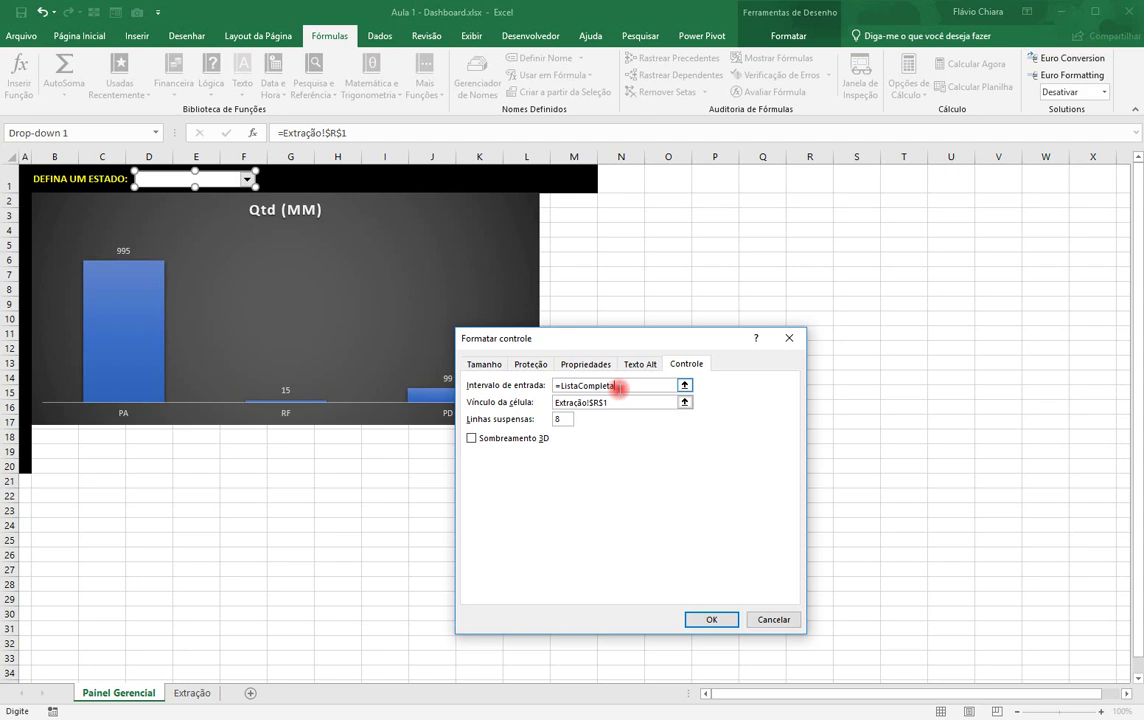
left_click(578, 385)
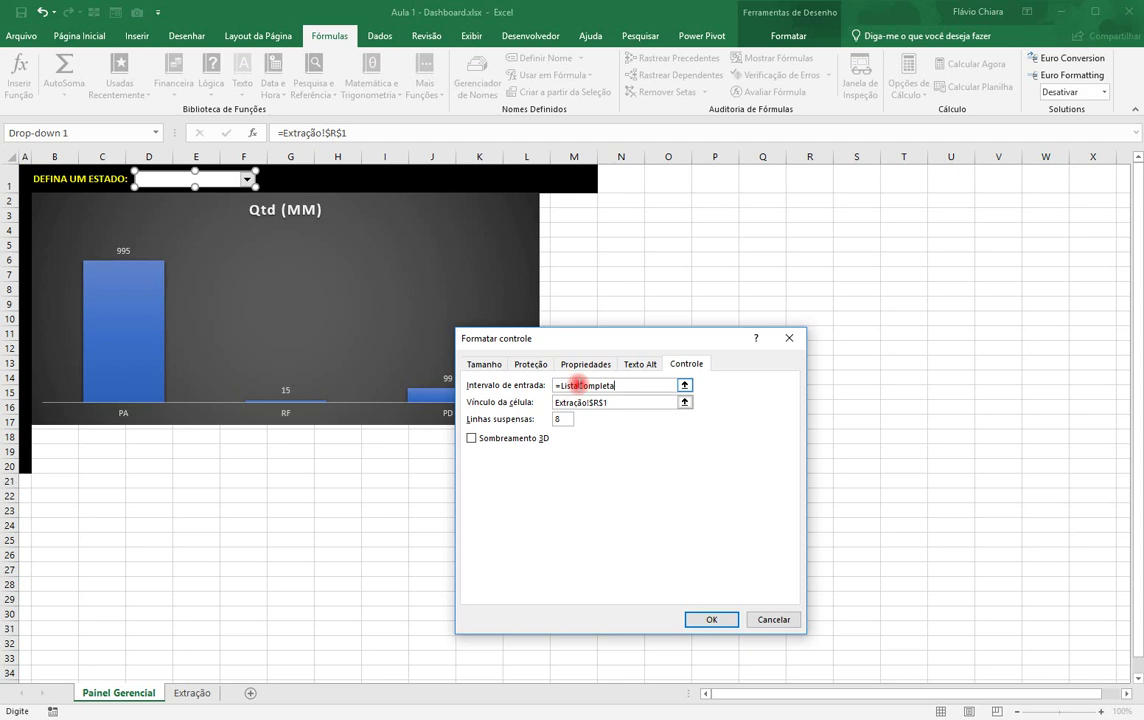
left_click(709, 619)
left_click(754, 367)
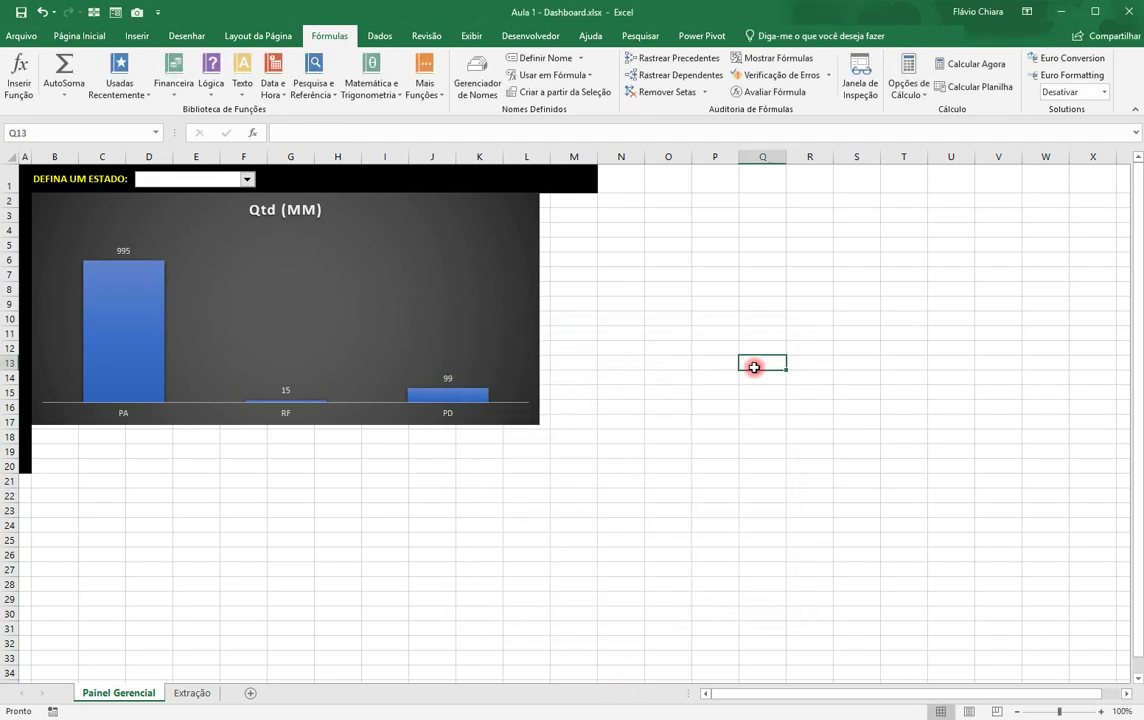
Choose Goiás in the dashboard's state drop-down and check the linked cell R1 on the Extração sheet.
left_click(245, 180)
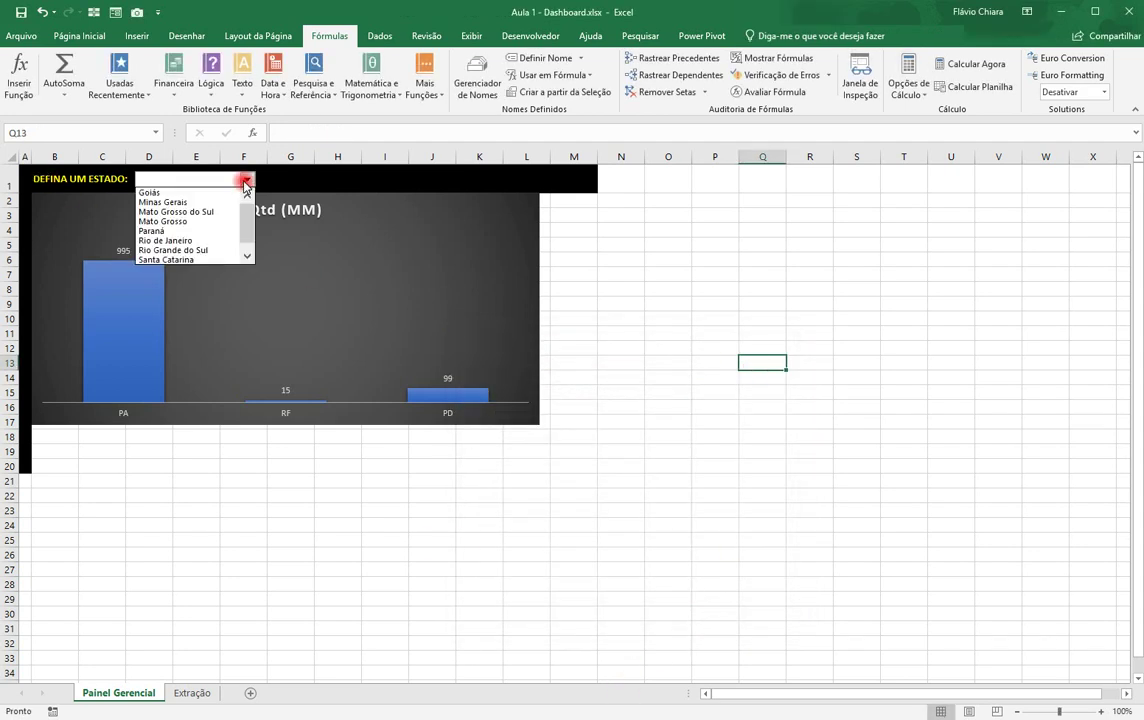
left_click(149, 192)
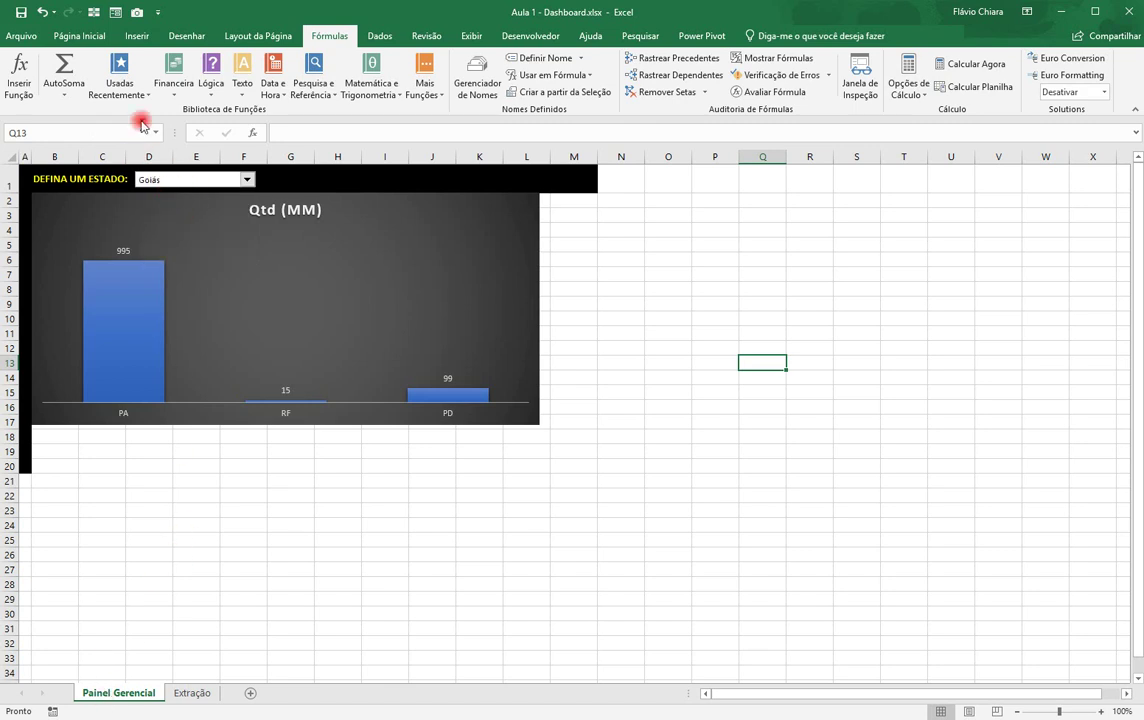
left_click(184, 692)
left_click(903, 178)
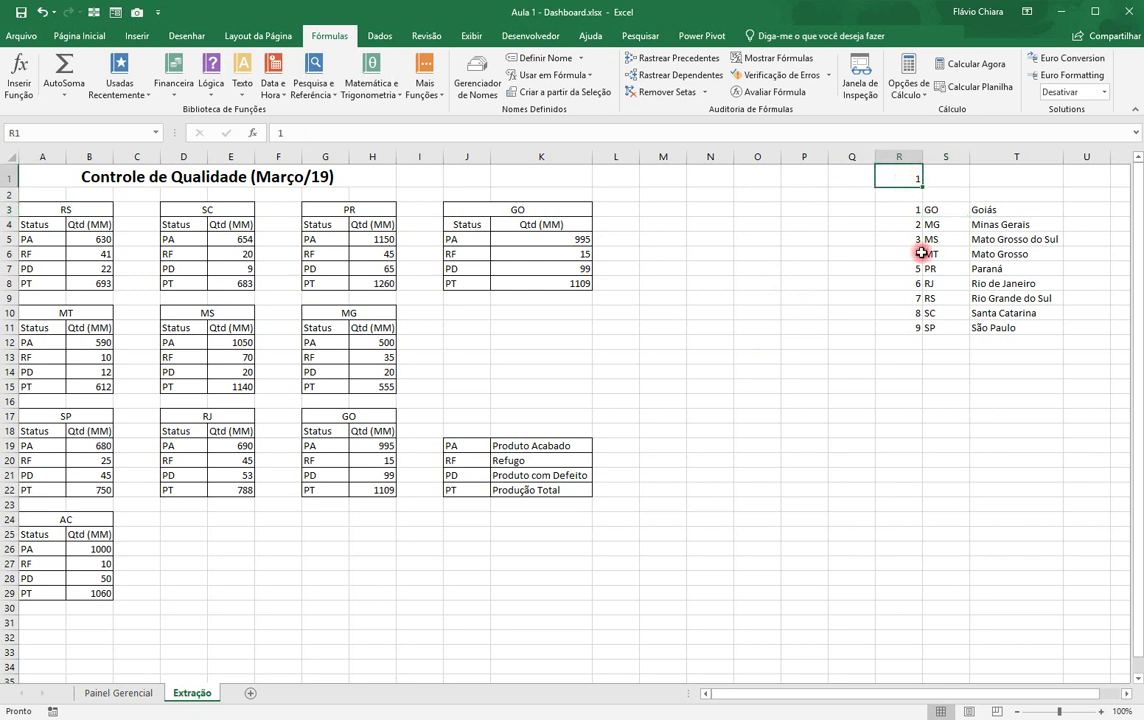
Enter =PROCV(R1;R3:T11;3;0) in cell S1 of Extração to look up the full name of the selected state.
left_click(952, 175)
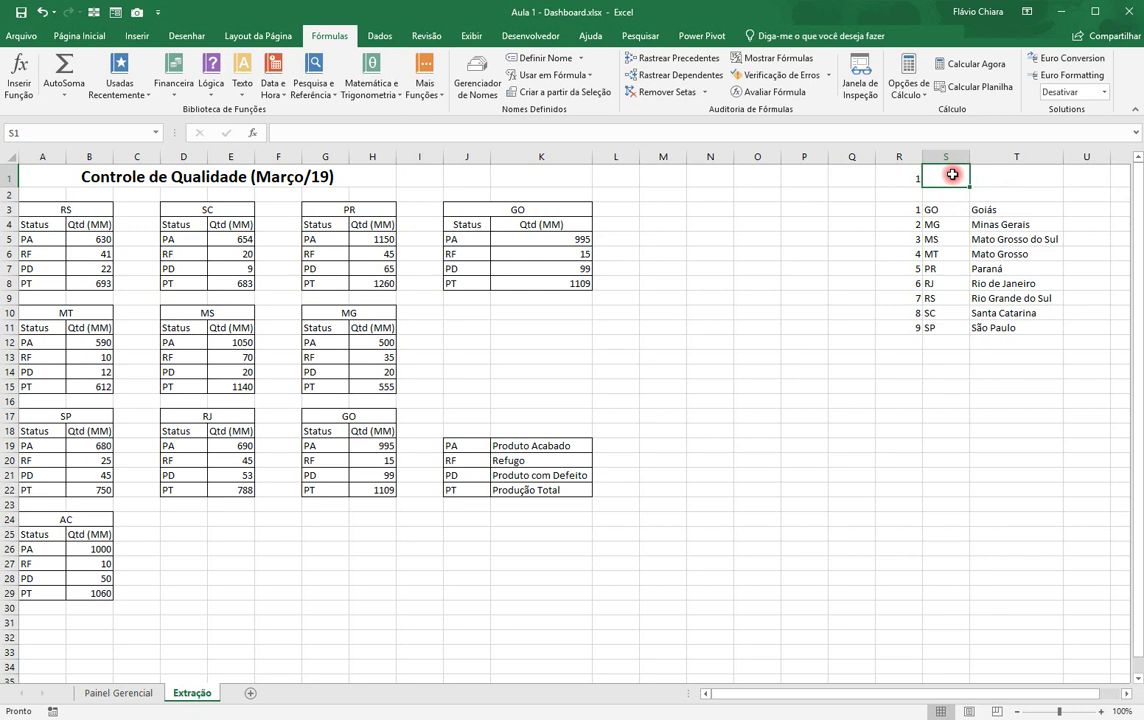
type("=")
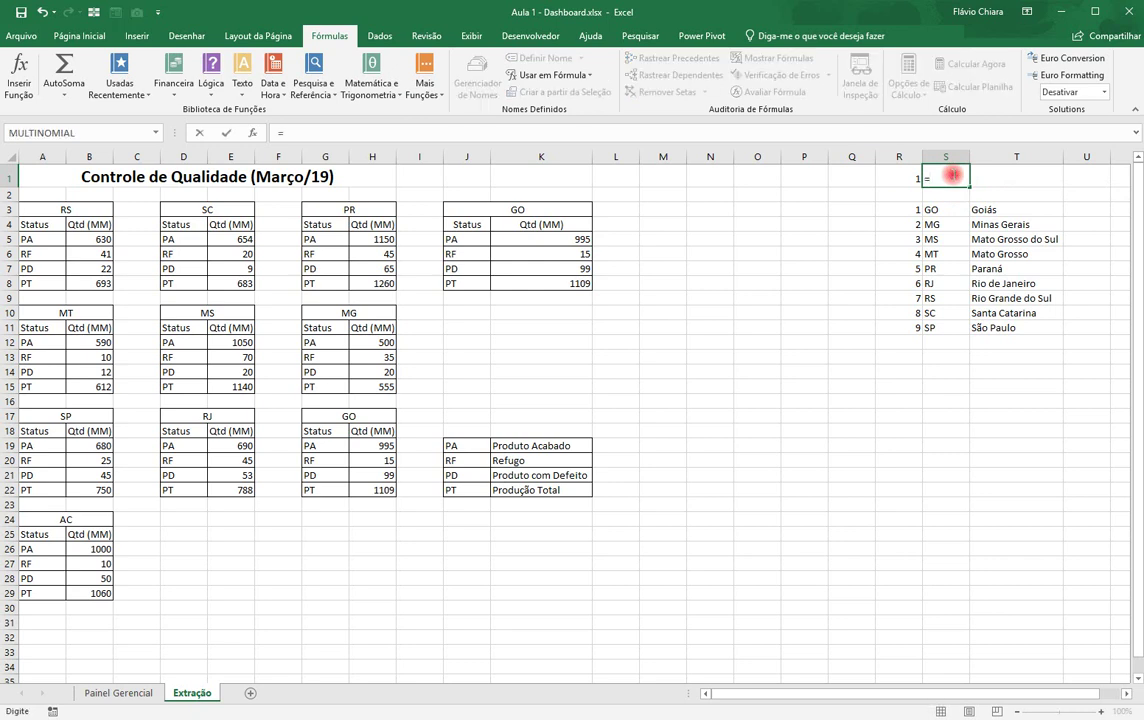
type("P")
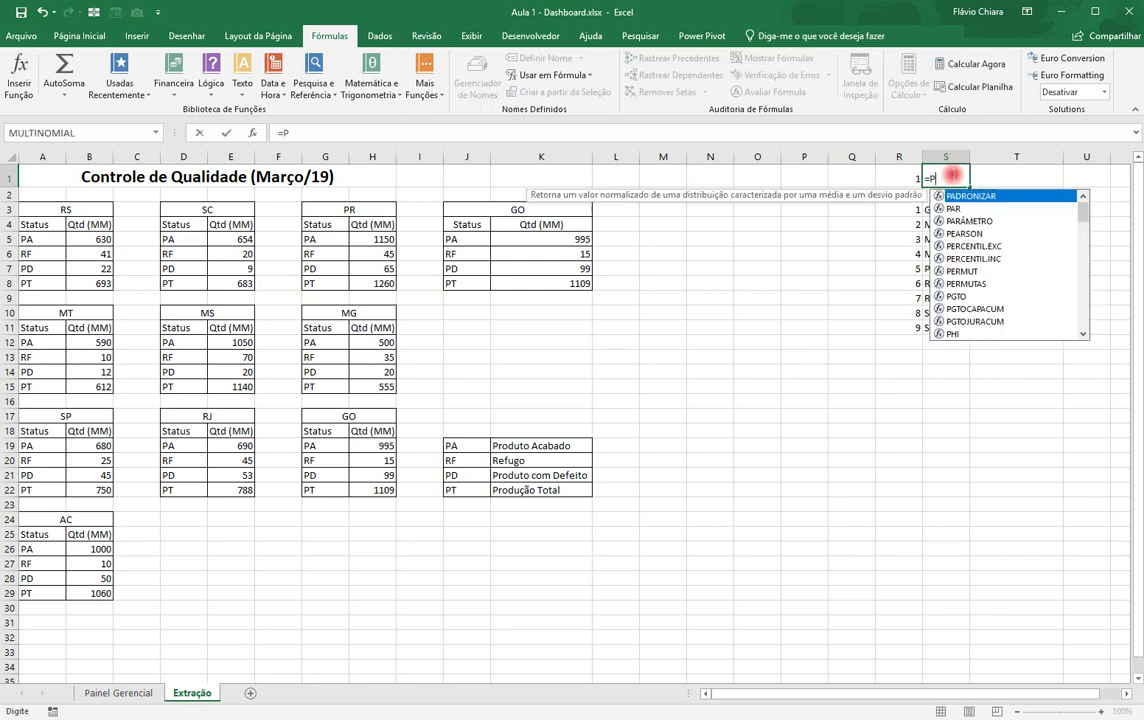
type("roc")
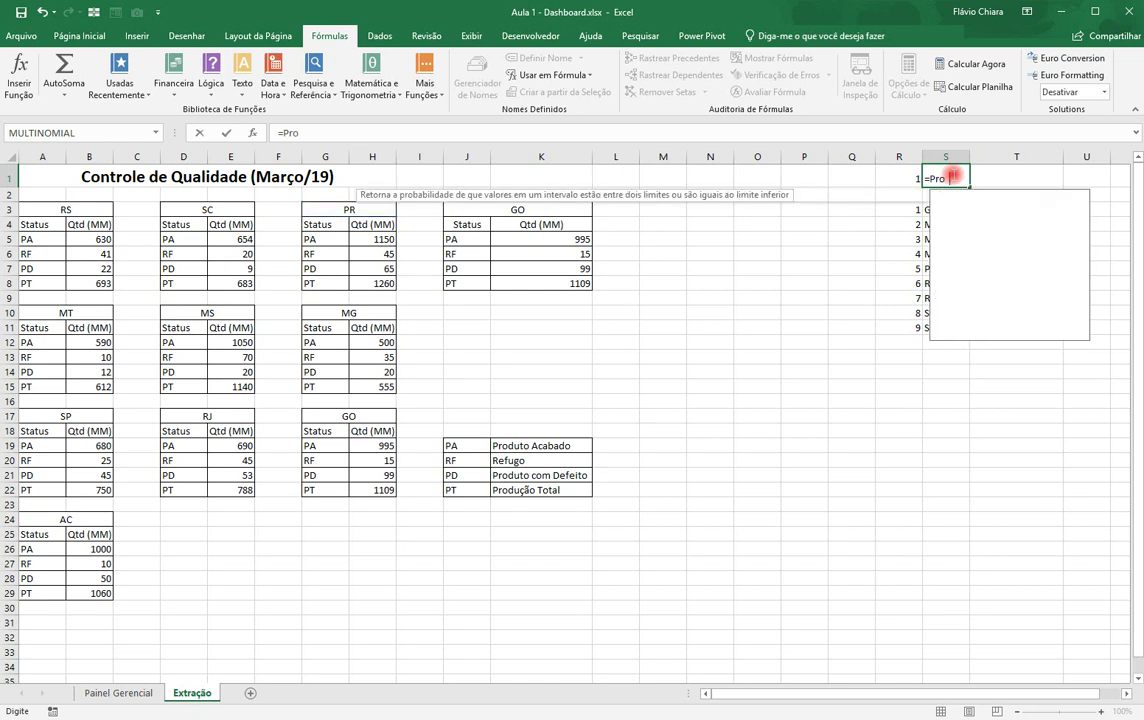
key("Down")
key("Down")
key("Down")
key("Tab")
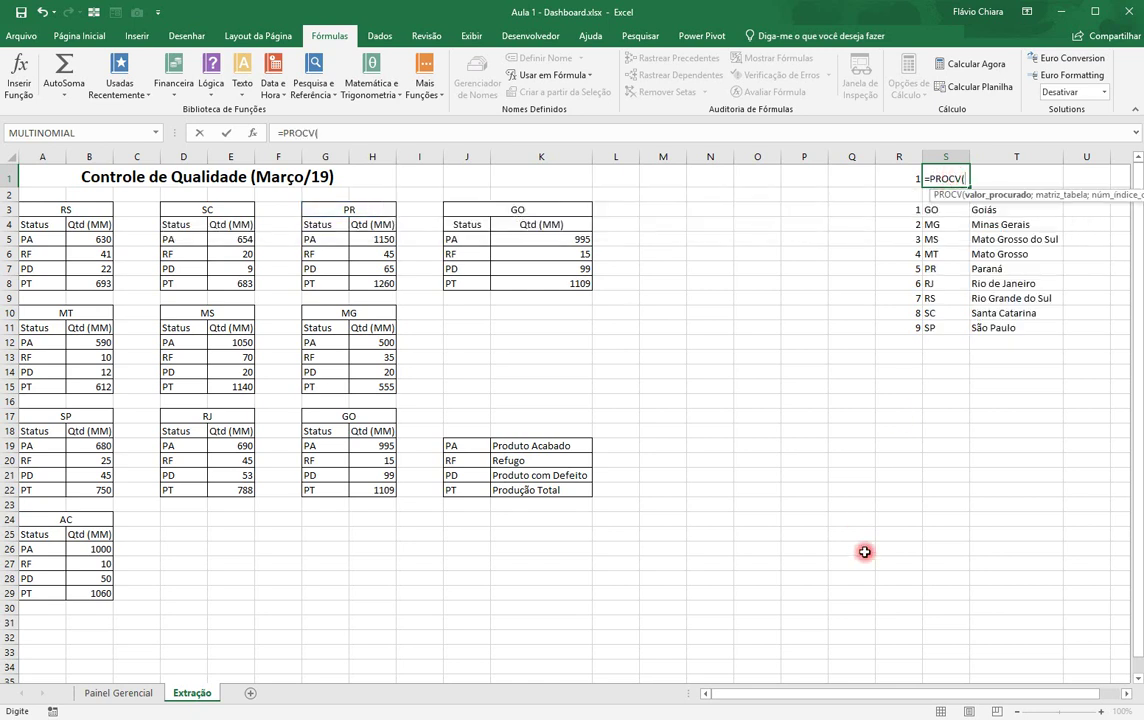
left_click(911, 176)
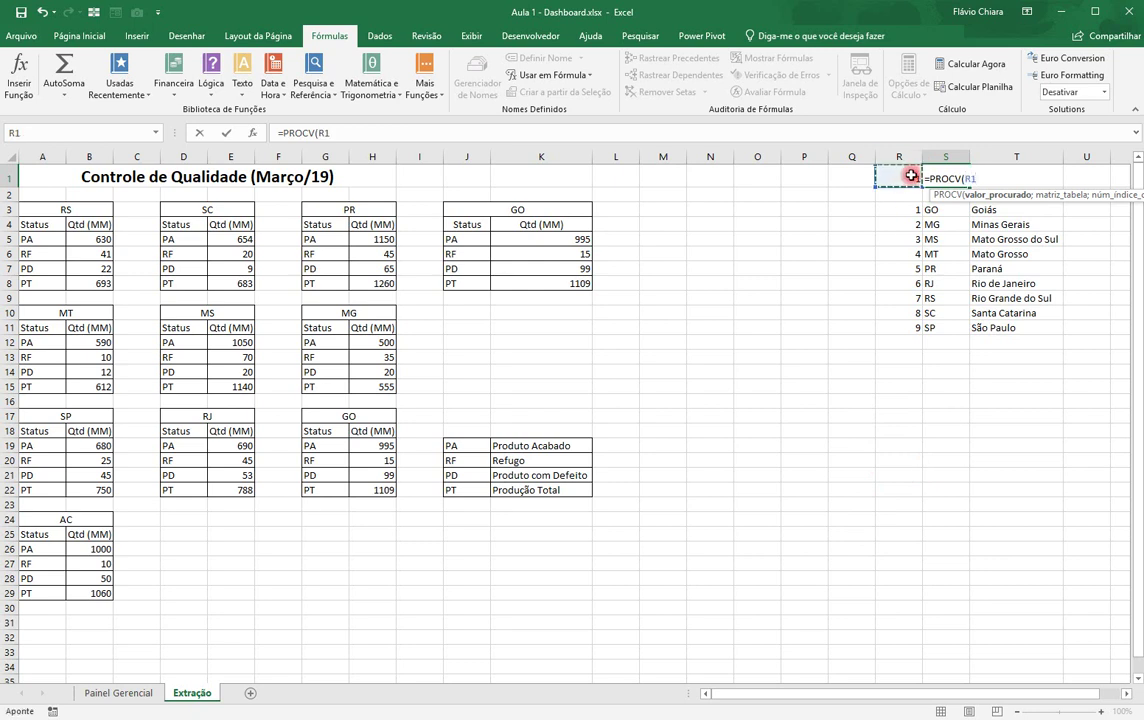
type(";")
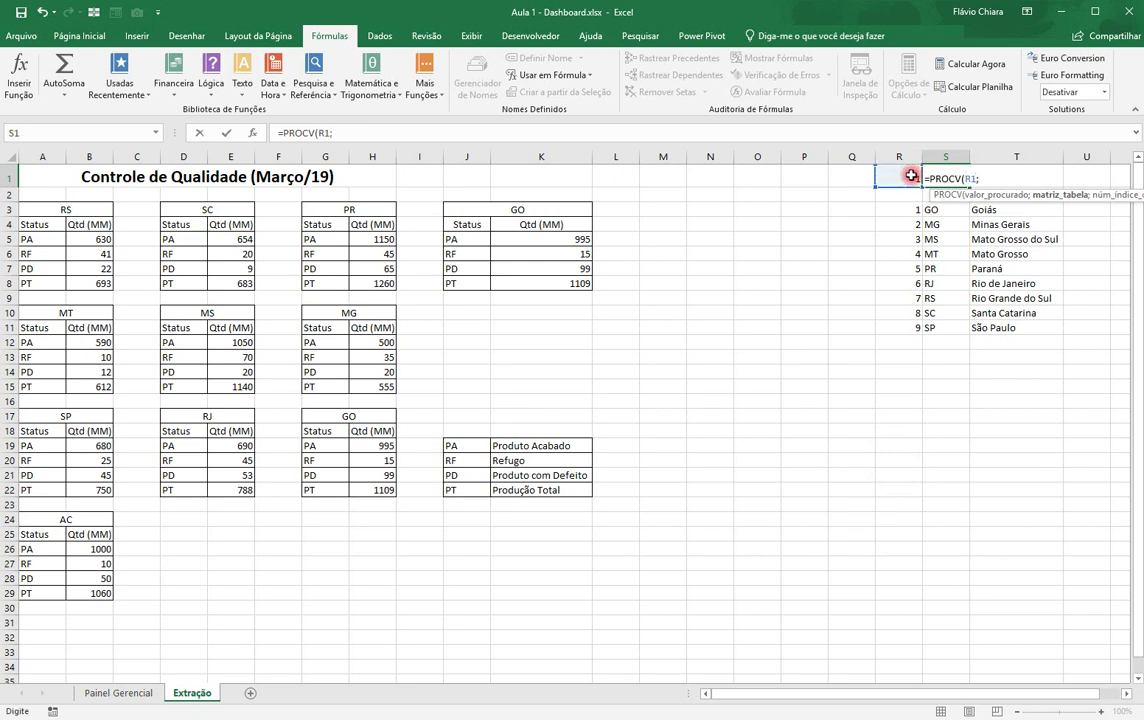
left_click_drag(878, 209, 1014, 326)
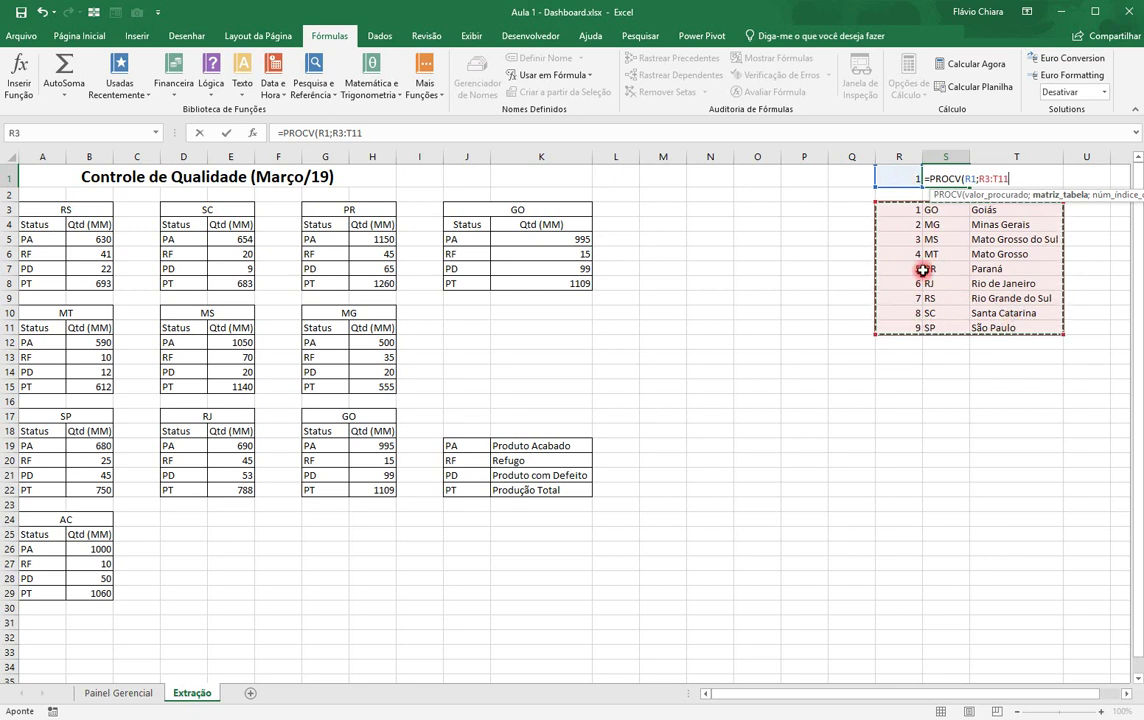
type(";")
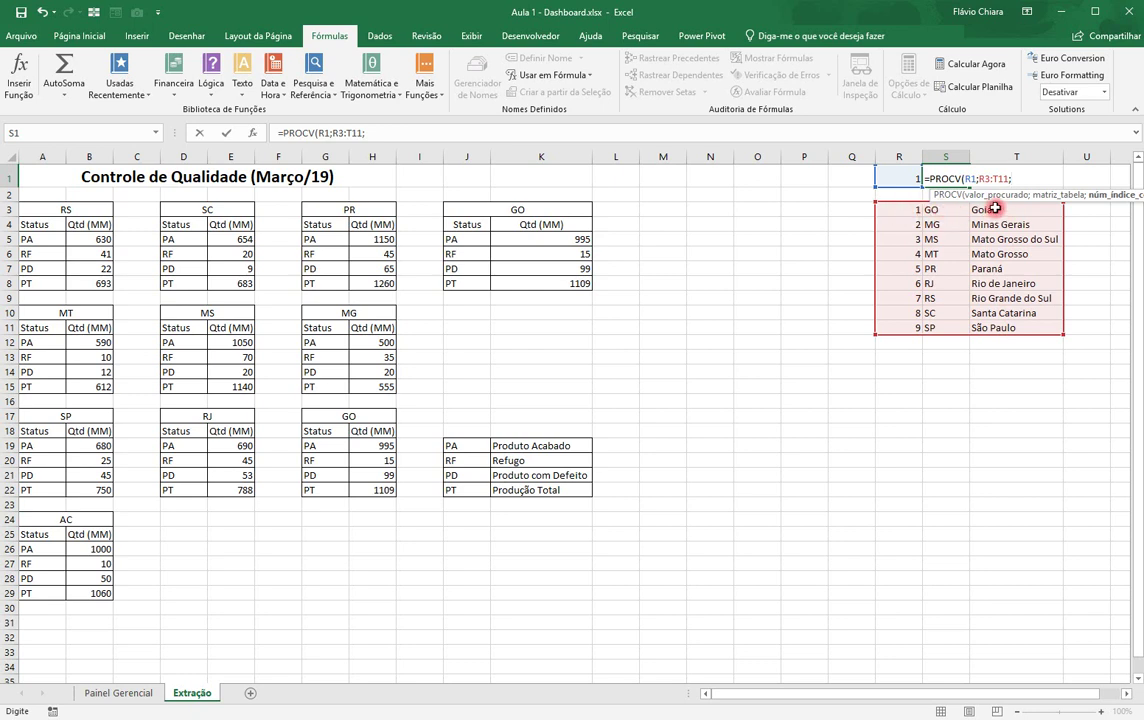
type("3;0")
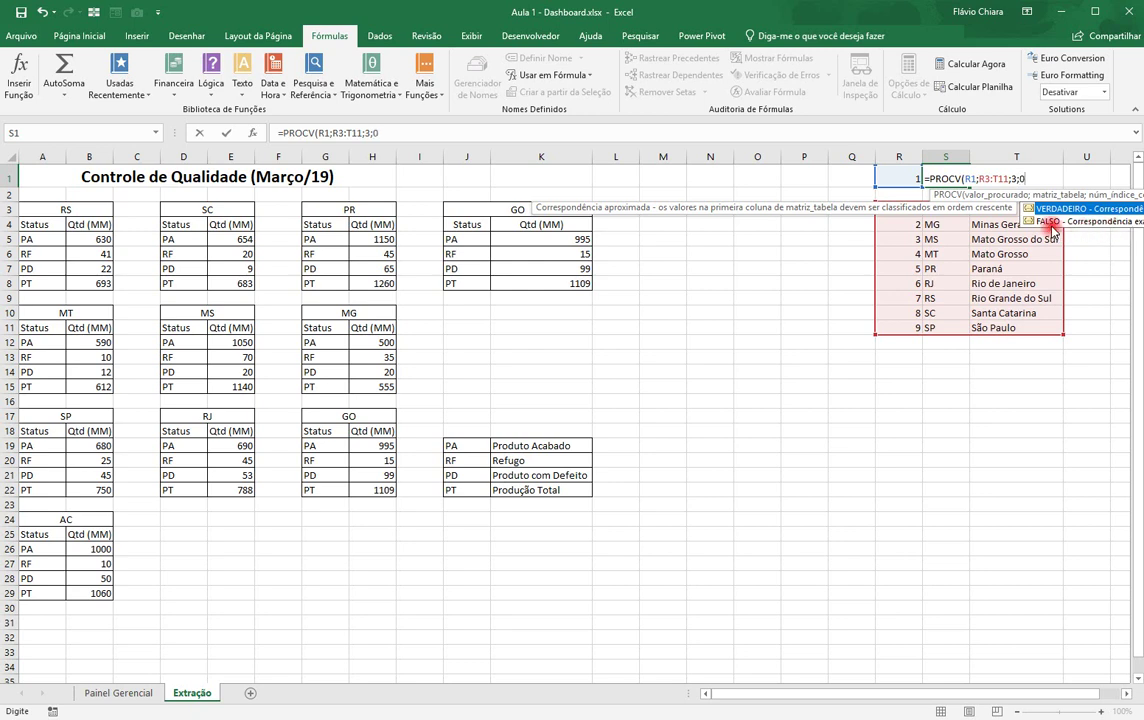
type(")")
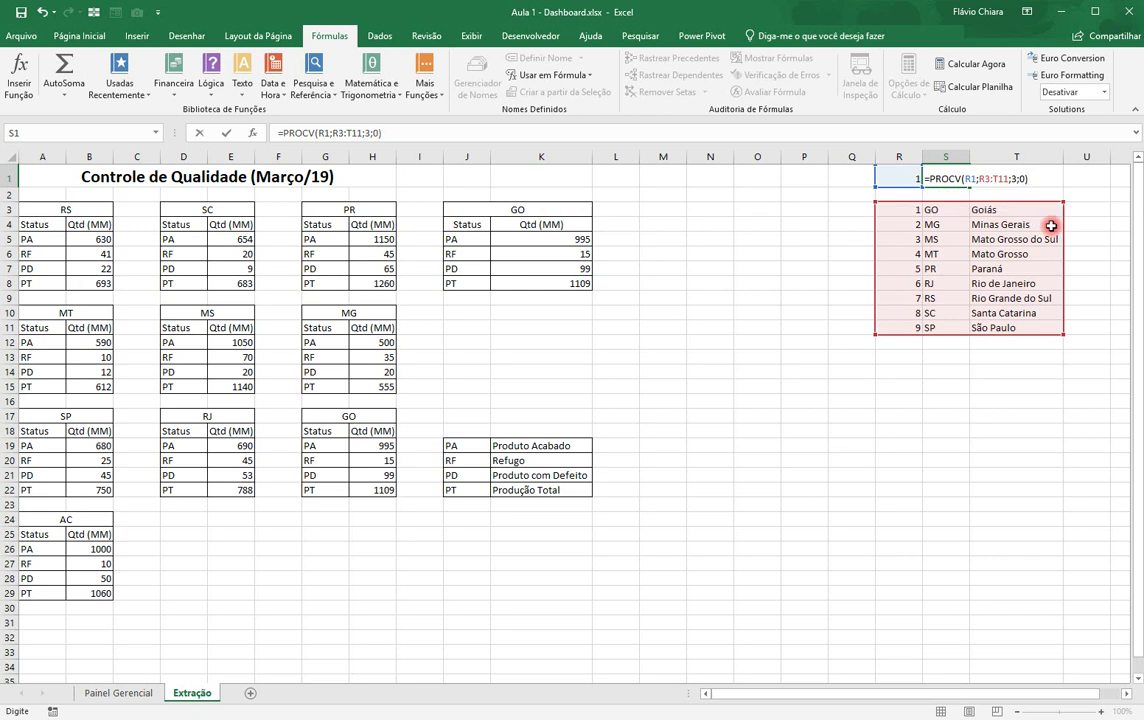
key("Return")
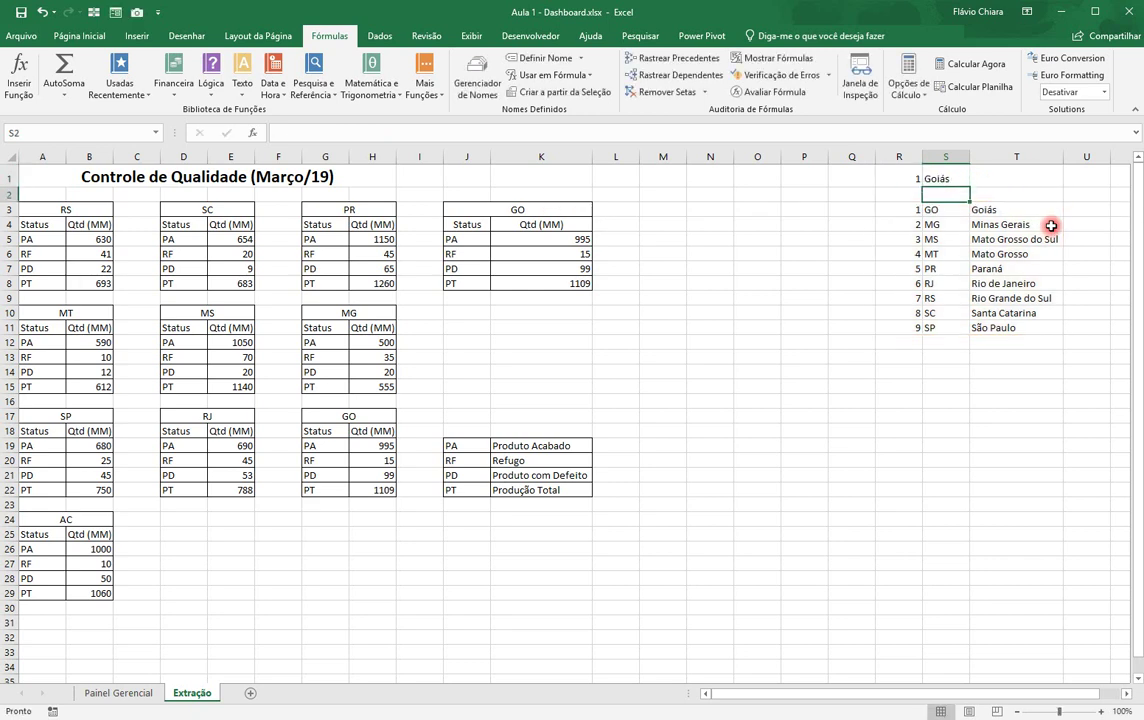
key("Up")
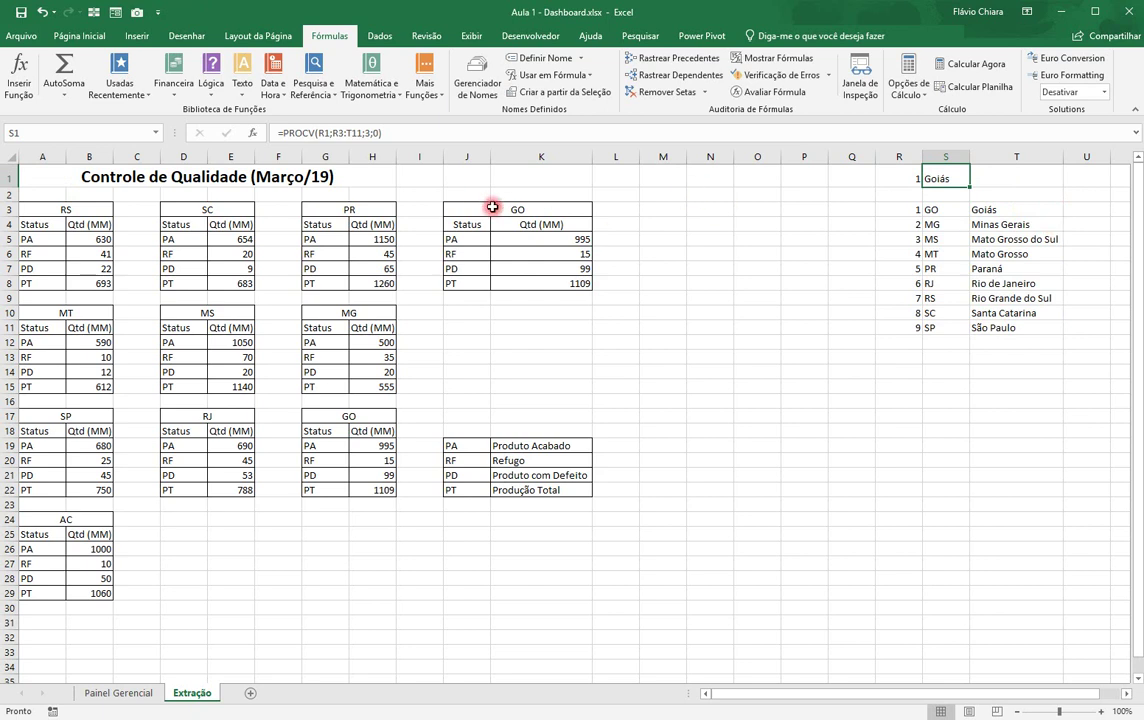
Choose Paraná in the dashboard's state drop-down and check cells R1 and S1 on the Extração sheet.
left_click(117, 692)
left_click(246, 179)
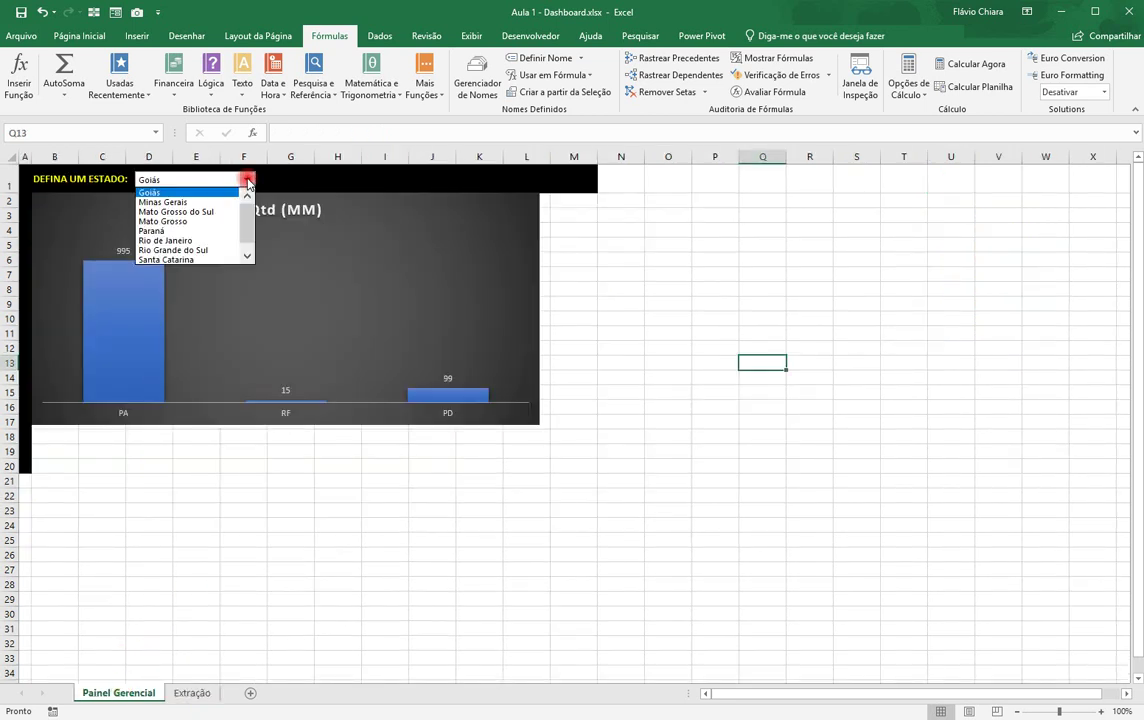
left_click(177, 232)
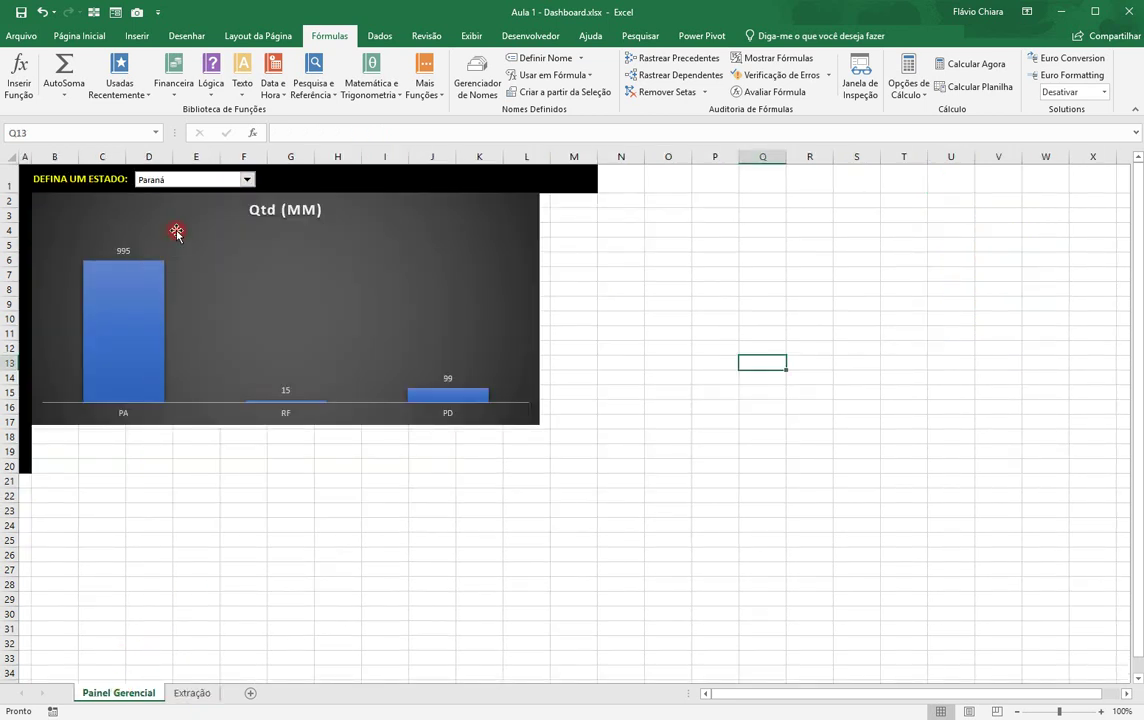
left_click(193, 692)
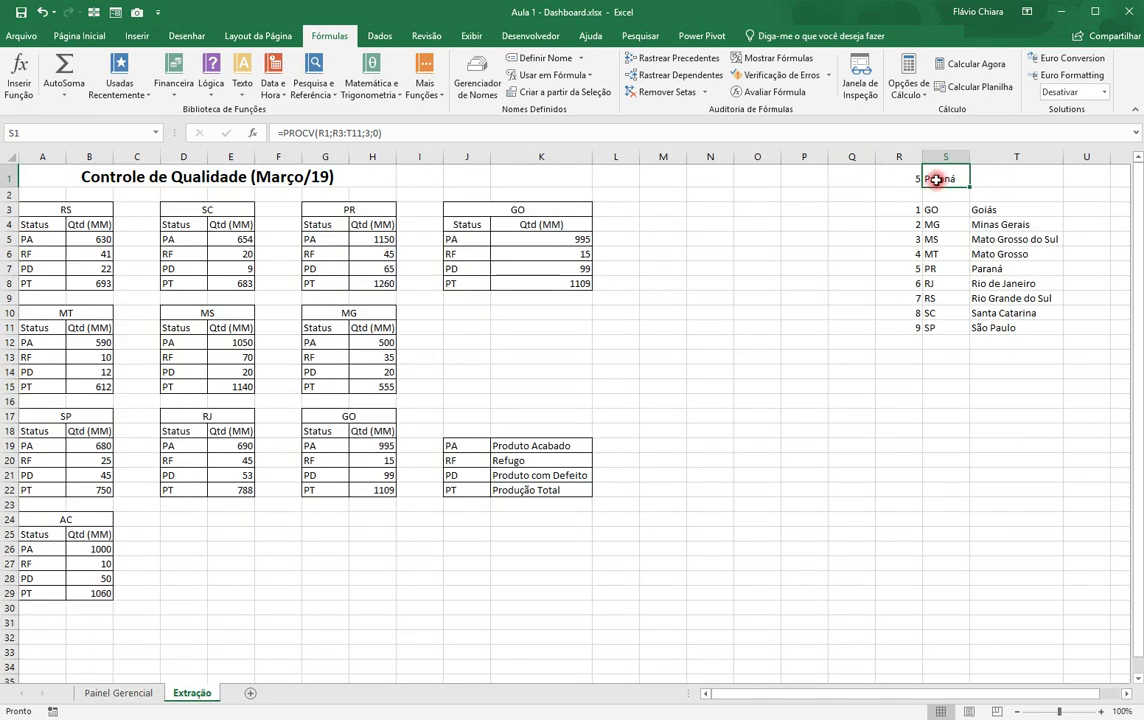
Examine the state list offered in cell J3 of Extração, leaving its selection as it is.
left_click(521, 208)
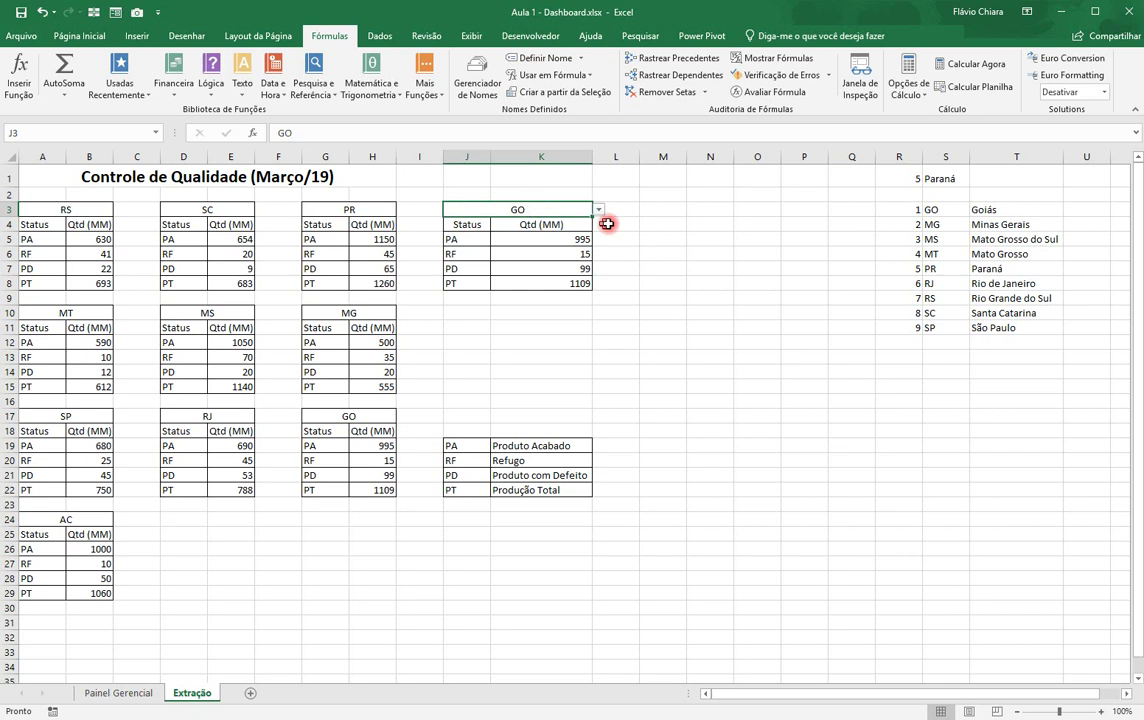
left_click(598, 211)
left_click(598, 211)
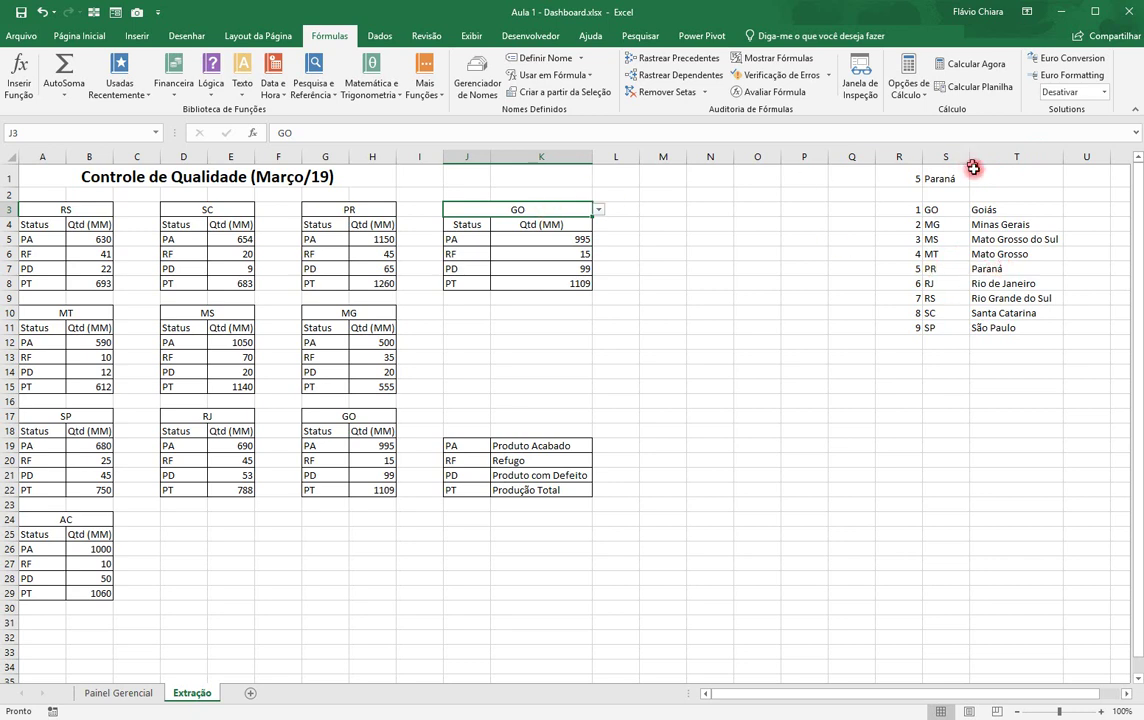
Enter =PROCV(R1;R3:T11;2;0) in cell T1 of Extração to look up the abbreviation of the selected state.
left_click(1005, 178)
type("=procv")
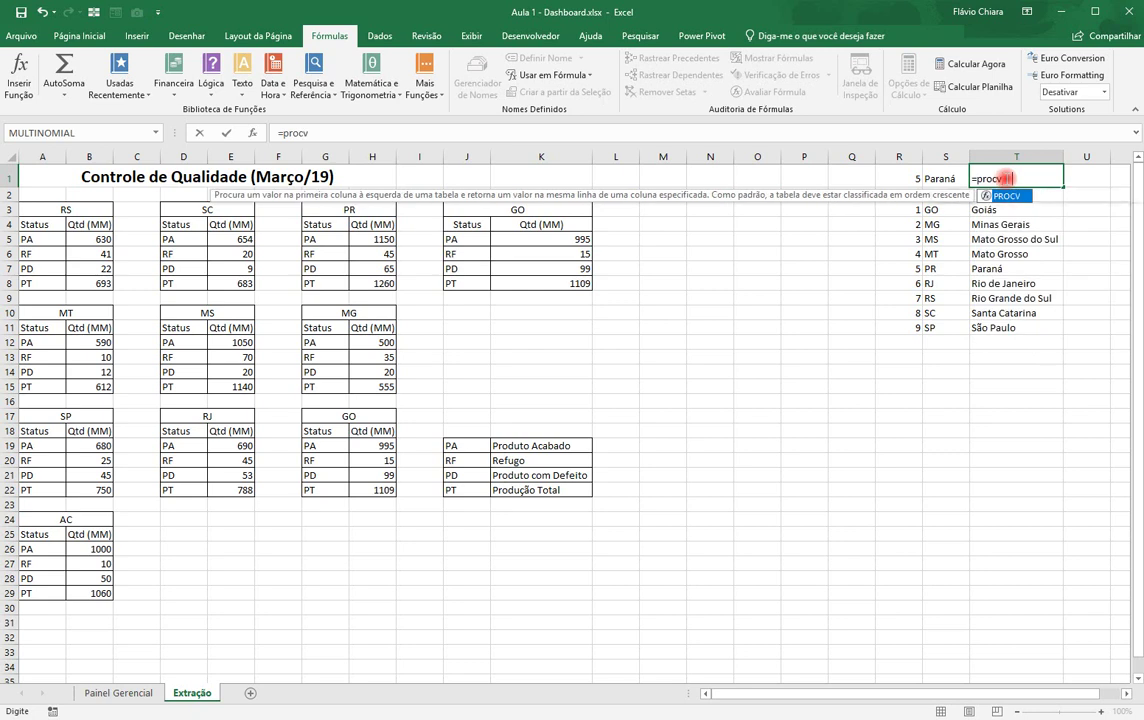
key("Tab")
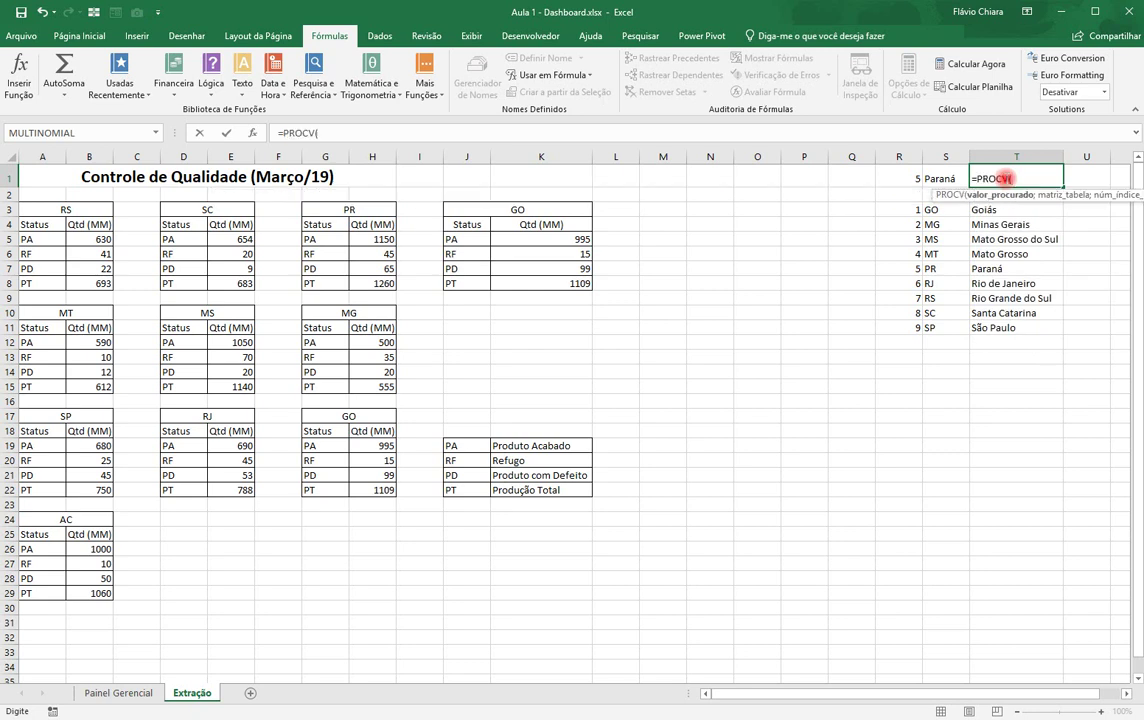
key("Left")
key("Left")
type(";")
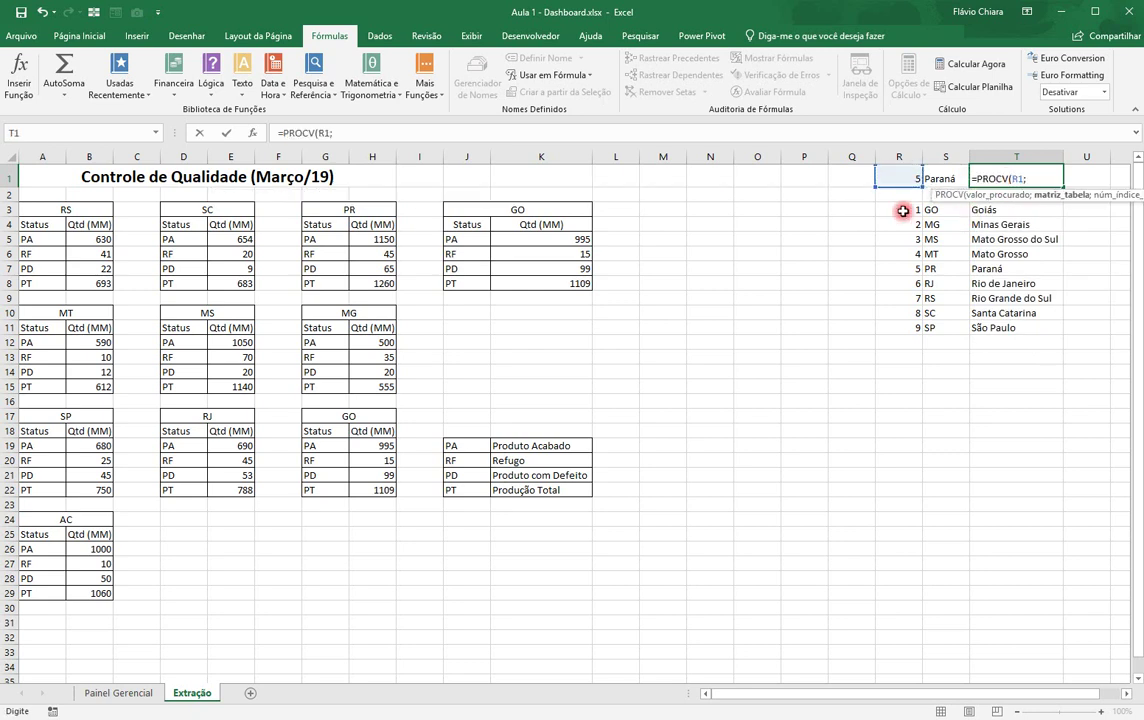
left_click_drag(903, 210, 986, 325)
type(";")
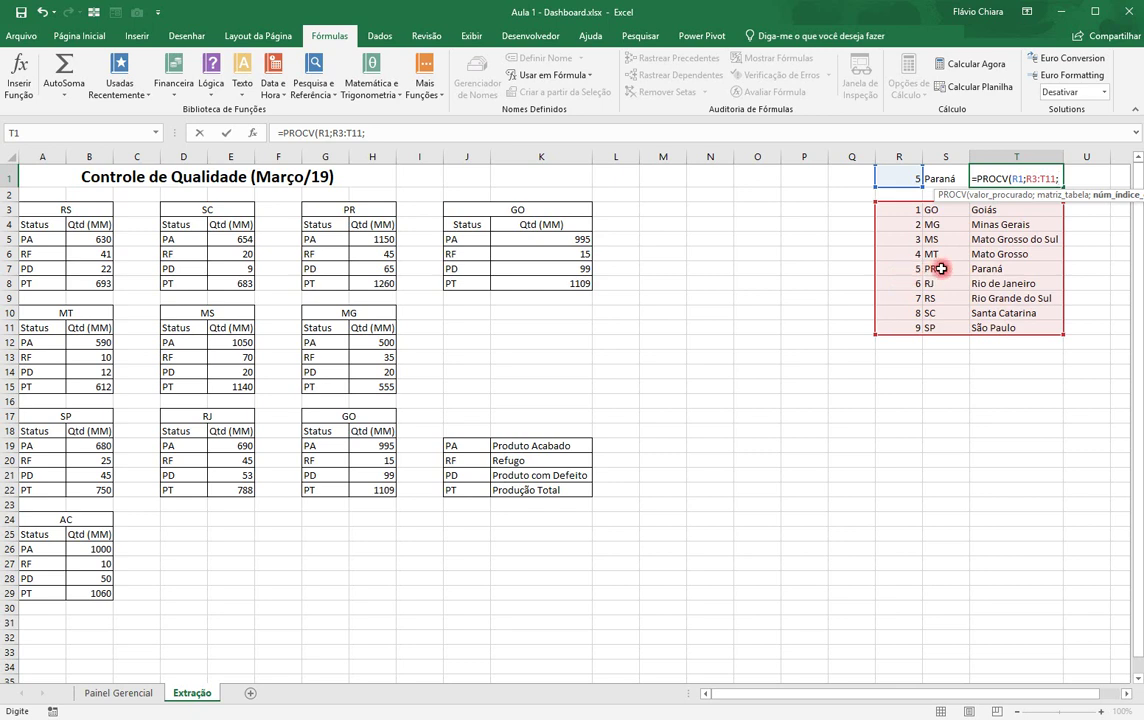
type("2;0)")
key("Return")
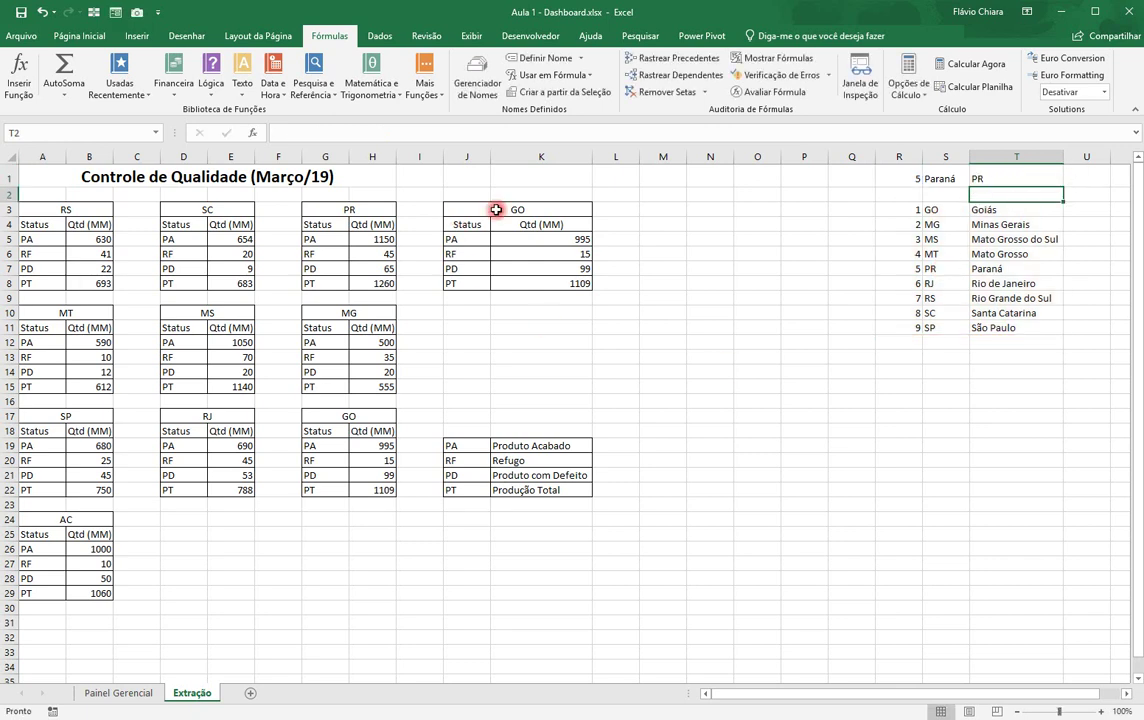
Clear all data validation settings from the merged state cell J3 on the Extração sheet.
left_click(535, 209)
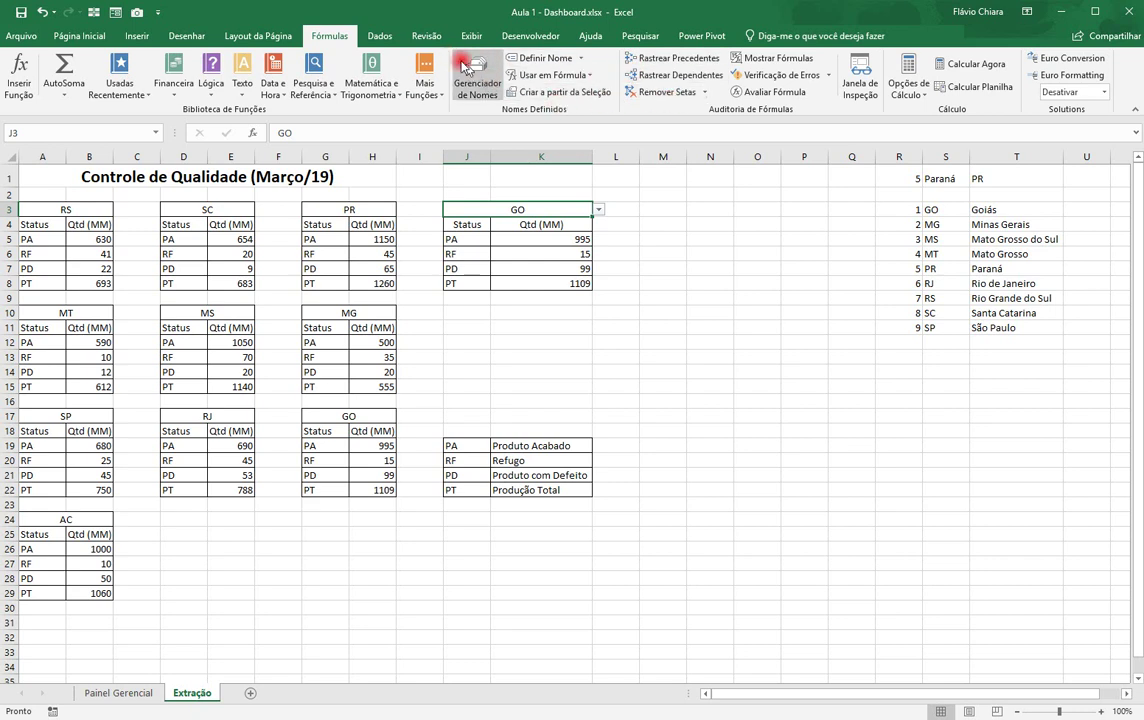
left_click(391, 37)
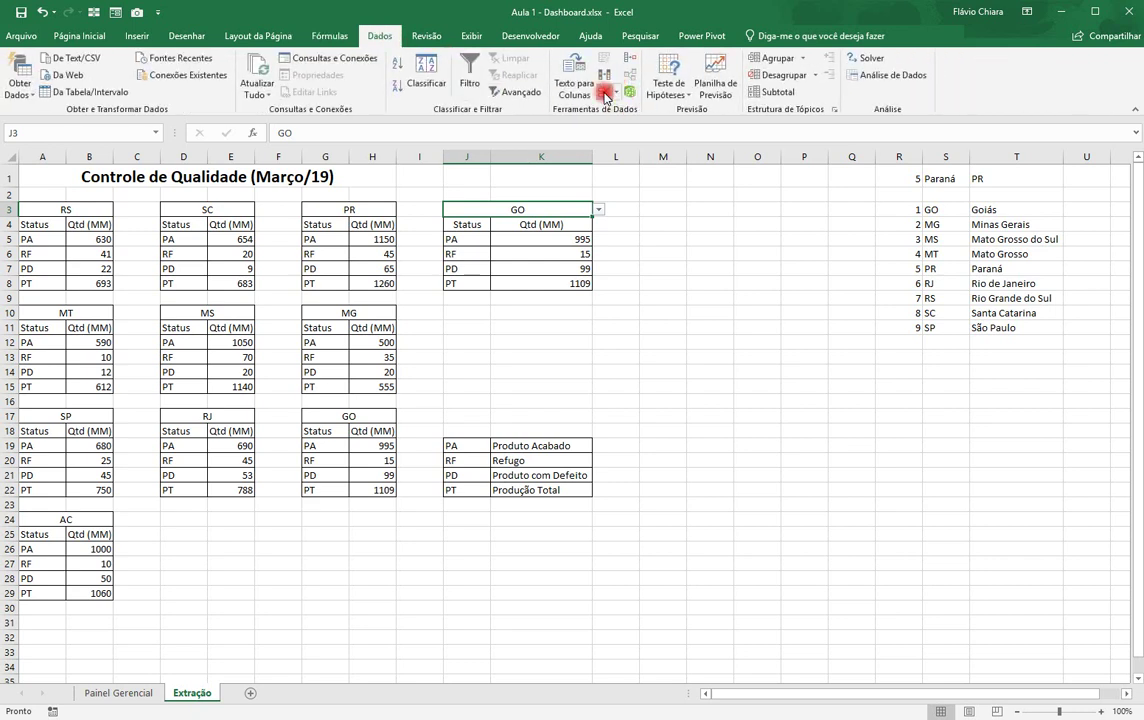
left_click(604, 92)
left_click(514, 583)
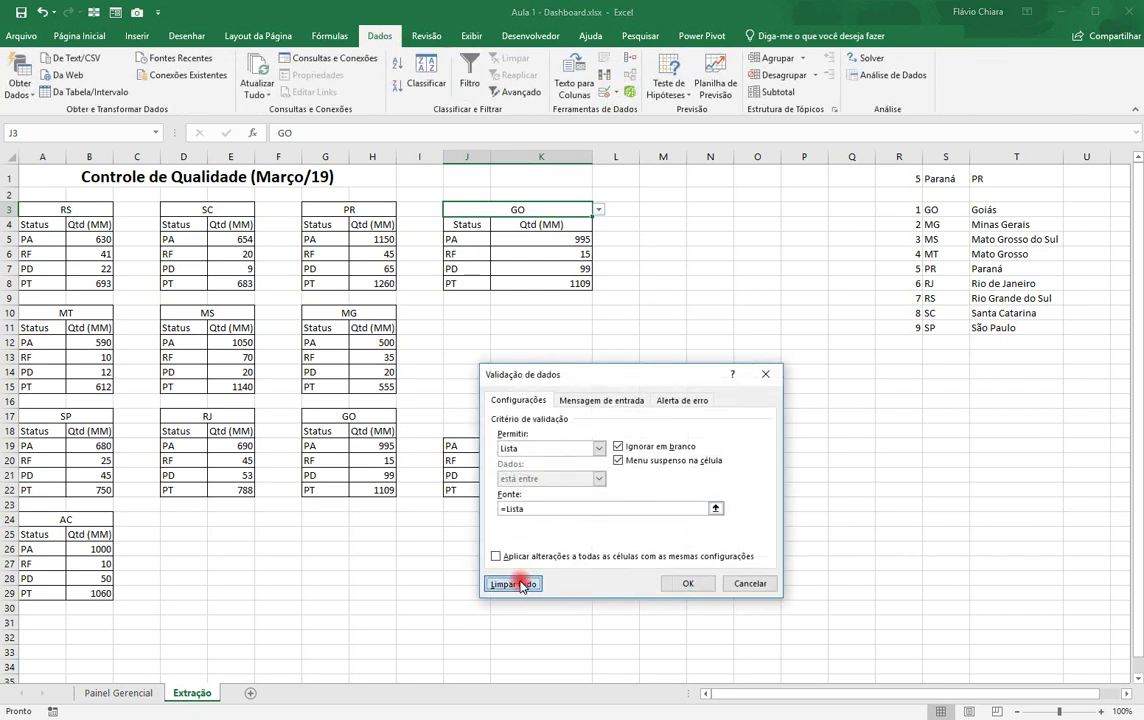
left_click(668, 583)
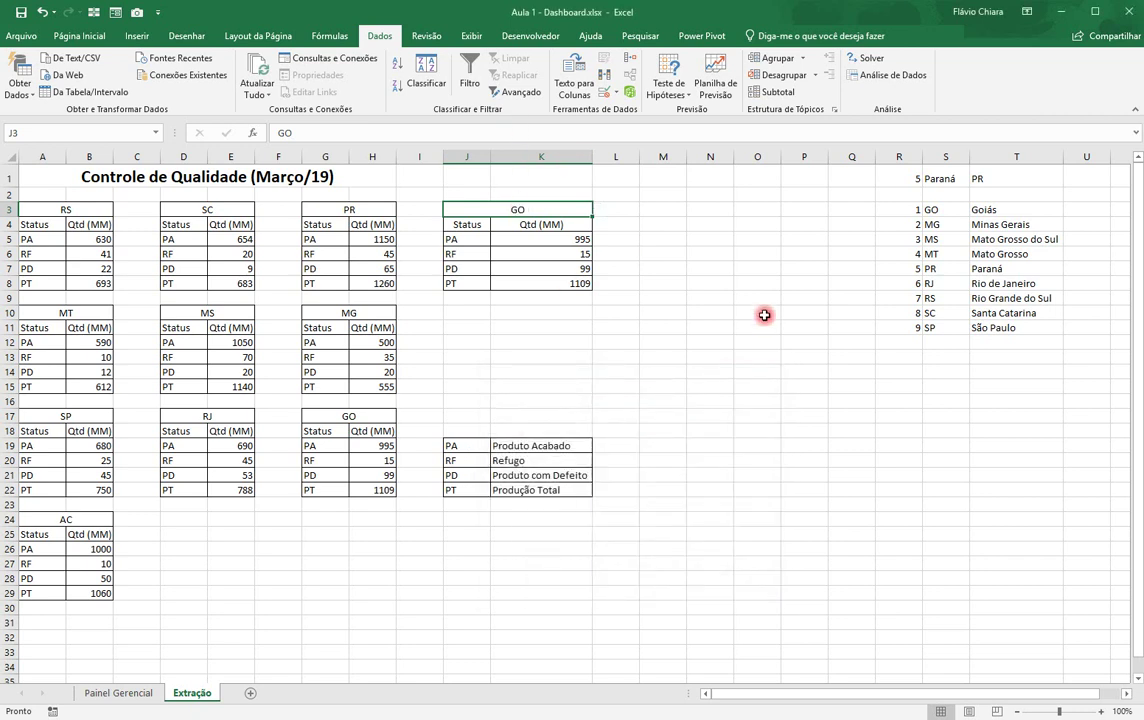
Enter =T1 in cell J3 so the summary table follows the looked-up state abbreviation.
type("=")
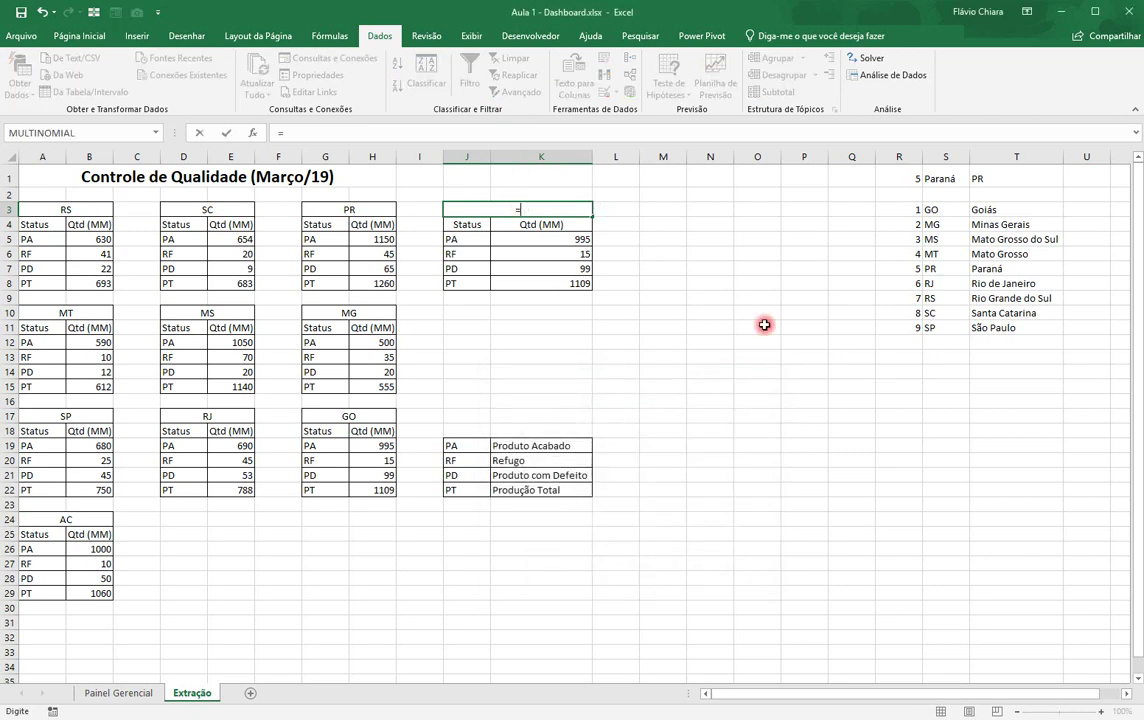
left_click(1030, 175)
key("Return")
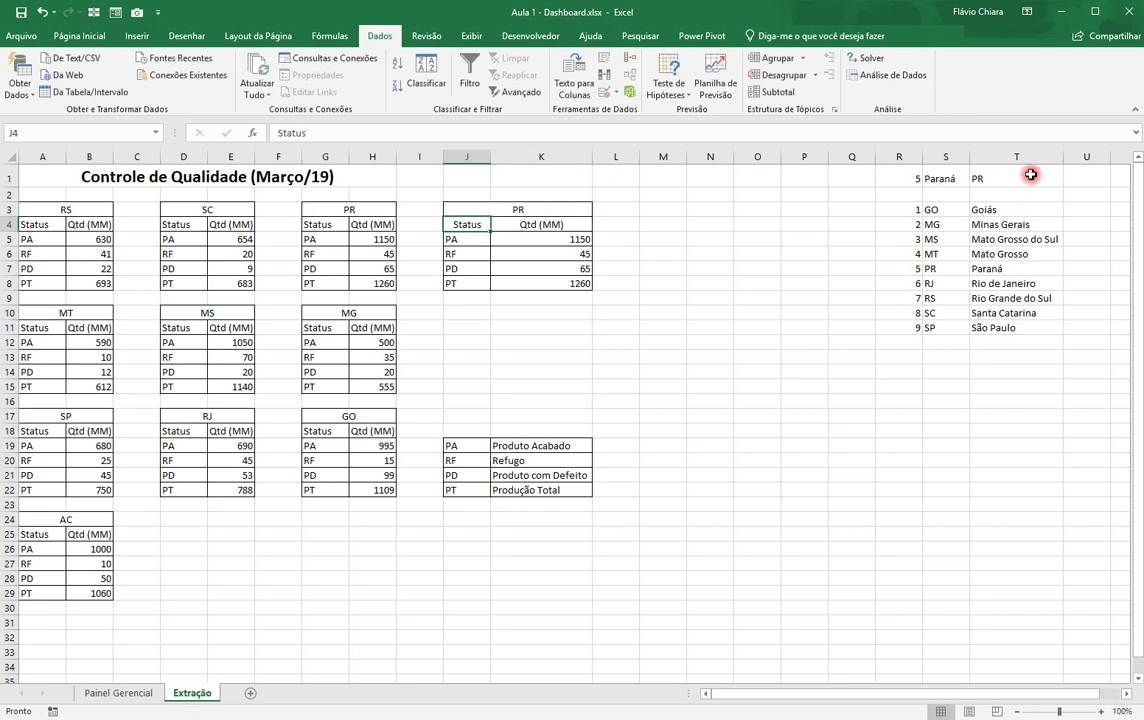
Test the dashboard chart by choosing Mato Grosso do Sul and São Paulo in the state drop-down.
left_click(98, 693)
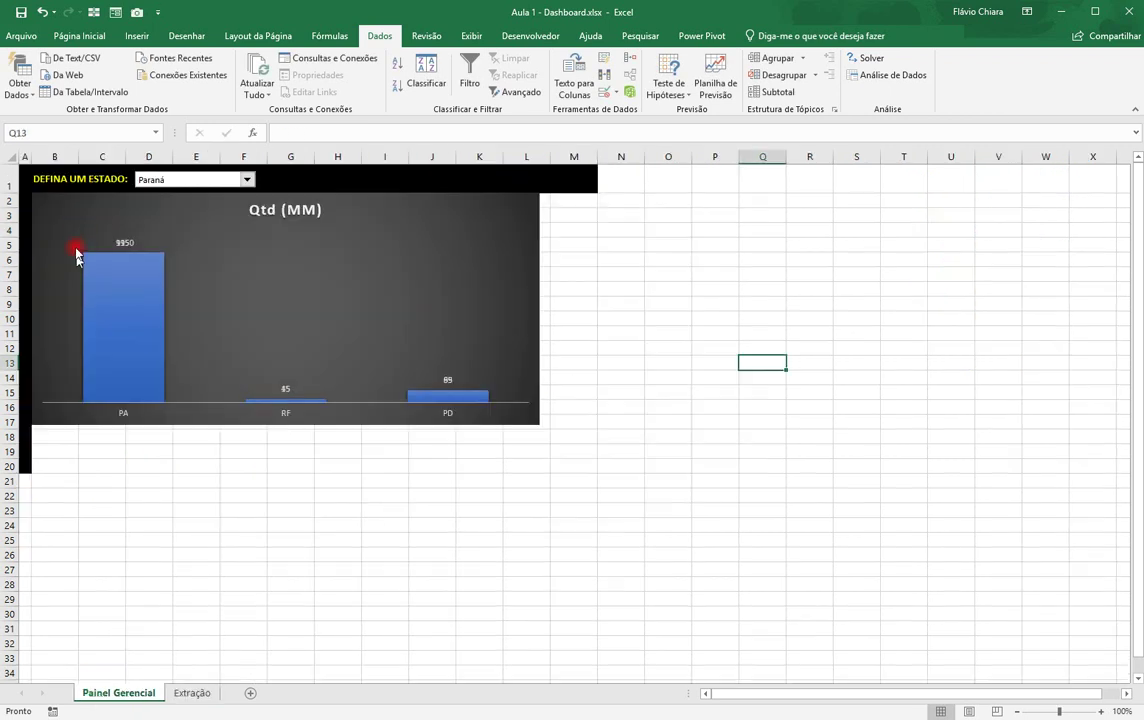
left_click(245, 179)
left_click(210, 203)
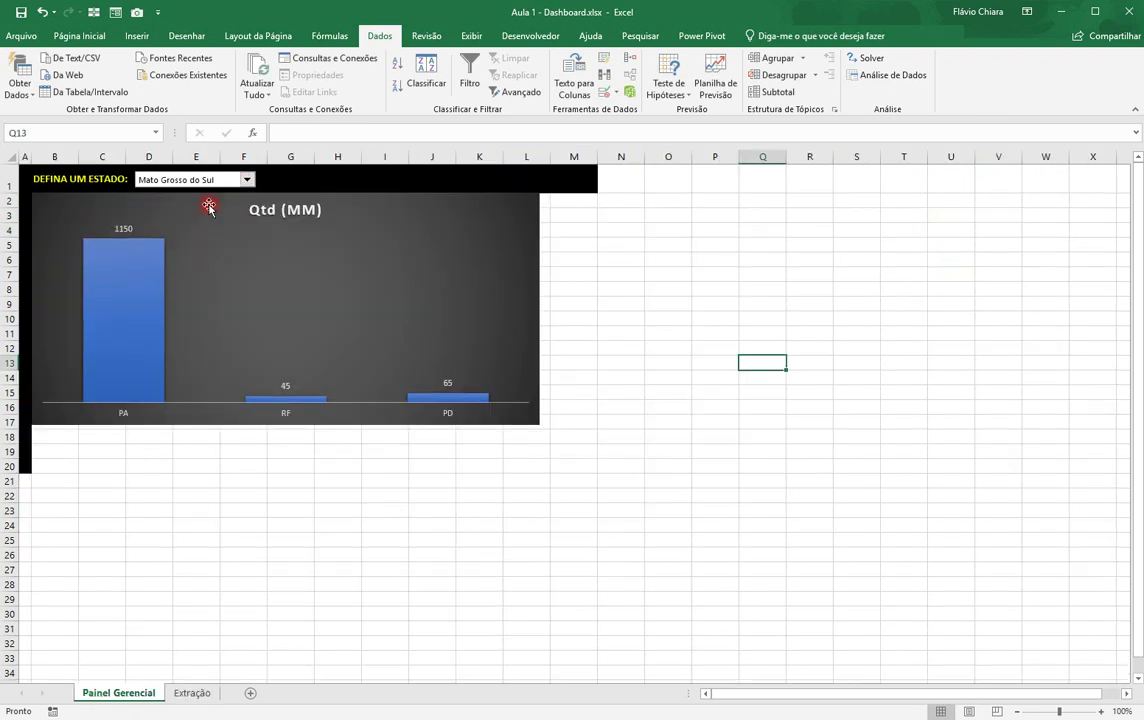
left_click(246, 180)
scroll(185, 225, "down", 2)
left_click(180, 230)
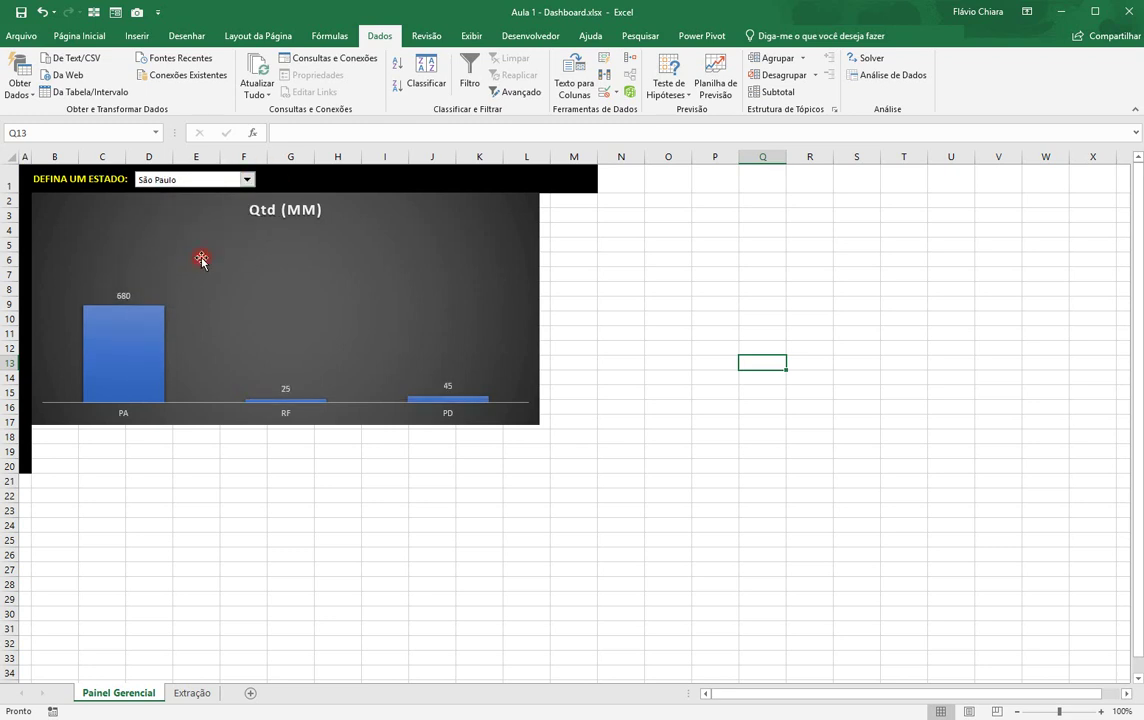
Check the linked cell R1 and the formulas in S1 and J3 on the Extração sheet, leaving them as they are.
left_click(182, 693)
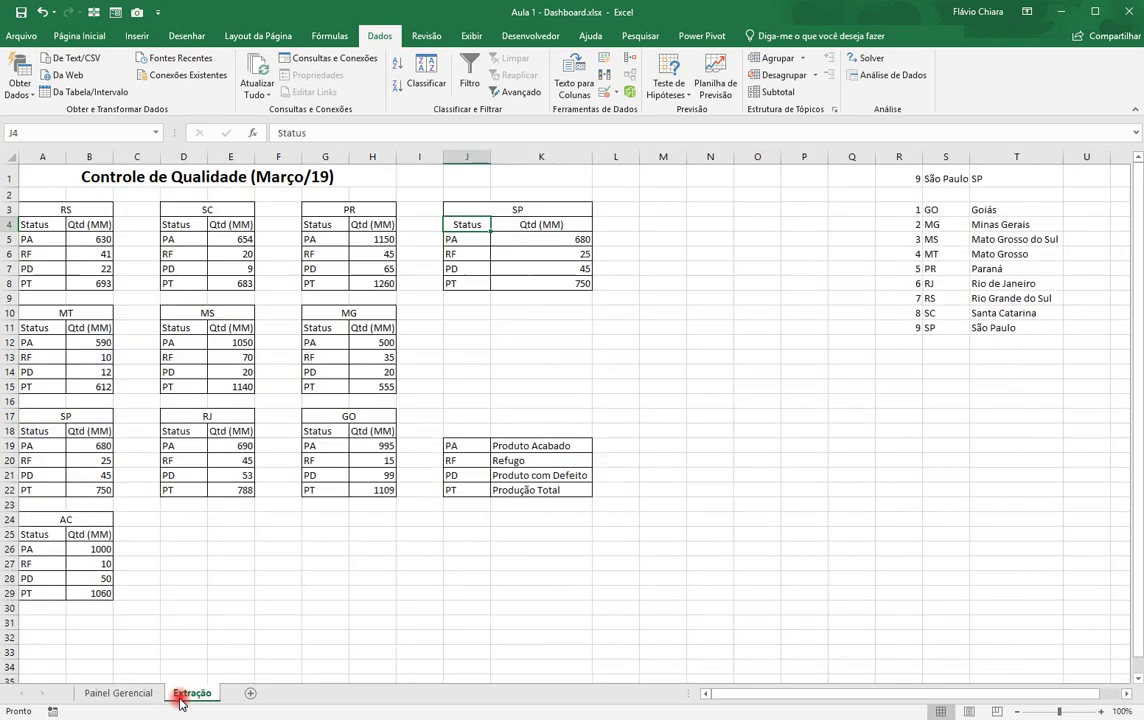
left_click(895, 177)
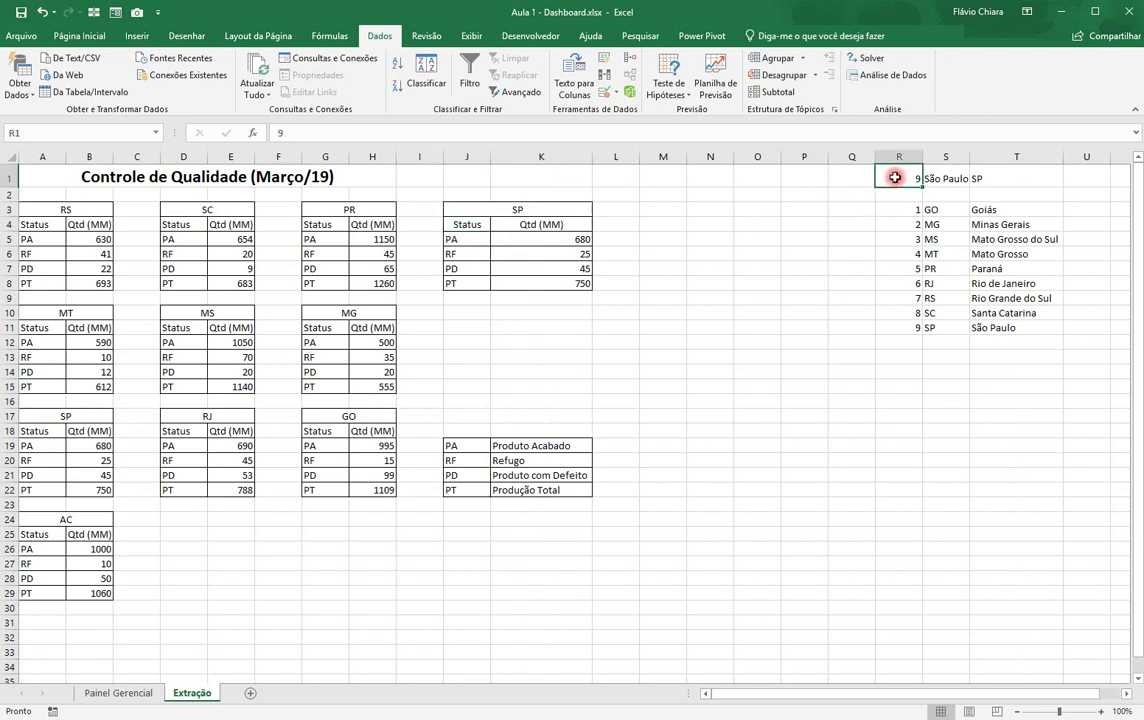
left_click(944, 177)
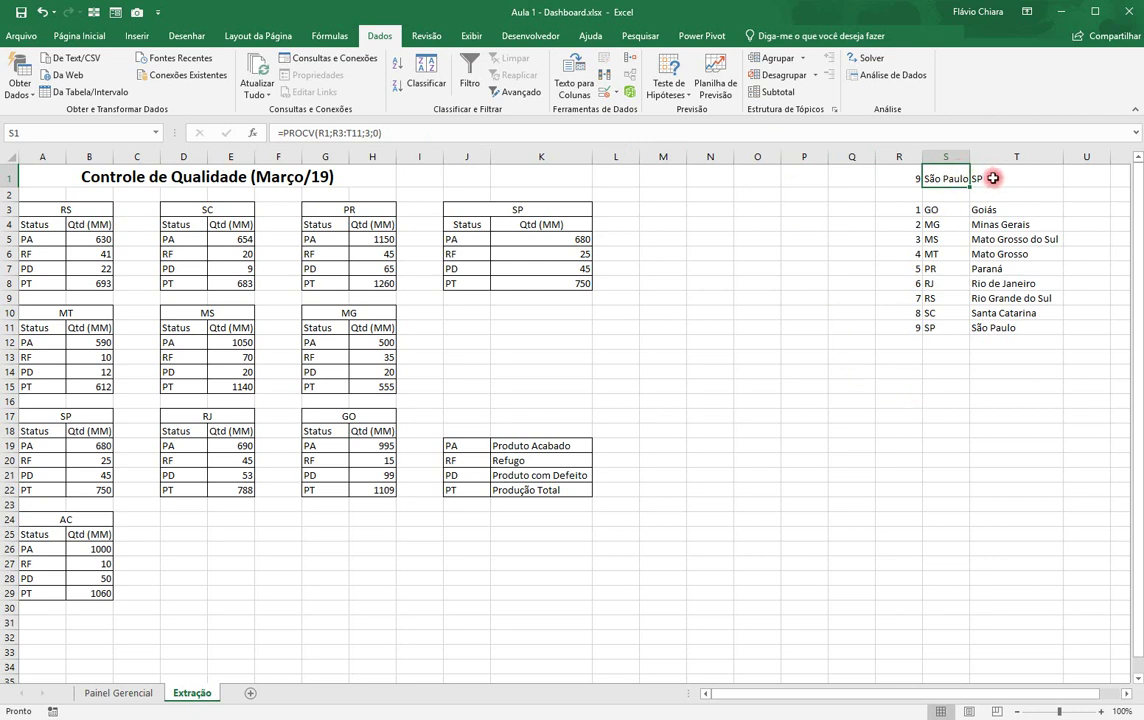
left_click(549, 207)
double_click(549, 207)
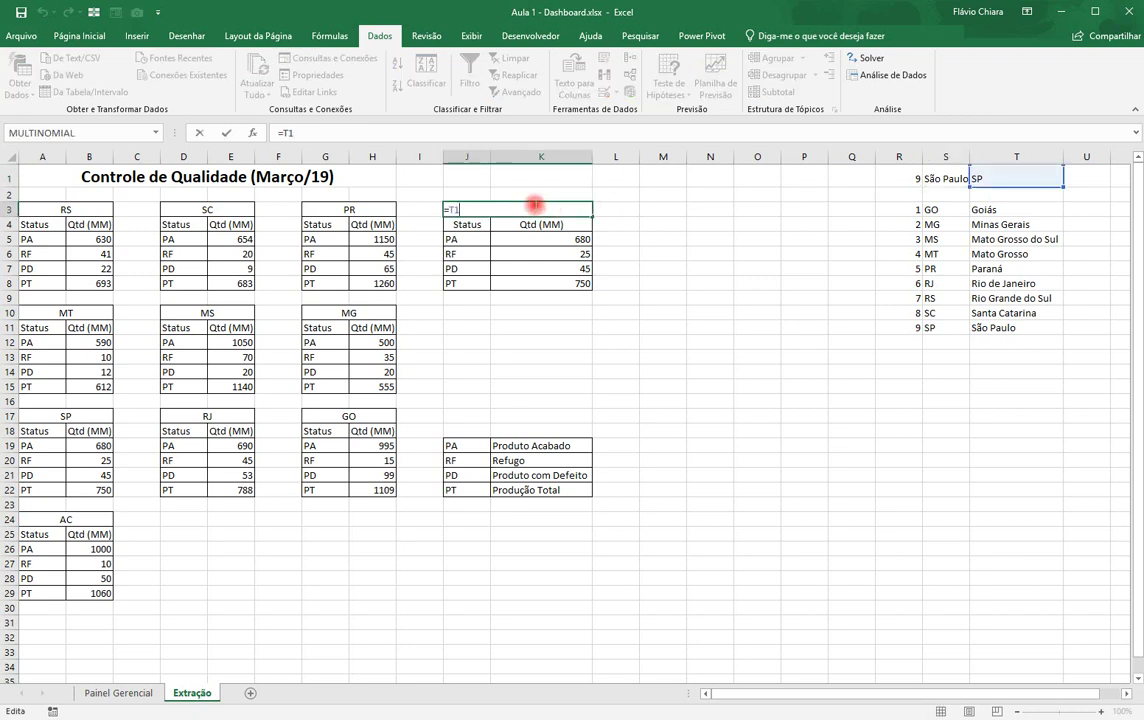
key("Escape")
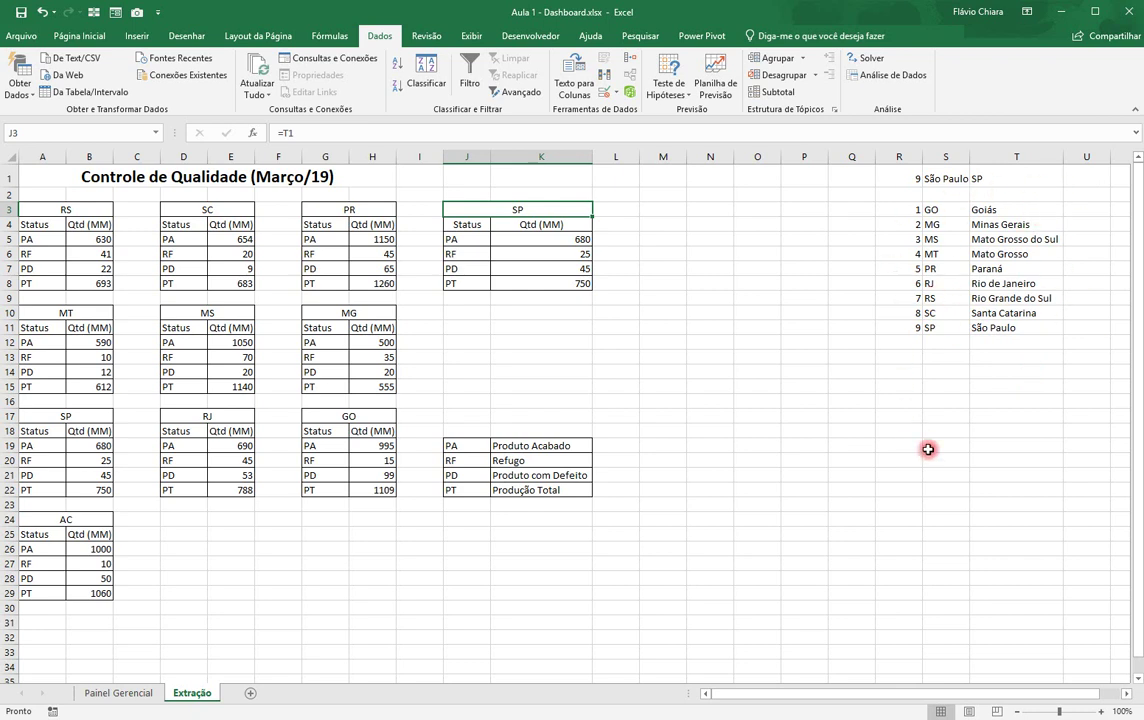
left_click(940, 178)
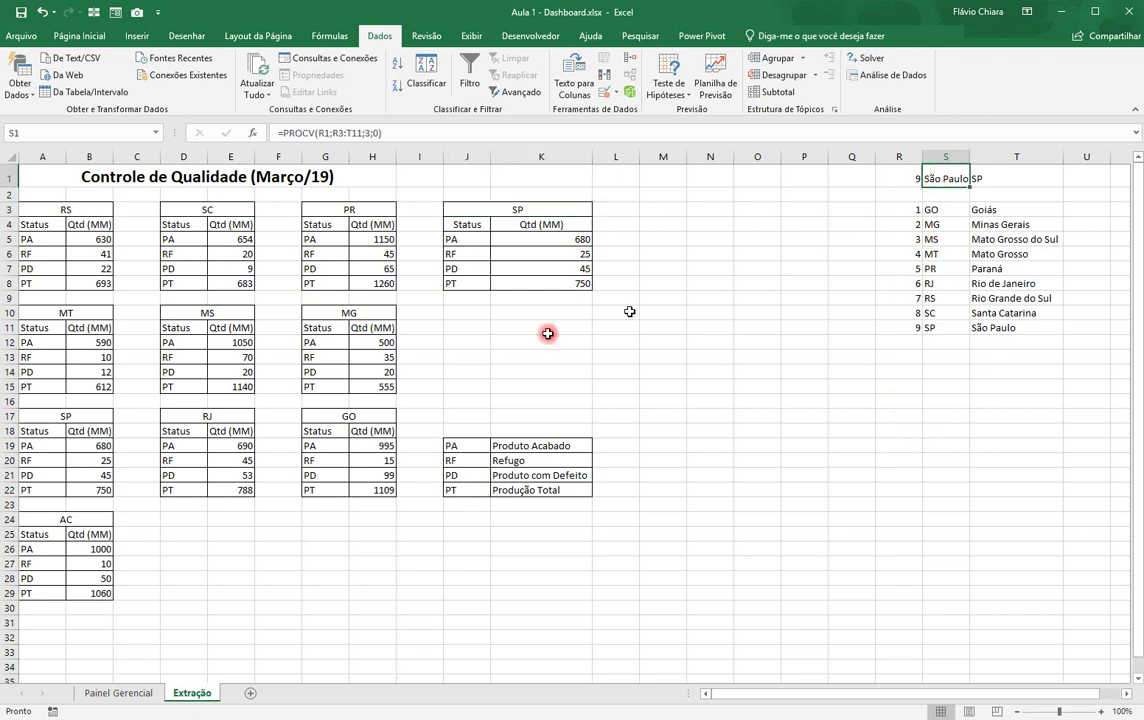
Link the dashboard chart's title to cell S1 of Extração, which holds the full state name.
left_click(100, 693)
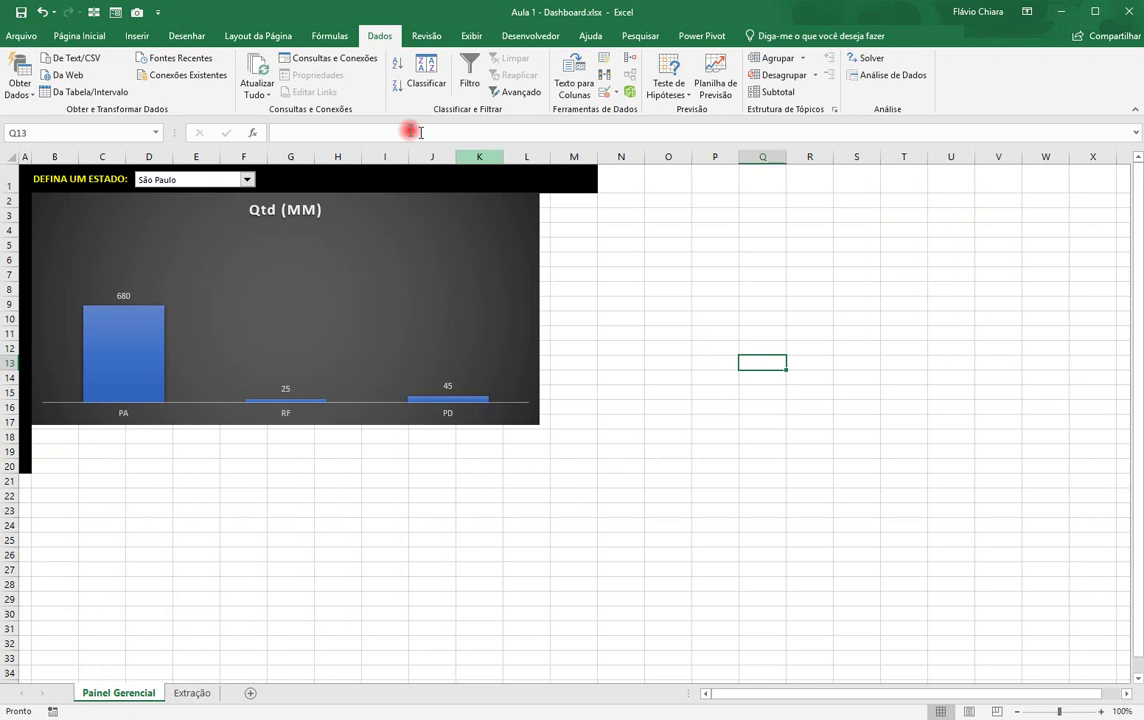
left_click(270, 213)
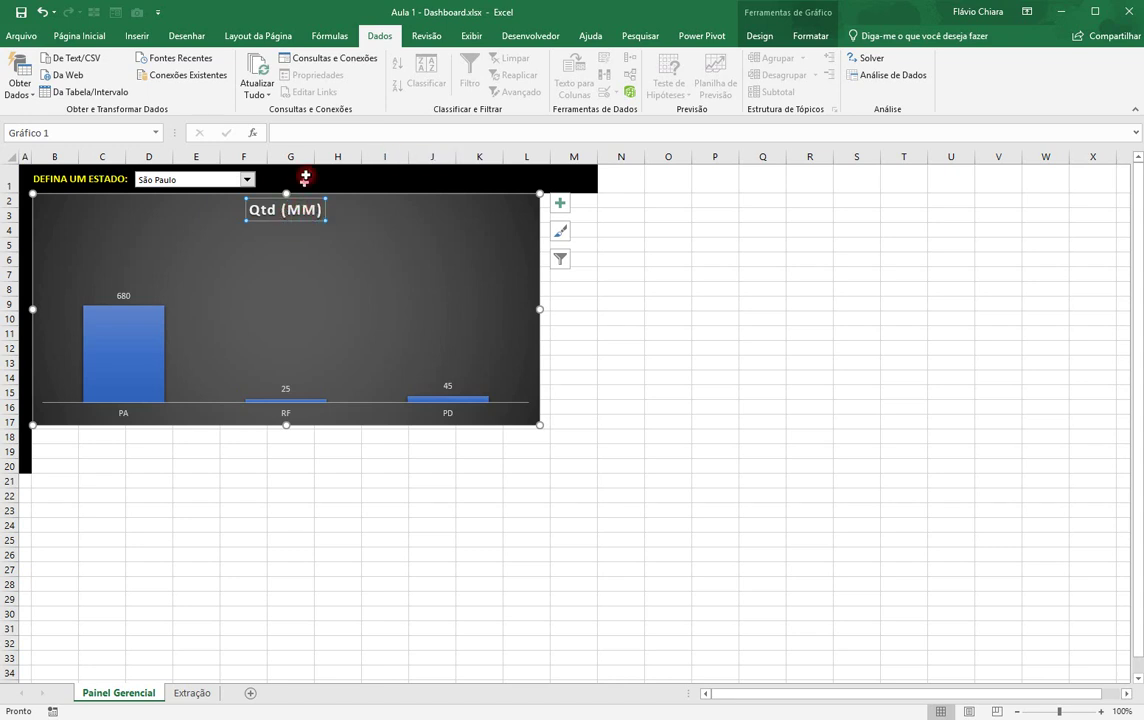
left_click(302, 133)
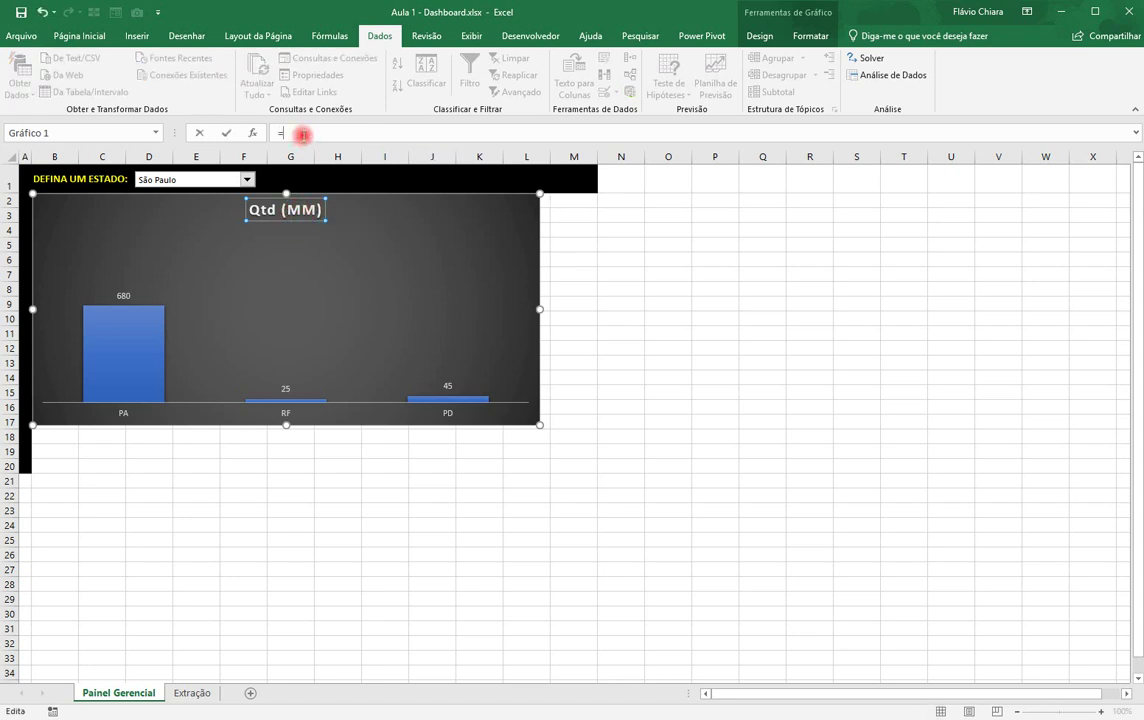
left_click(192, 692)
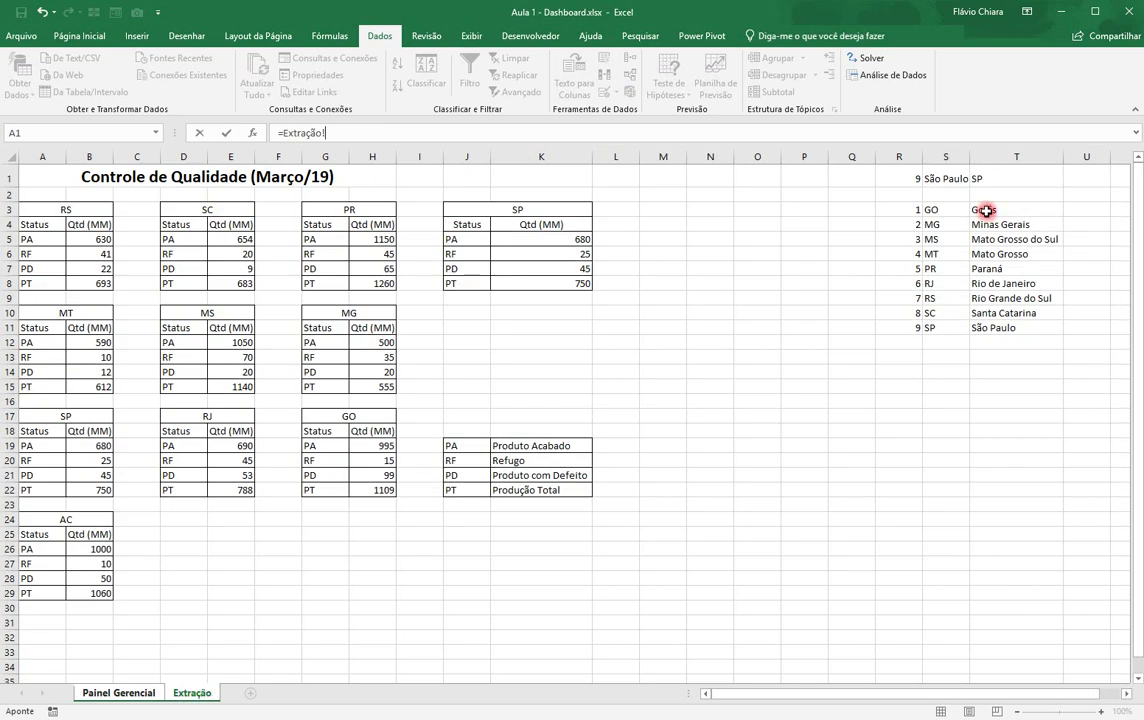
left_click(960, 177)
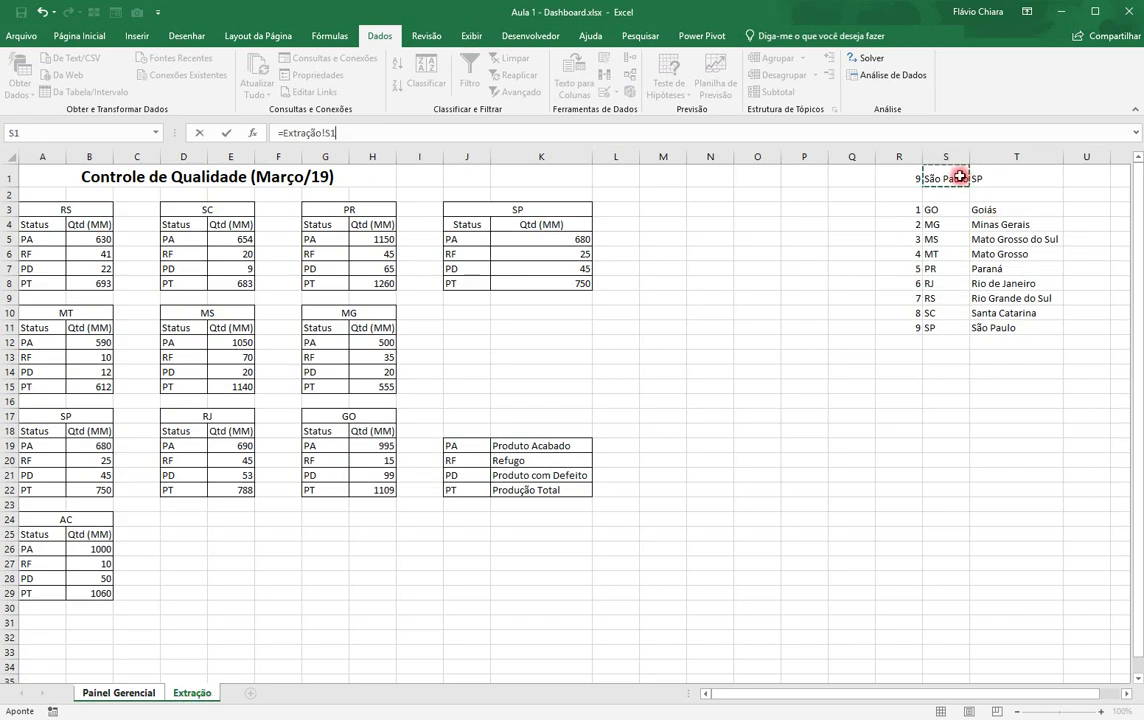
key("Return")
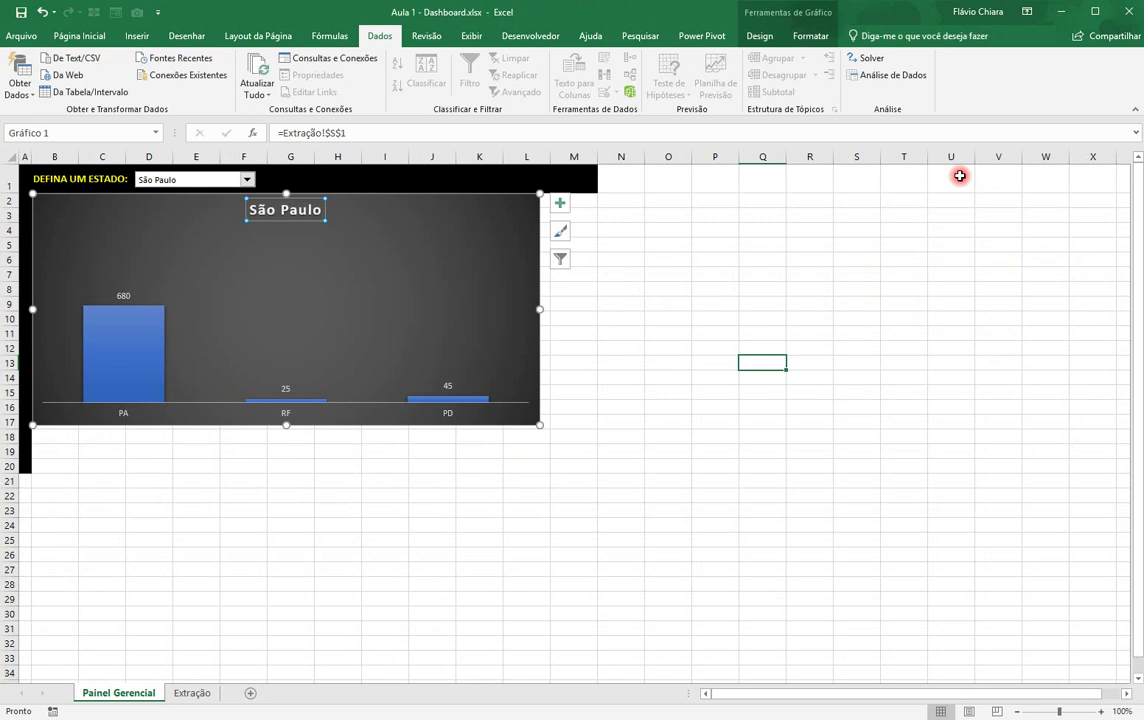
Choose Rio de Janeiro in the dashboard's state drop-down to test the linked chart title, and deselect the chart.
left_click(238, 181)
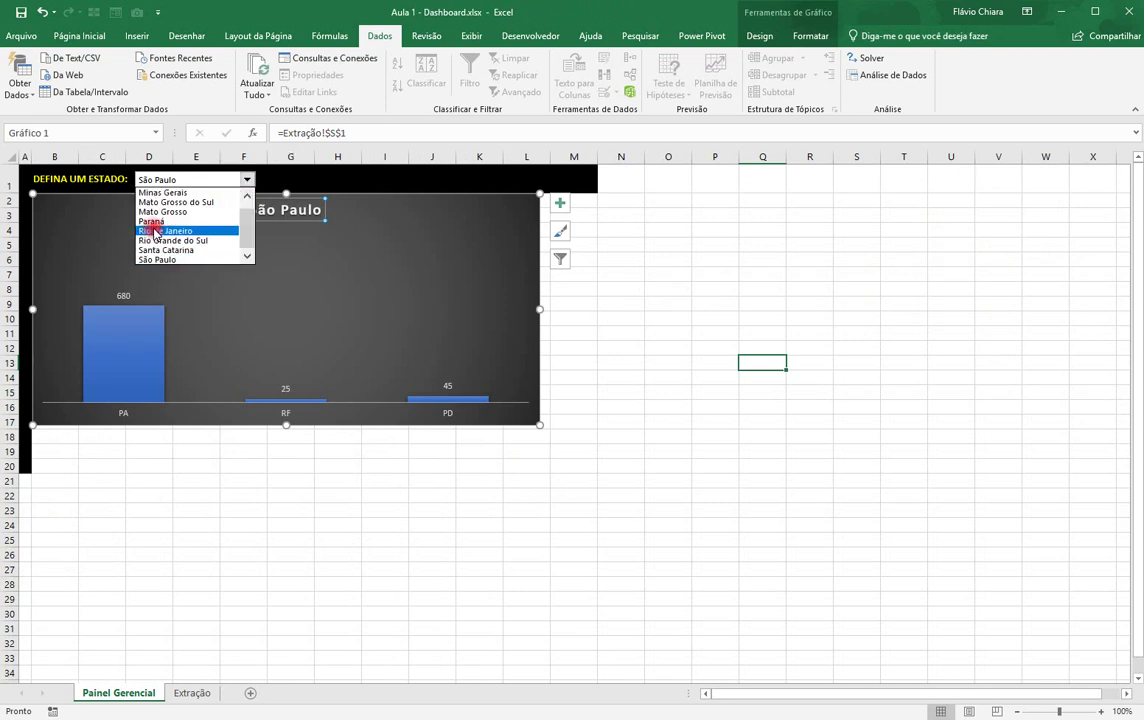
left_click(153, 227)
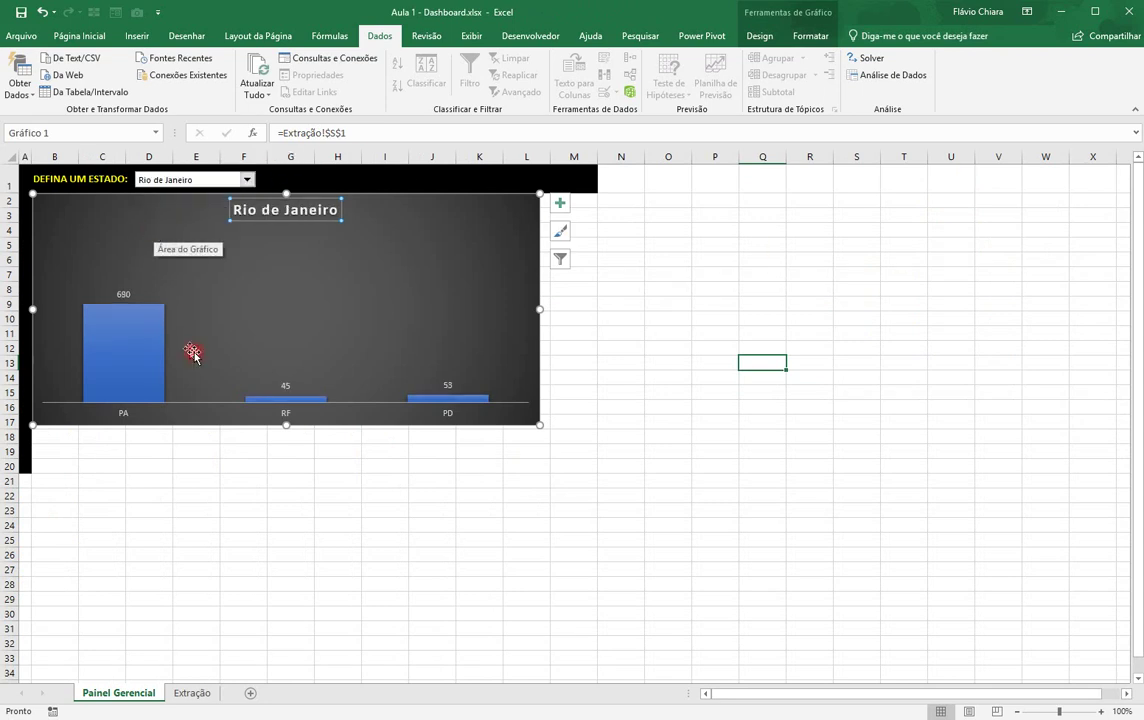
left_click(298, 464)
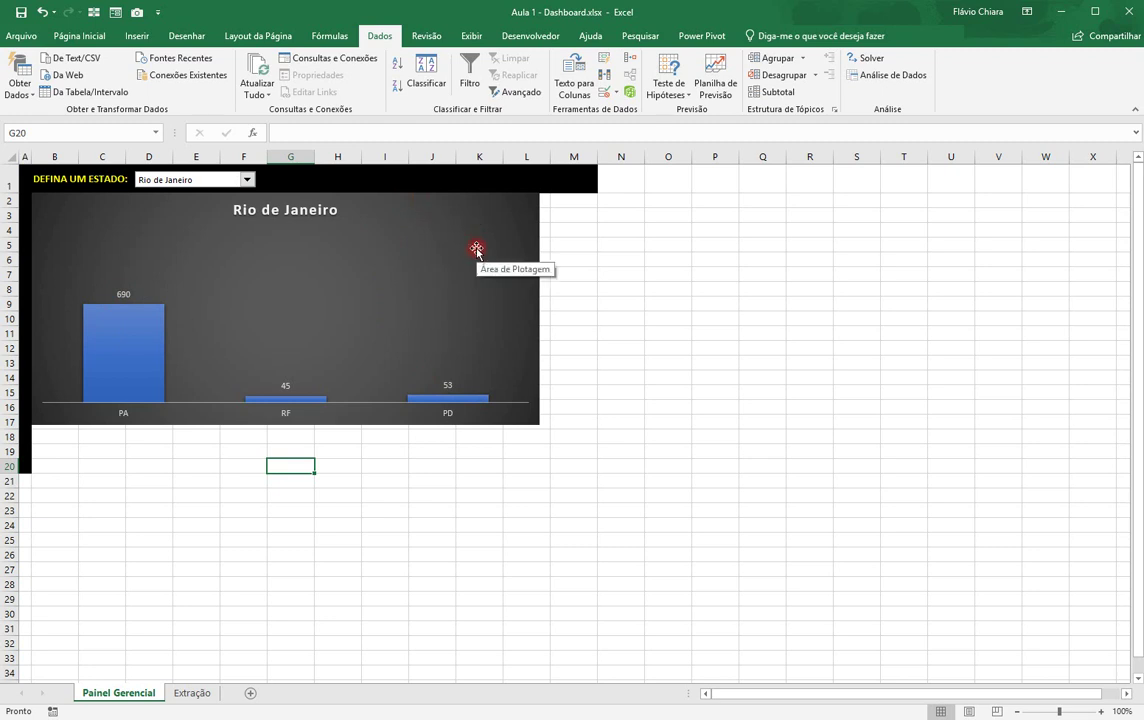
Add a text box reading "Qtde em Milhões" inside the chart near its upper-right corner and select its text.
left_click(522, 256)
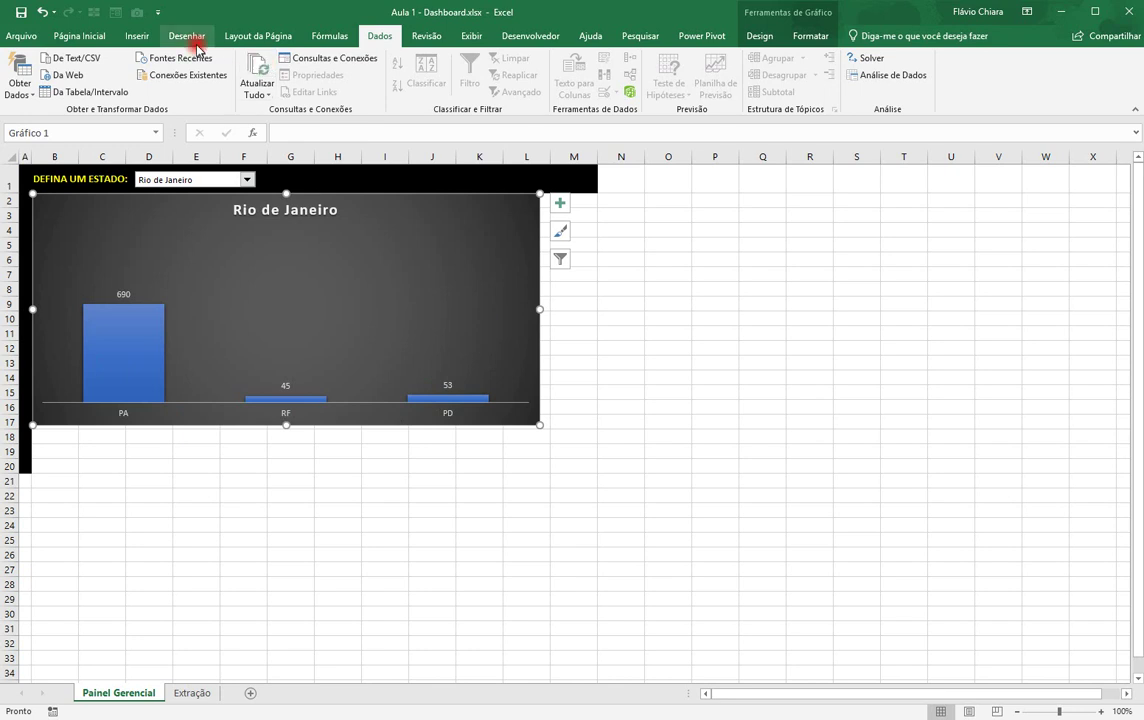
left_click(140, 37)
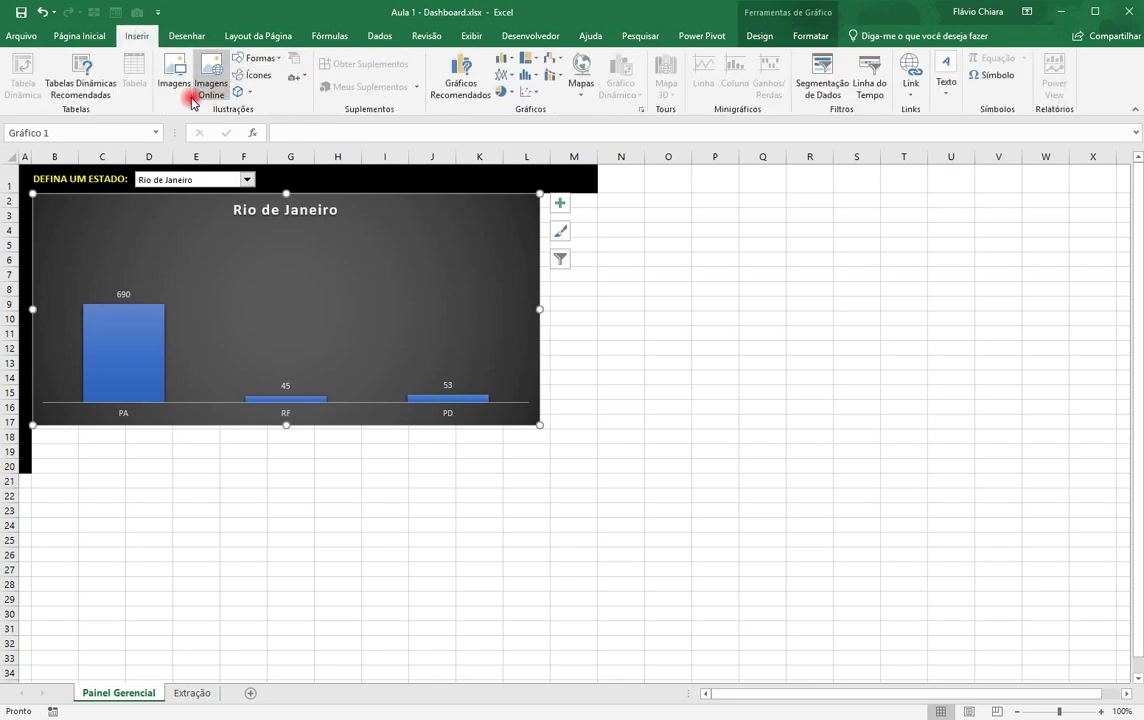
left_click(262, 59)
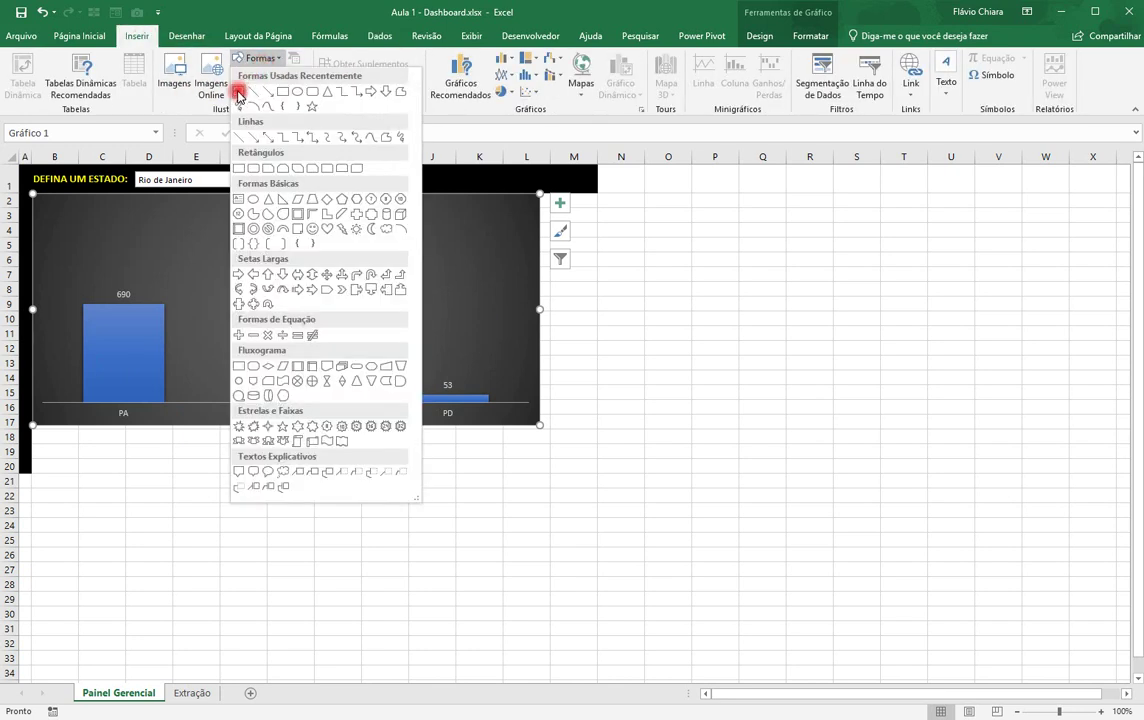
left_click(238, 91)
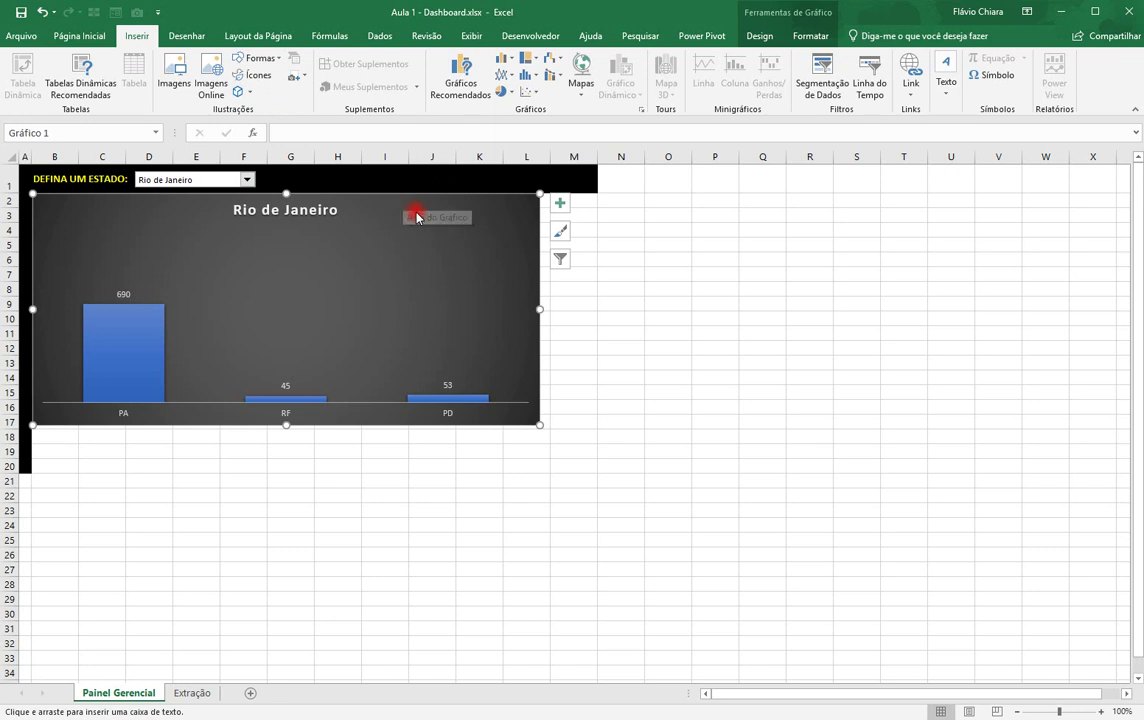
left_click_drag(433, 219, 515, 246)
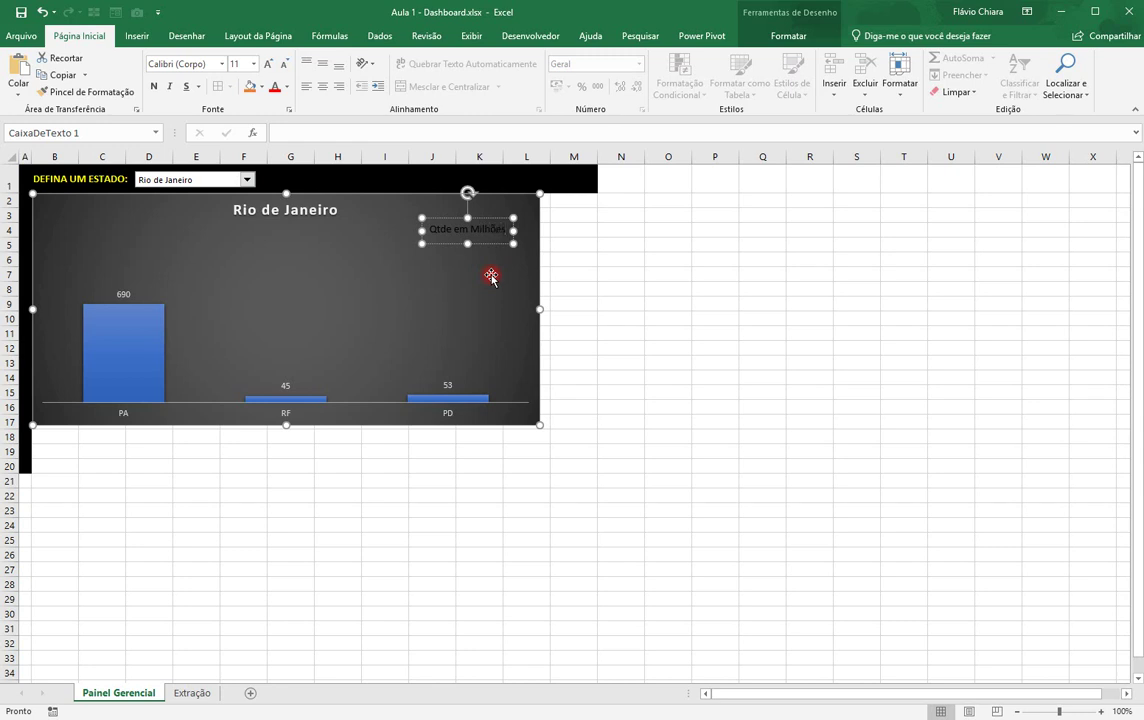
key("ctrl+t")
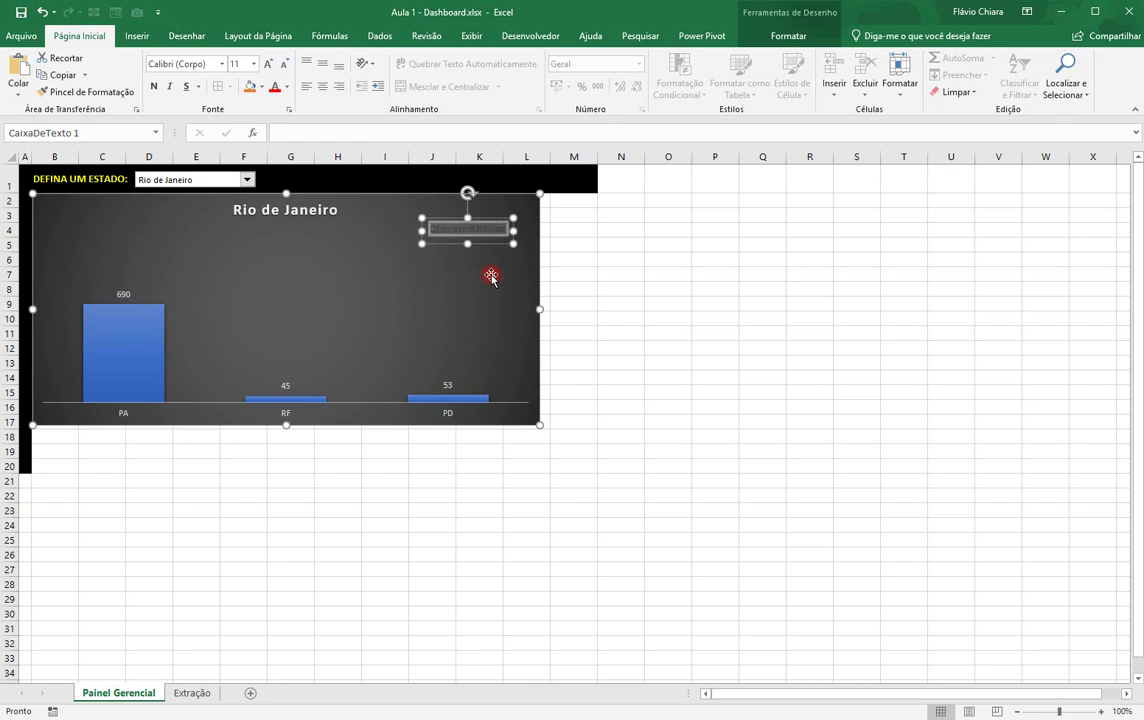
Change the font colour of the chart's "Qtde em Milhões" label to yellow.
left_click(288, 91)
left_click(276, 197)
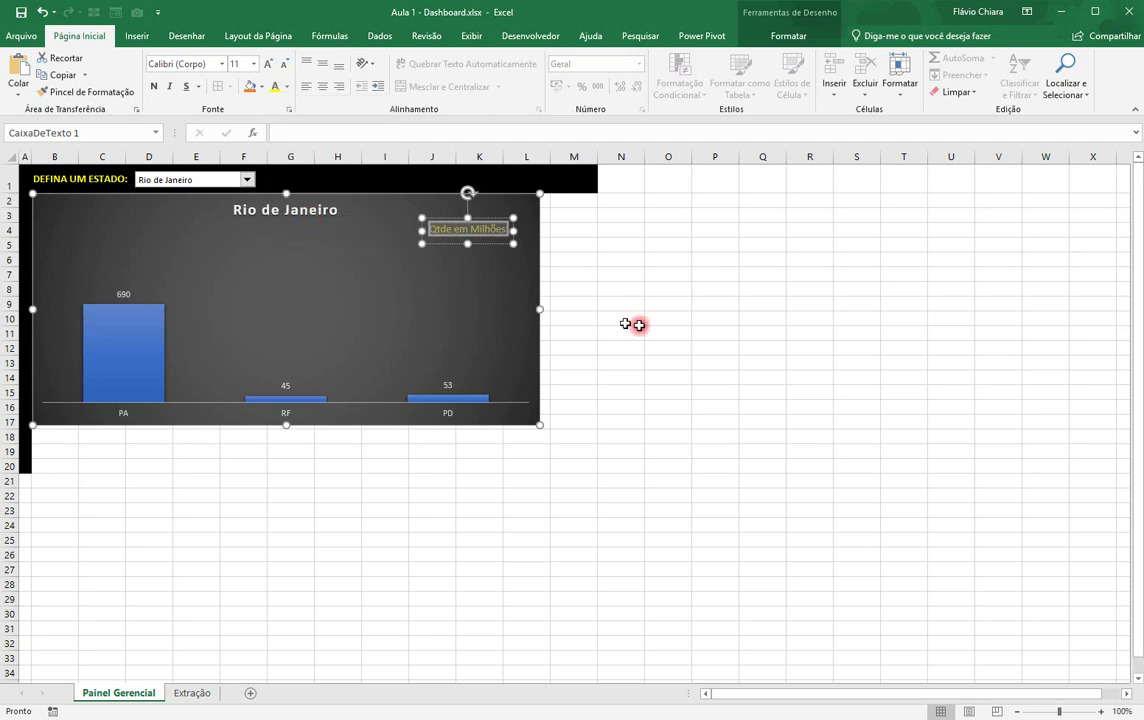
left_click(658, 325)
Set the text outline of the "Qtde em Milhões" label to no outline (Sem Contorno) and deselect it.
left_click(436, 229)
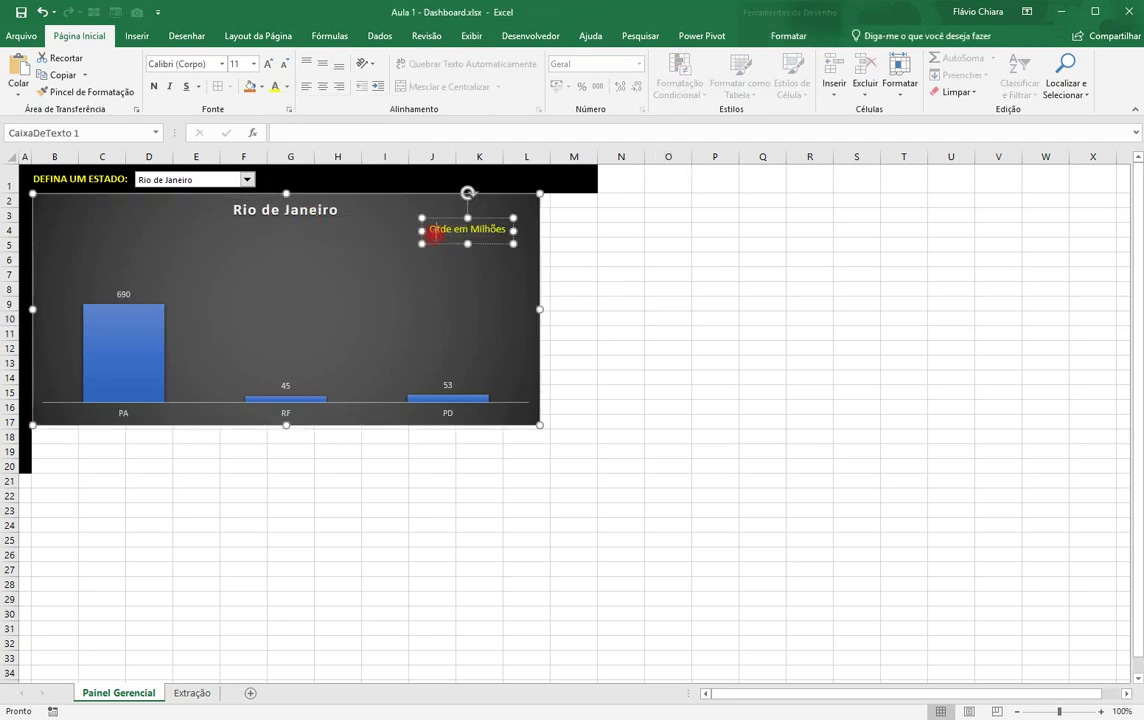
left_click(788, 35)
left_click(692, 75)
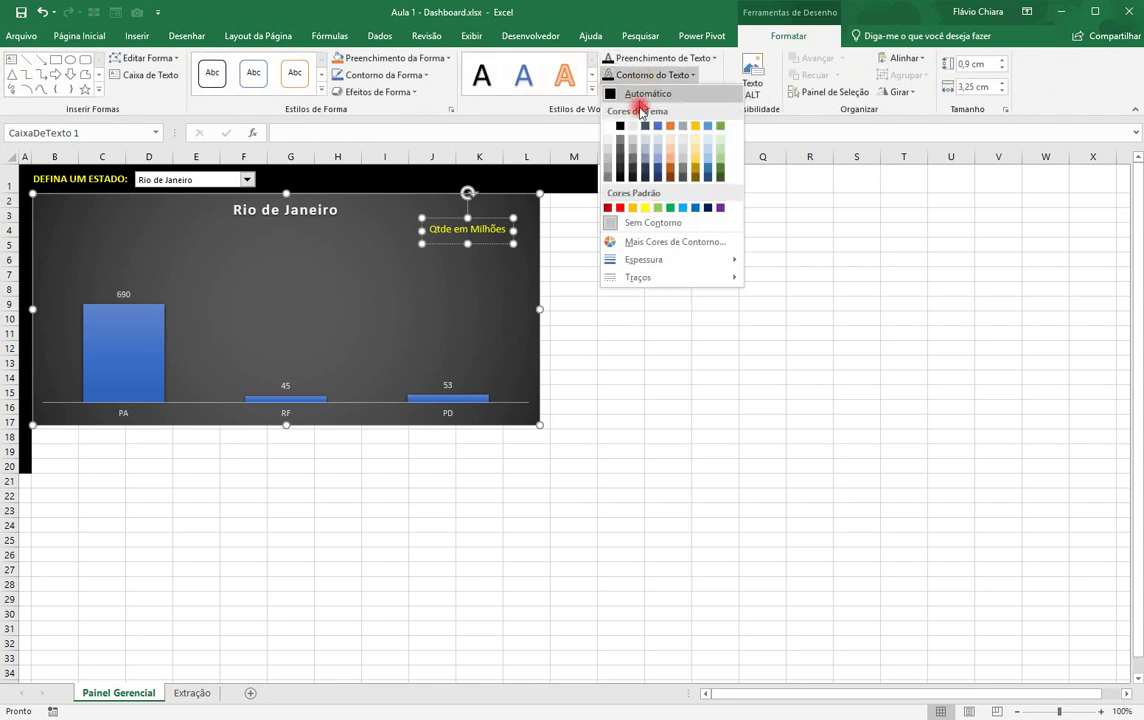
left_click(637, 222)
left_click(674, 297)
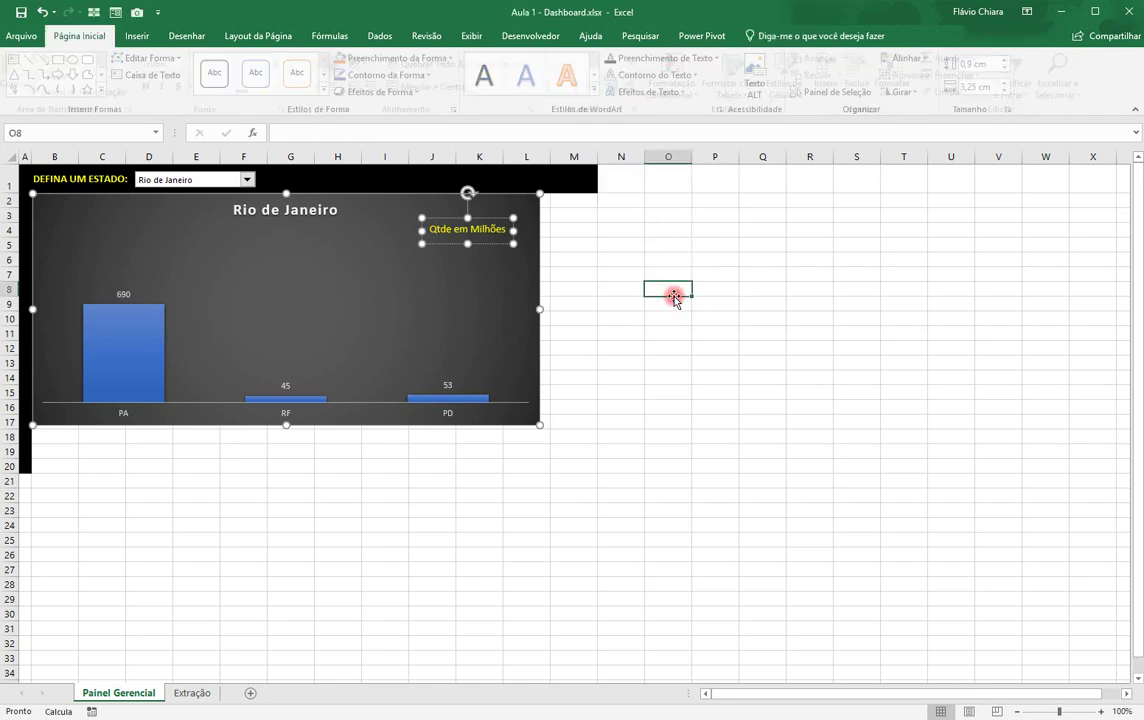
Move the "Qtde em Milhões" text box slightly right and down, closer to the chart's right edge, and deselect it.
left_click(478, 240)
mouse_move(482, 243)
left_mouse_down()
mouse_move(492, 227)
mouse_move(495, 248)
left_mouse_up()
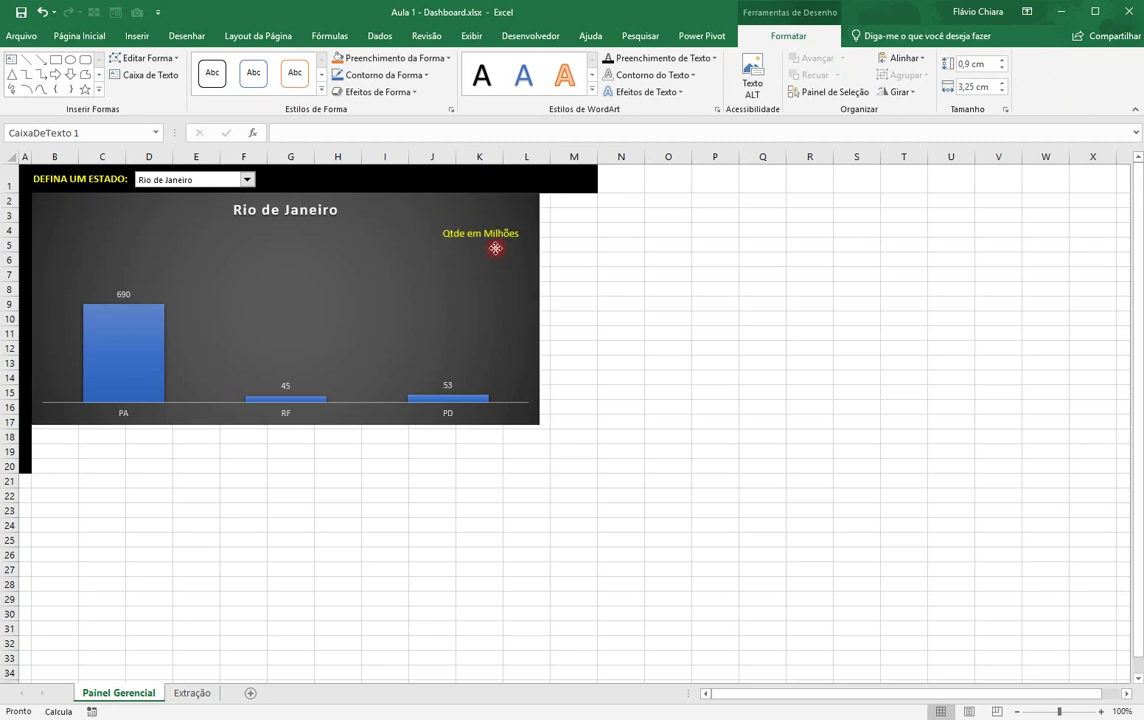
left_click(803, 364)
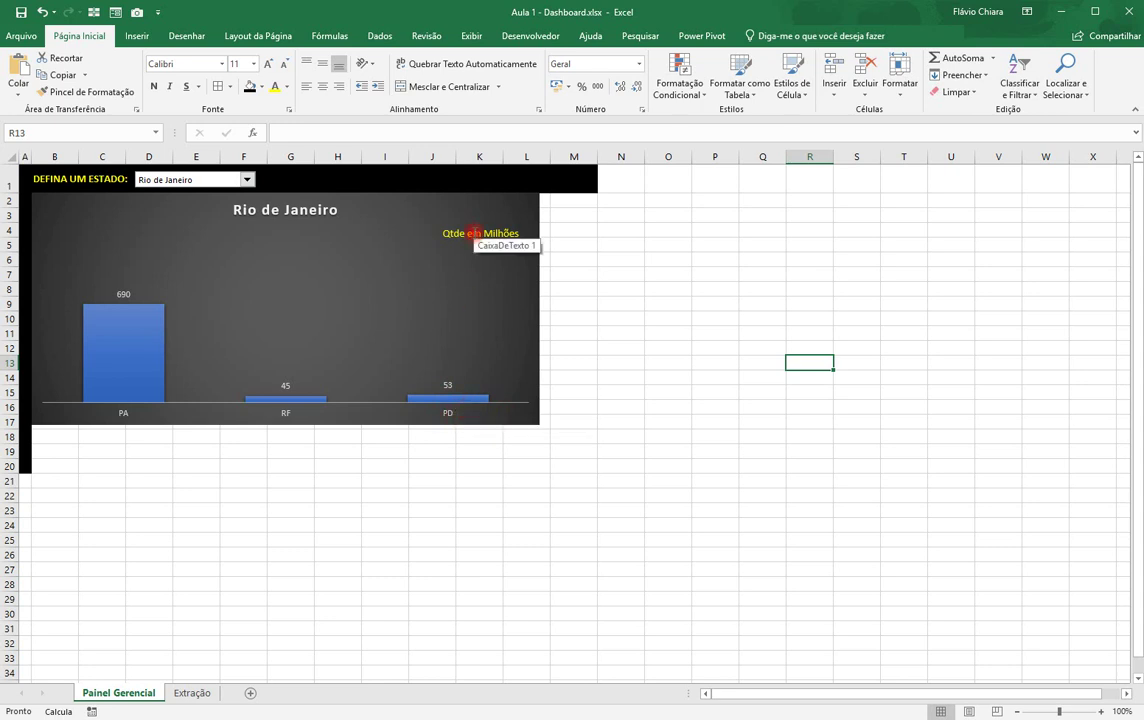
Test the dashboard's state drop-down by choosing Mato Grosso and then Santa Catarina.
left_click(244, 180)
left_click(155, 212)
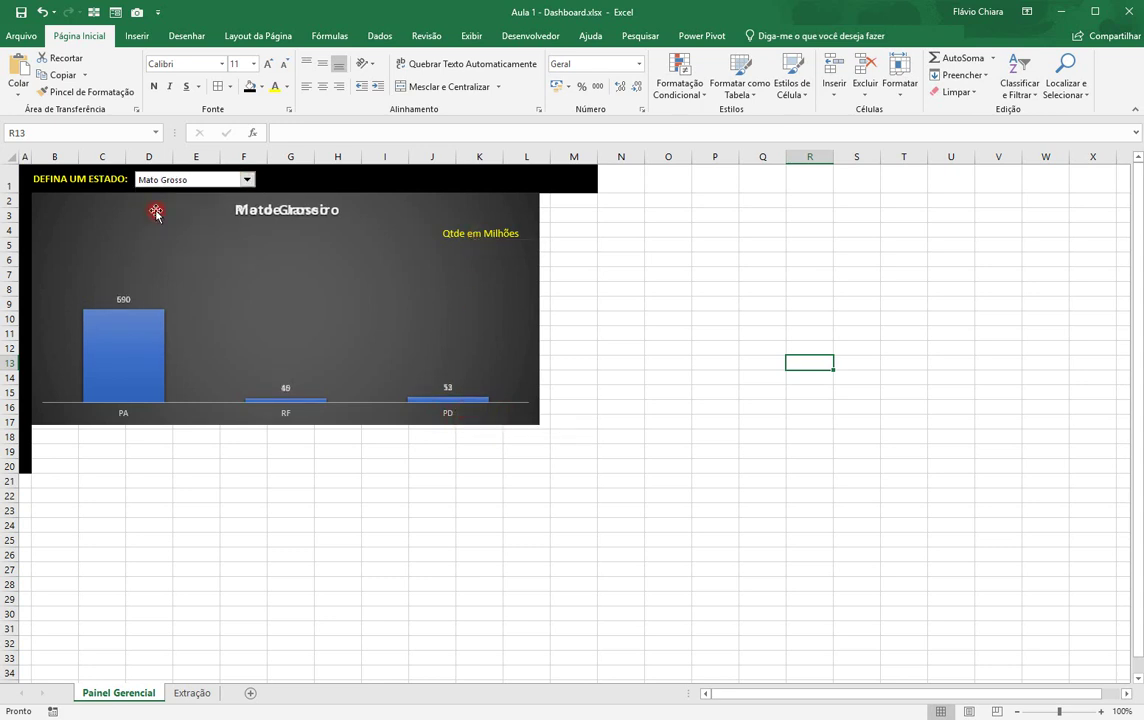
left_click(246, 179)
left_click(200, 250)
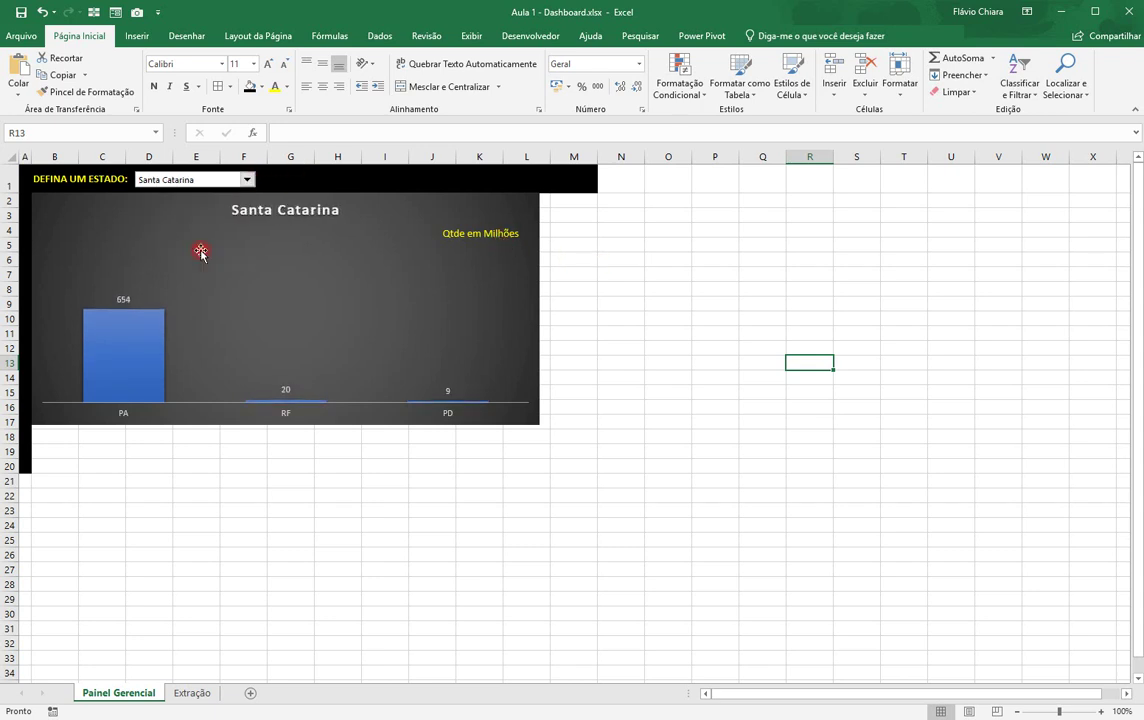